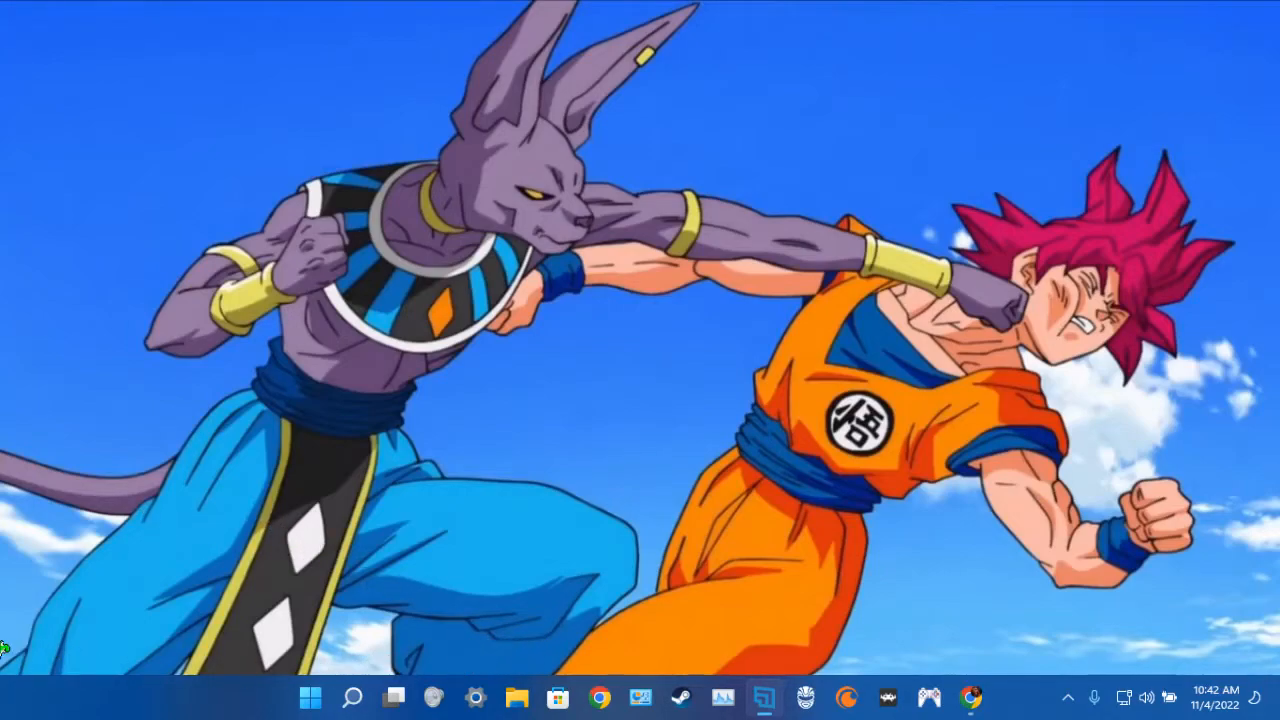
Switch to Chrome, open the Reddit guide on playing Jet Set Radio Future with Cxbx-Reloaded from the search results, and review its installation instructions
mouse_move(966, 693)
left_click(980, 700)
scroll(597, 560, "down", 5)
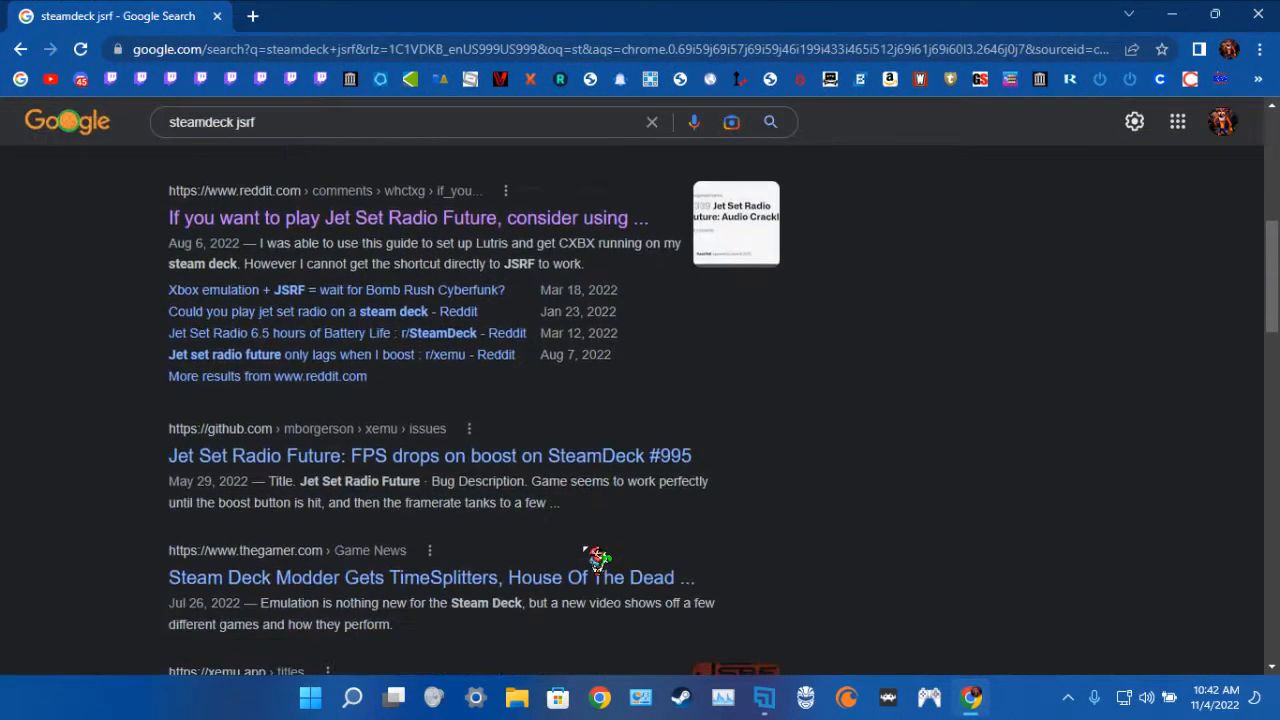
middle_click(414, 215)
left_click(340, 16)
left_click(105, 16)
left_click(350, 16)
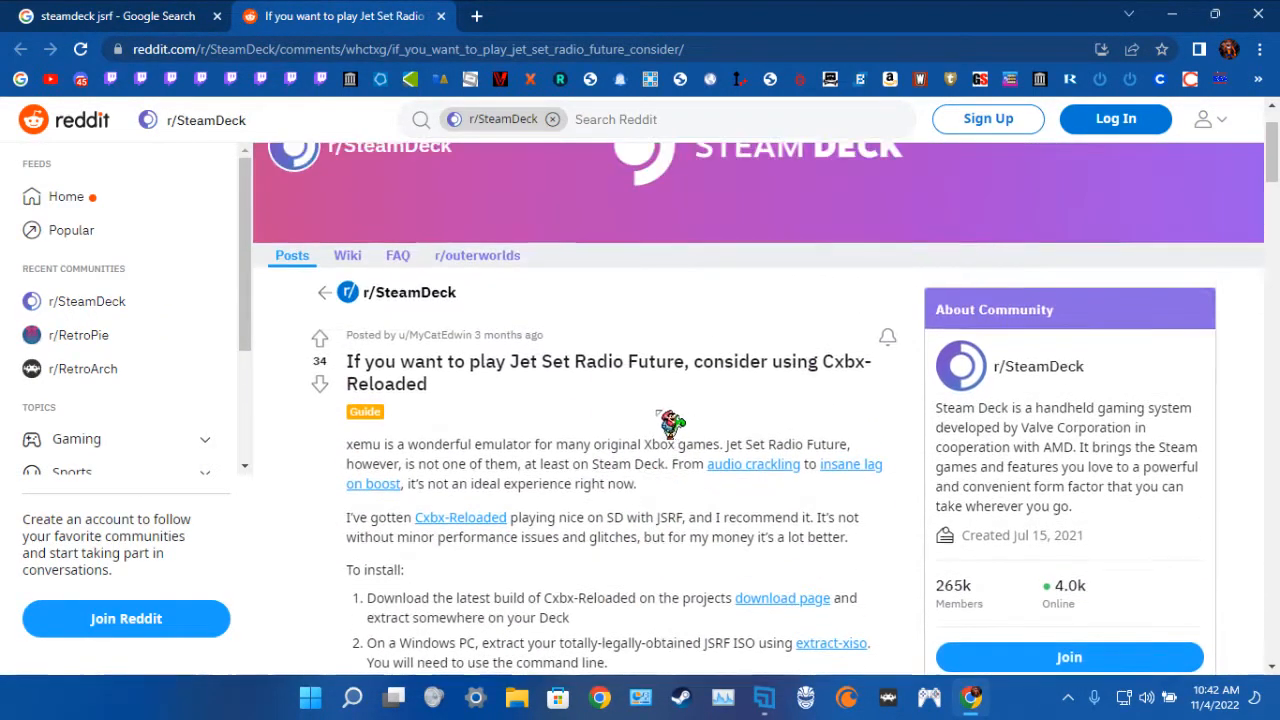
scroll(560, 370, "down", 1)
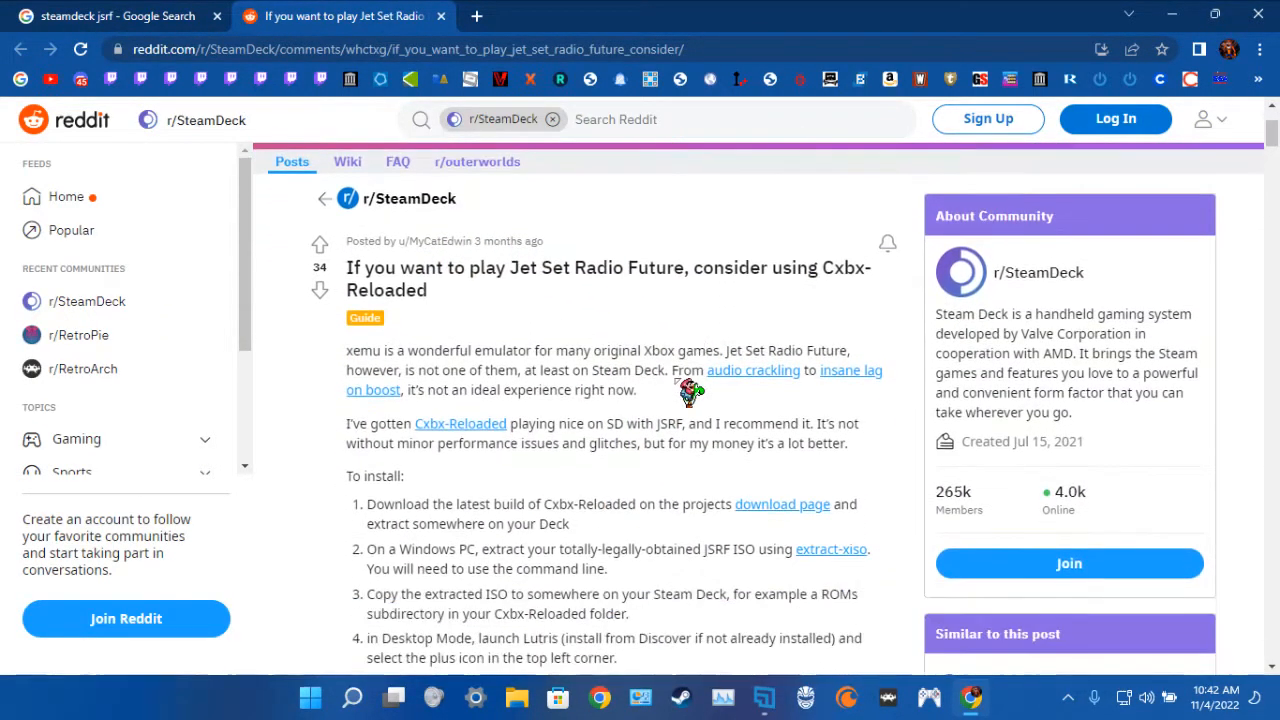
scroll(398, 352, "down", 6)
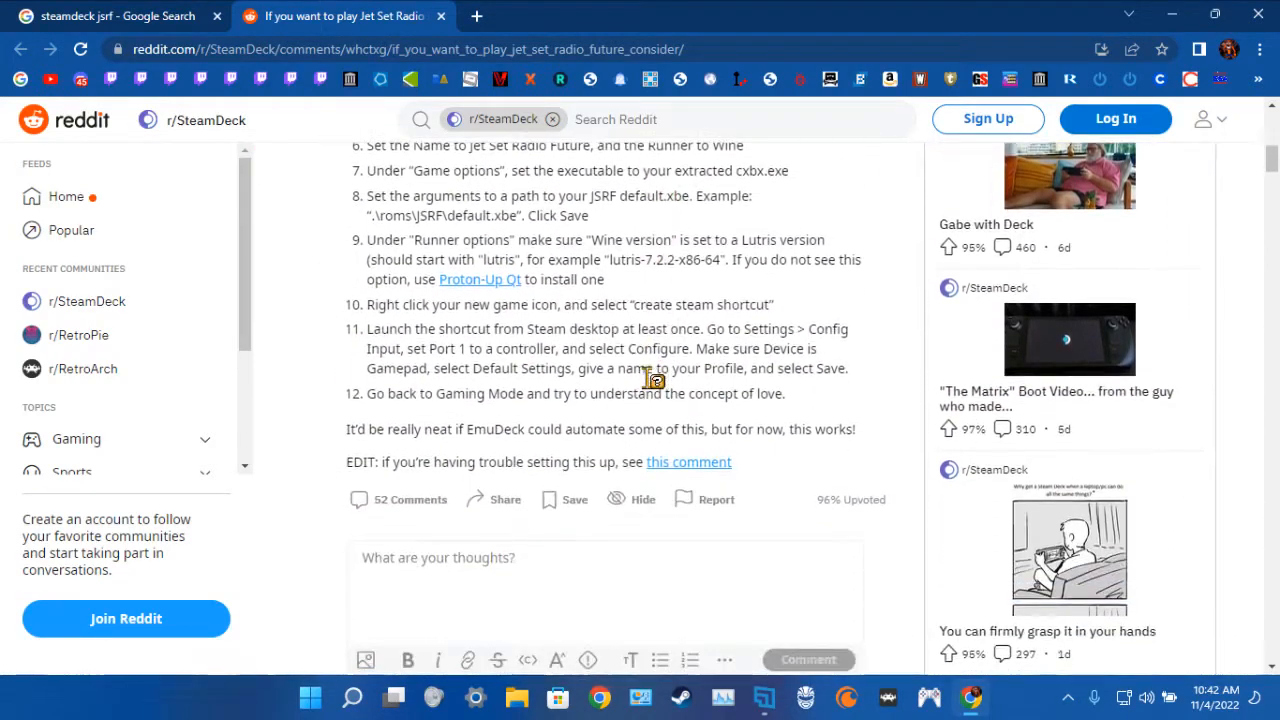
Open the troubleshooting comment linked at the end of the guide and read its setup advice
left_click(697, 462)
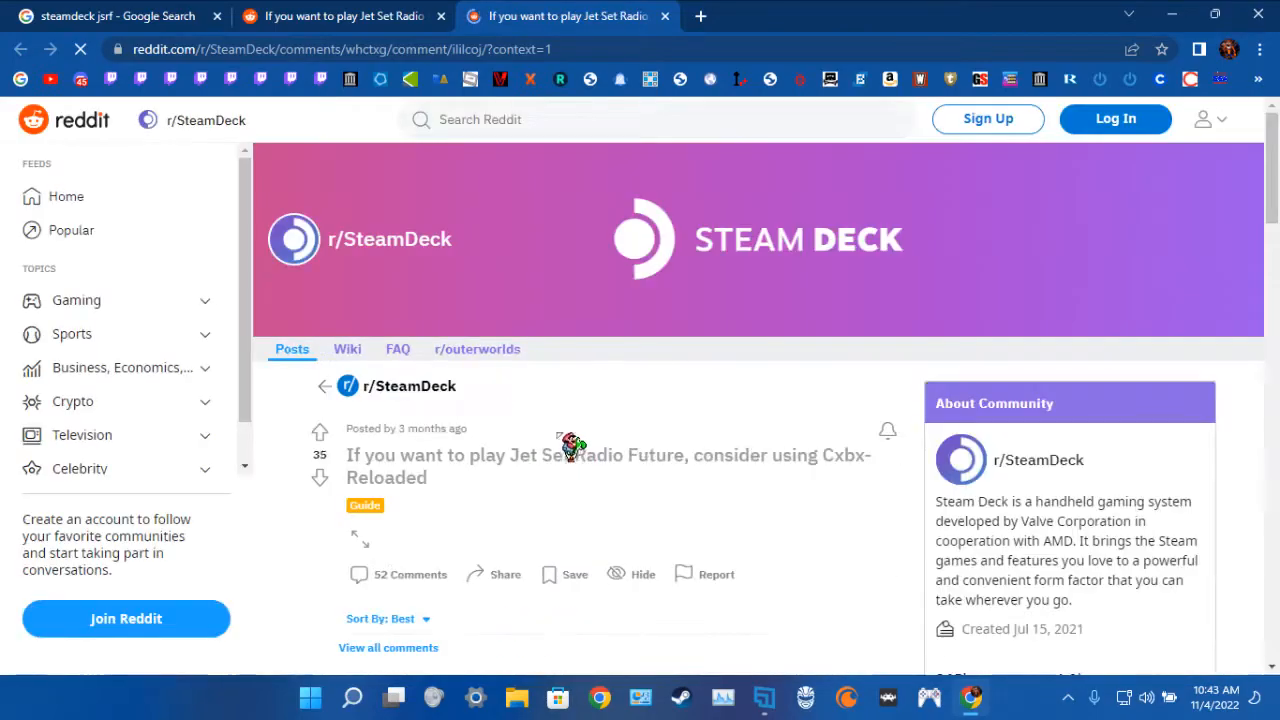
scroll(460, 485, "down", 2)
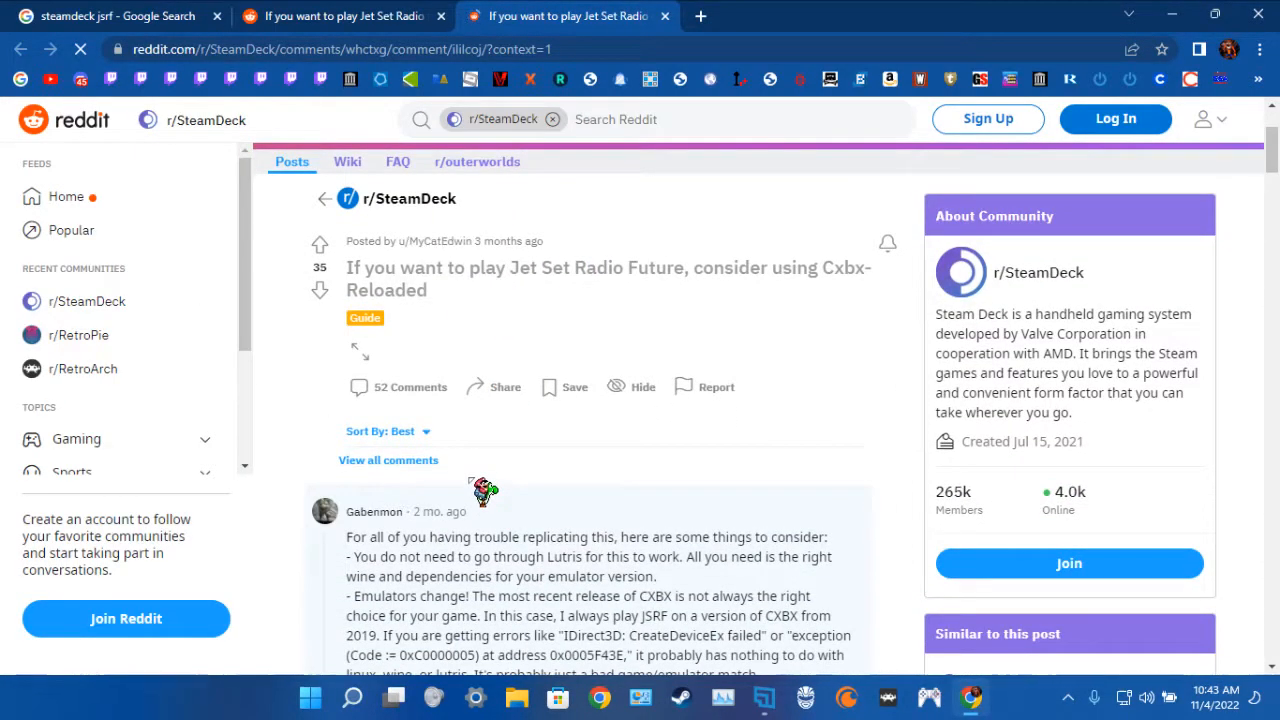
scroll(478, 480, "down", 2)
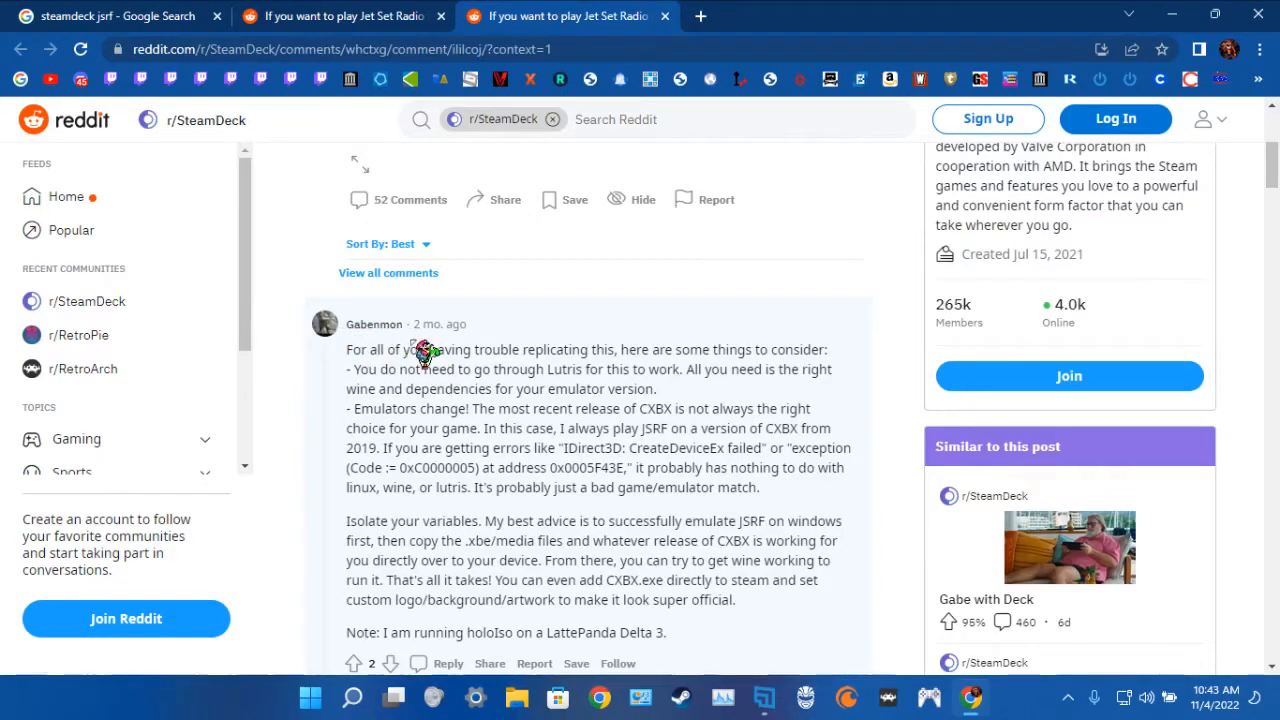
Return to the "steamdeck jsrf" search results and minimize the browser
left_click(410, 22)
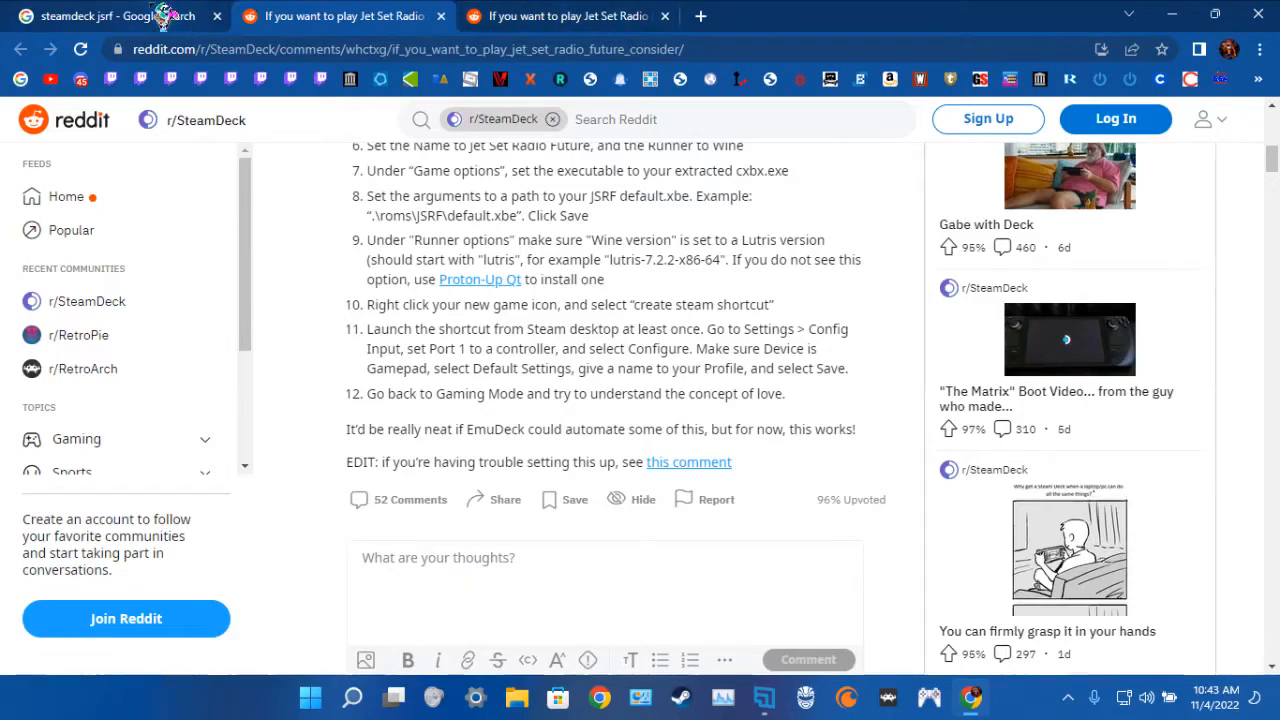
left_click(160, 16)
scroll(771, 371, "up", 5)
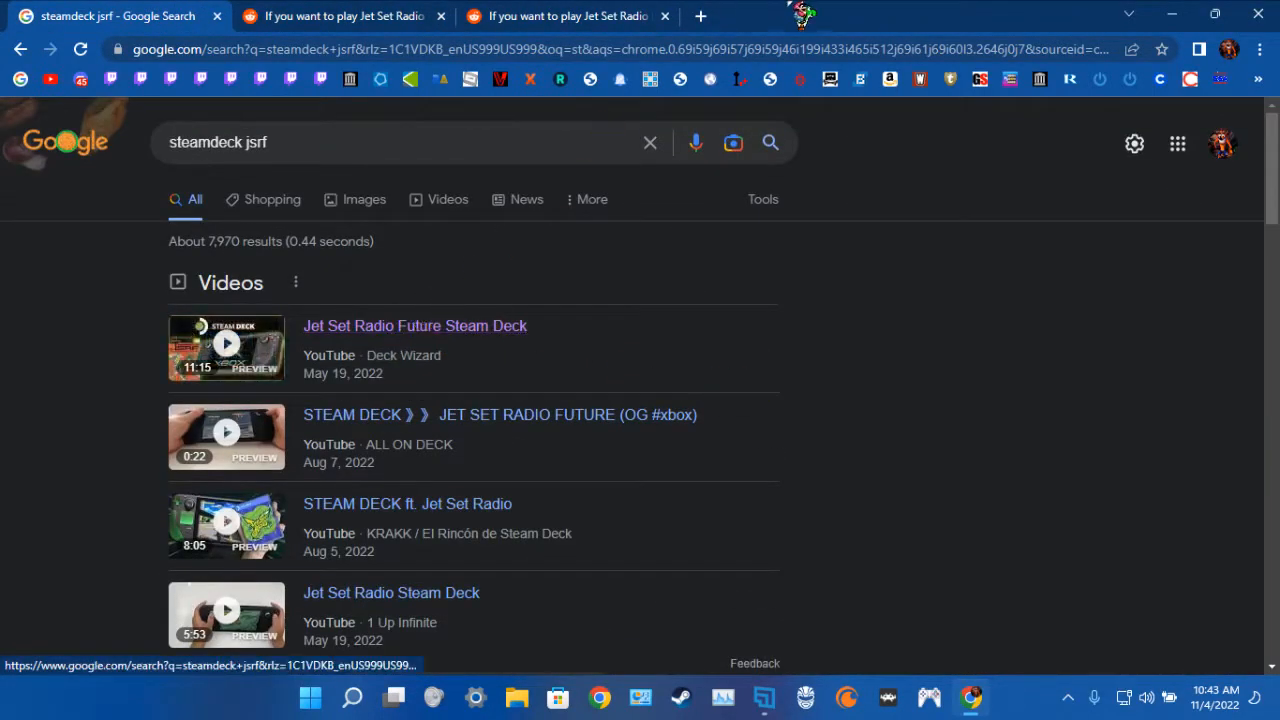
left_click(1172, 16)
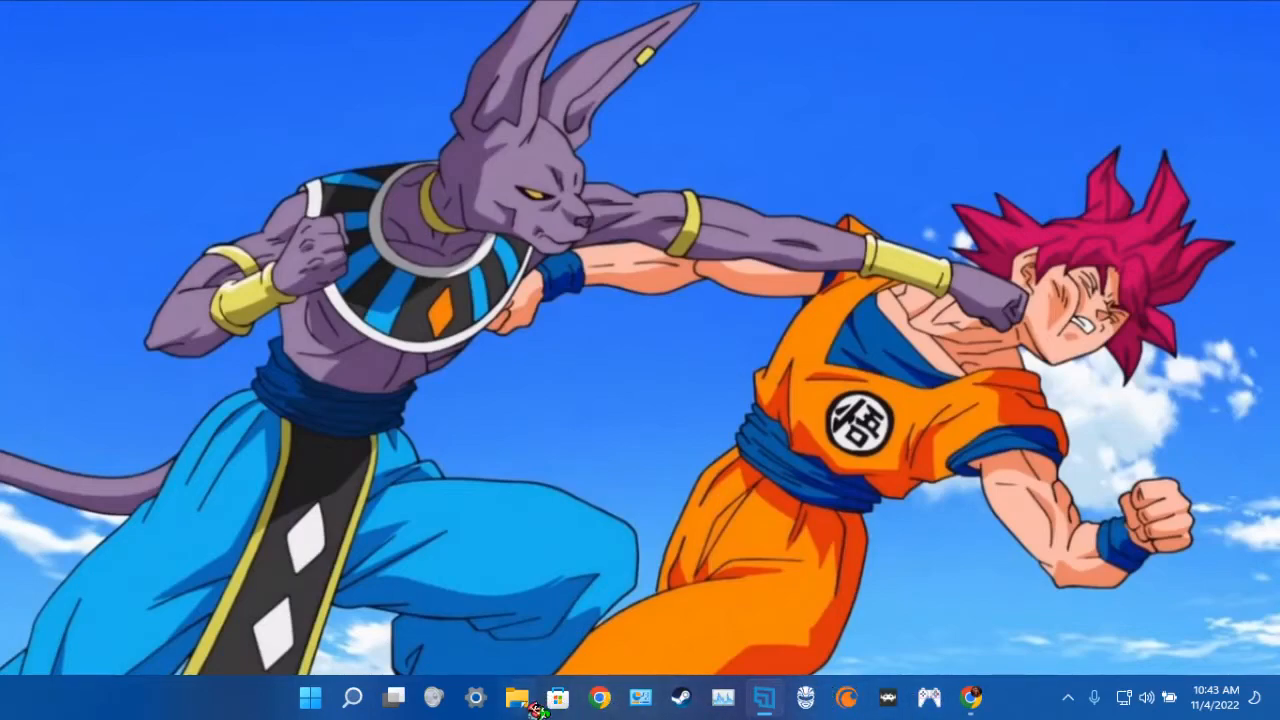
Switch to File Explorer and open the JSRF folder inside Emulation > XBOX > XBOX ISO
right_click(523, 697)
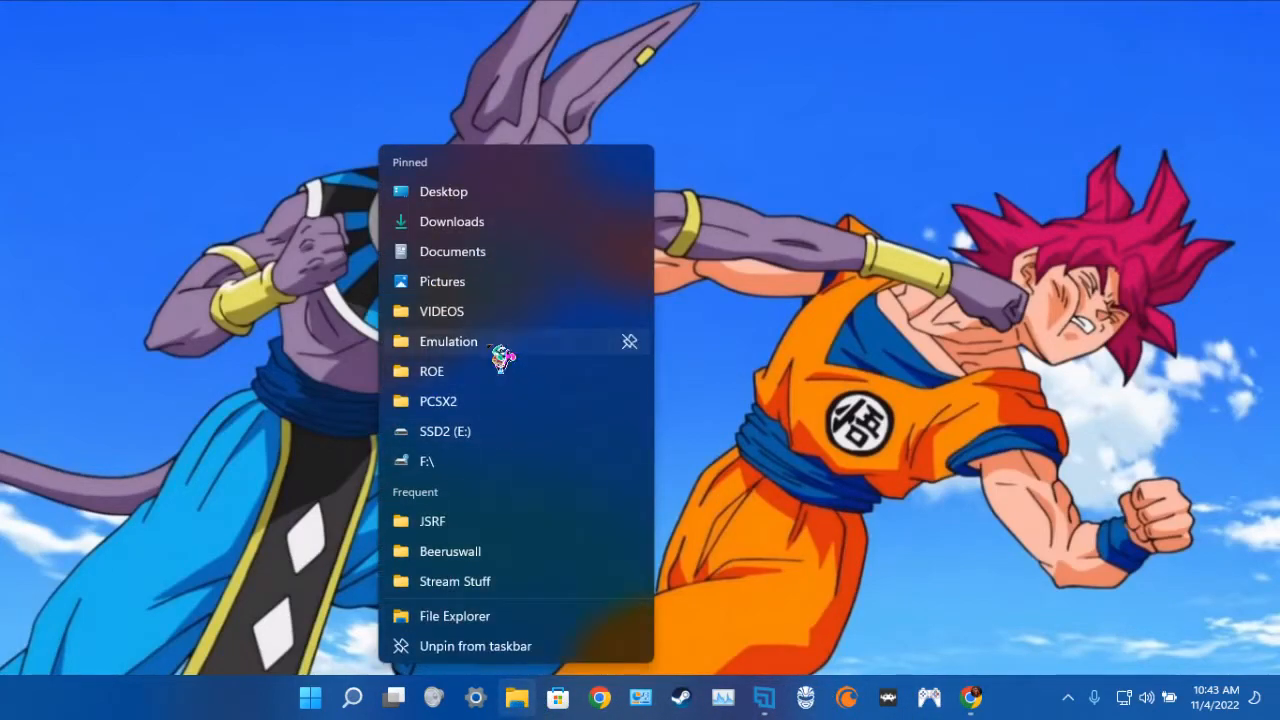
scroll(658, 490, "down", 2)
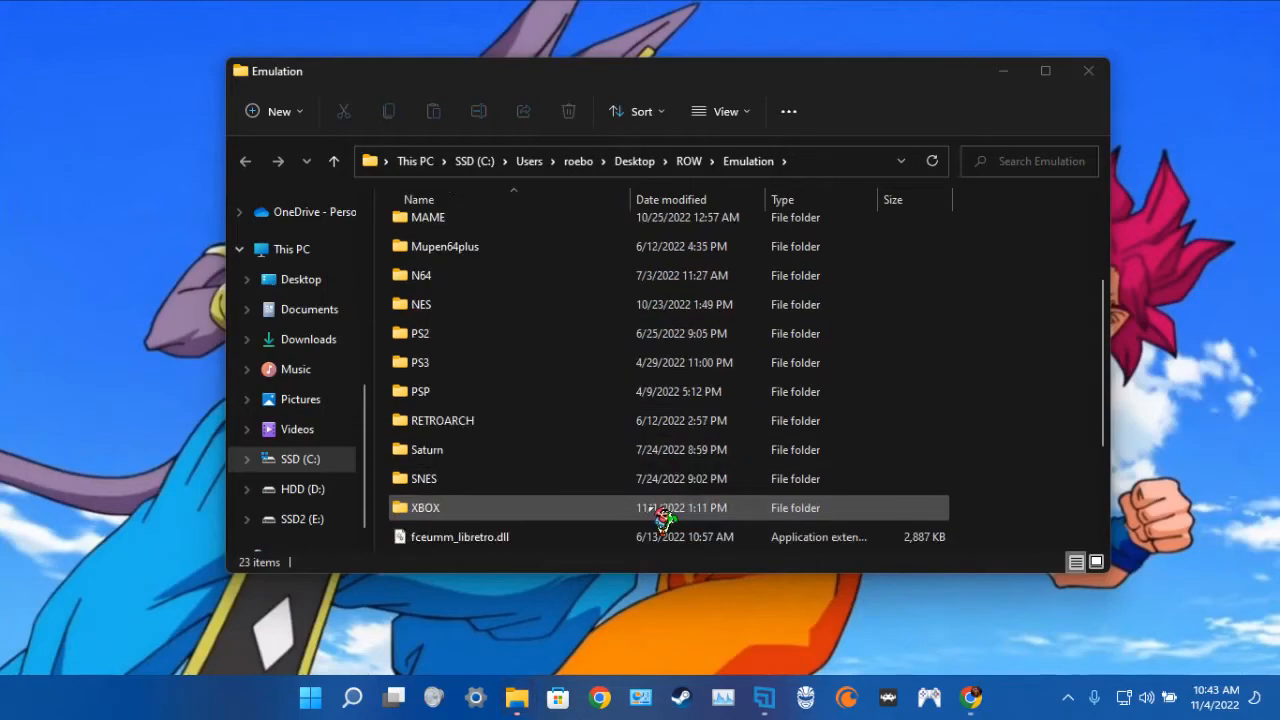
double_click(510, 512)
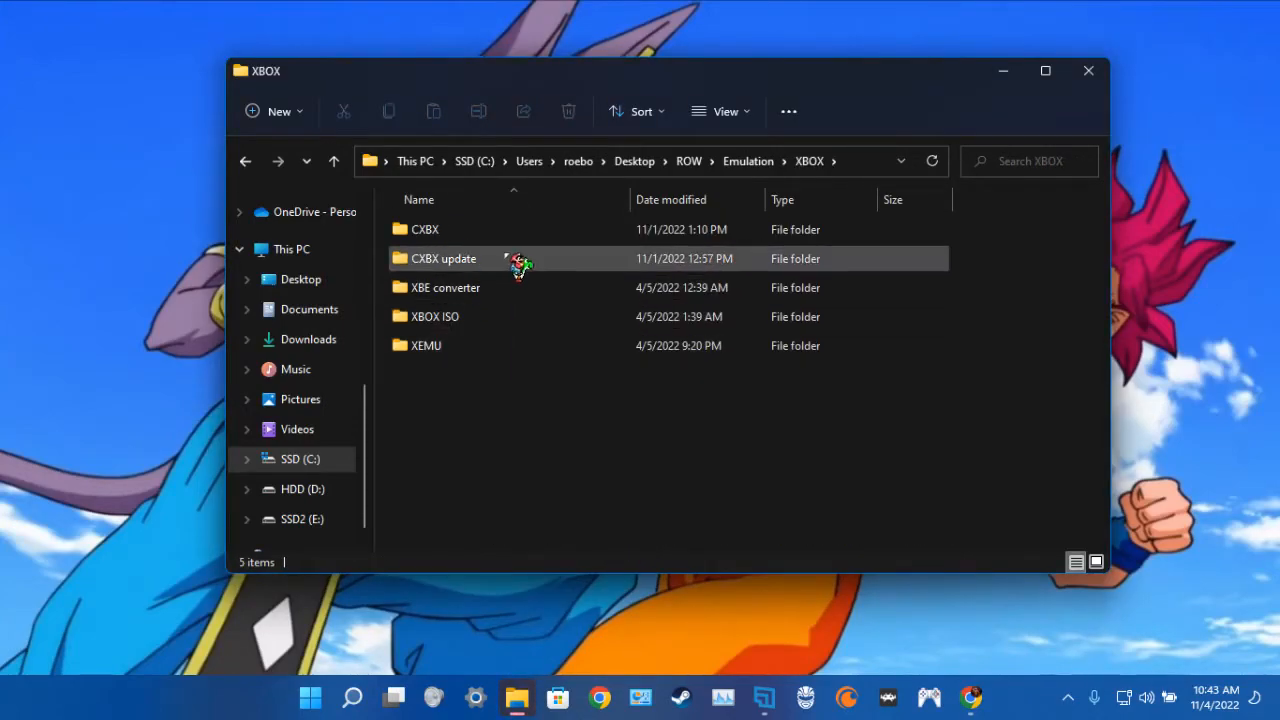
double_click(520, 318)
double_click(470, 229)
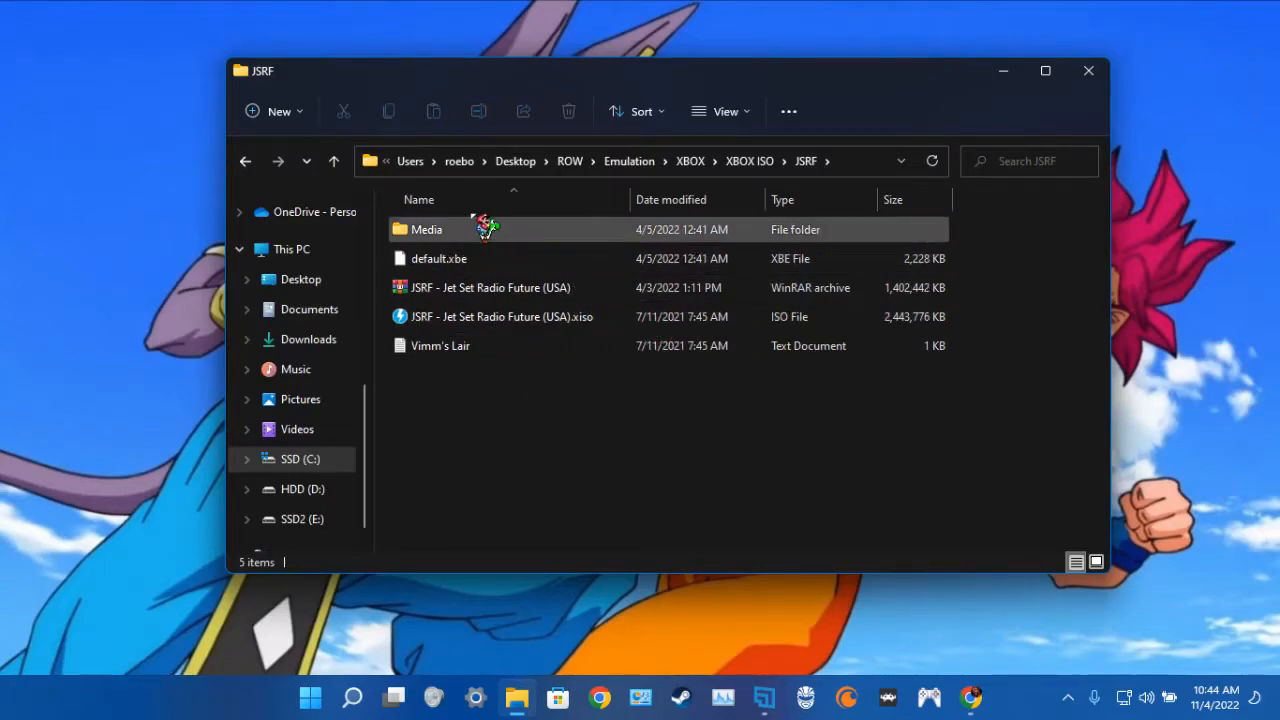
Go to the XDVDMulleter v10.2beta folder inside XBOX > XBE converter and launch XDVDMulleter
left_click(765, 162)
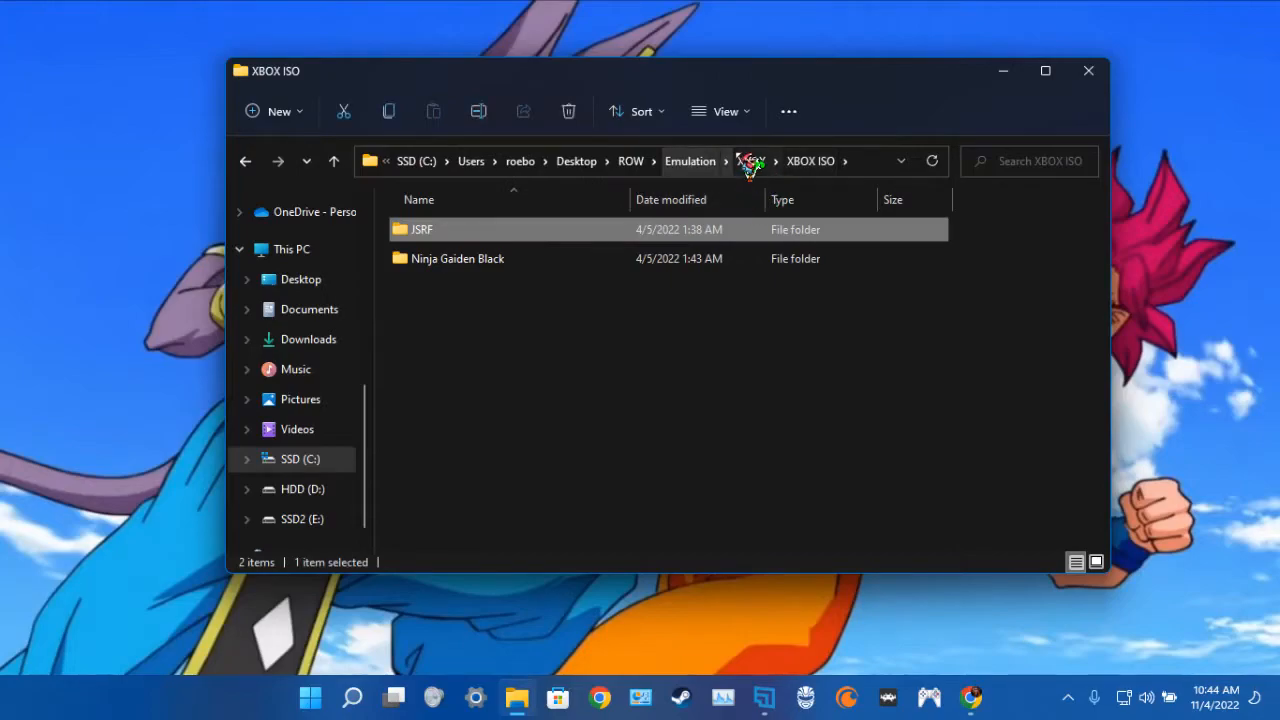
left_click(751, 162)
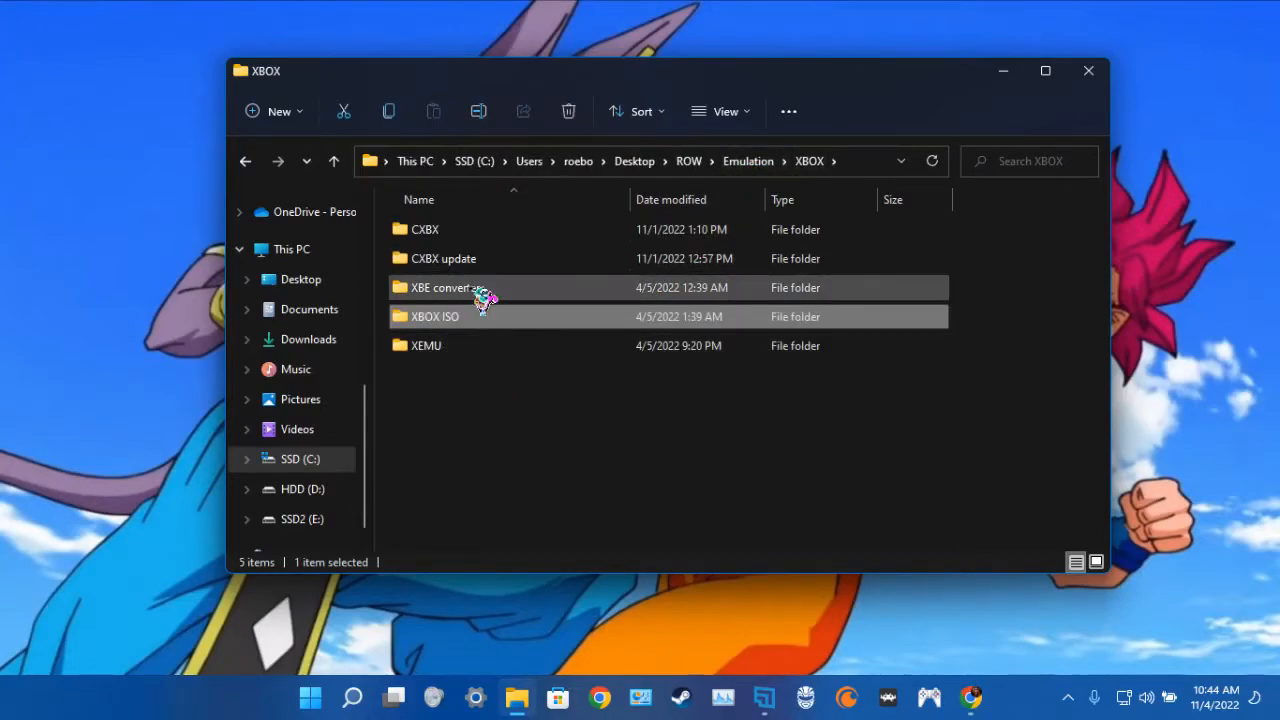
double_click(472, 289)
left_click(490, 238)
double_click(490, 238)
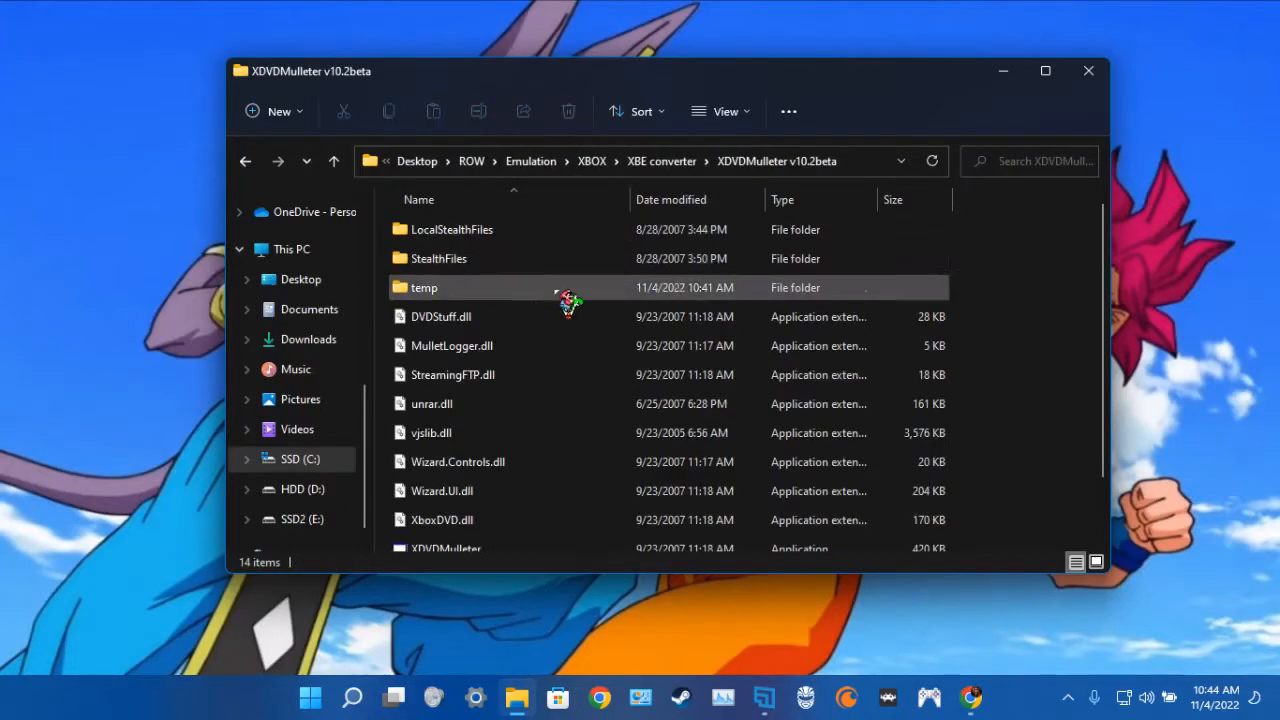
scroll(470, 410, "down", 2)
double_click(465, 482)
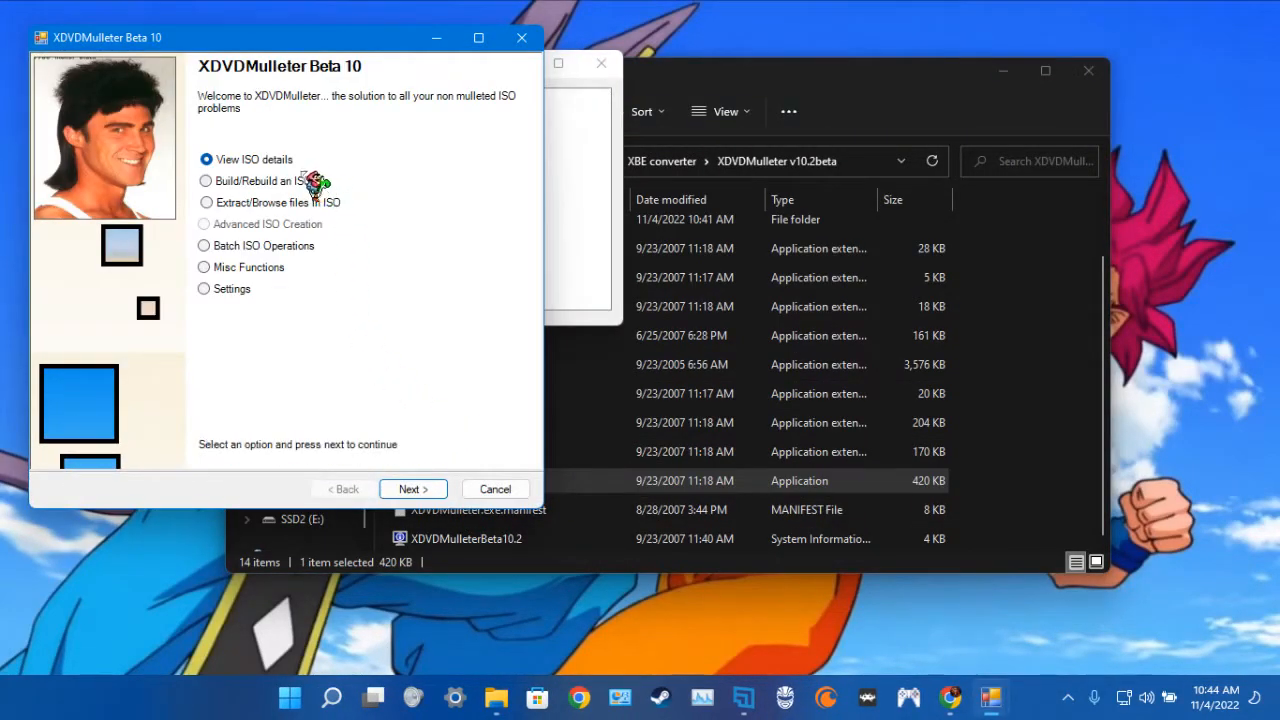
Load "JSRF - Jet Set Radio Future (USA).xiso" with the View ISO details option, check its details, and return to the start page
left_click(433, 489)
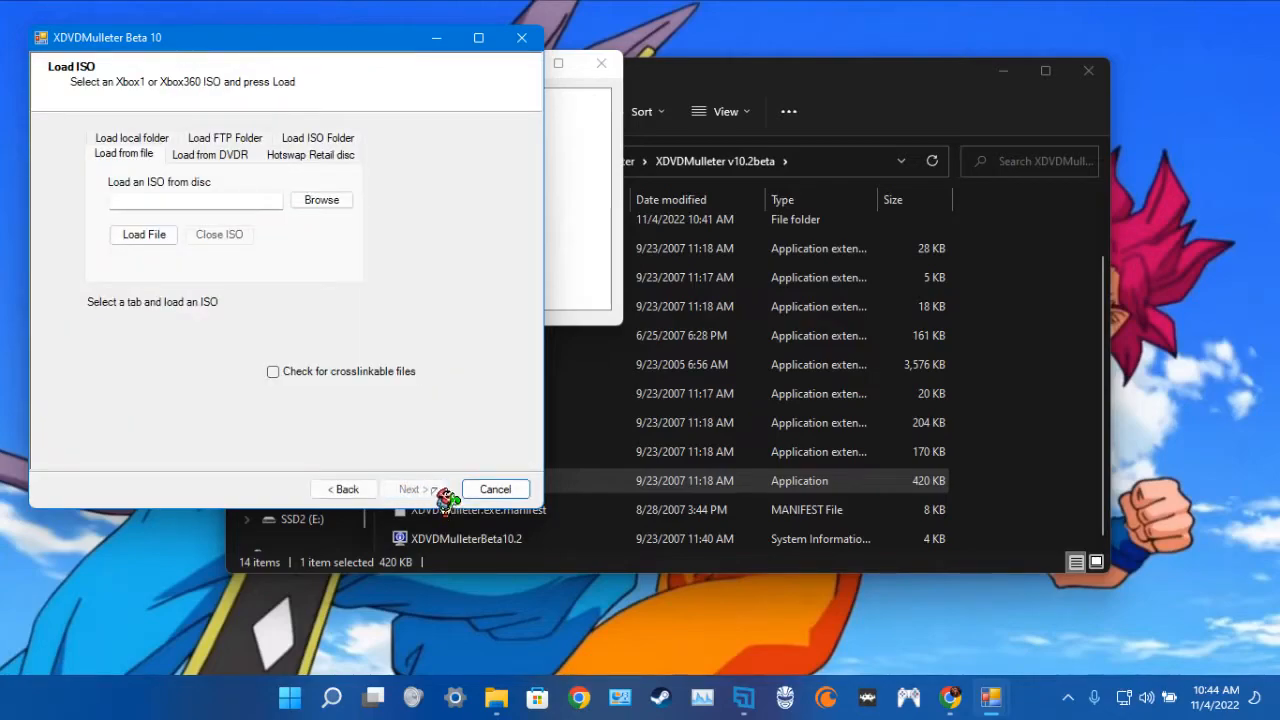
left_click(320, 201)
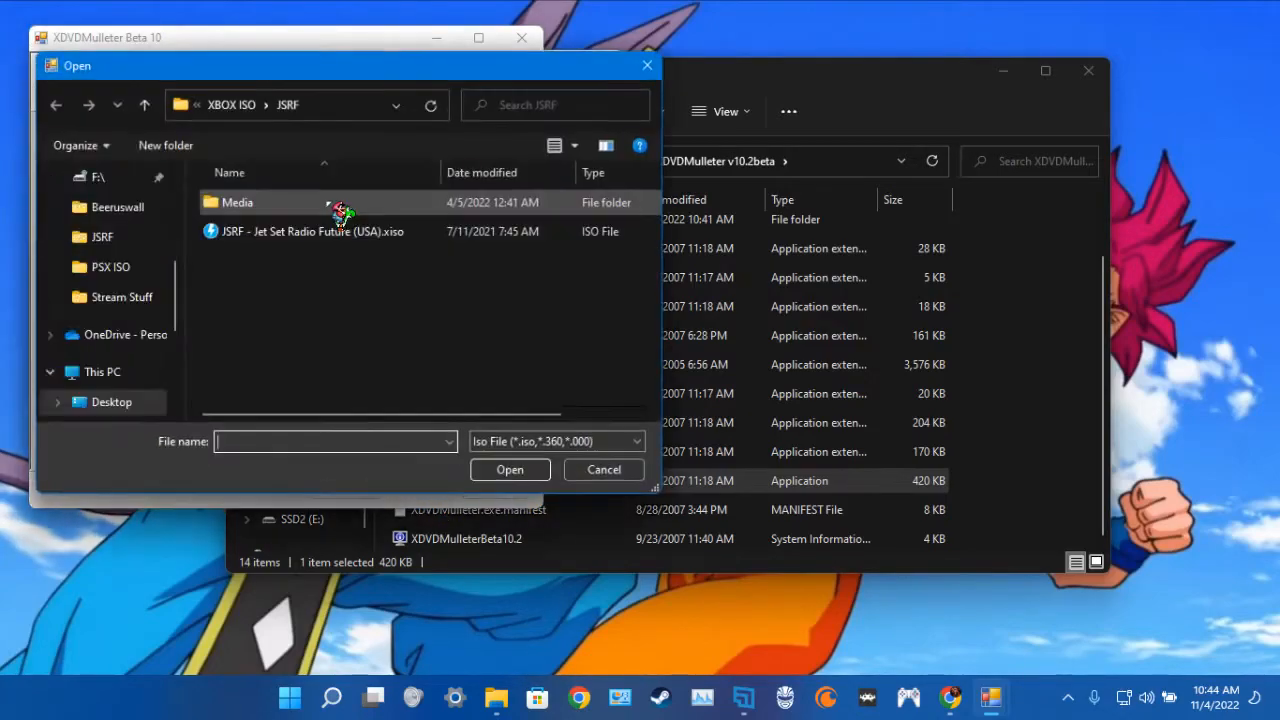
left_click(365, 238)
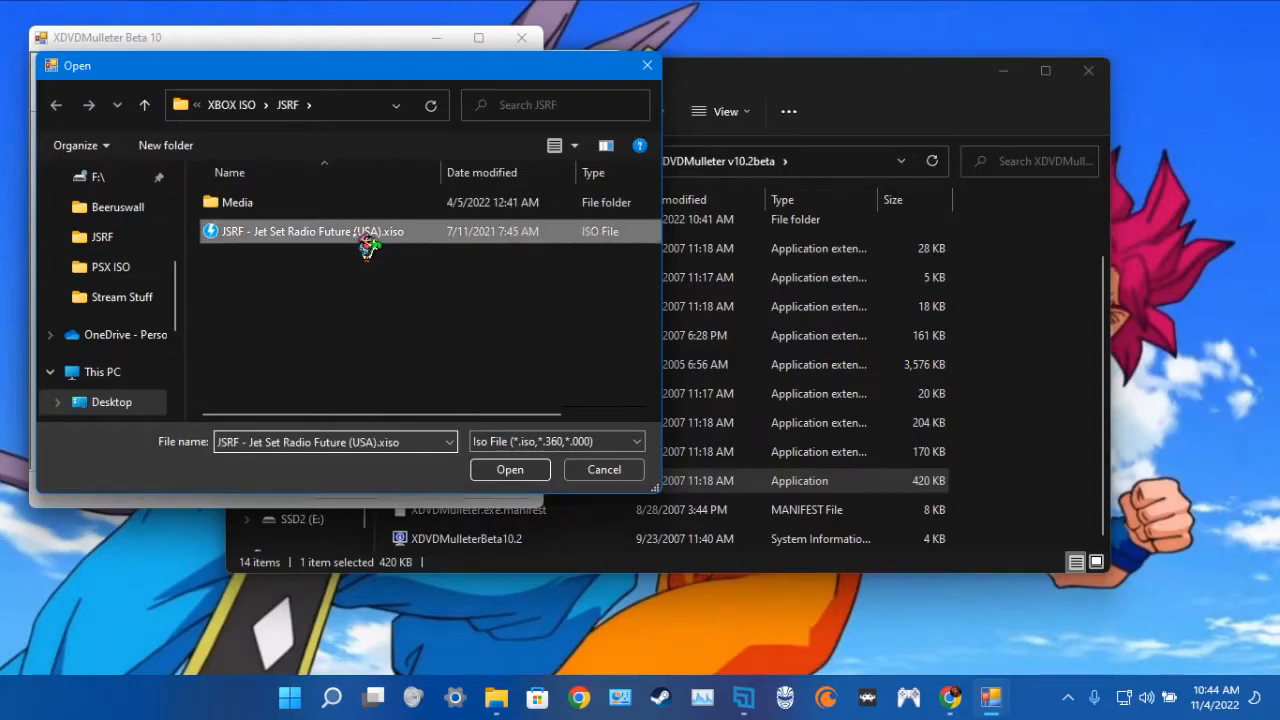
left_click(510, 469)
left_click(428, 490)
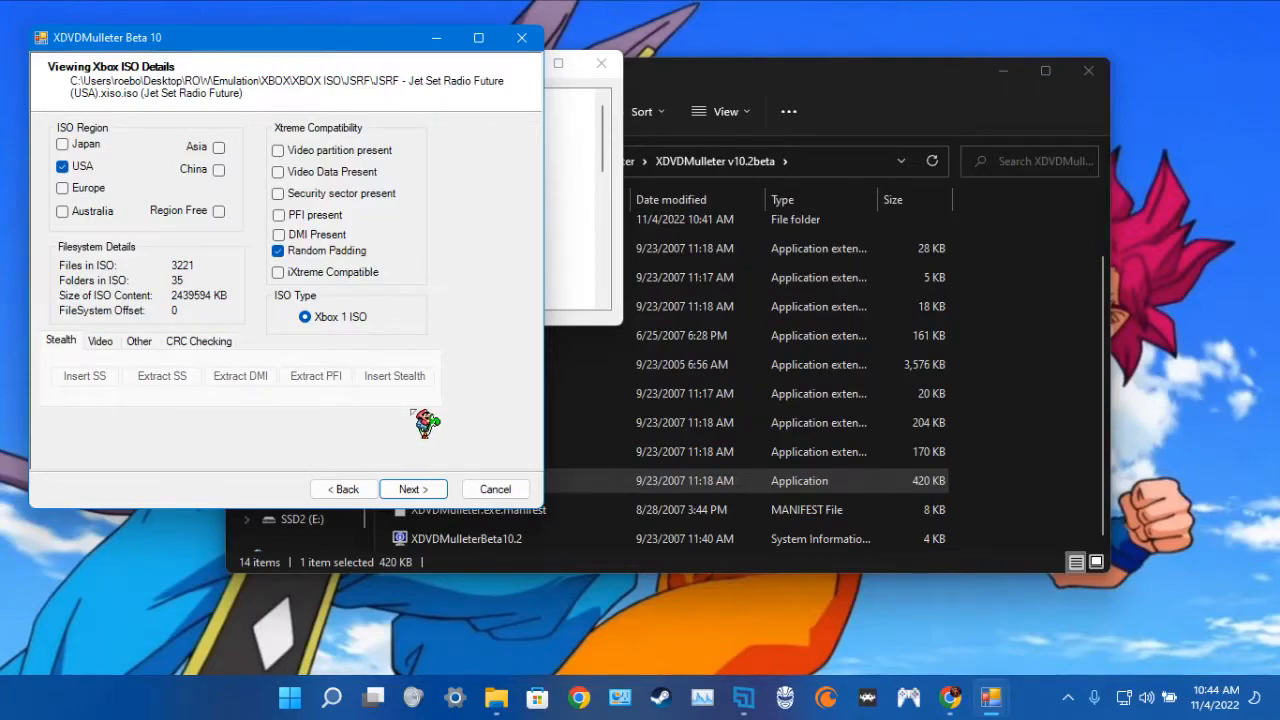
left_click(437, 492)
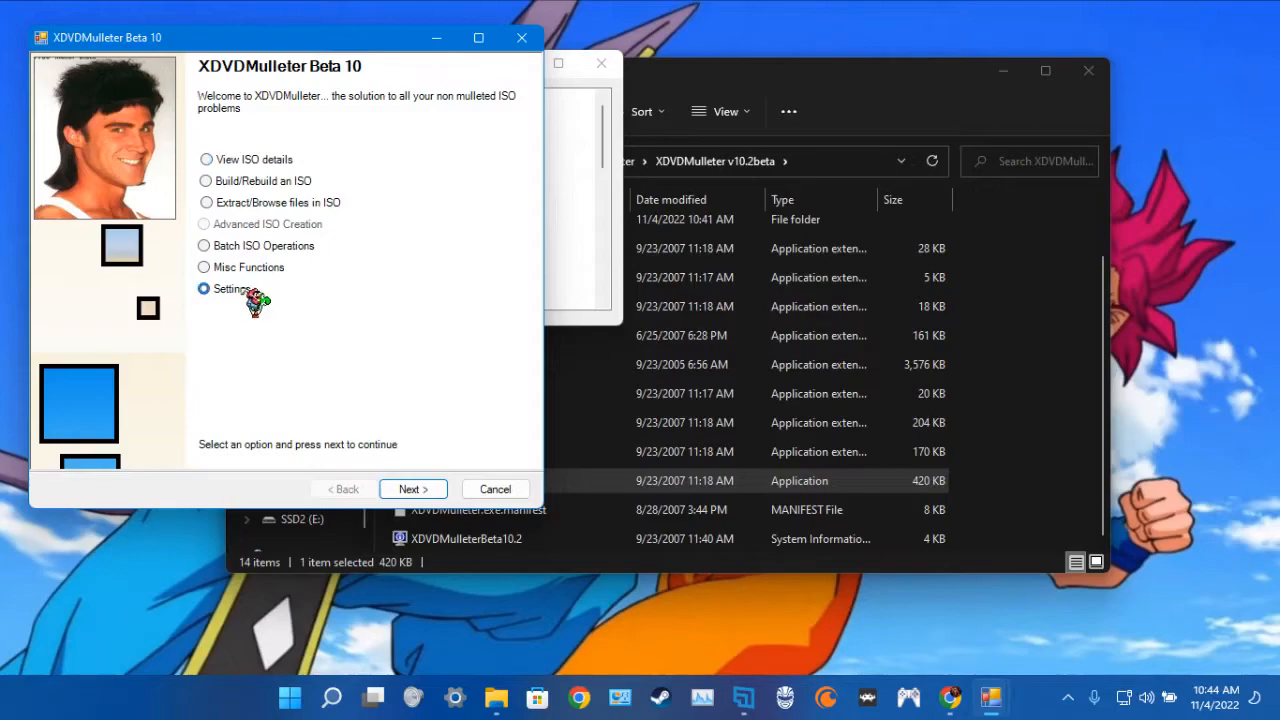
View the XDVDMulleter settings and return to the start page without changing them
left_click(430, 490)
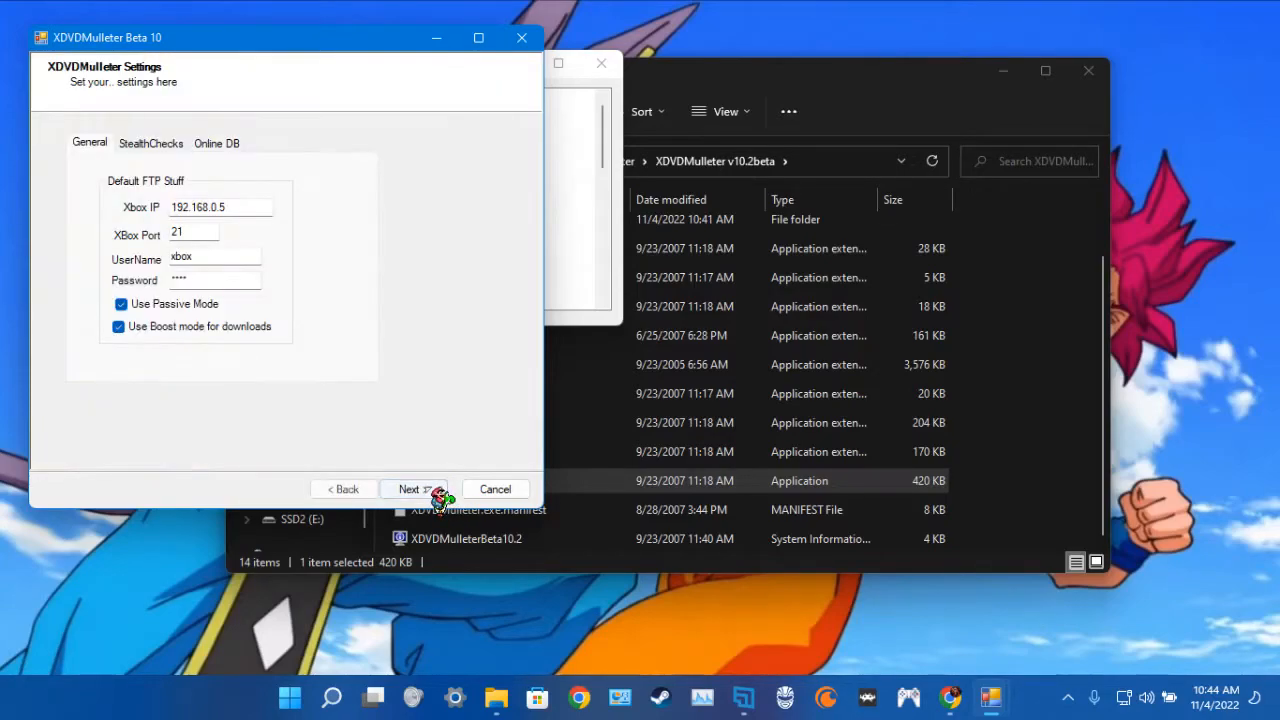
left_click(343, 489)
left_click(398, 489)
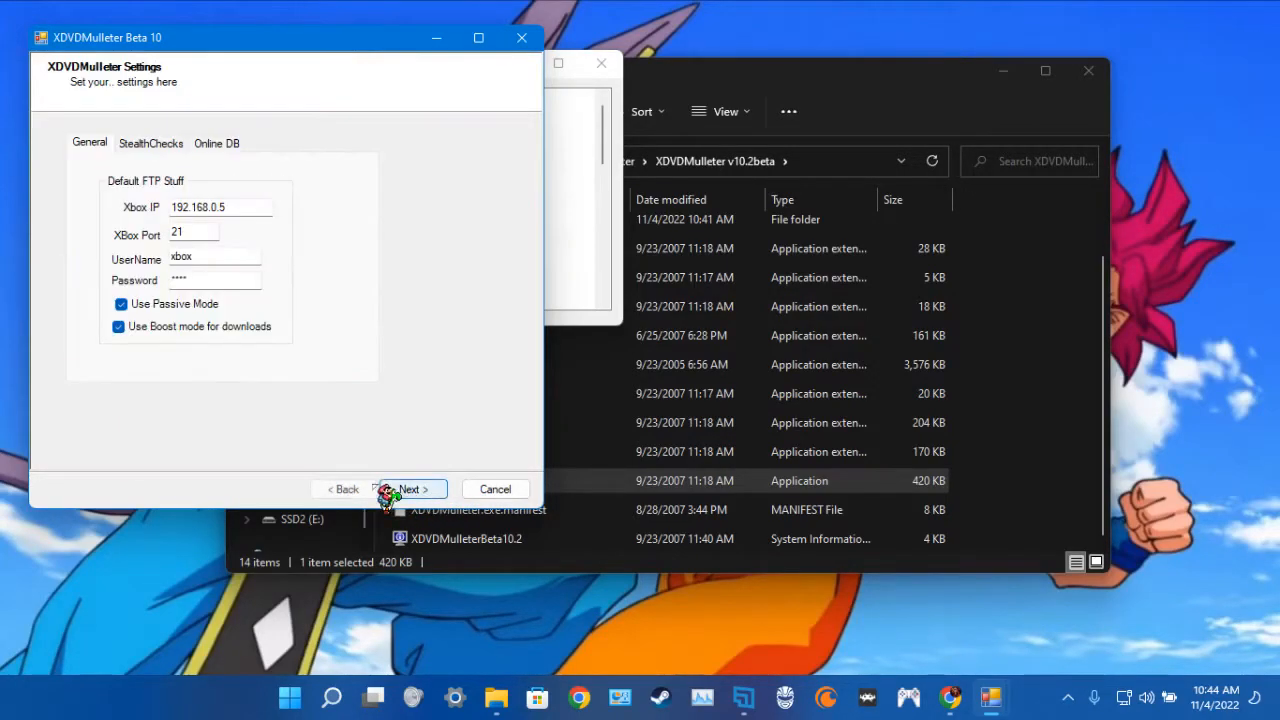
left_click(343, 489)
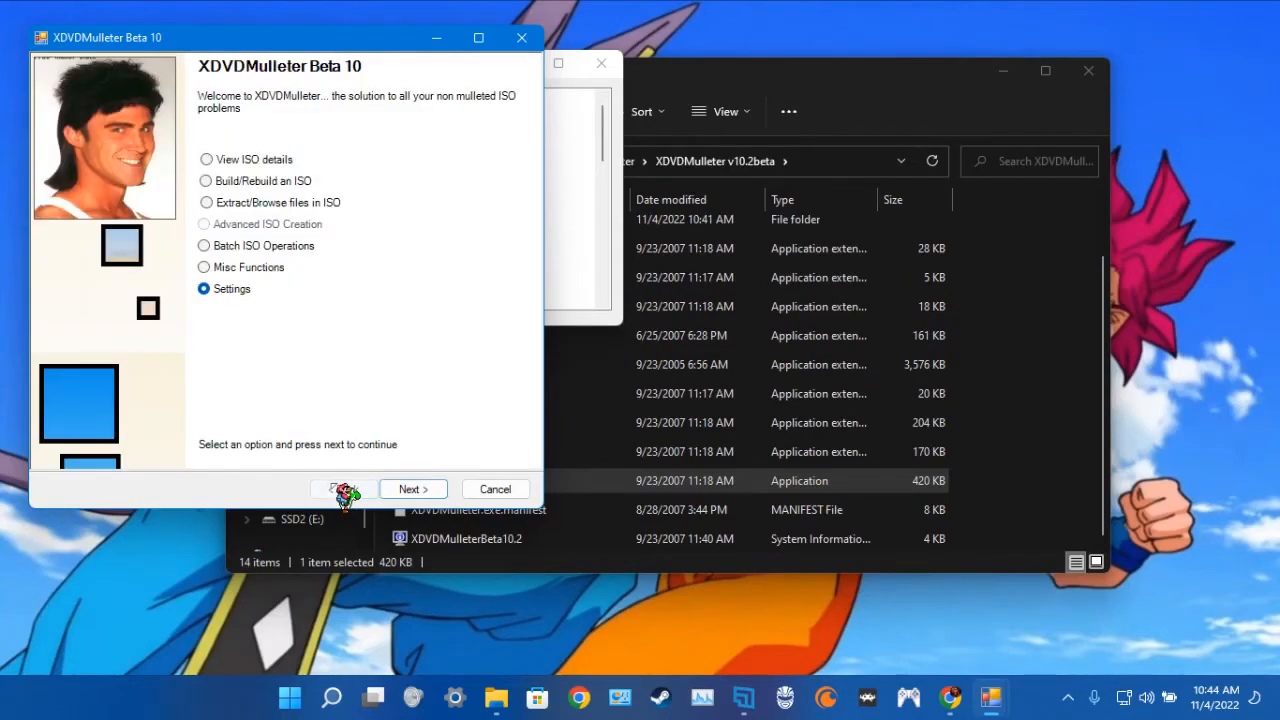
Select Build/Rebuild an ISO, then exit XDVDMulleter without running it
left_click(252, 182)
left_click(509, 496)
scroll(780, 395, "up", 1)
scroll(790, 385, "down", 1)
scroll(806, 372, "up", 1)
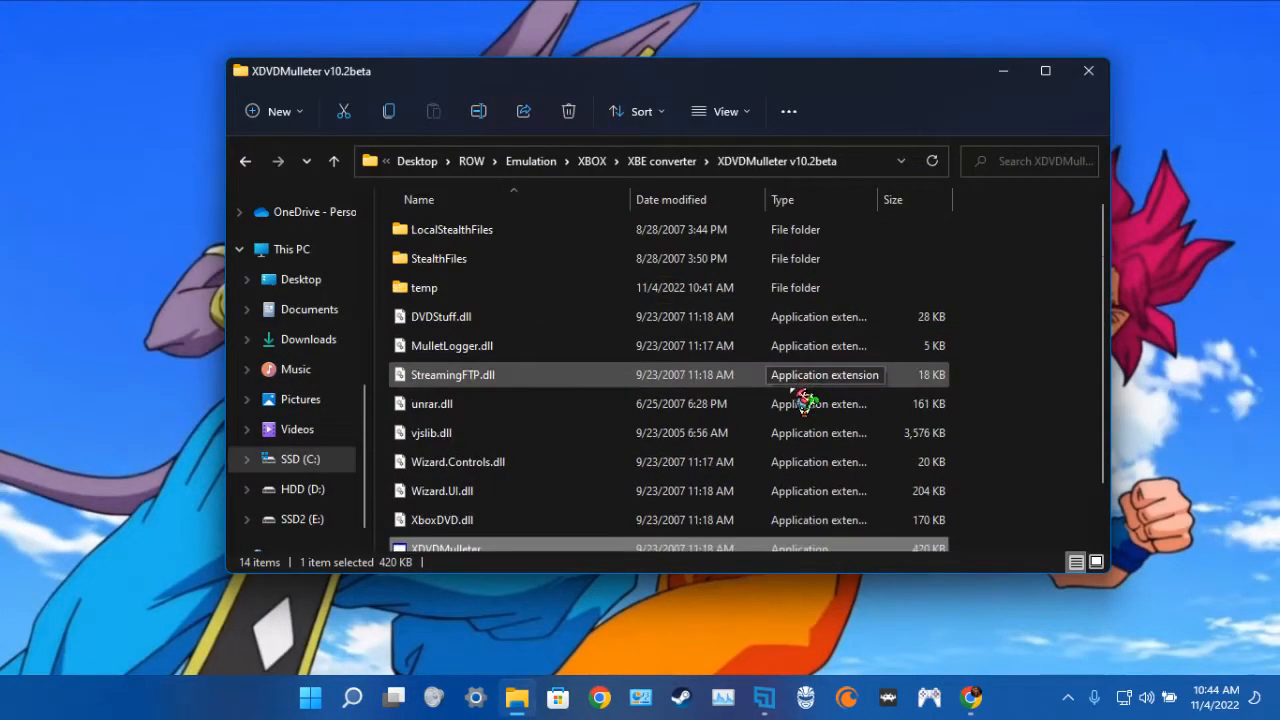
Go back up to the XBOX folder and open XBOX ISO > JSRF to show the extracted Media folder and default.xbe
left_click(662, 161)
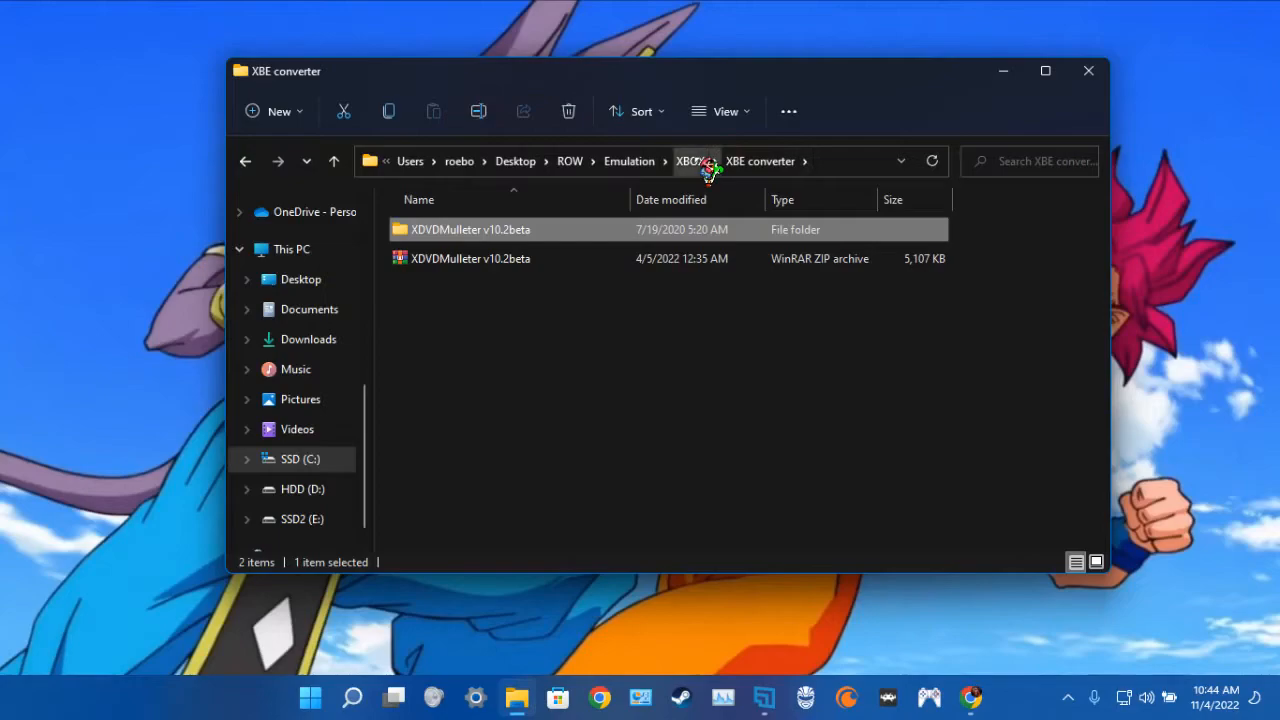
left_click(698, 165)
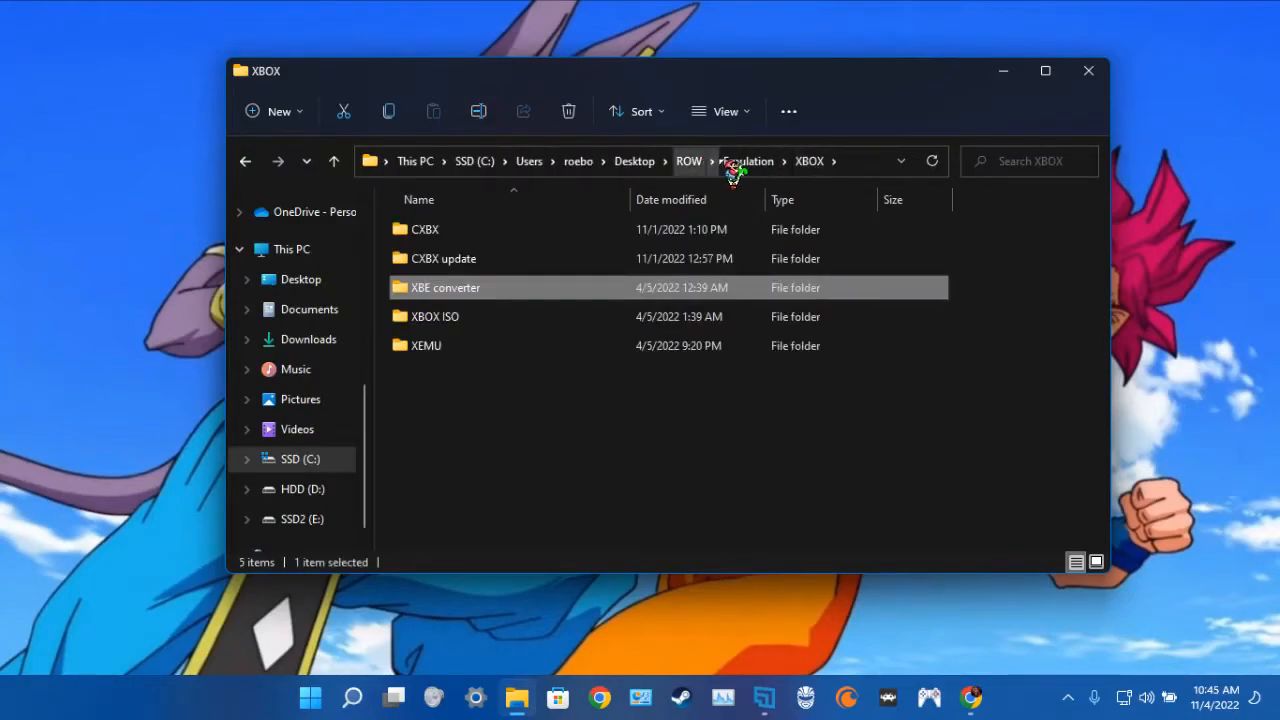
double_click(436, 317)
double_click(485, 232)
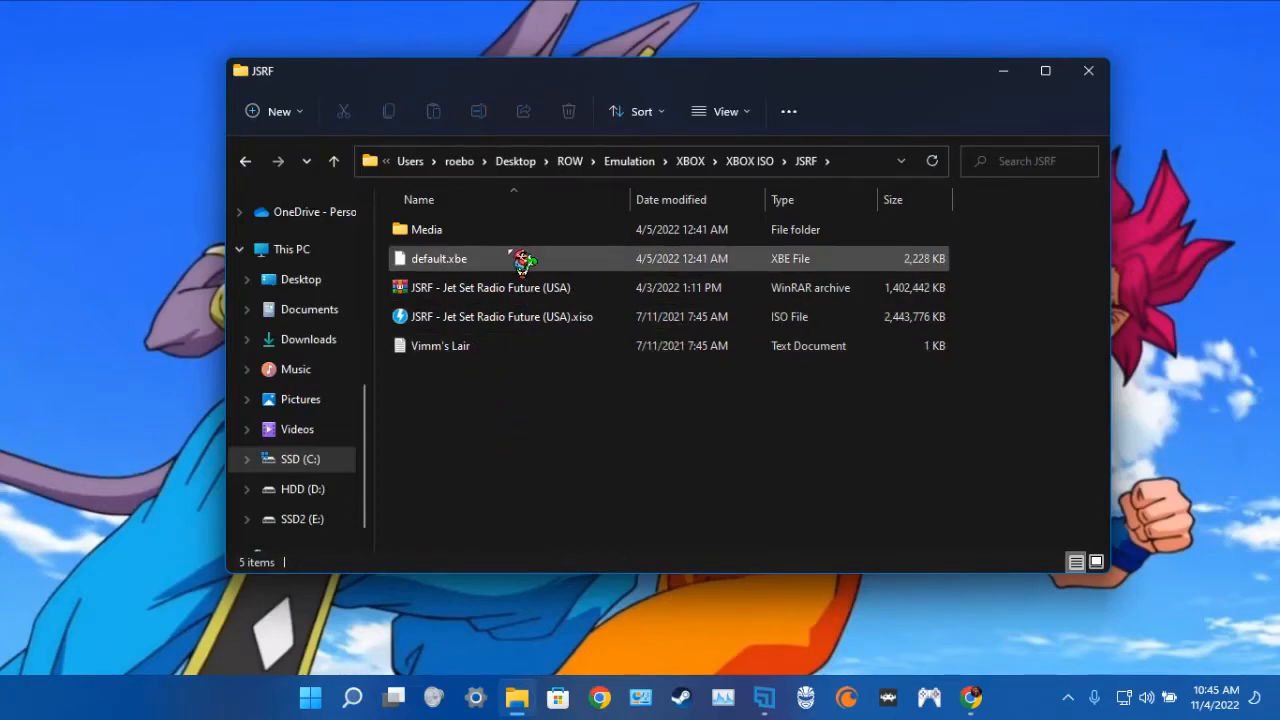
Look at the XBE converter folder once more, return to the JSRF folder, and minimize File Explorer
left_click(766, 164)
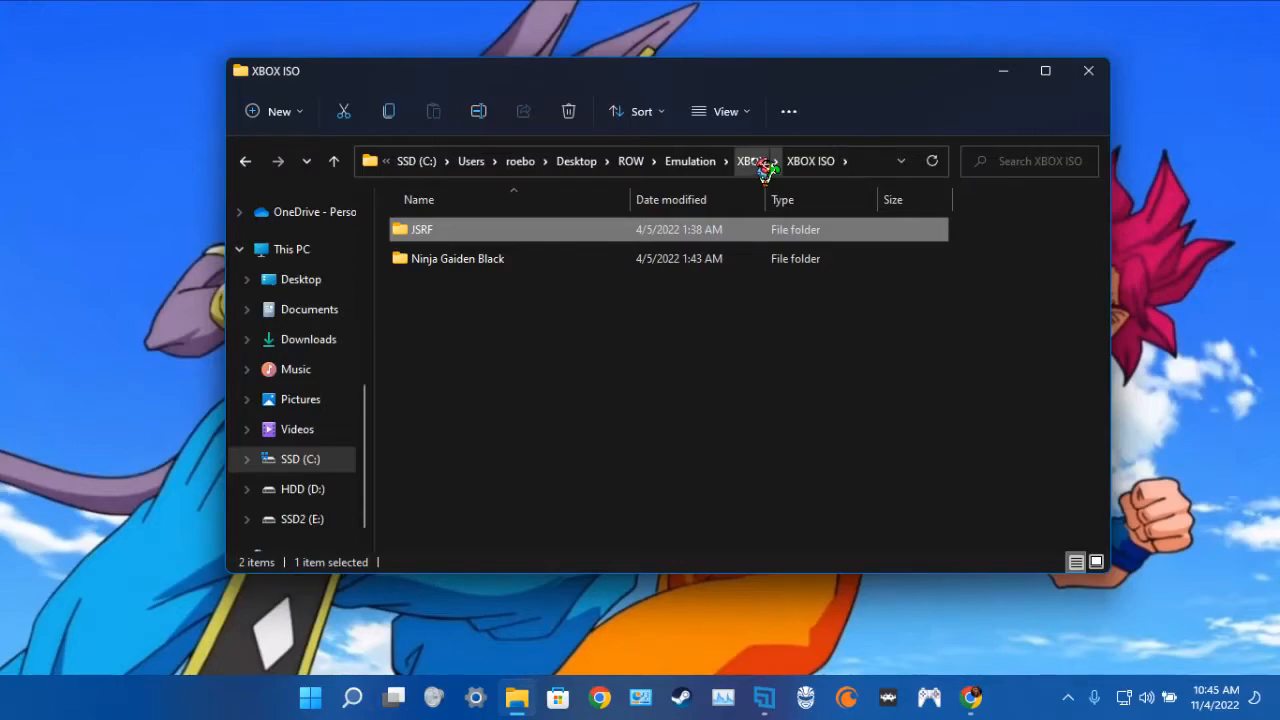
double_click(626, 233)
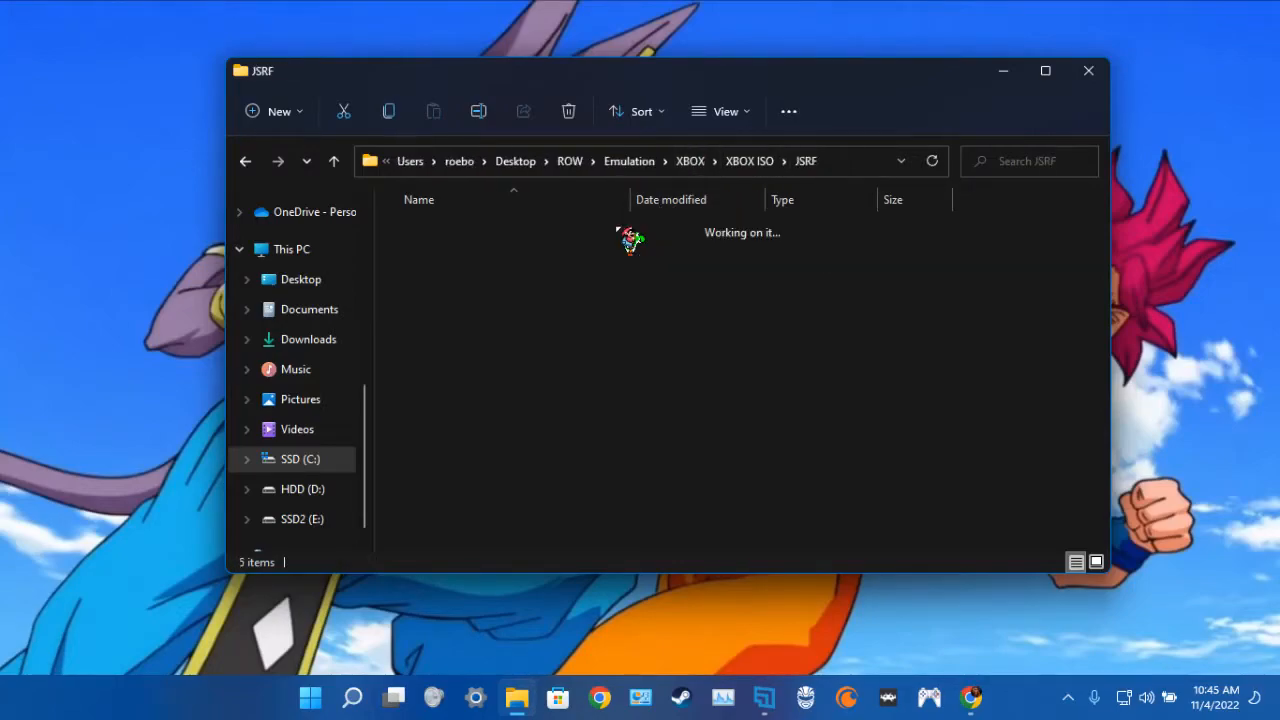
left_click(692, 162)
double_click(543, 297)
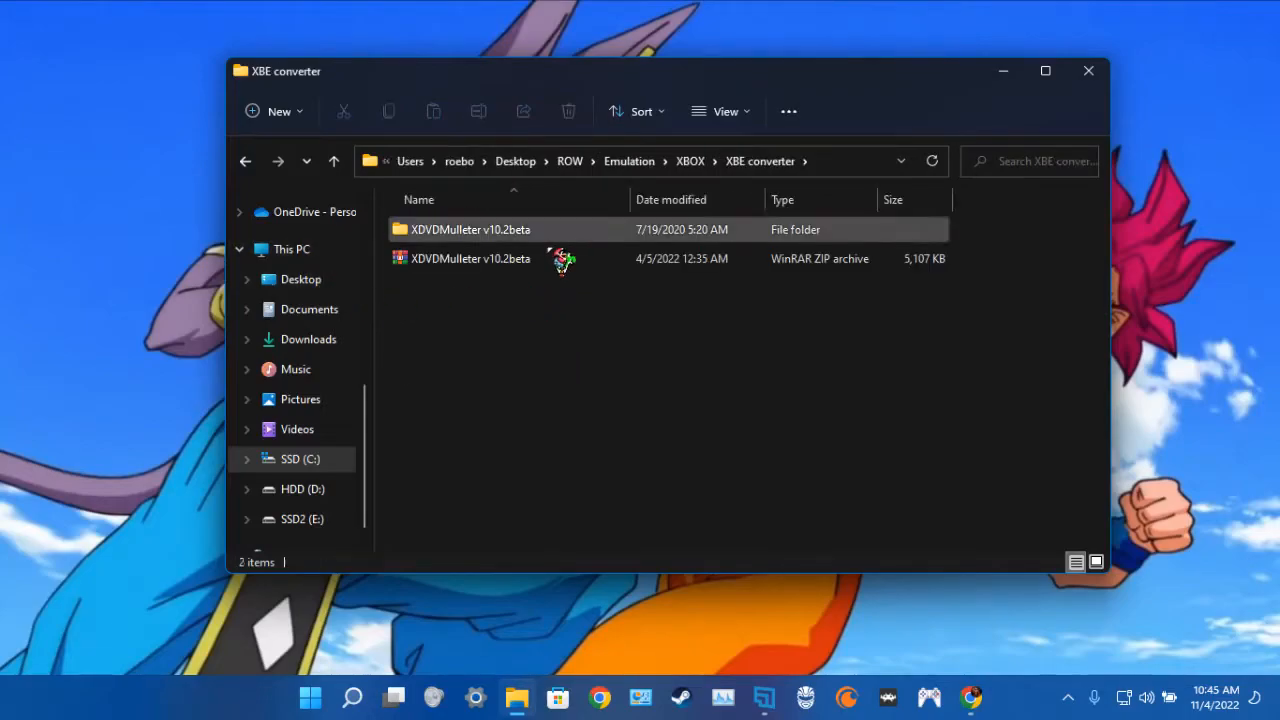
left_click(247, 163)
left_click(249, 163)
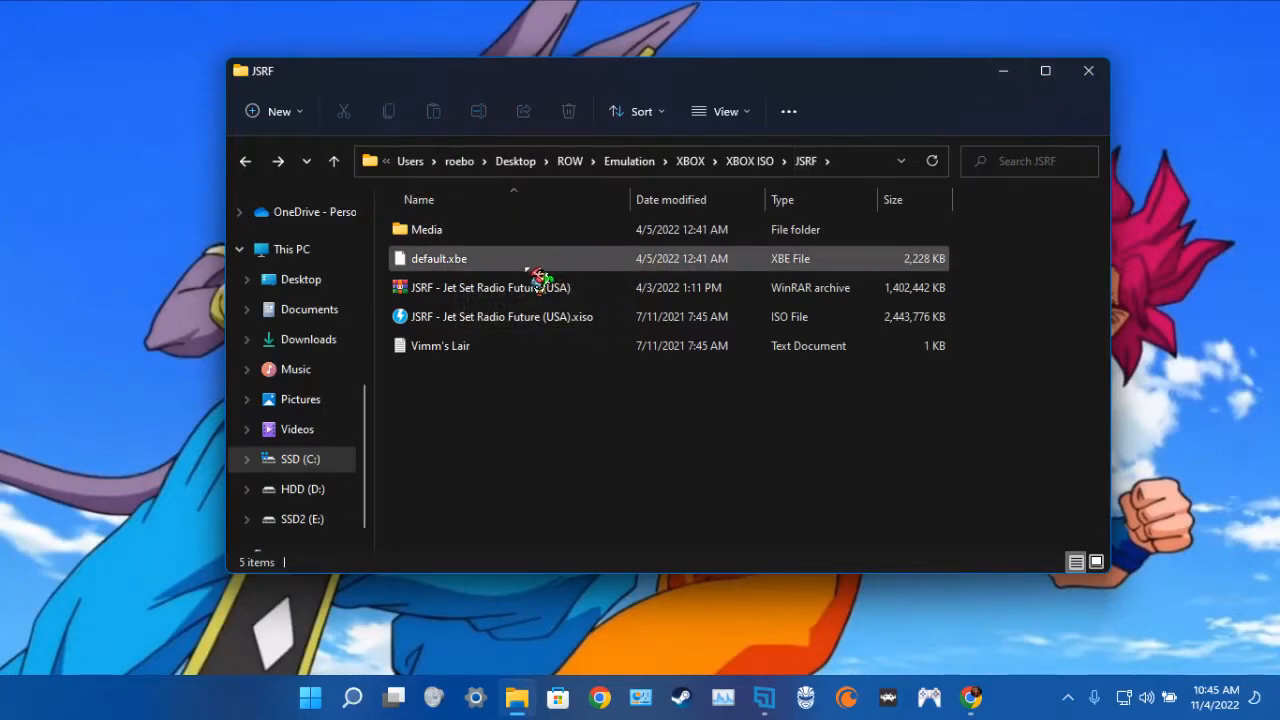
left_click(1004, 72)
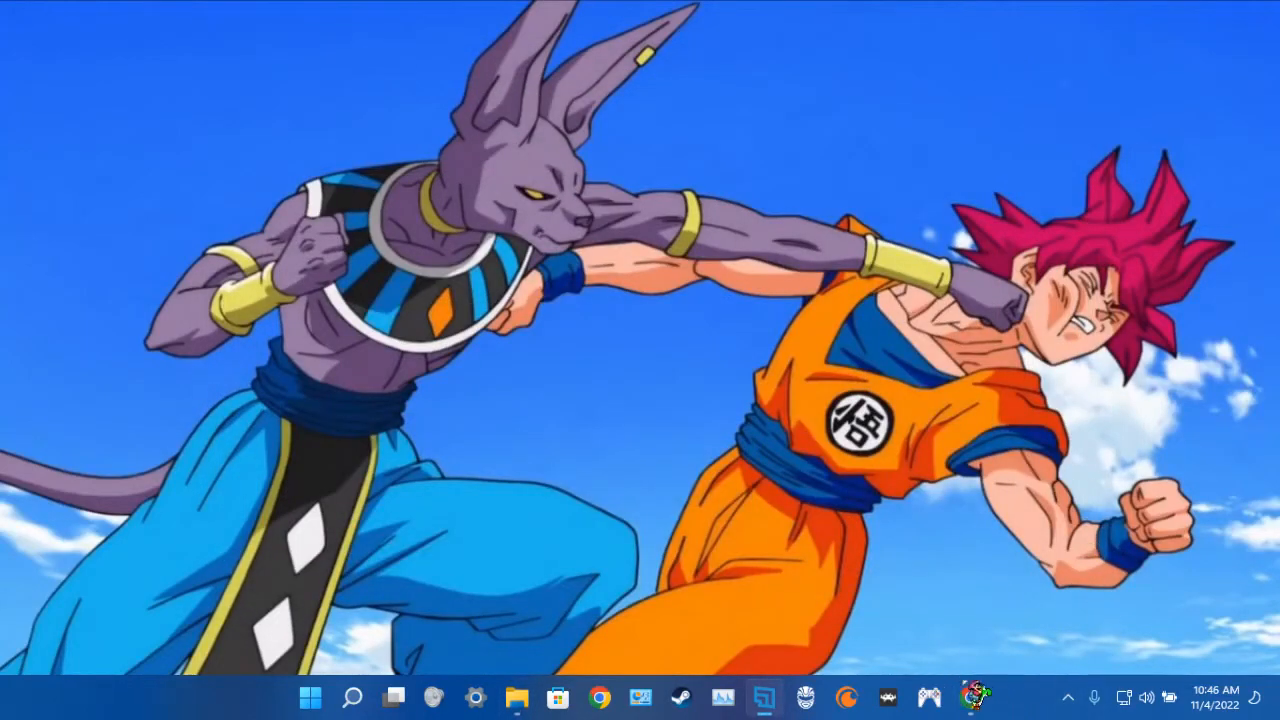
Switch to the browser, open the "Jet Set Radio Future Steam Deck" video, mute and skip its ads, and play it full screen
left_click(970, 697)
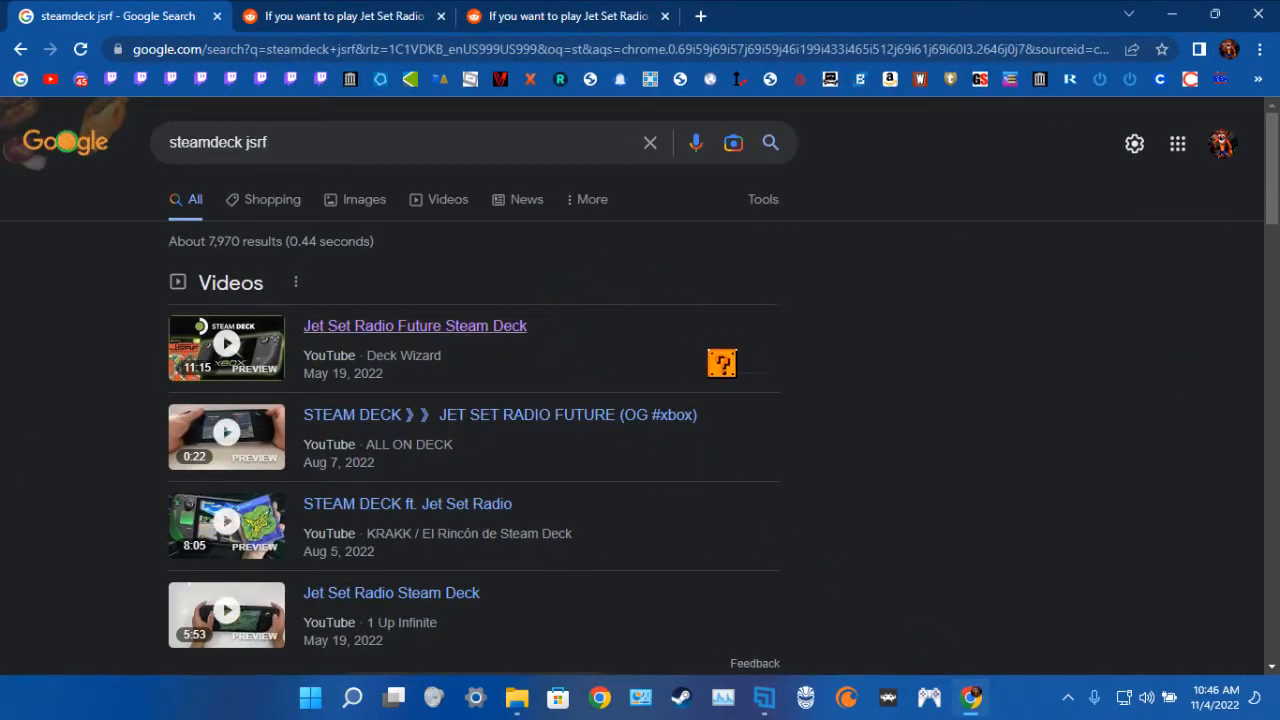
left_click(490, 330)
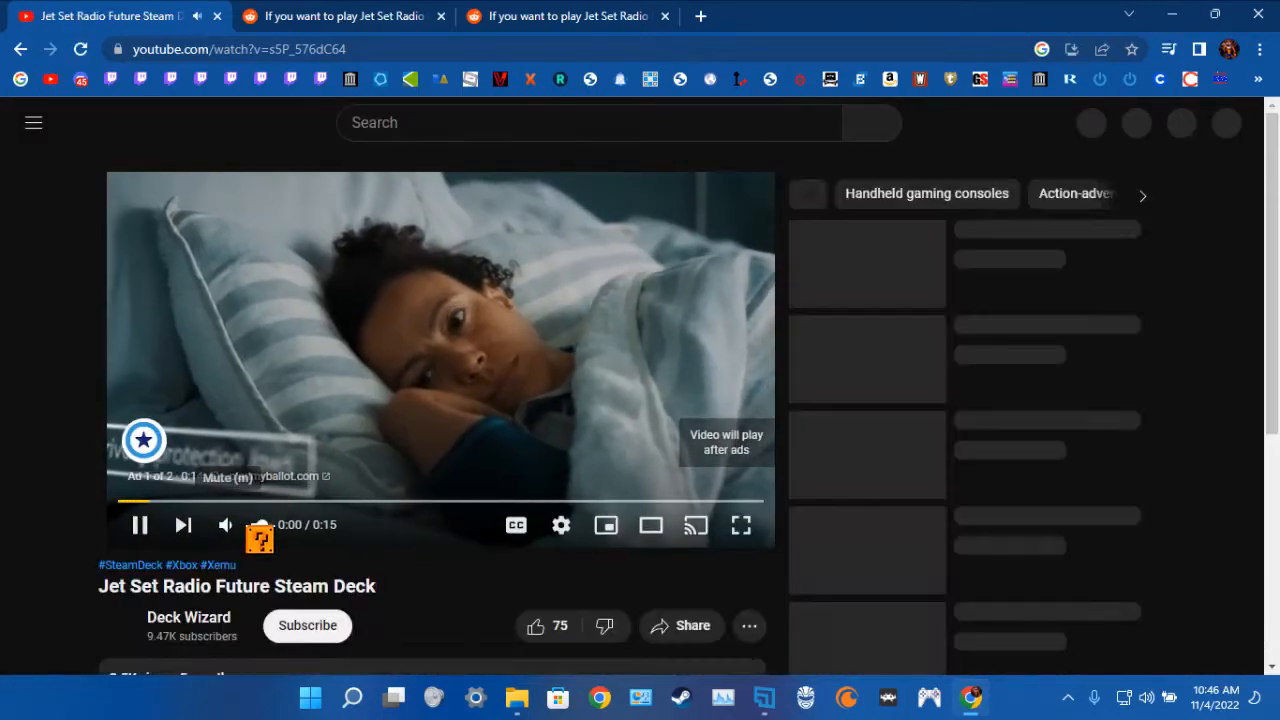
left_click(222, 529)
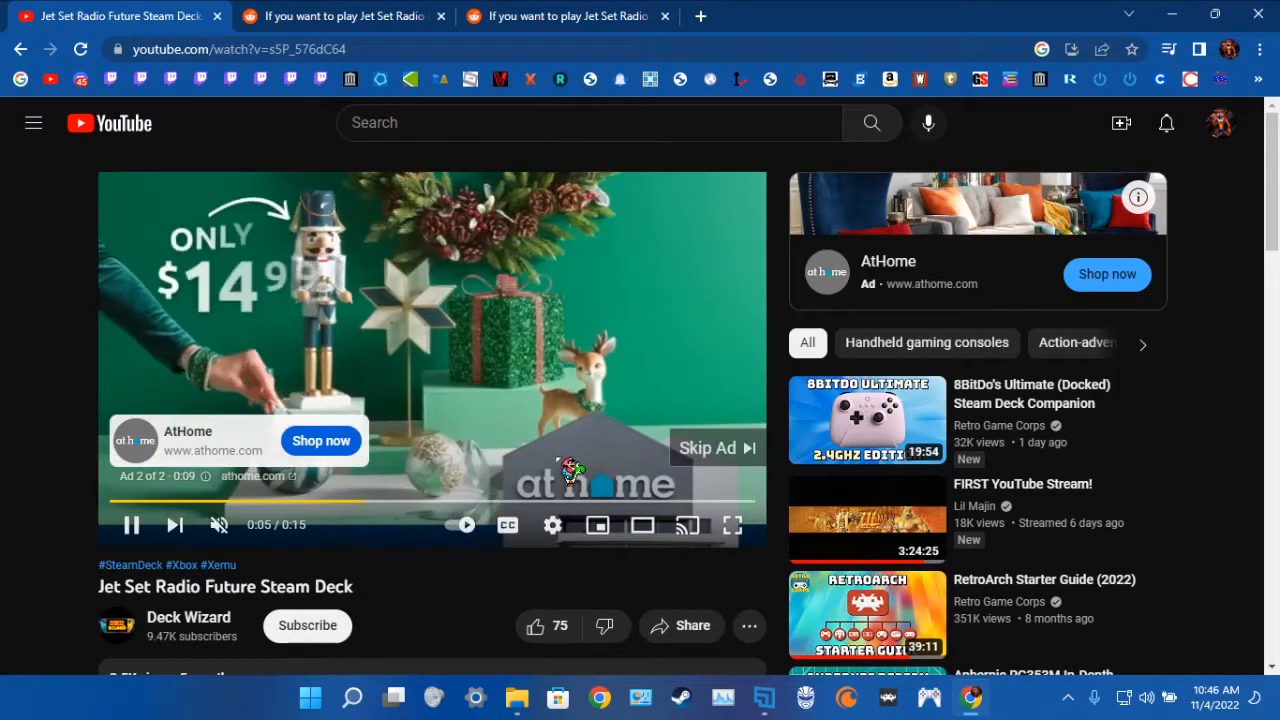
left_click(711, 450)
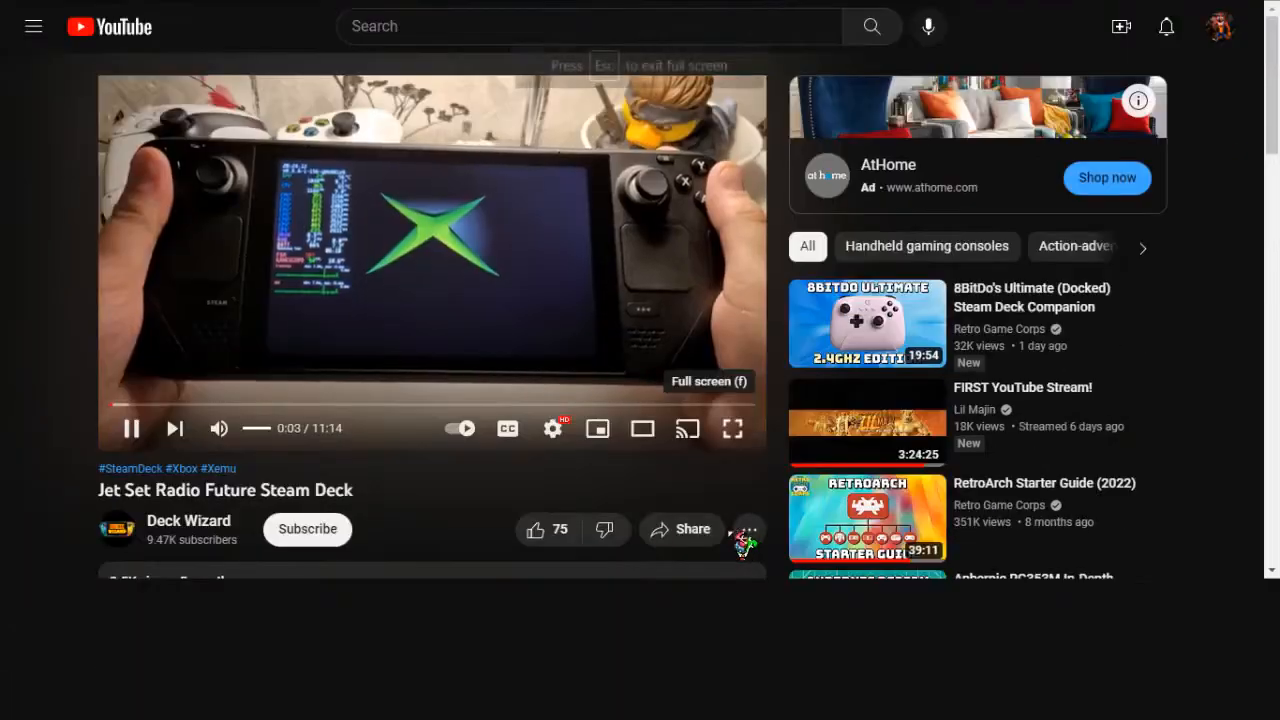
left_click(733, 526)
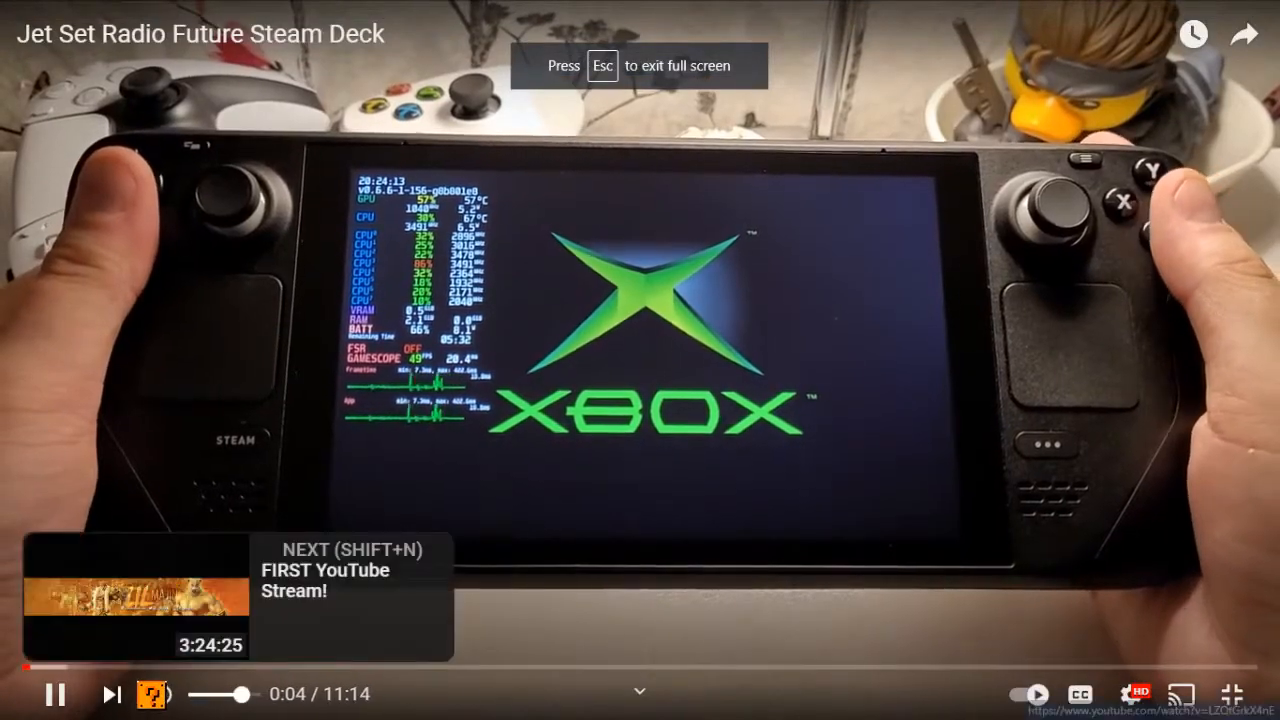
Skip ahead to the video's boost dash gameplay, pause it at 5:00, and close the video
left_click(199, 668)
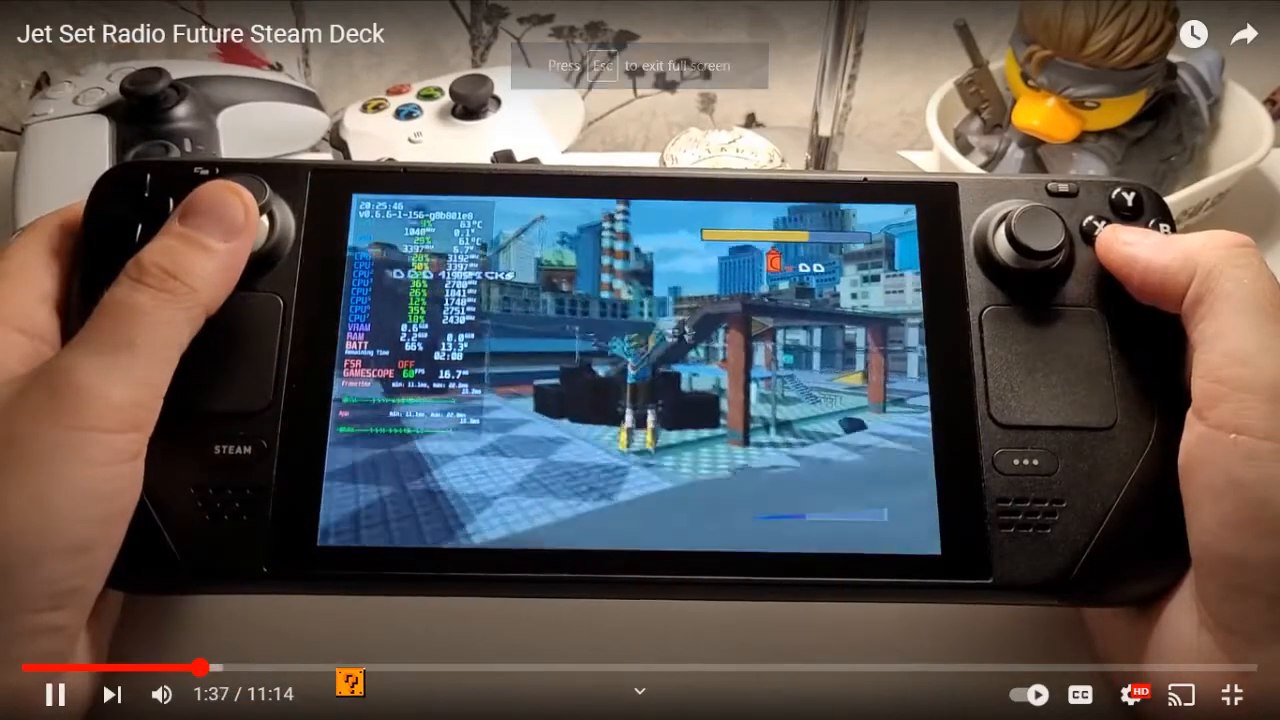
left_click(560, 668)
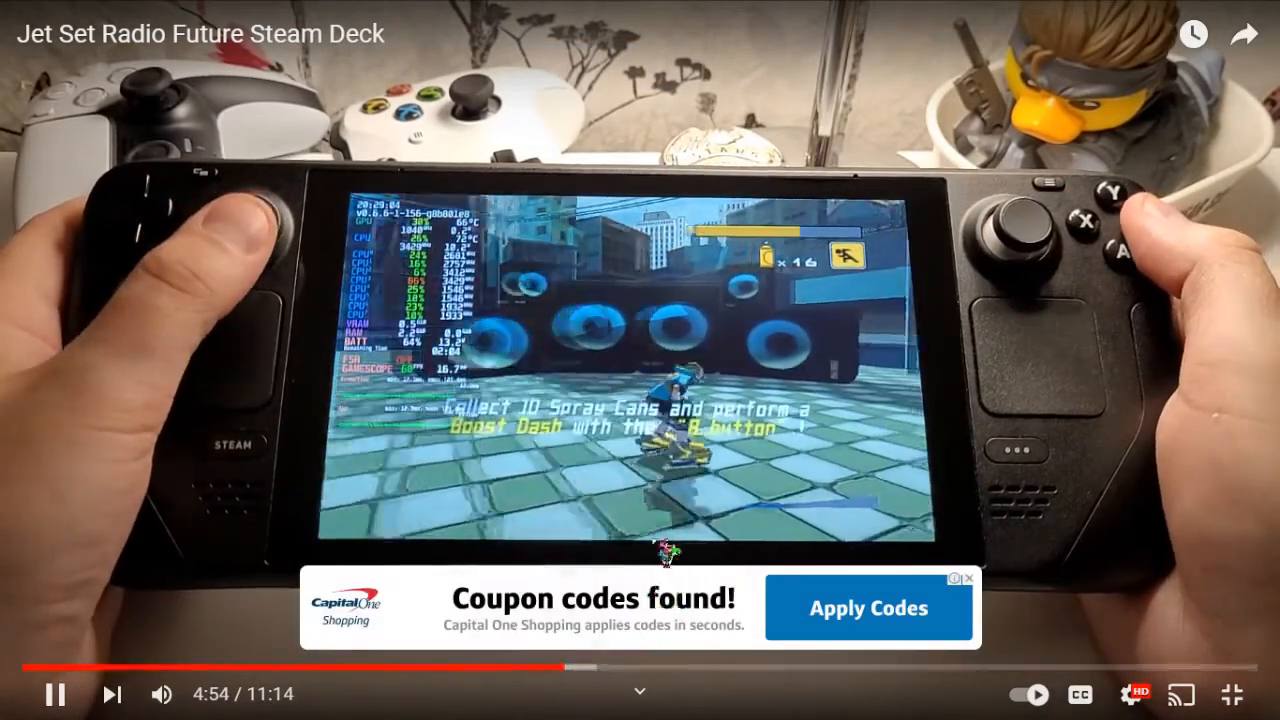
left_click_drag(563, 668, 527, 668)
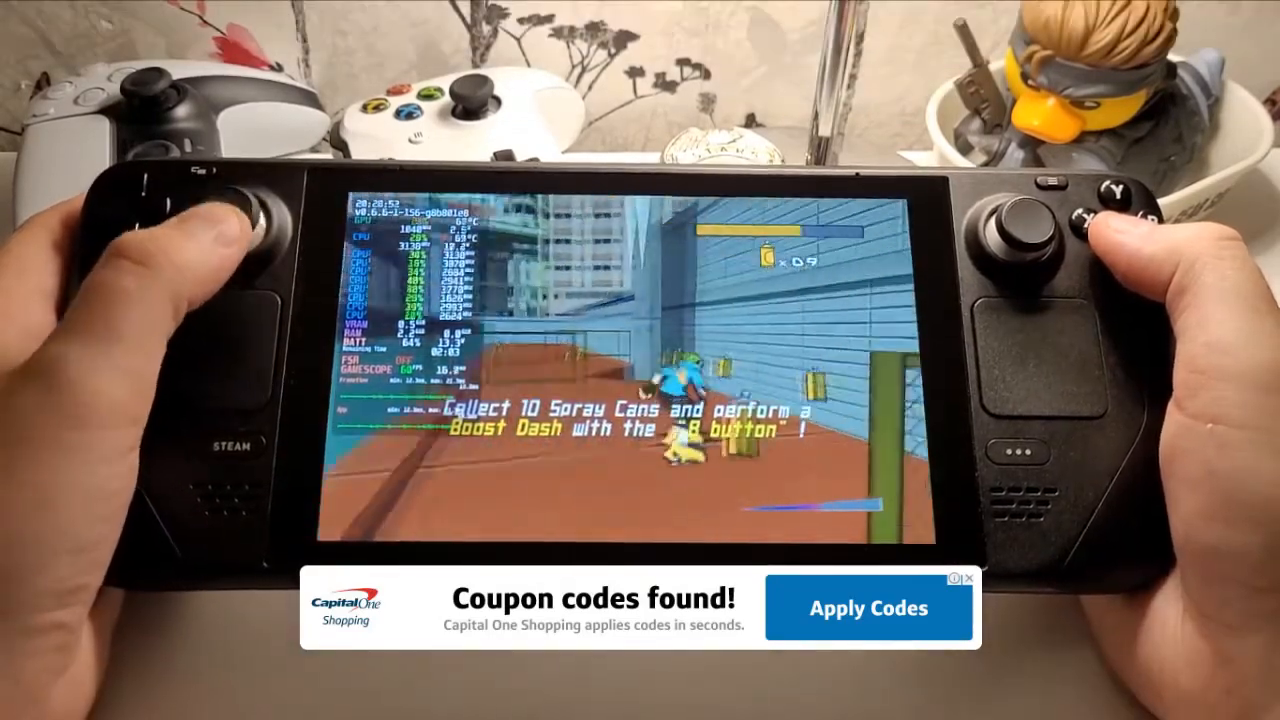
mouse_move(622, 497)
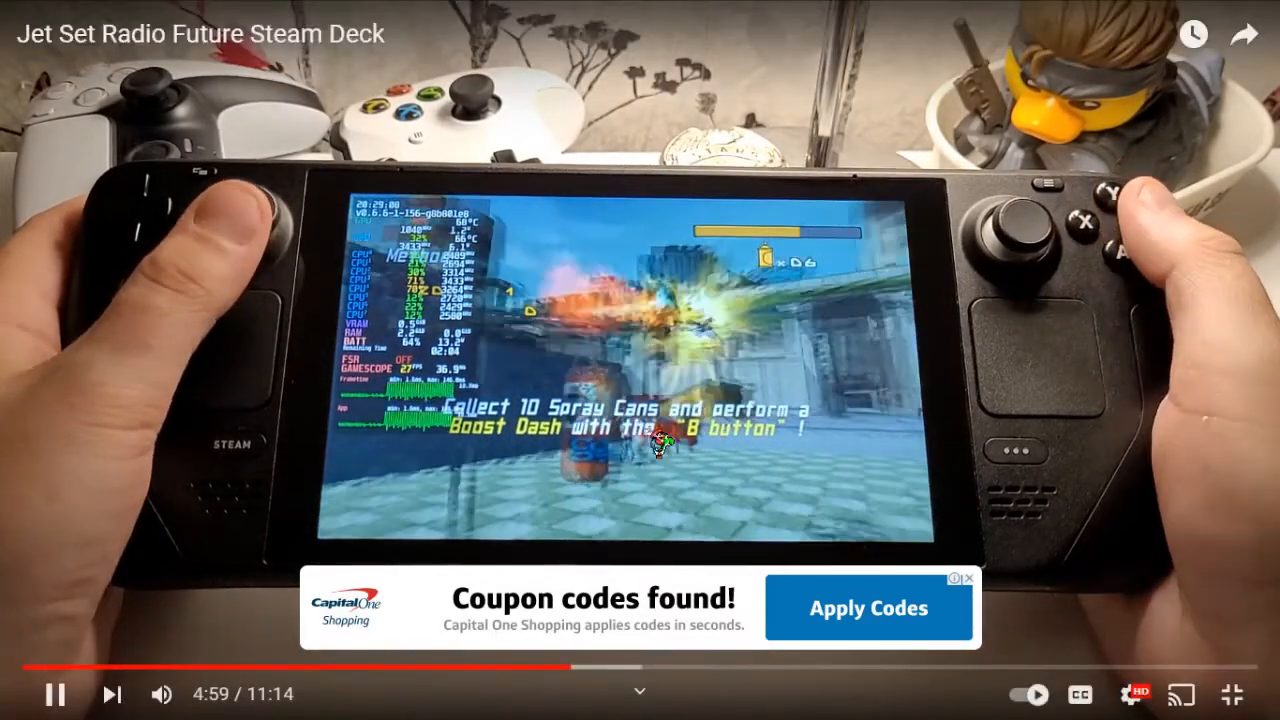
left_click(1236, 607)
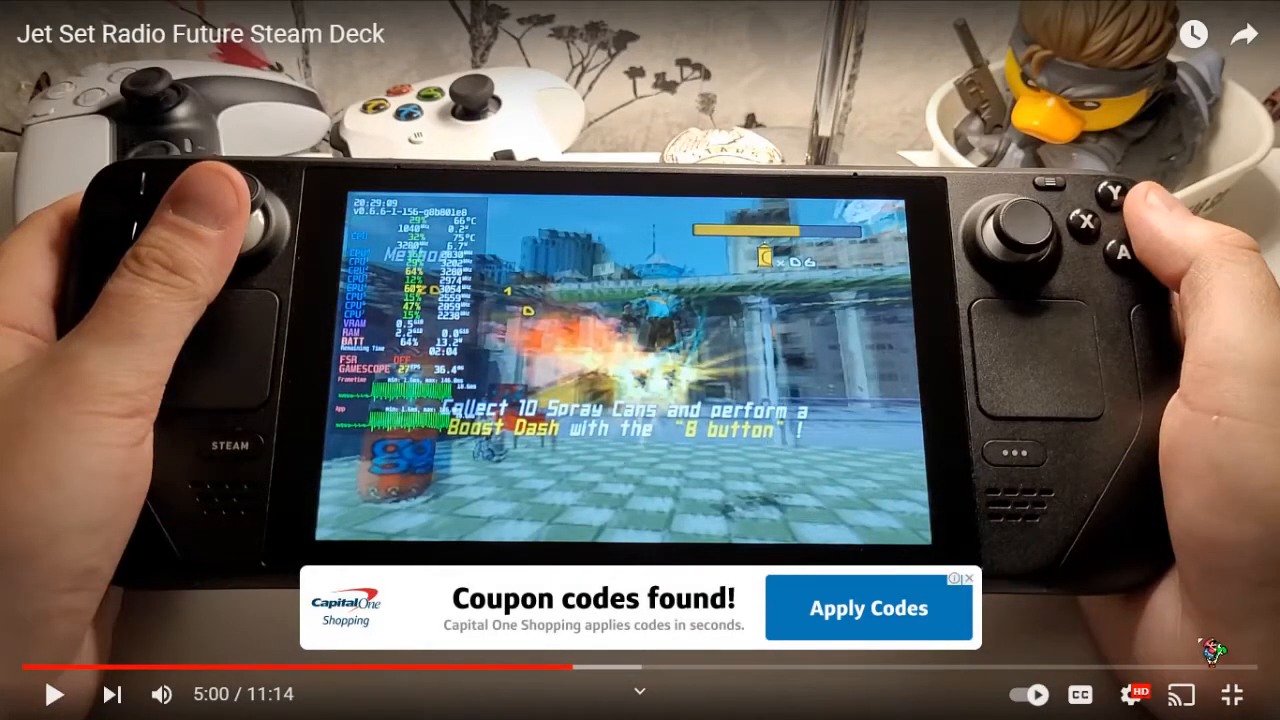
left_click(1232, 695)
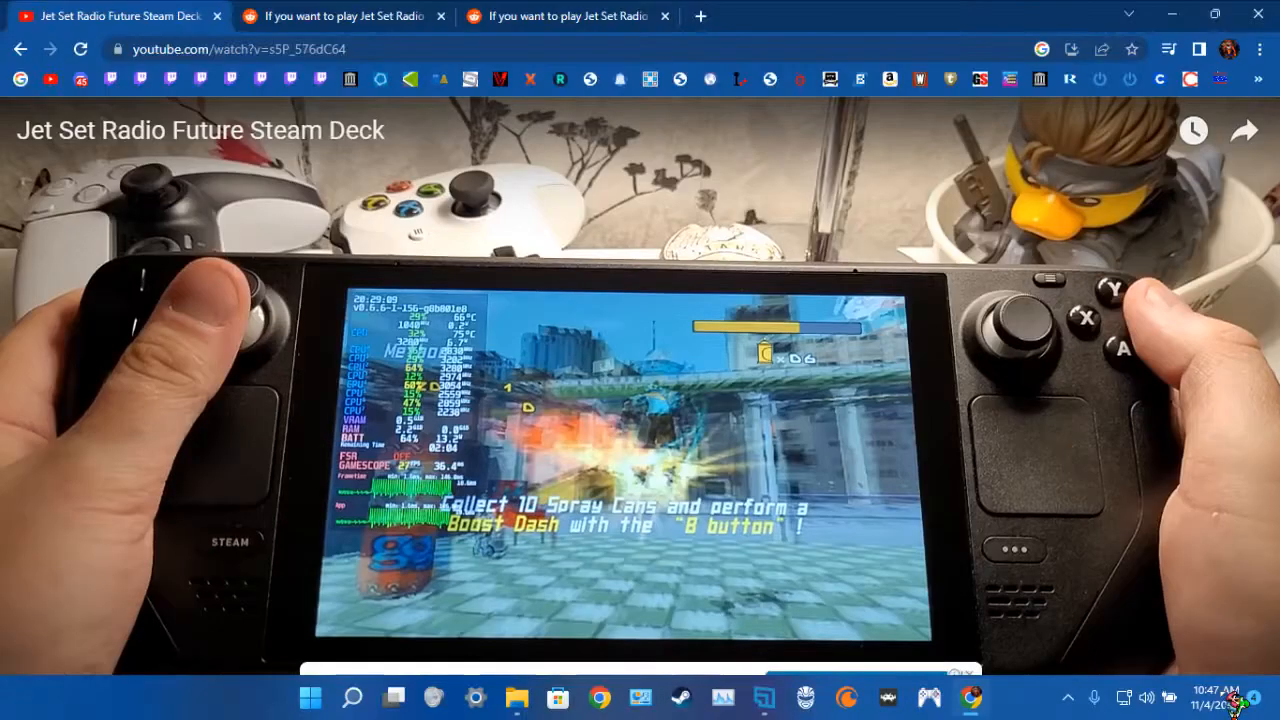
left_click(217, 16)
Review the Reddit guide's Cxbx-Reloaded installation steps from the top of the post, then minimize the browser
scroll(640, 312, "up", 5)
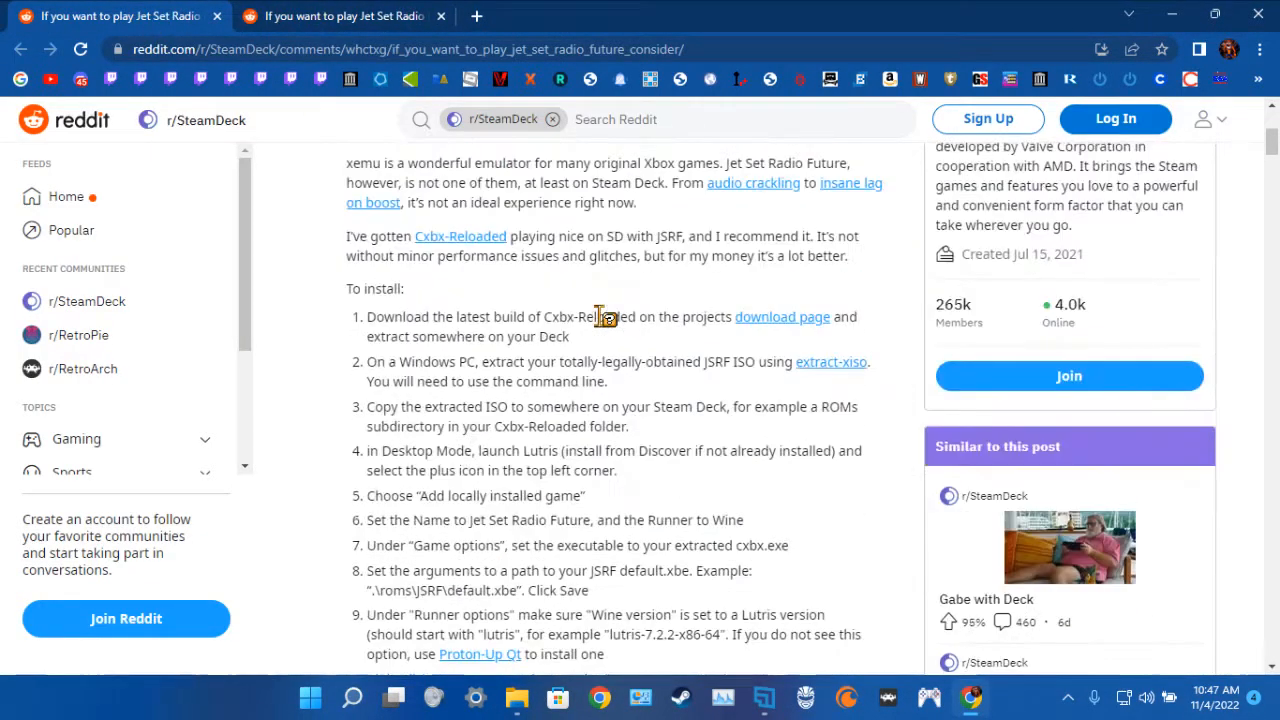
scroll(605, 317, "up", 2)
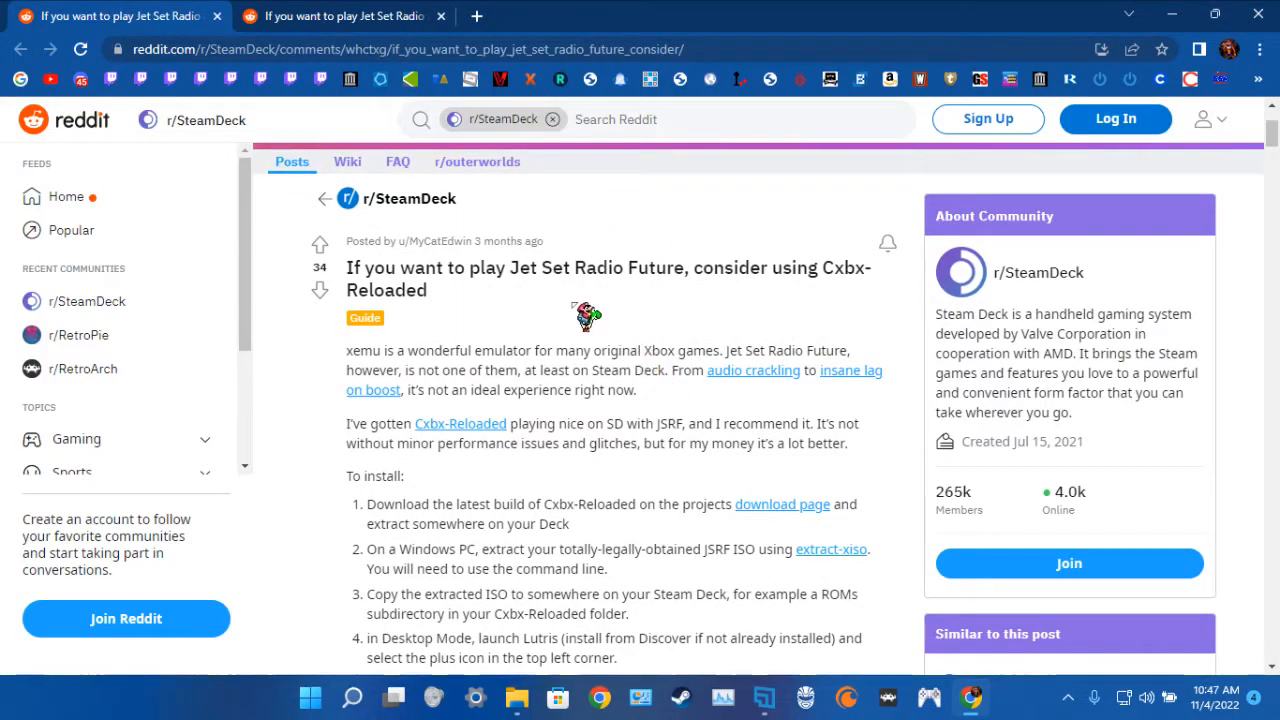
scroll(600, 330, "down", 5)
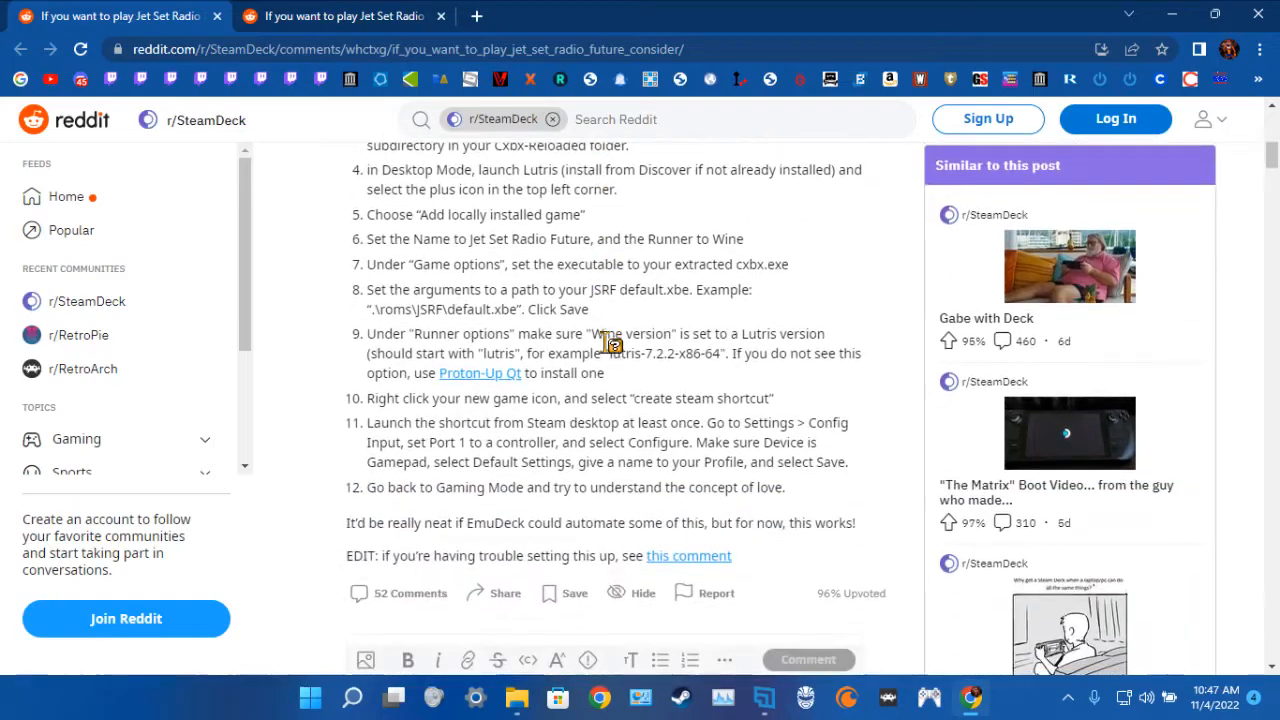
scroll(612, 343, "up", 1)
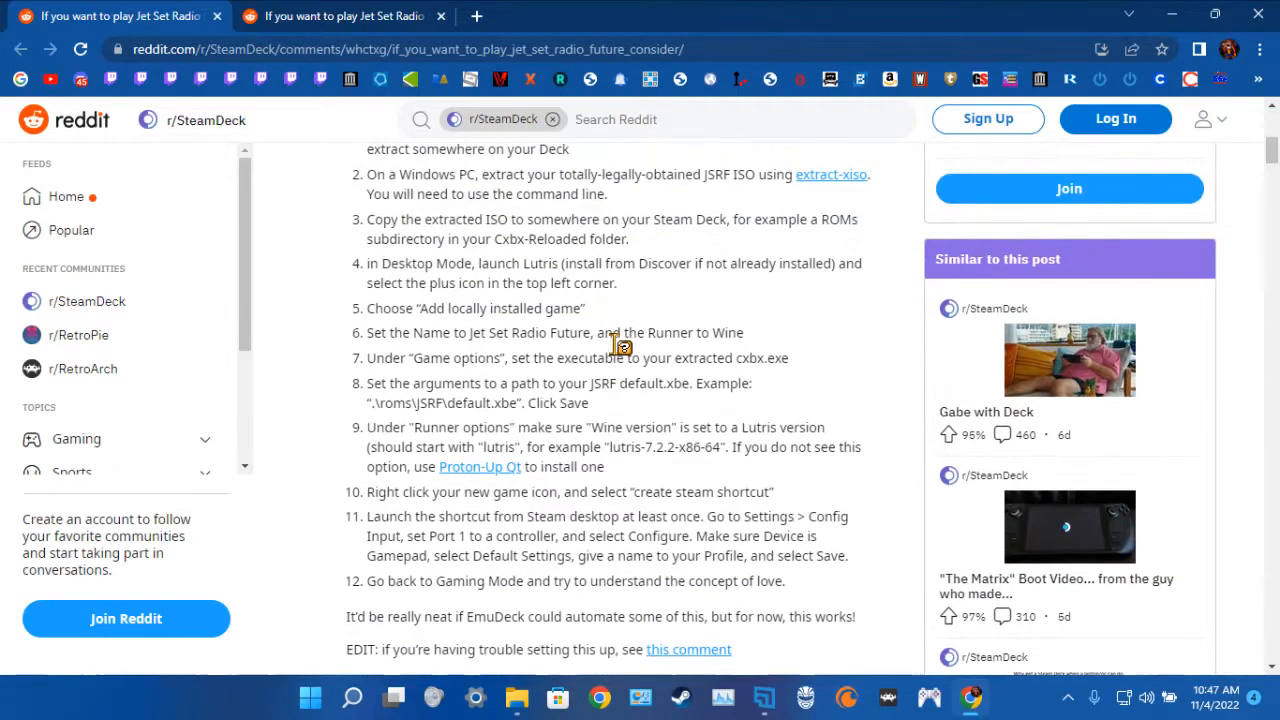
left_click(1175, 16)
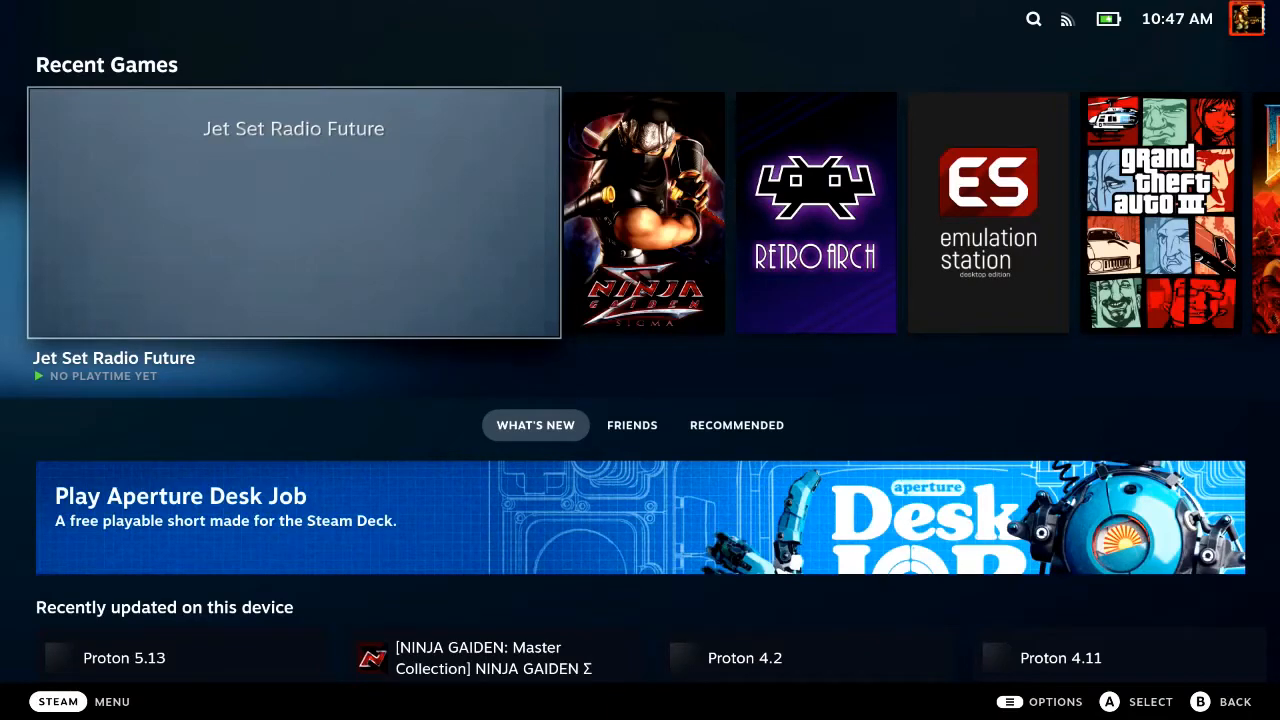
key("Right")
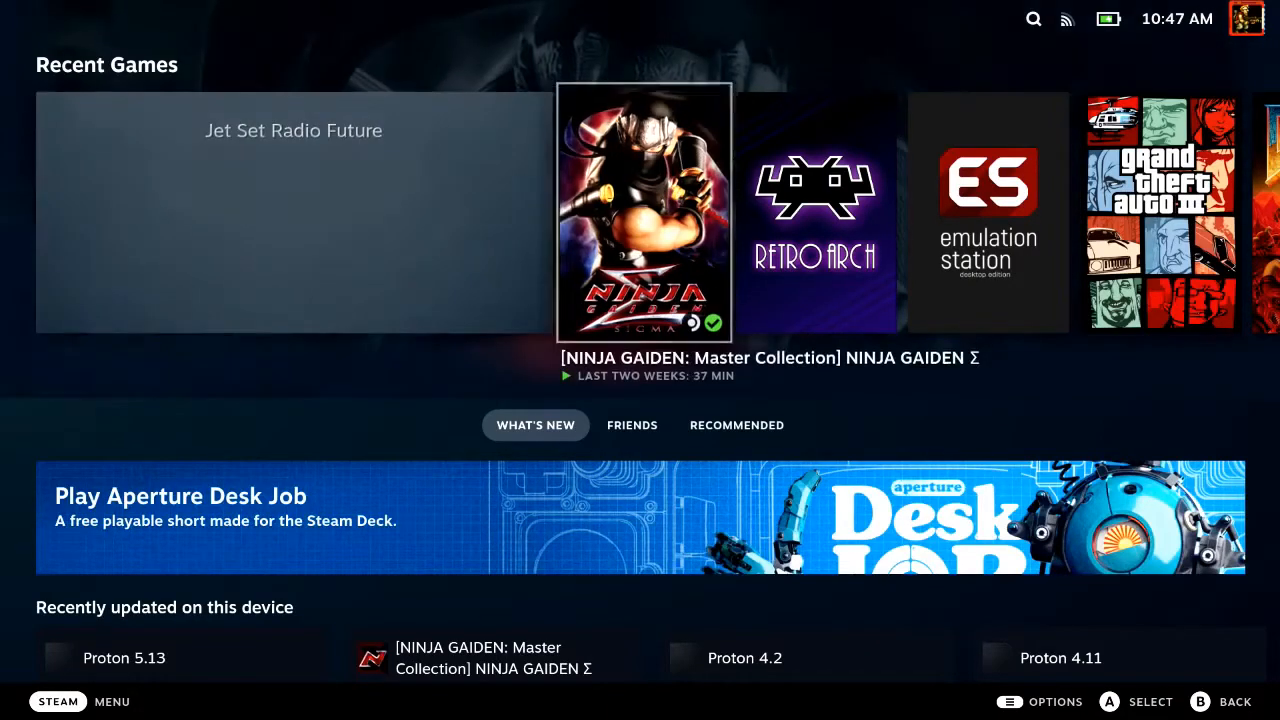
key("Left")
key("Right")
key("Right")
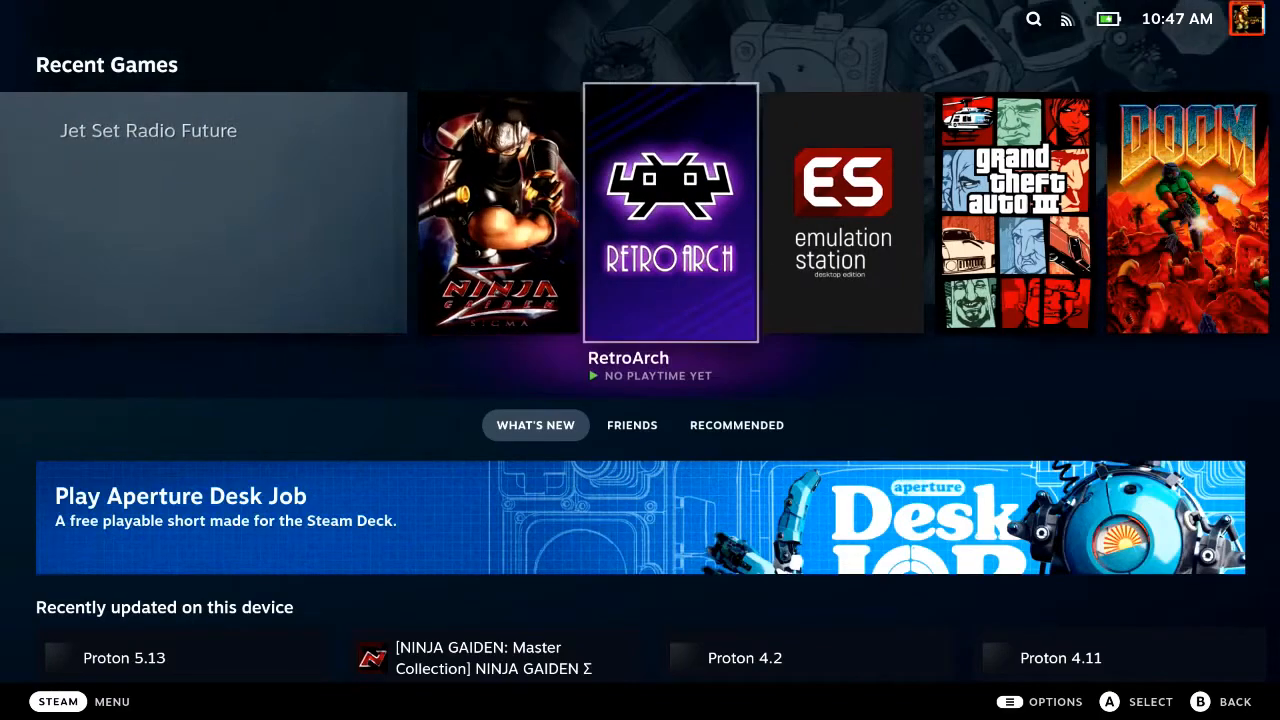
key("Left")
key("Left")
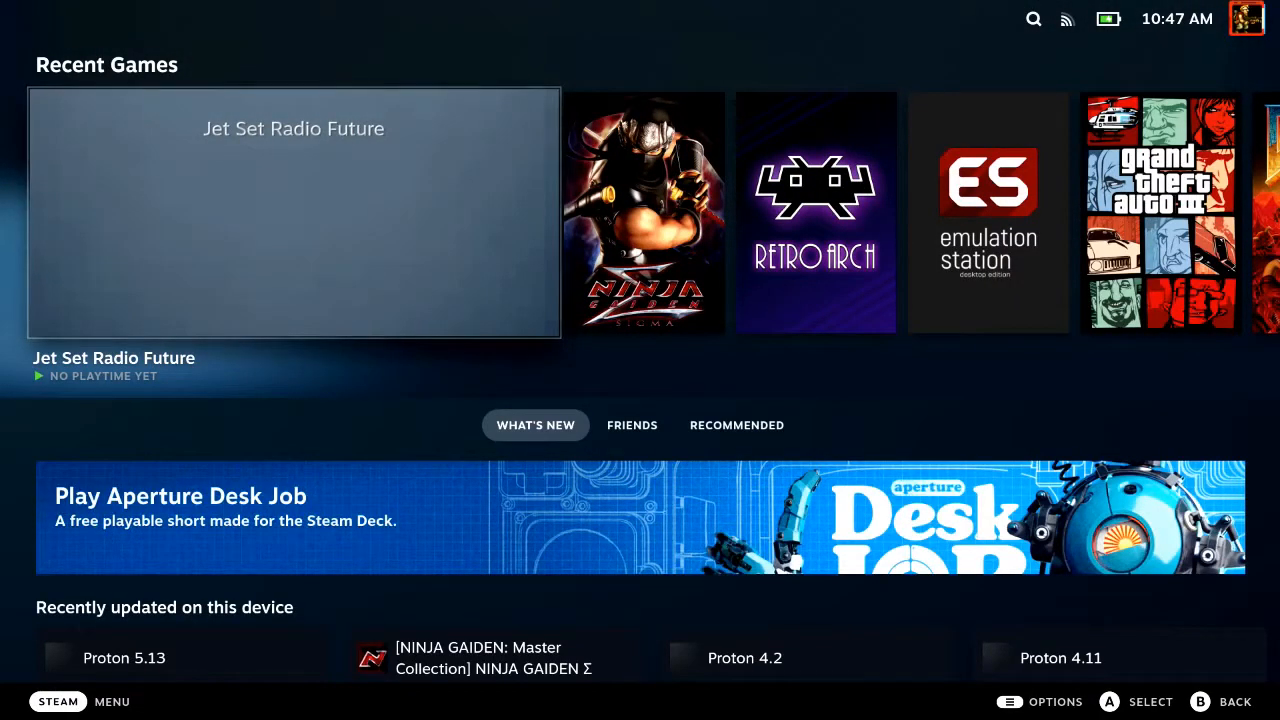
Switch the Steam Deck from Gaming Mode to the desktop using the power options
key("ctrl+1")
key("Up")
key("Return")
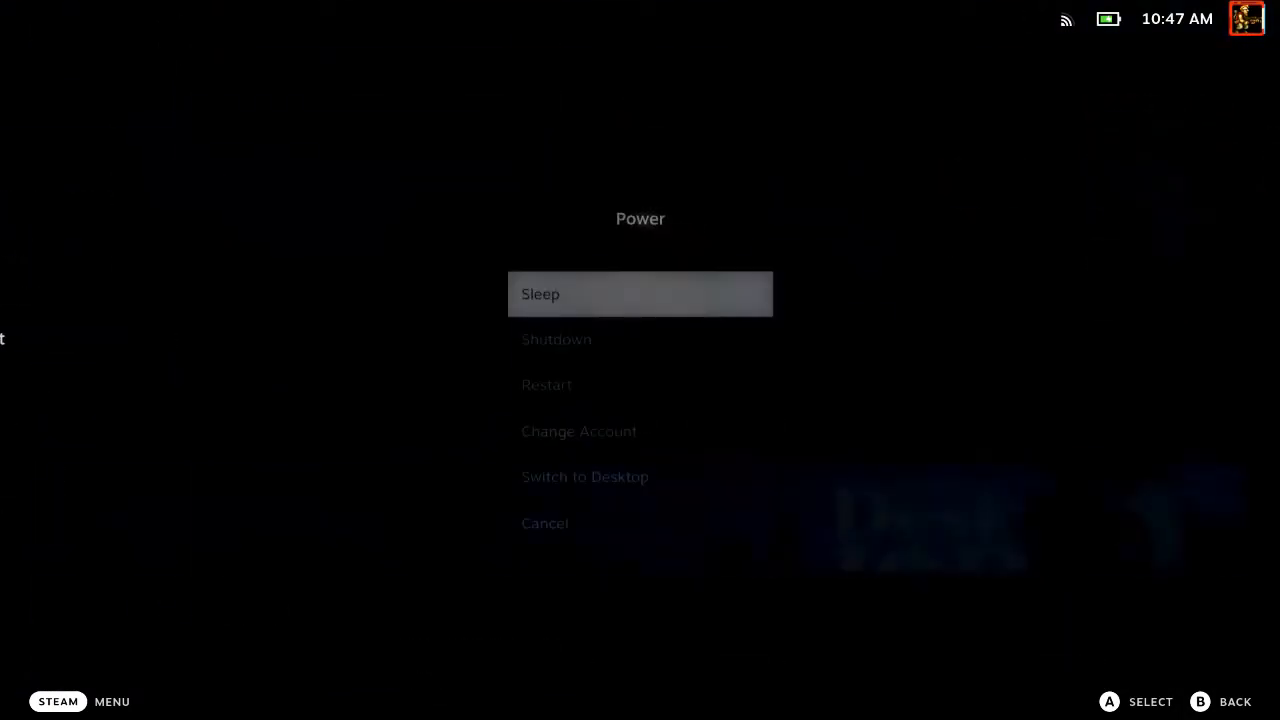
key("Down")
key("Down")
key("Down")
key("Down")
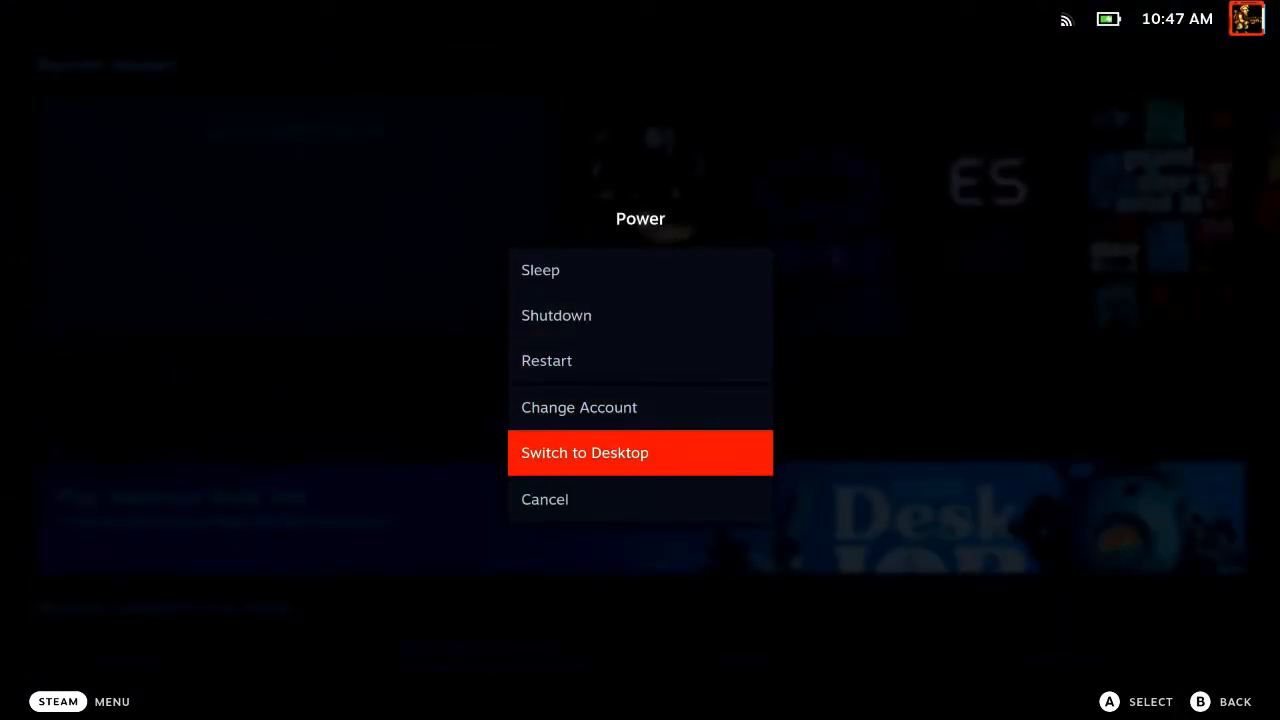
key("Return")
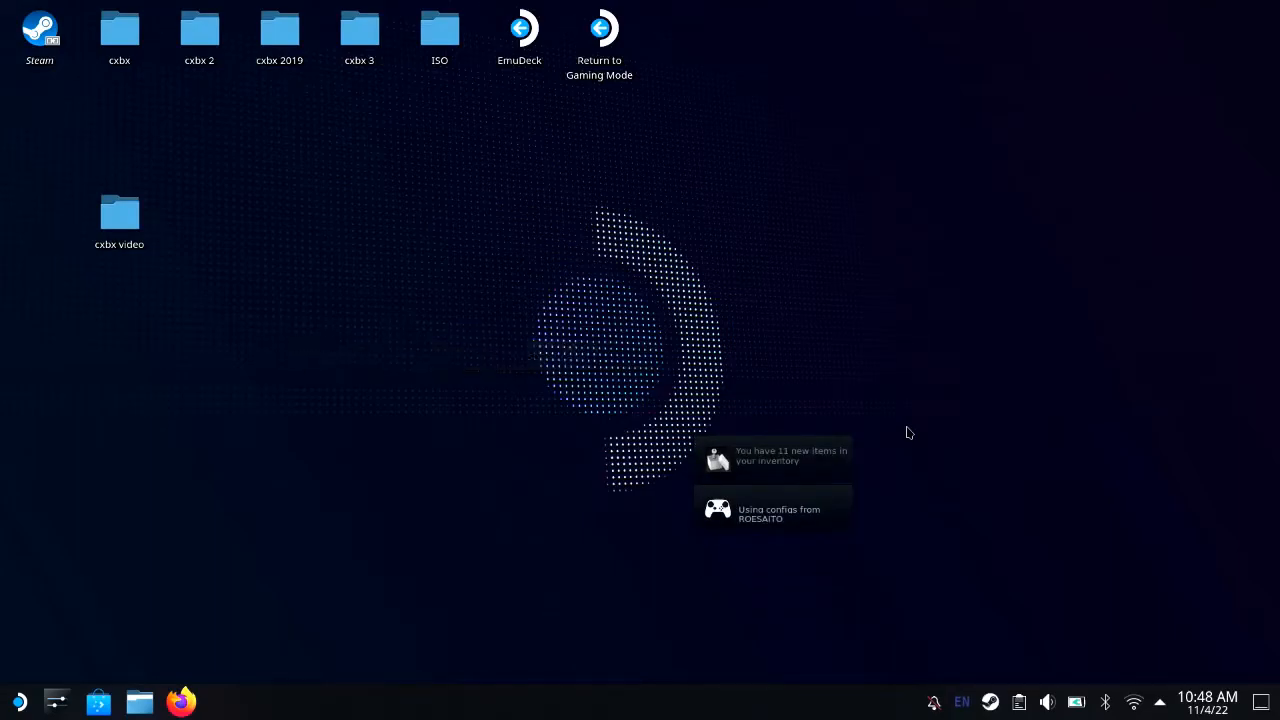
right_click(908, 432)
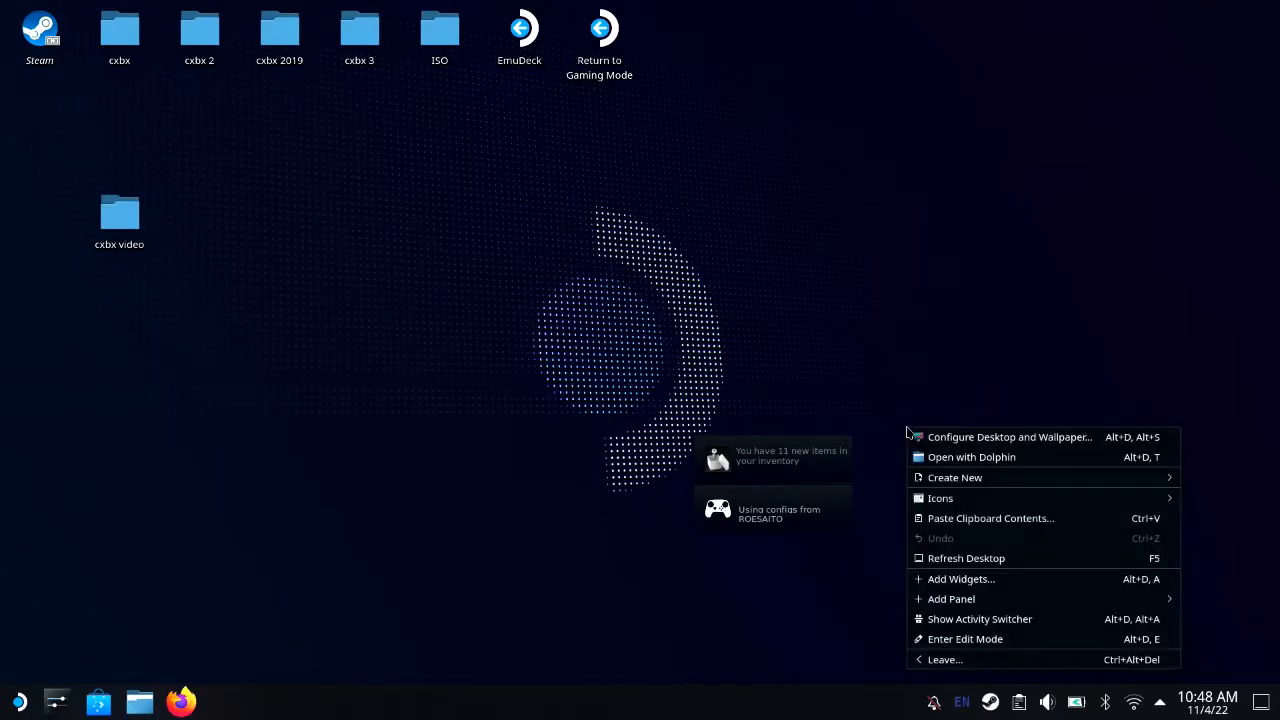
left_click(877, 301)
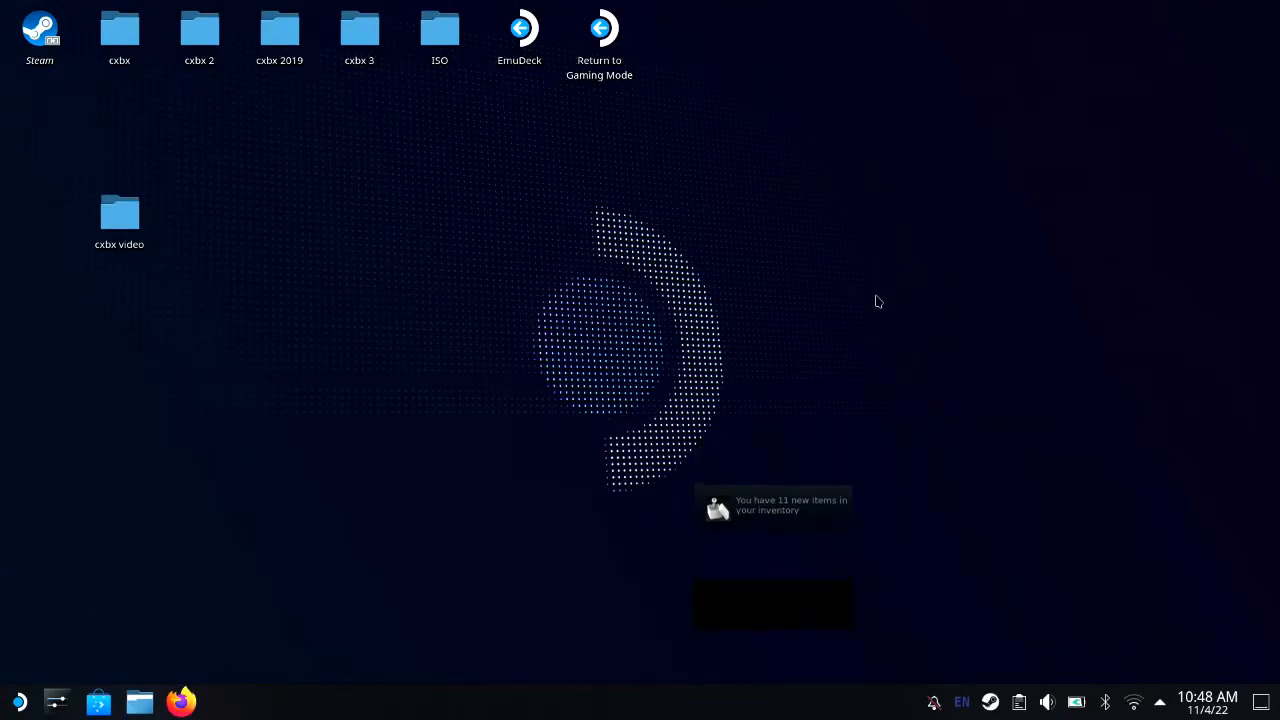
right_click(138, 310)
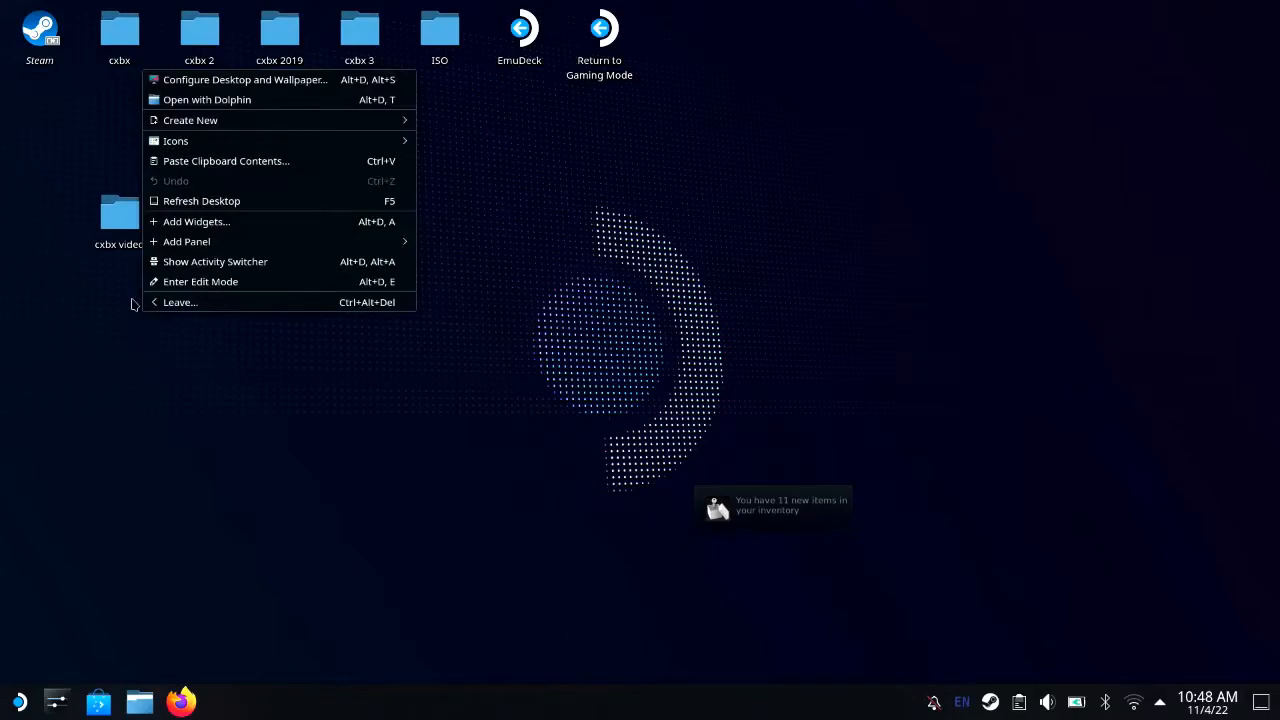
left_click(116, 232)
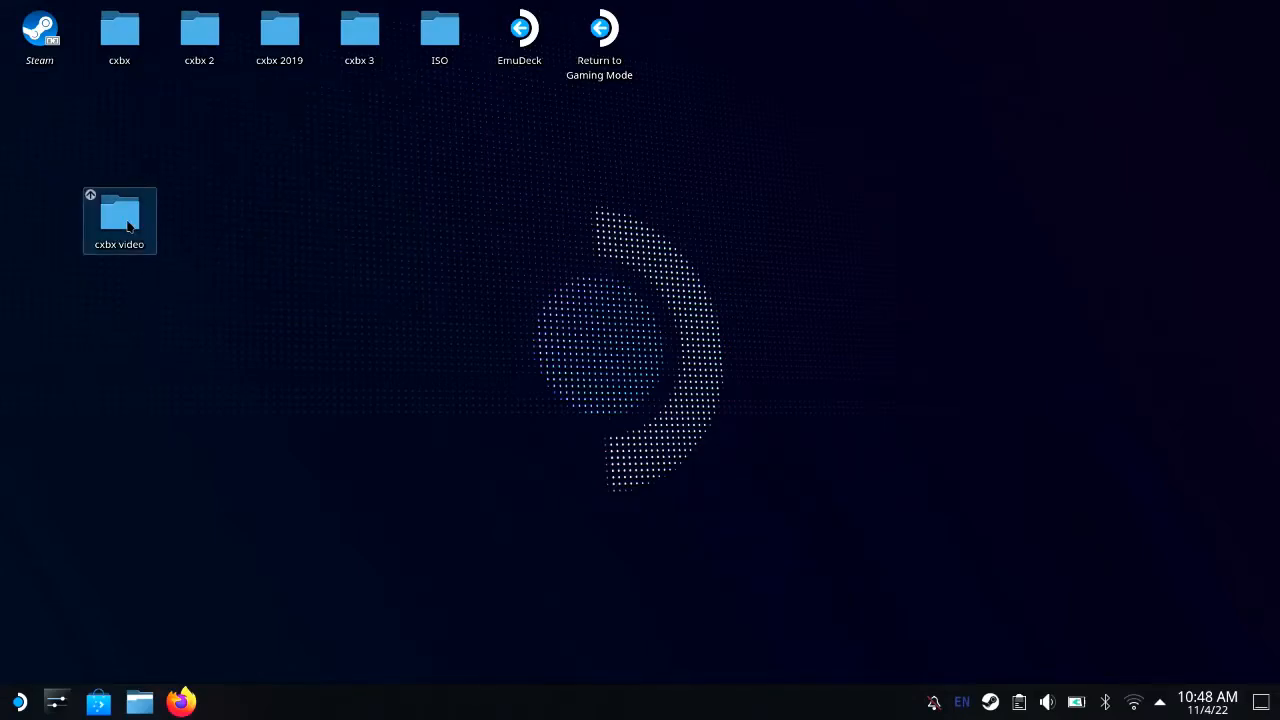
Move the "cxbx video" folder on the desktop to the trash
right_click(129, 226)
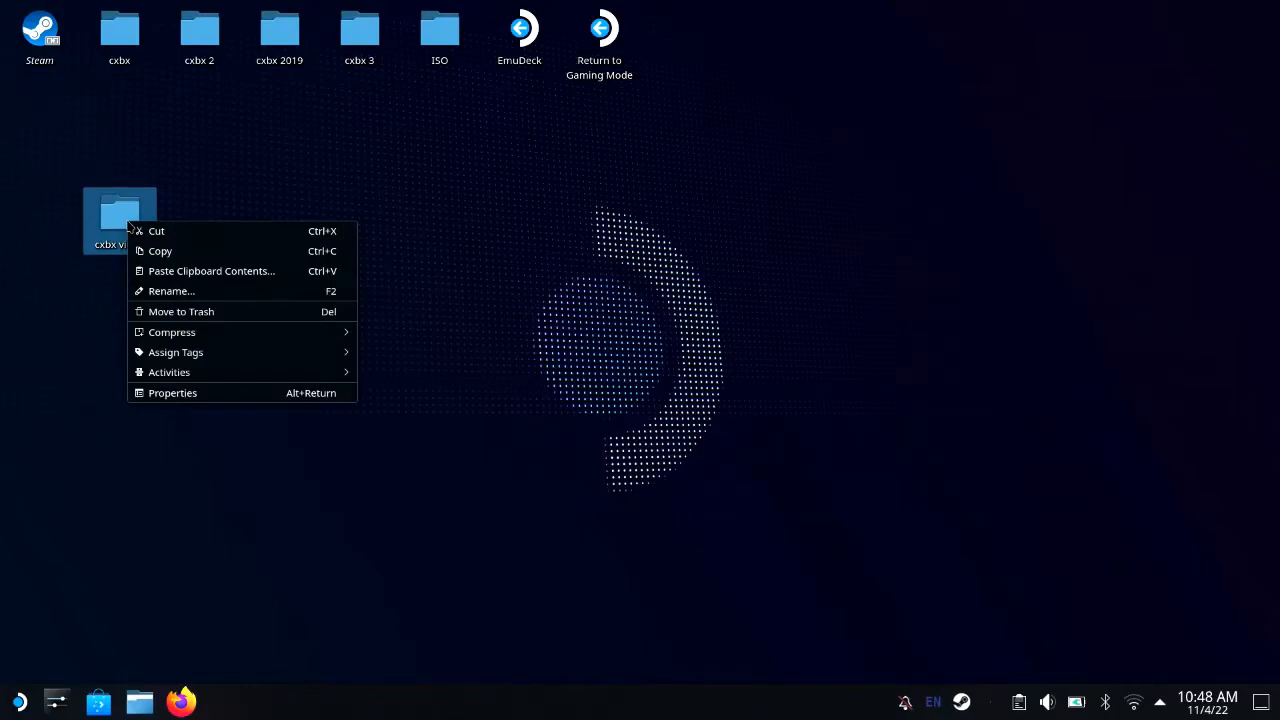
left_click(207, 158)
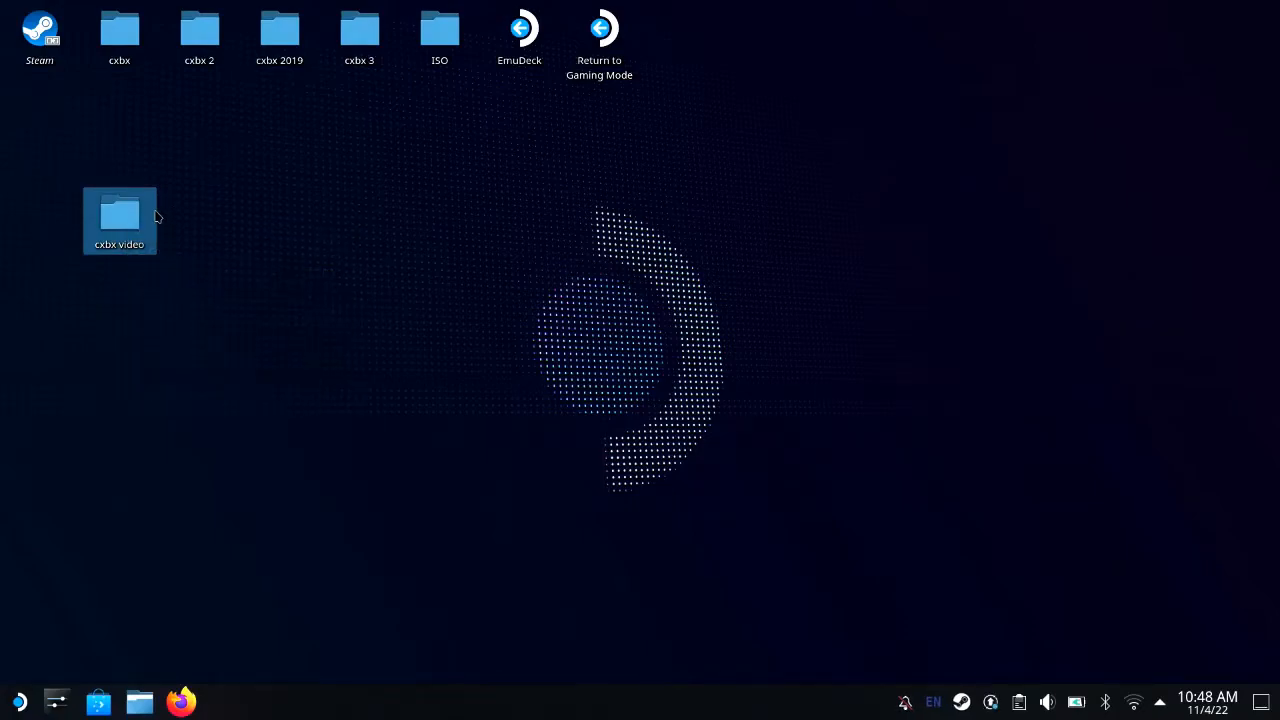
right_click(156, 216)
left_click(117, 224)
right_click(117, 218)
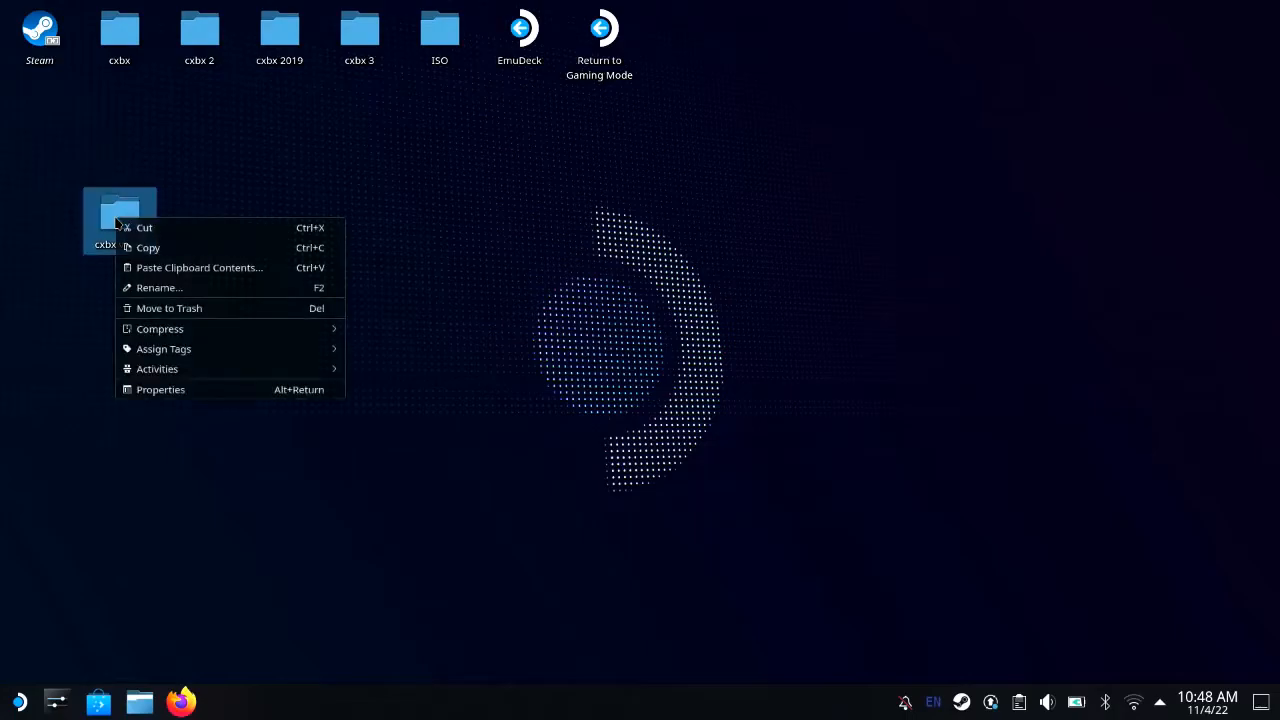
left_click(150, 308)
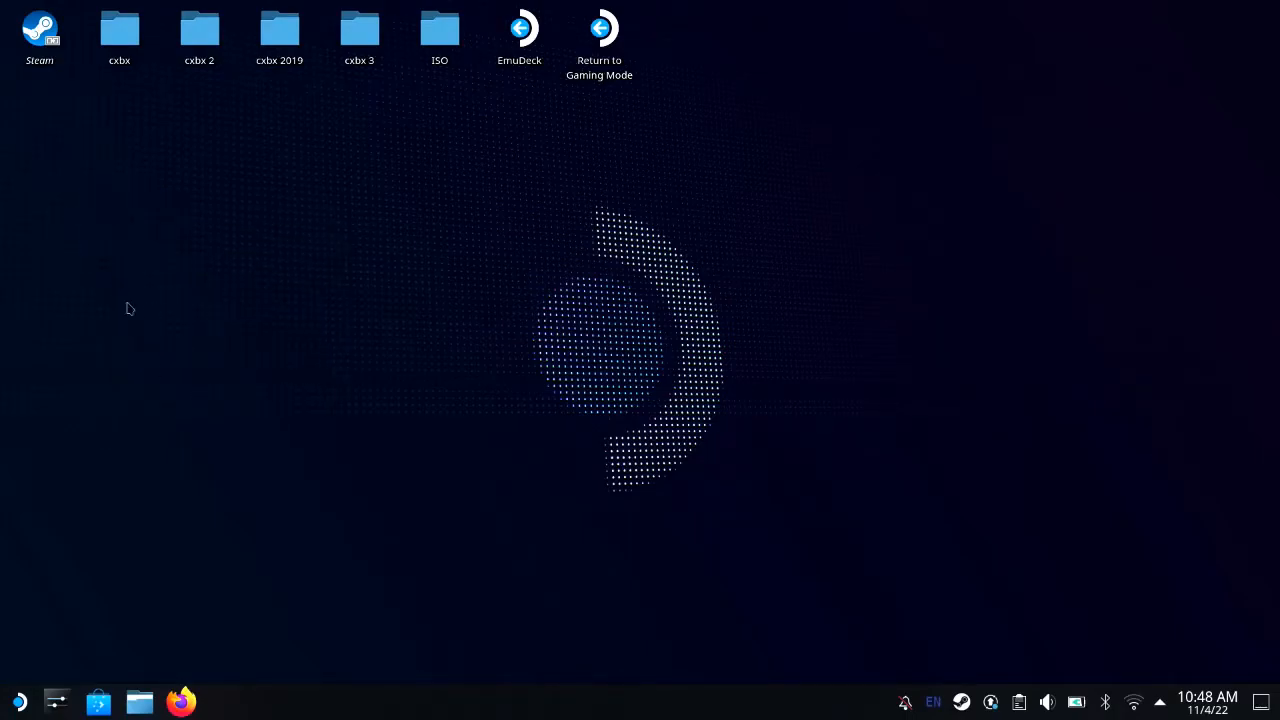
Start creating a new folder on the desktop, bringing up its name prompt
right_click(79, 218)
mouse_move(134, 266)
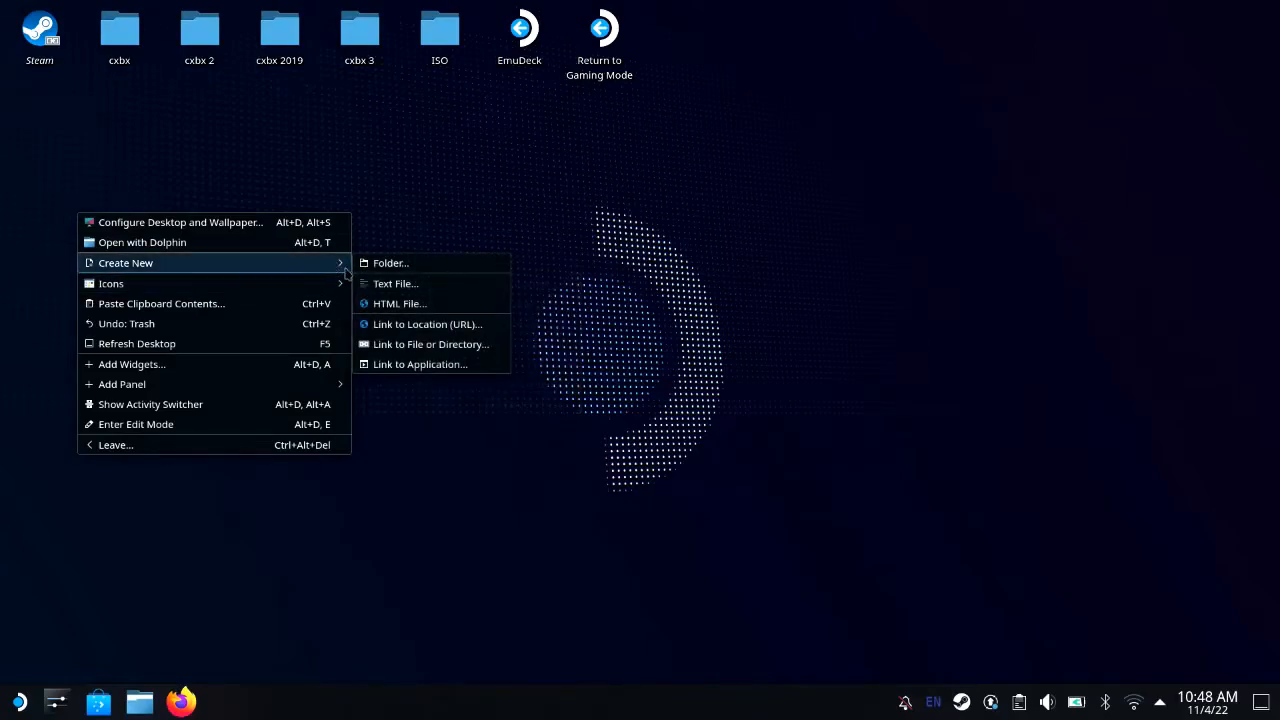
left_click(387, 267)
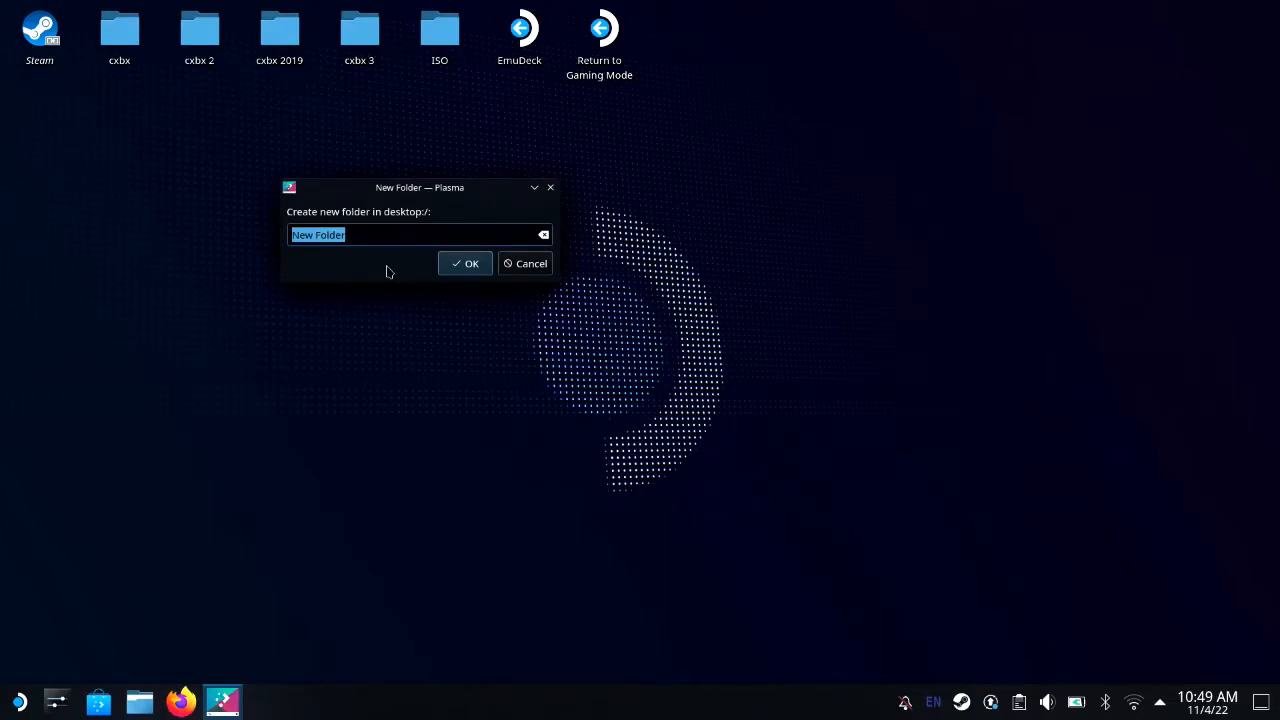
Open the ISO folder on the desktop to look at the extracted game files, then close the file manager
left_click(428, 37)
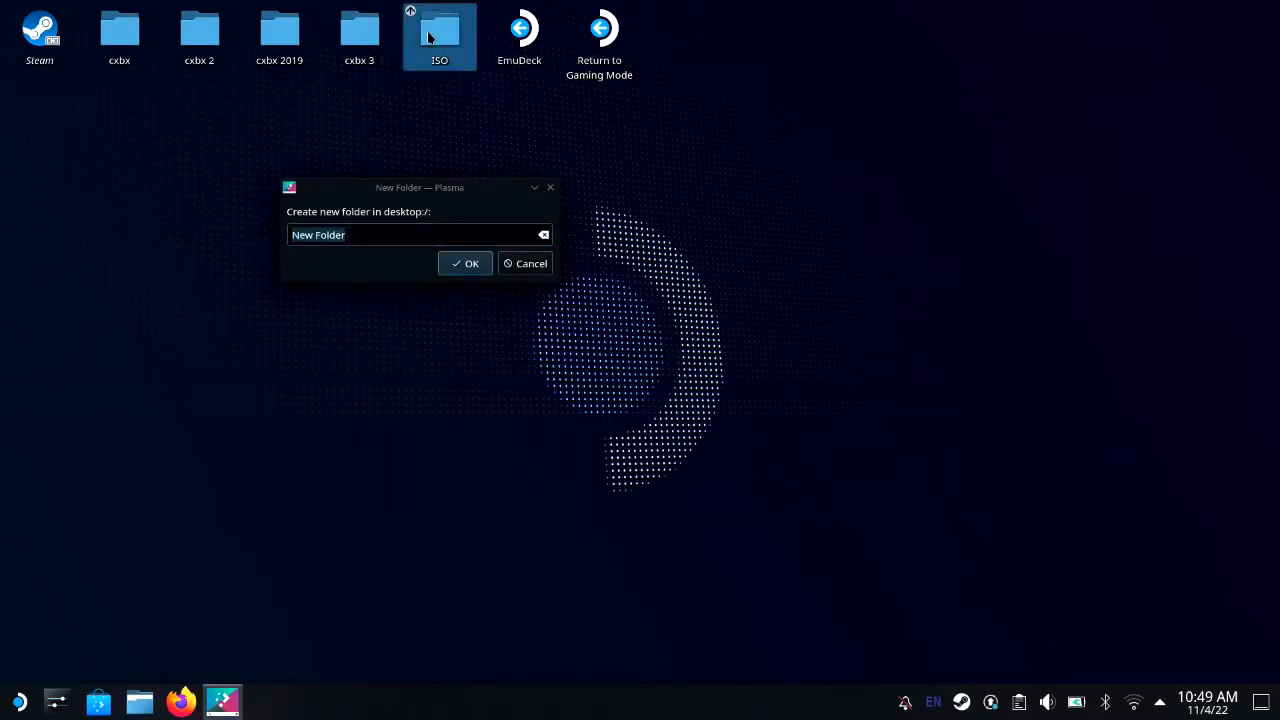
double_click(428, 37)
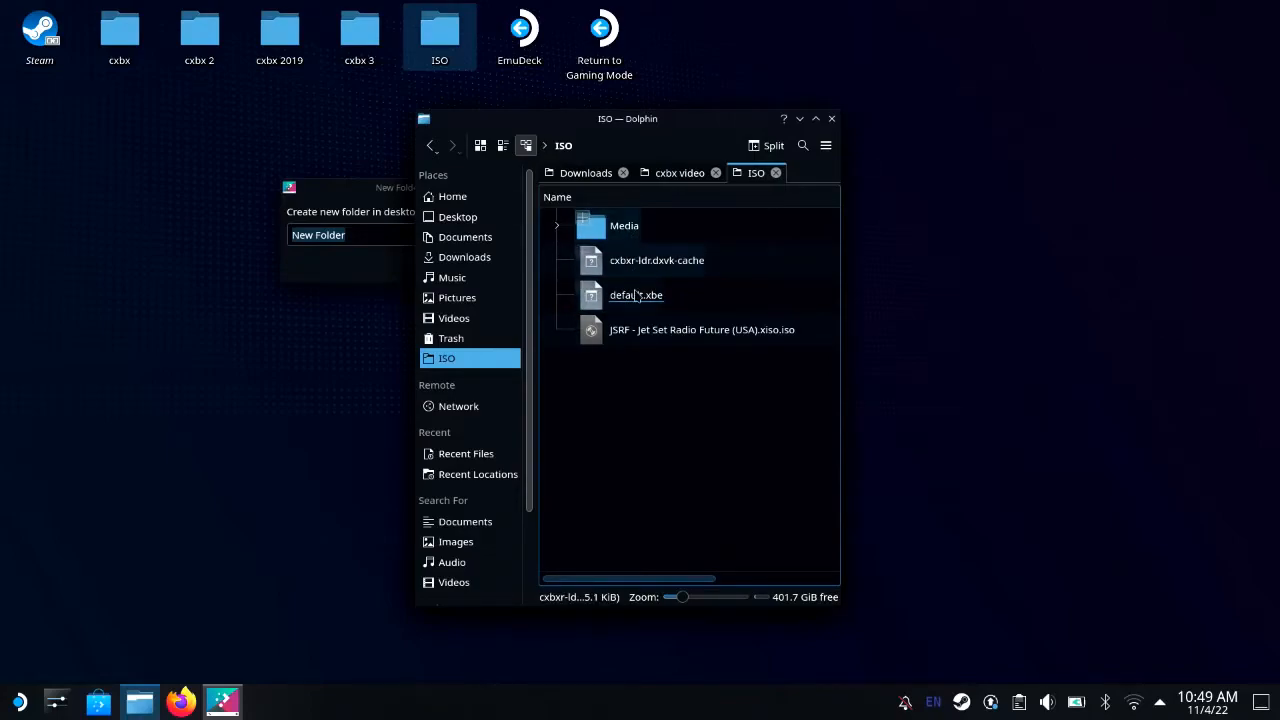
left_click(834, 121)
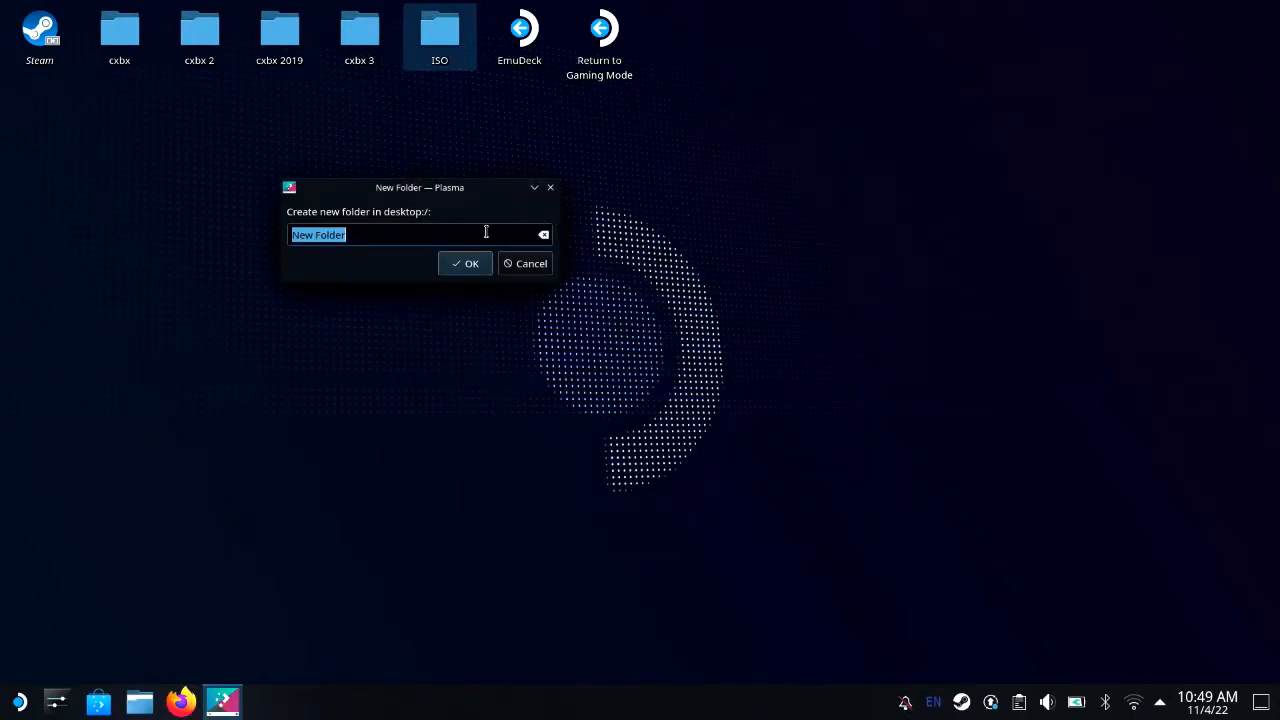
left_click(512, 272)
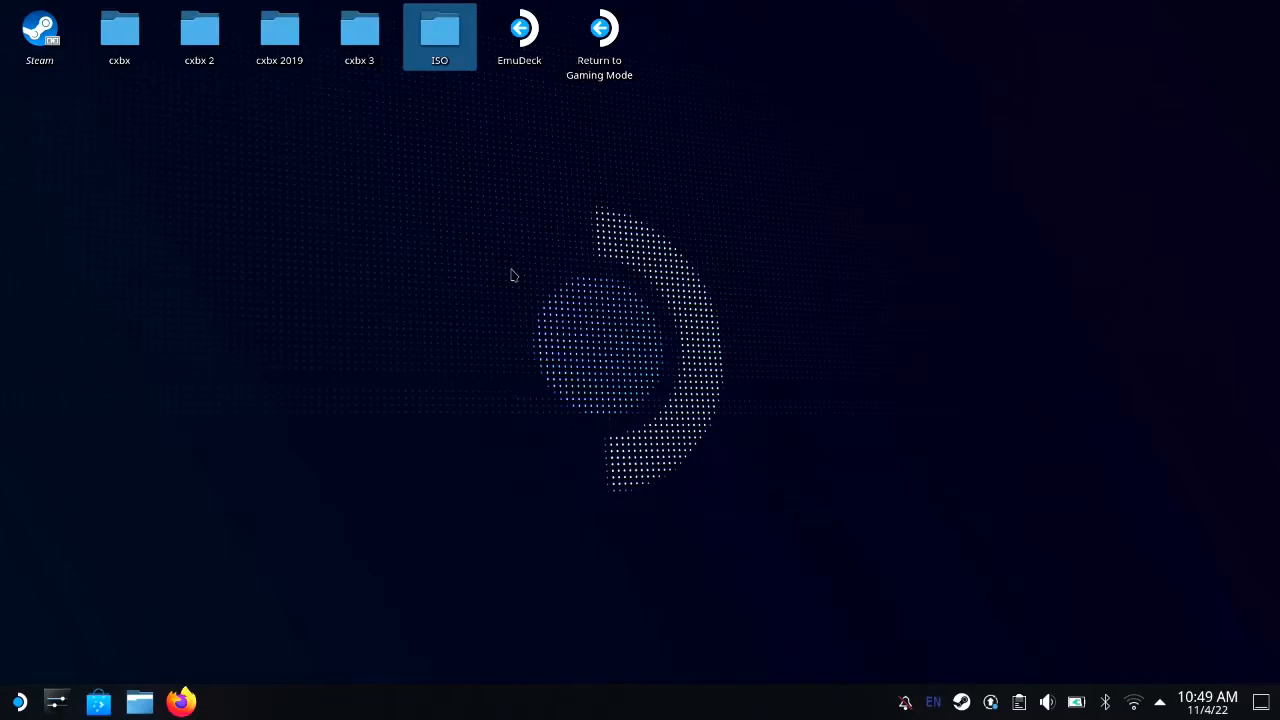
right_click(511, 274)
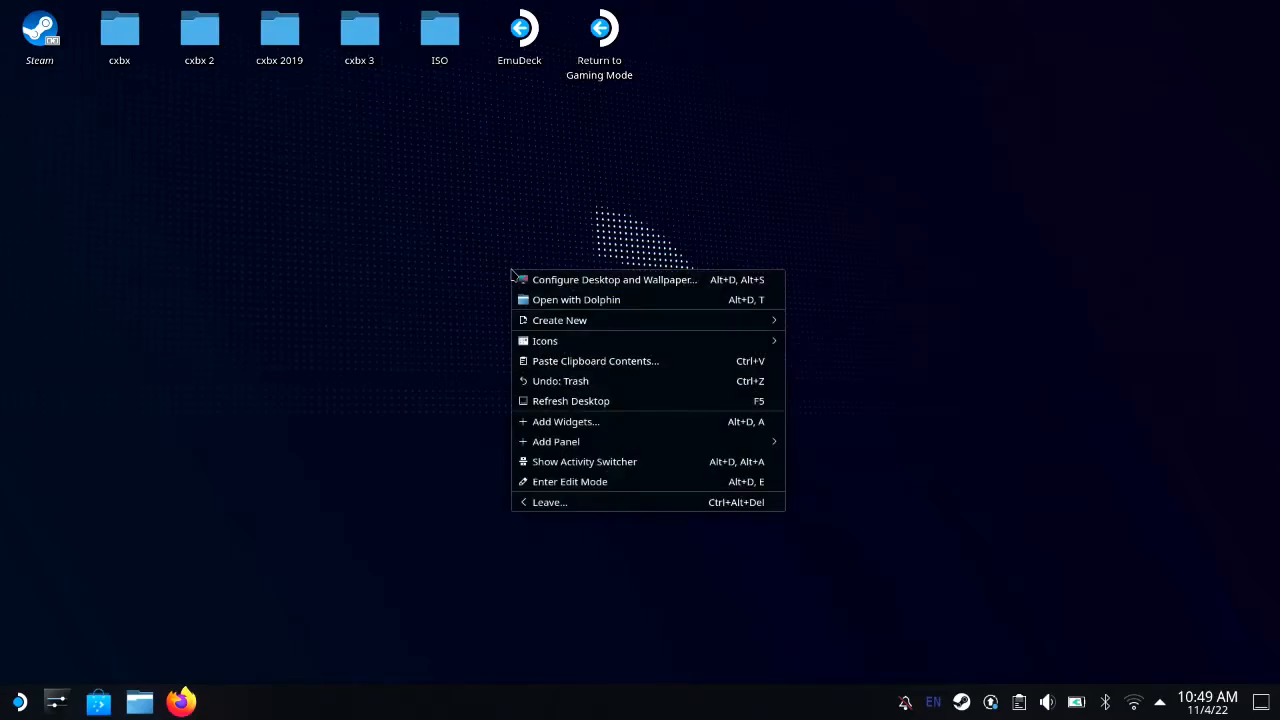
left_click(436, 269)
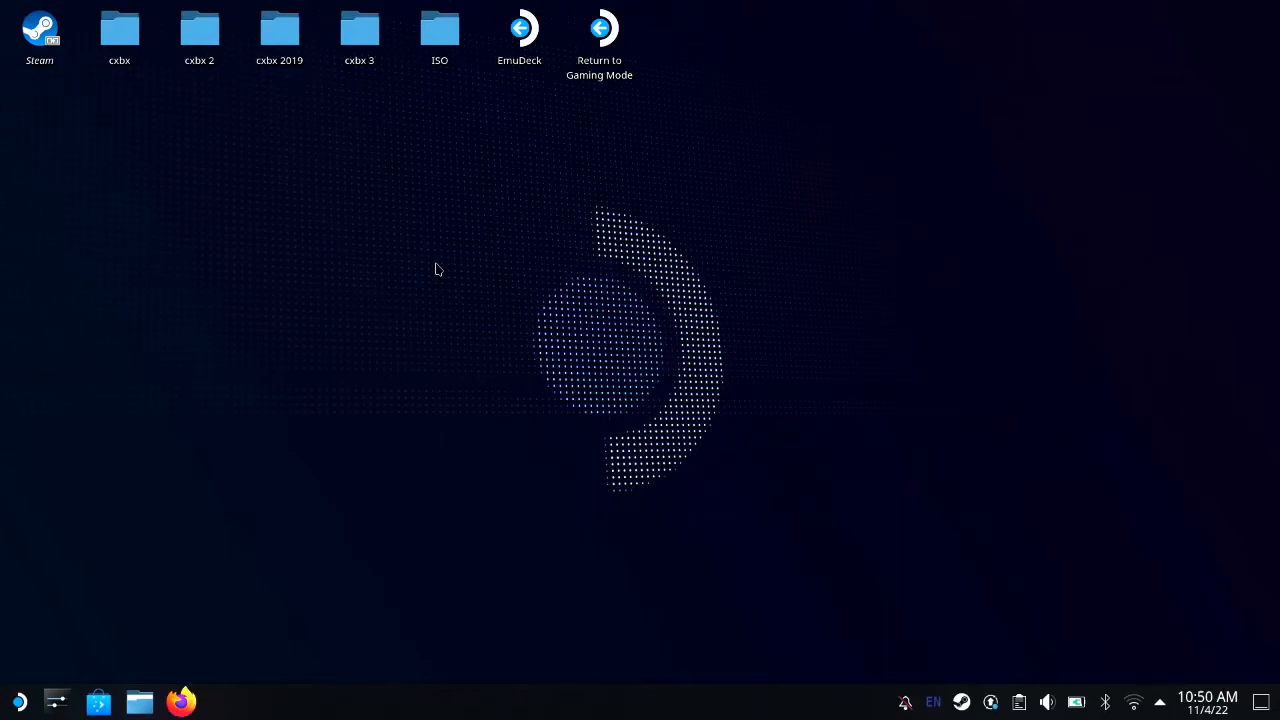
key("super+x")
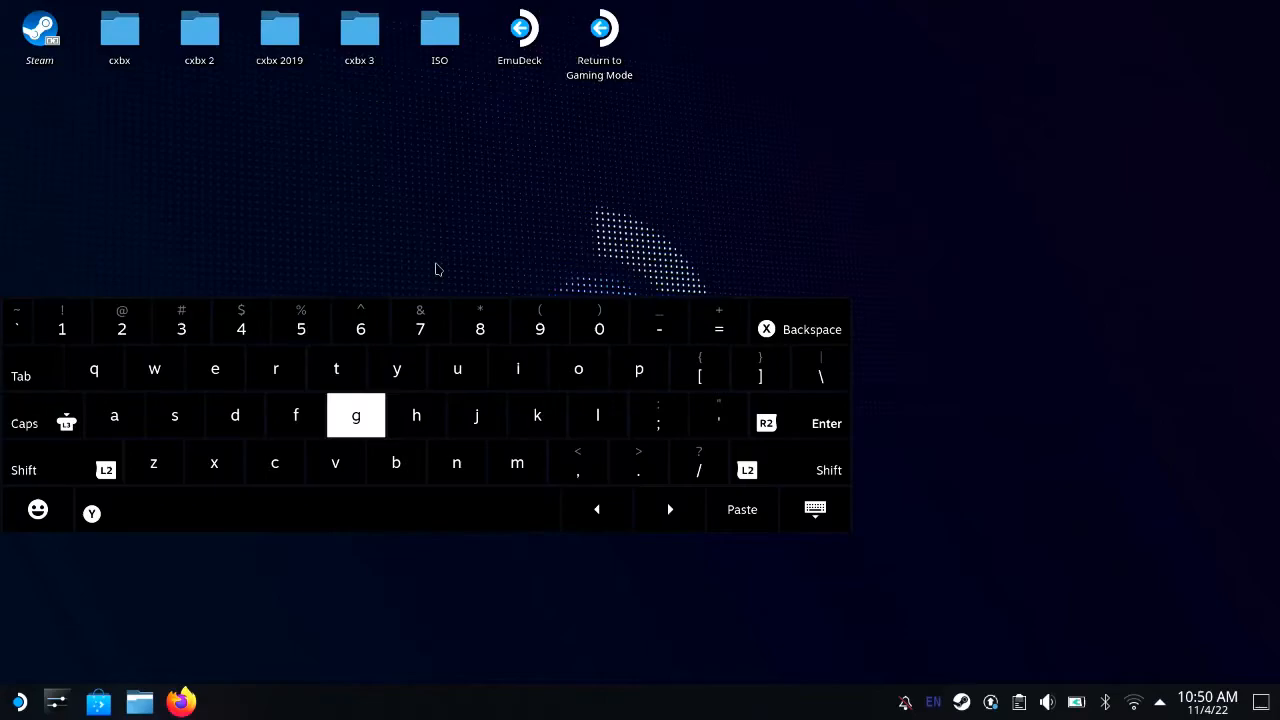
key("super+x")
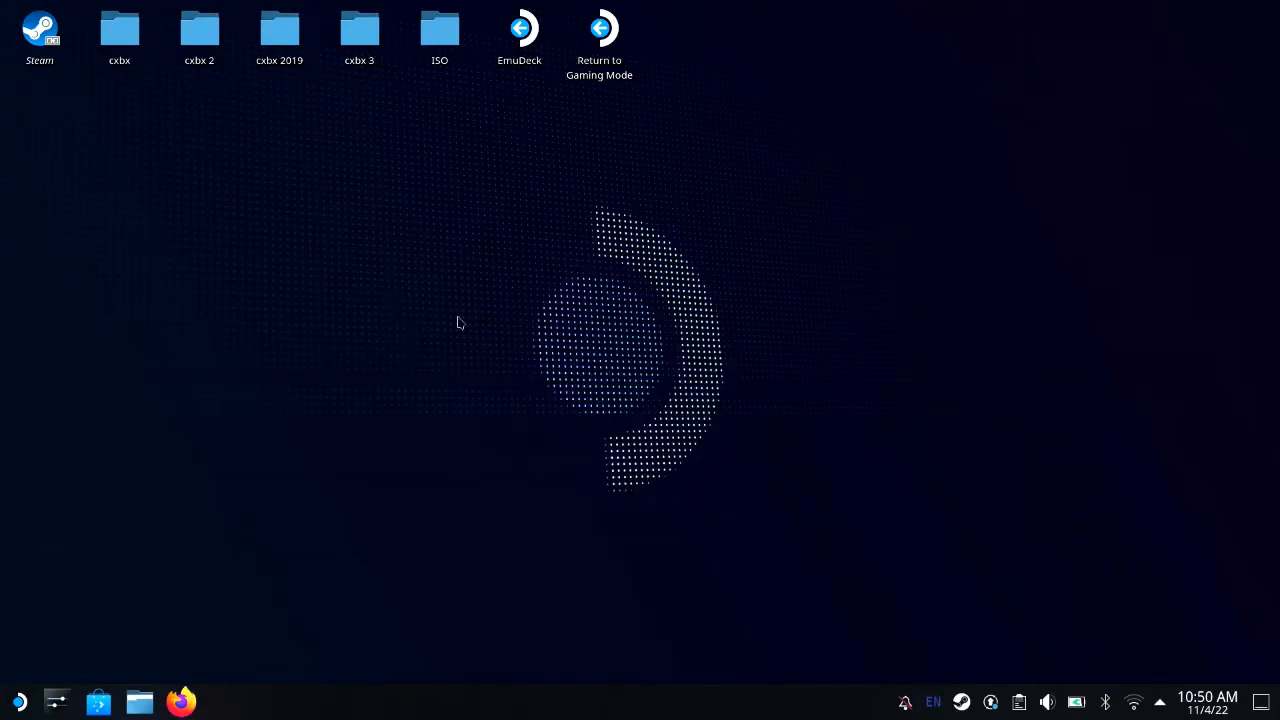
left_click_drag(464, 309, 551, 477)
left_click_drag(480, 341, 602, 315)
mouse_move(540, 345)
left_mouse_down()
mouse_move(529, 243)
mouse_move(477, 386)
mouse_move(626, 268)
left_mouse_up()
Create a new folder on the desktop with the default name "New Folder"
right_click(460, 333)
mouse_move(563, 144)
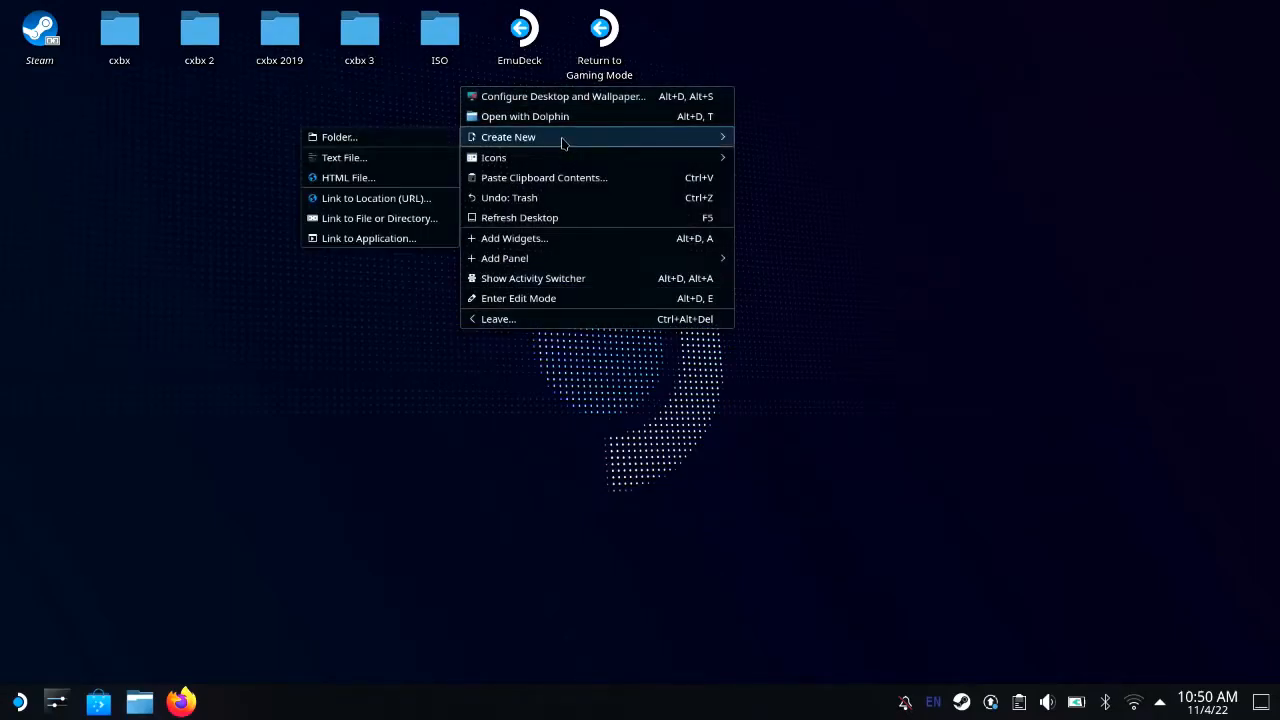
left_click(444, 140)
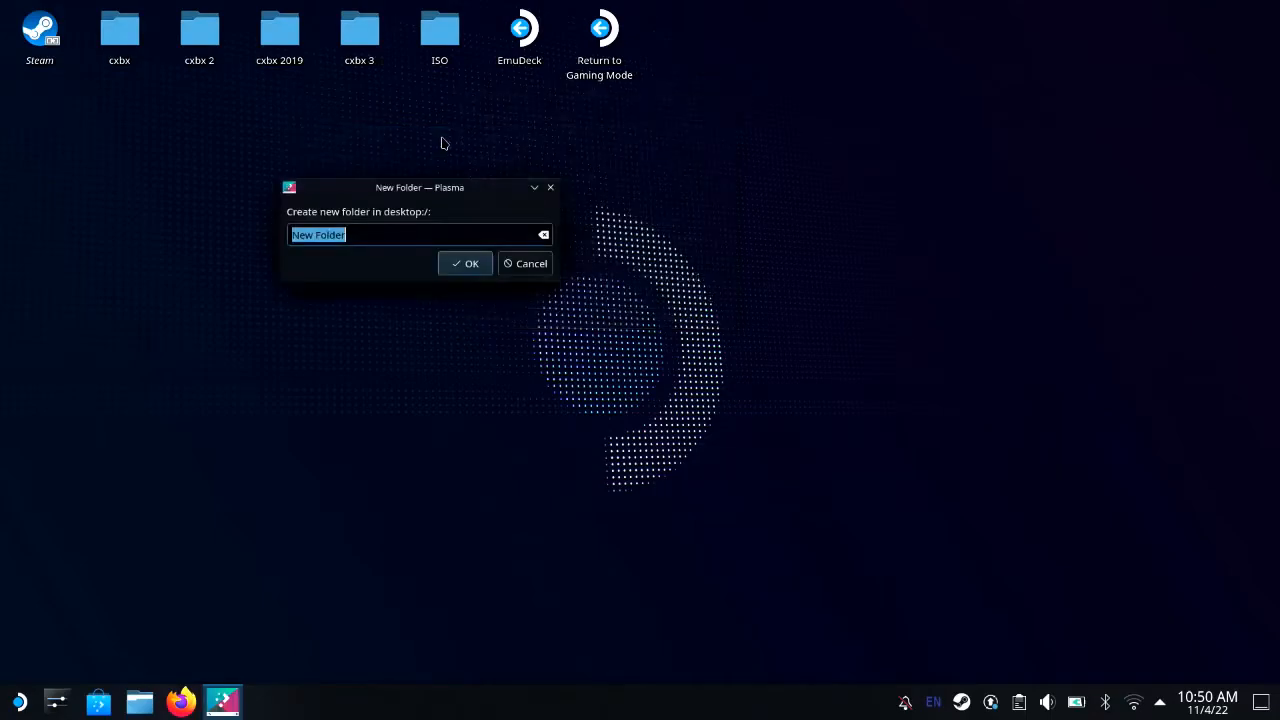
left_click(368, 237)
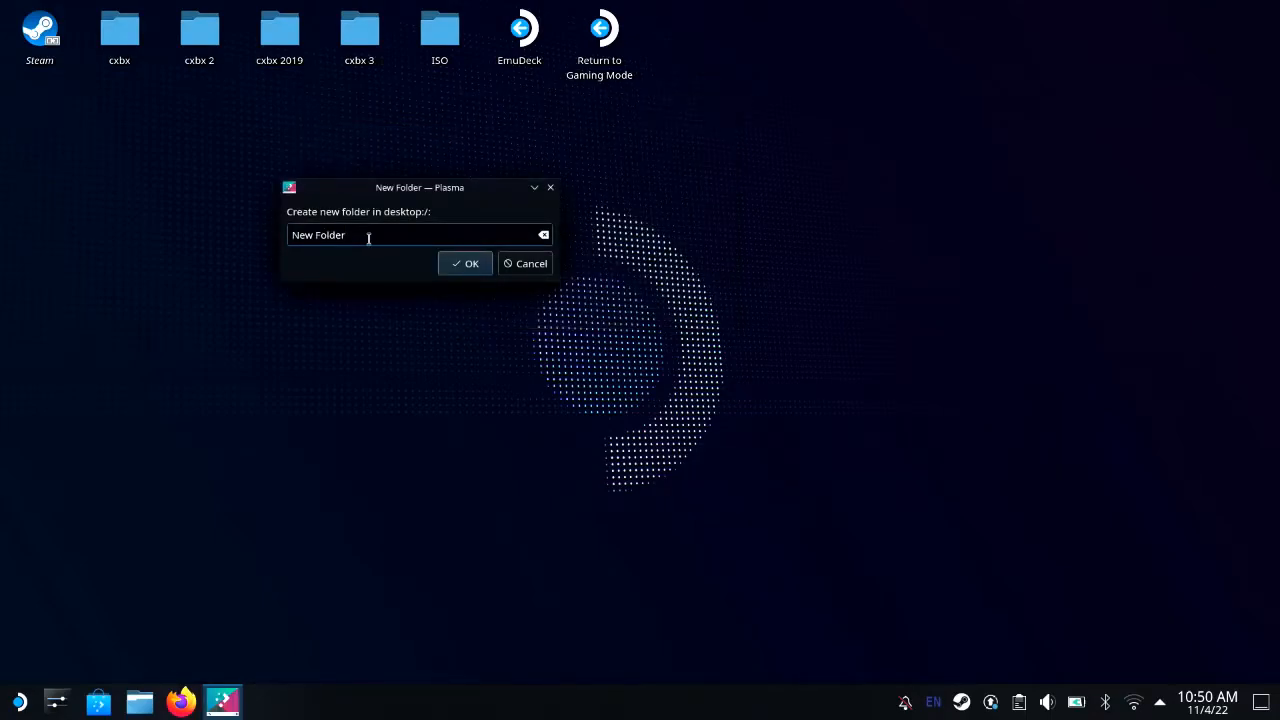
left_click(543, 235)
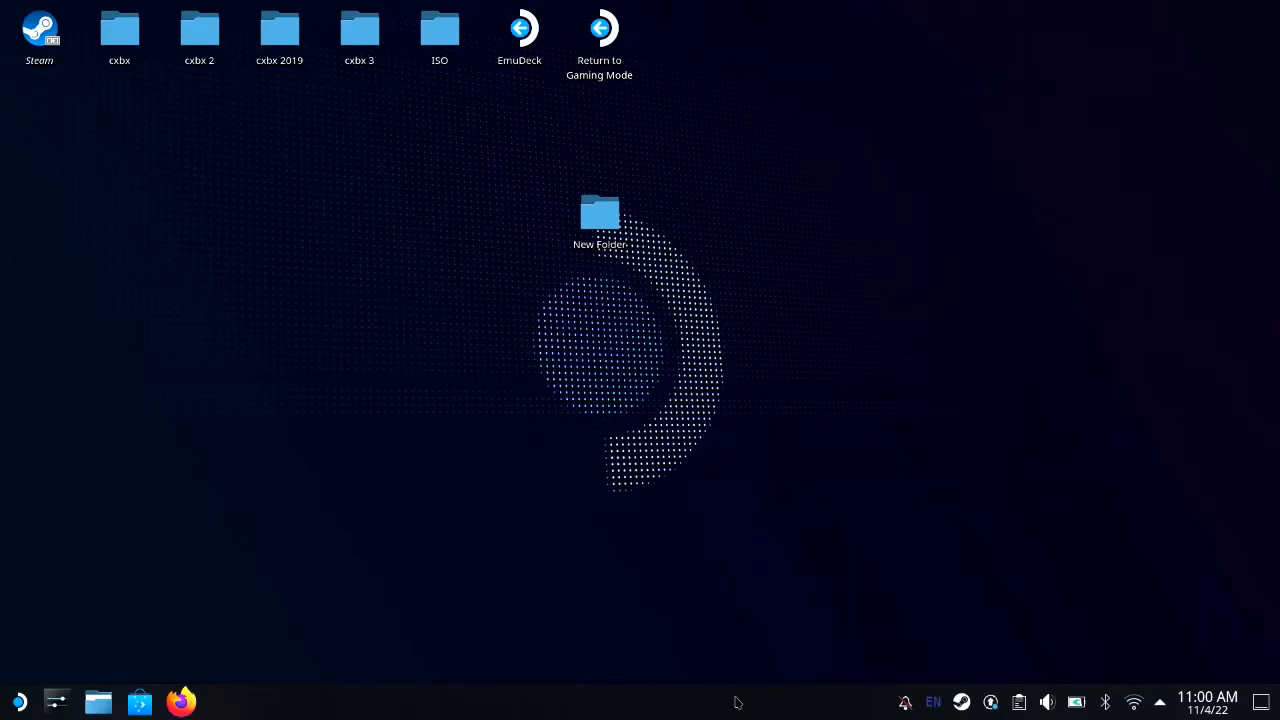
Rename the "New Folder" folder on the desktop to "cxbx test"
right_click(613, 243)
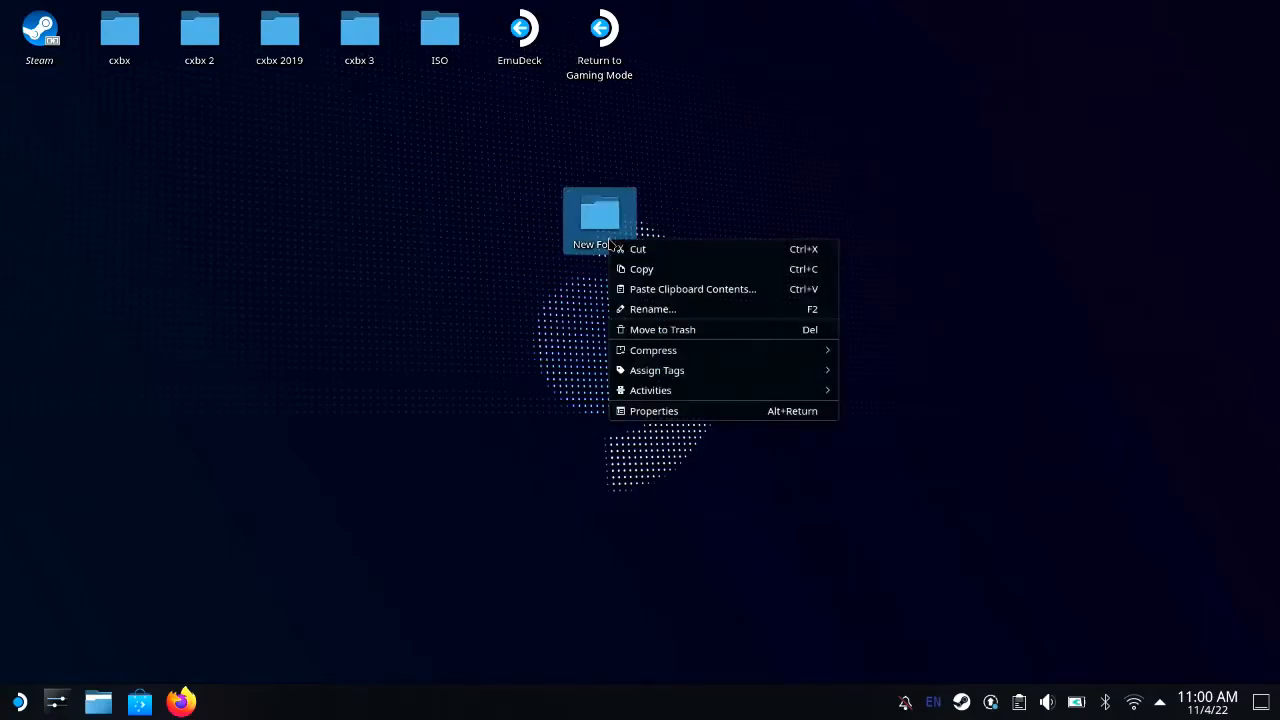
left_click(643, 310)
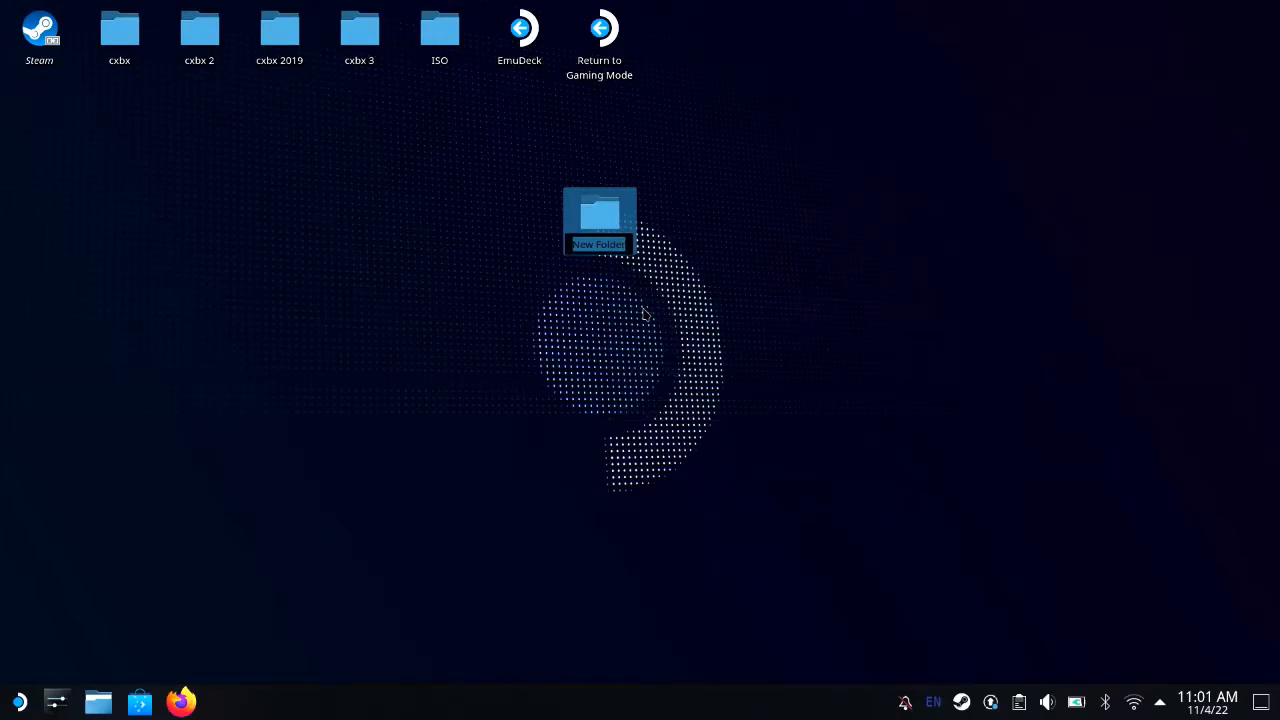
key("super+x")
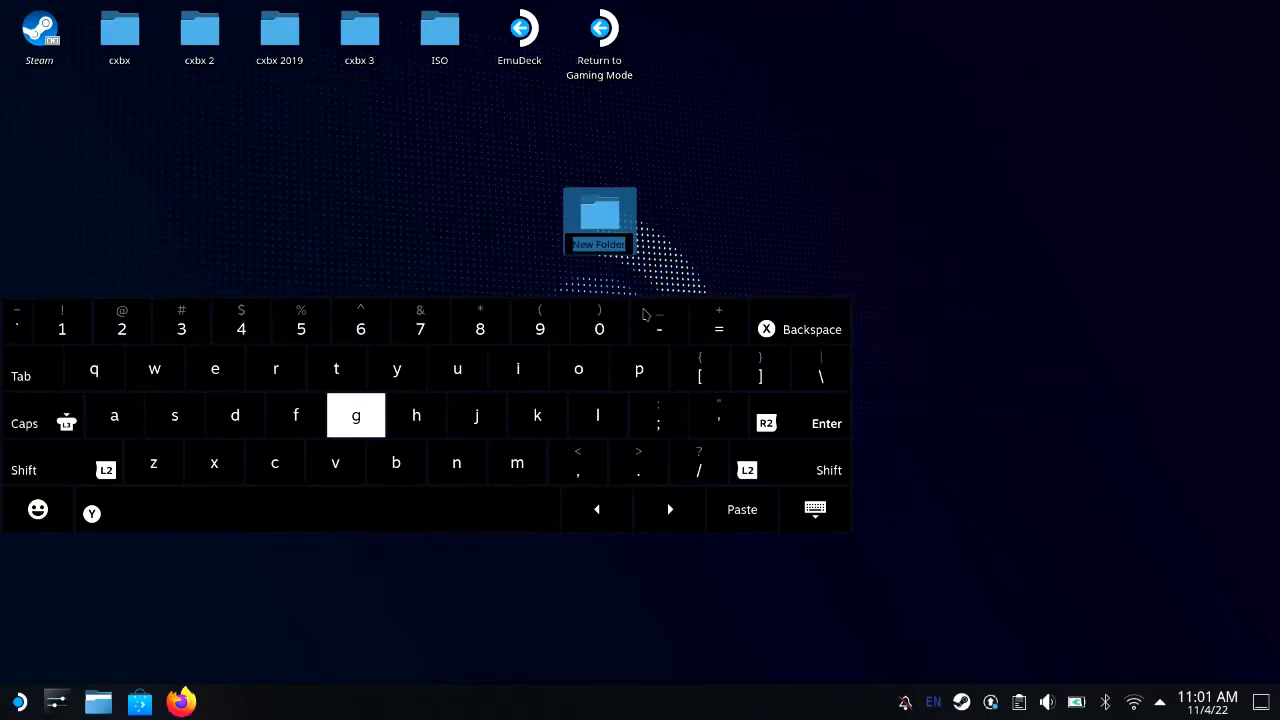
key("super+x")
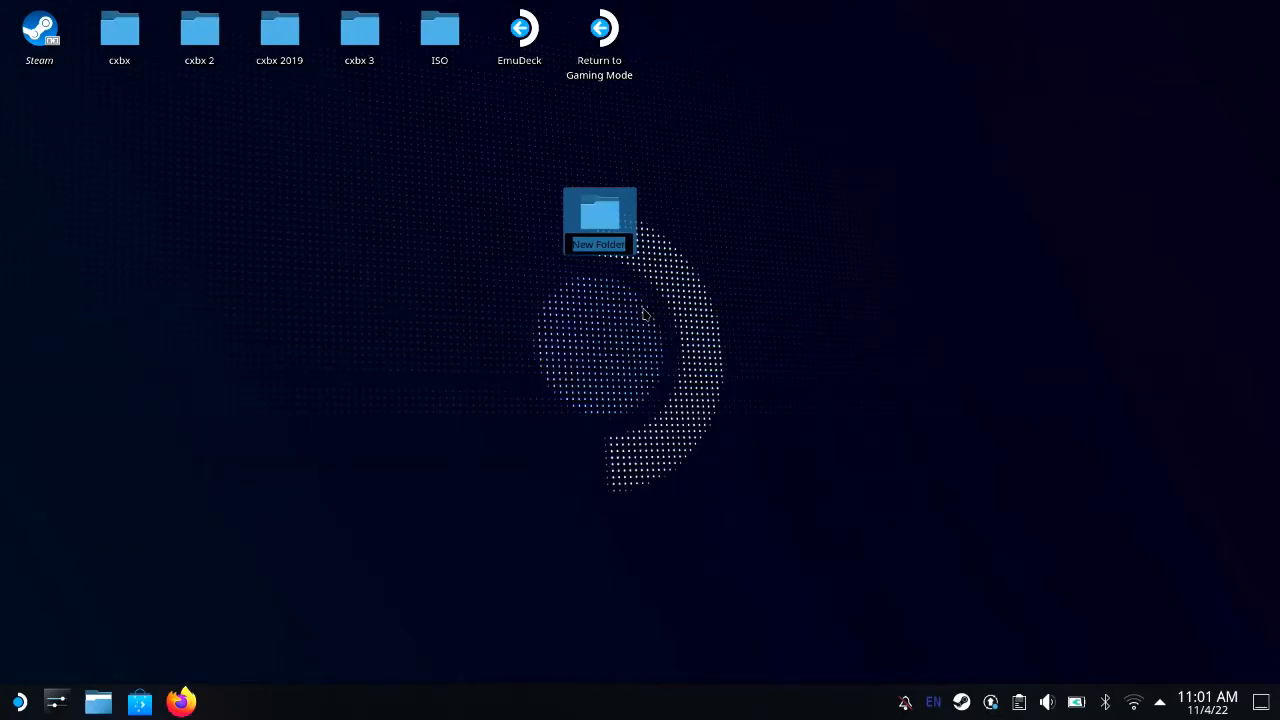
key("BackSpace")
type("x")
key("BackSpace")
type("cb")
key("BackSpace")
key("BackSpace")
type("cxbx t")
key("BackSpace")
type("test")
key("Return")
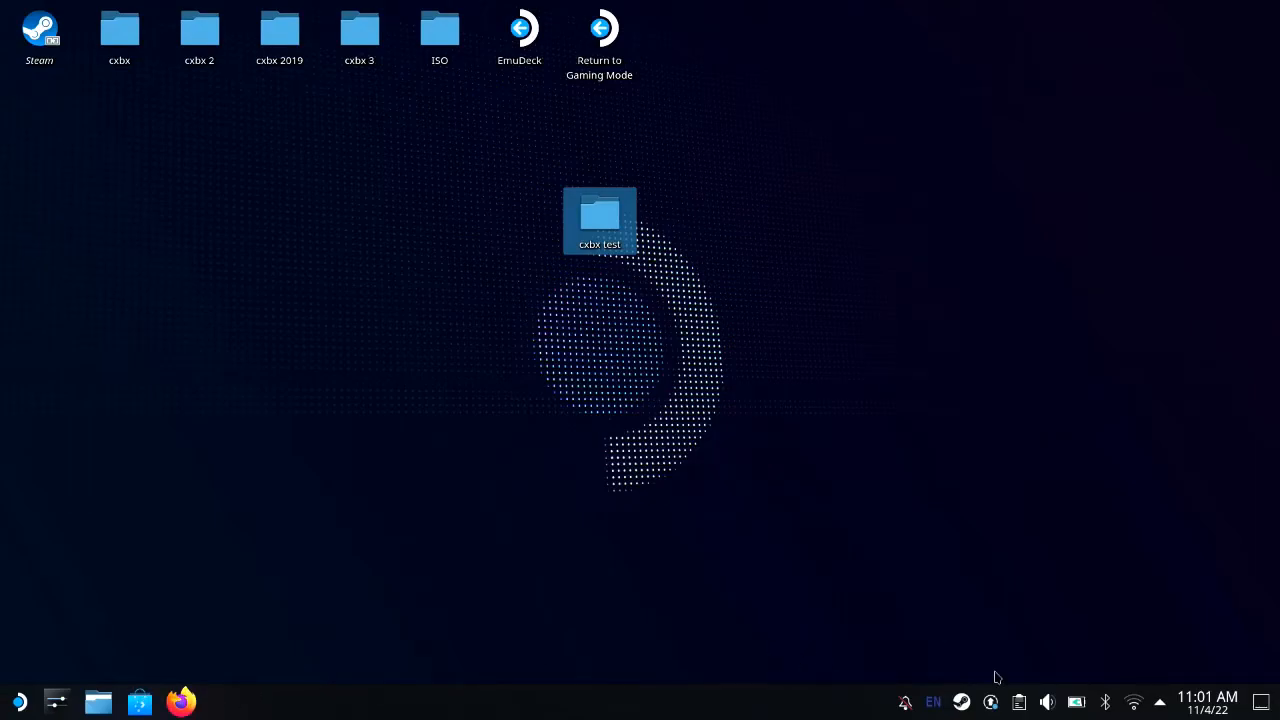
Open the Steam library, look through the games list for Jet Set Radio Future, and close the Steam window
right_click(963, 705)
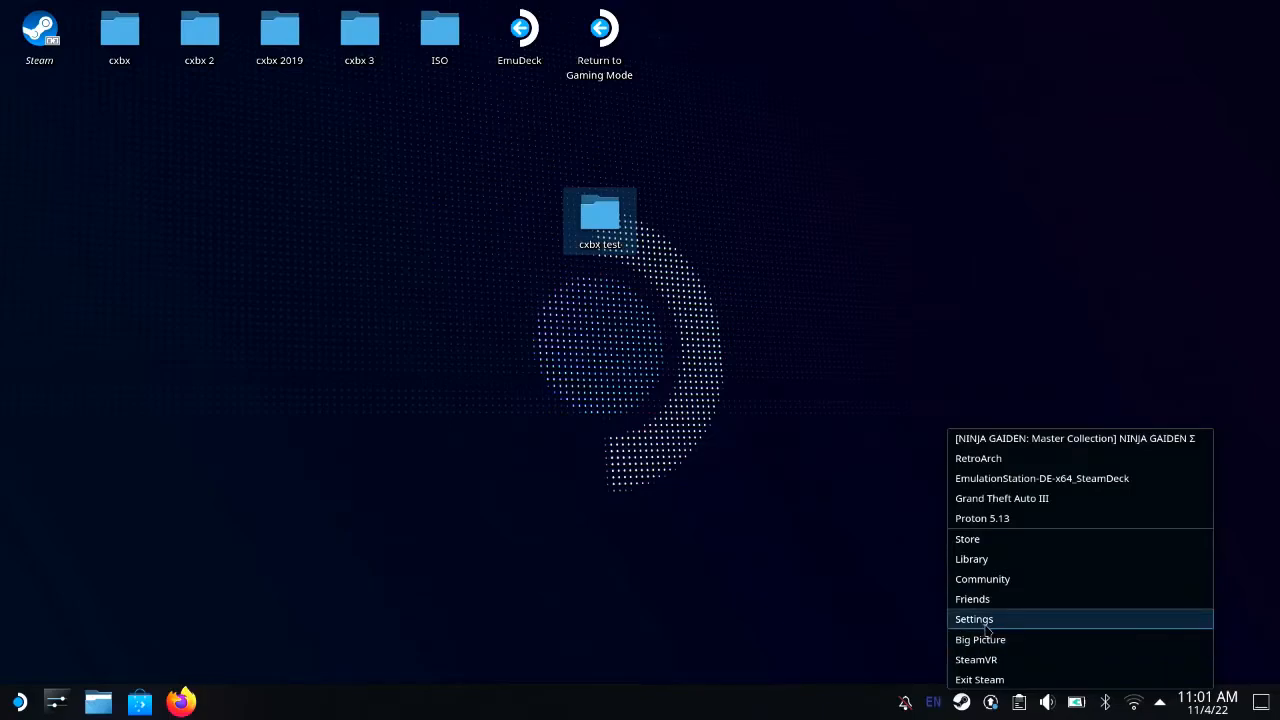
left_click(992, 568)
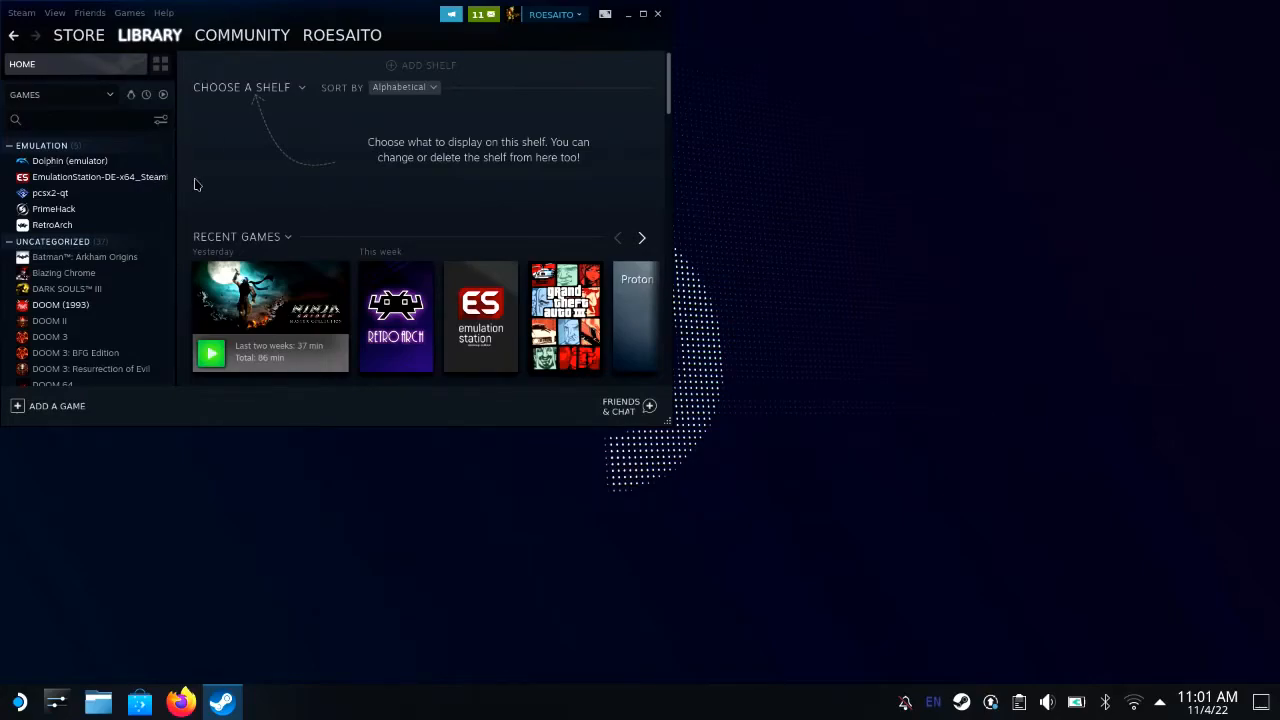
scroll(163, 273, "down", 3)
scroll(160, 270, "down", 3)
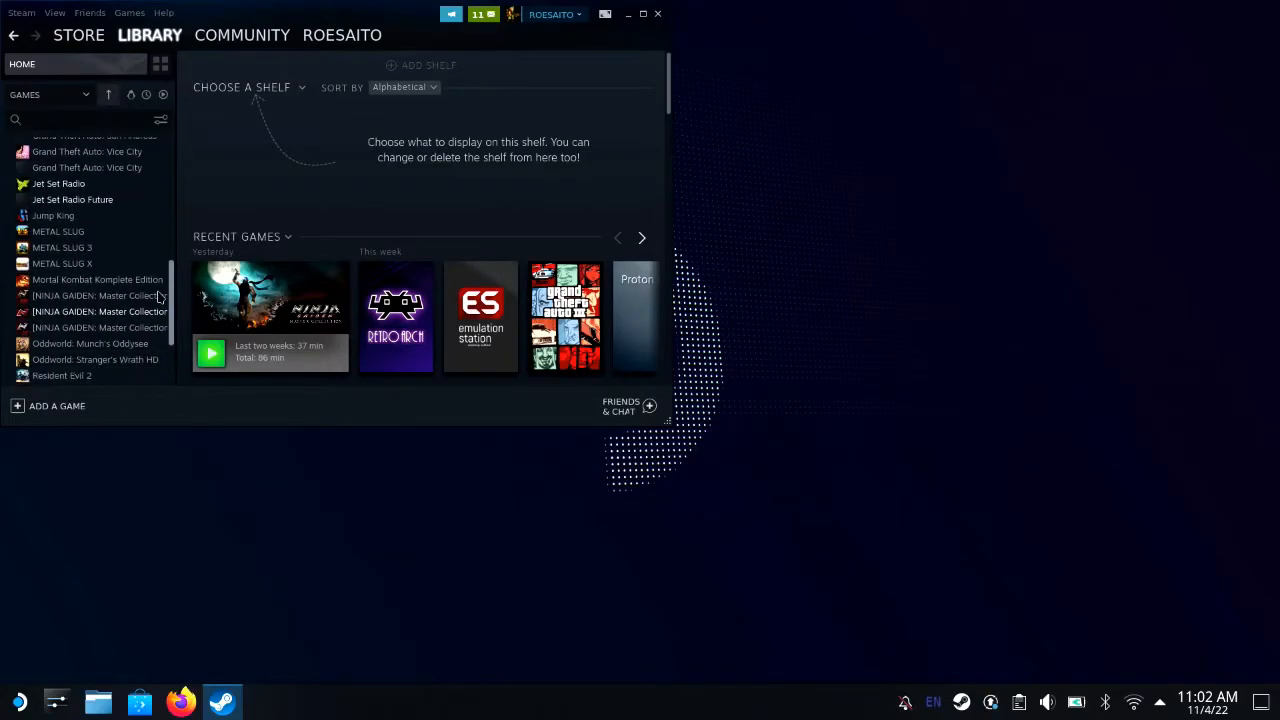
scroll(140, 262, "up", 2)
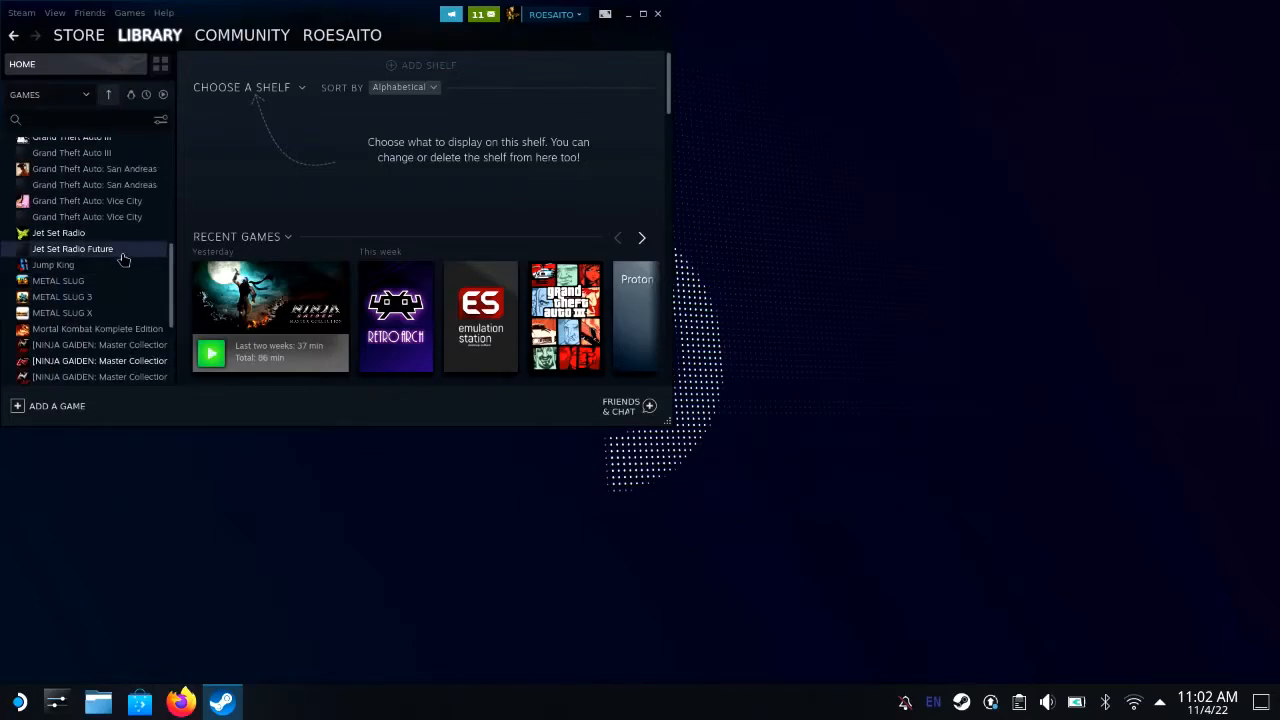
left_click(658, 14)
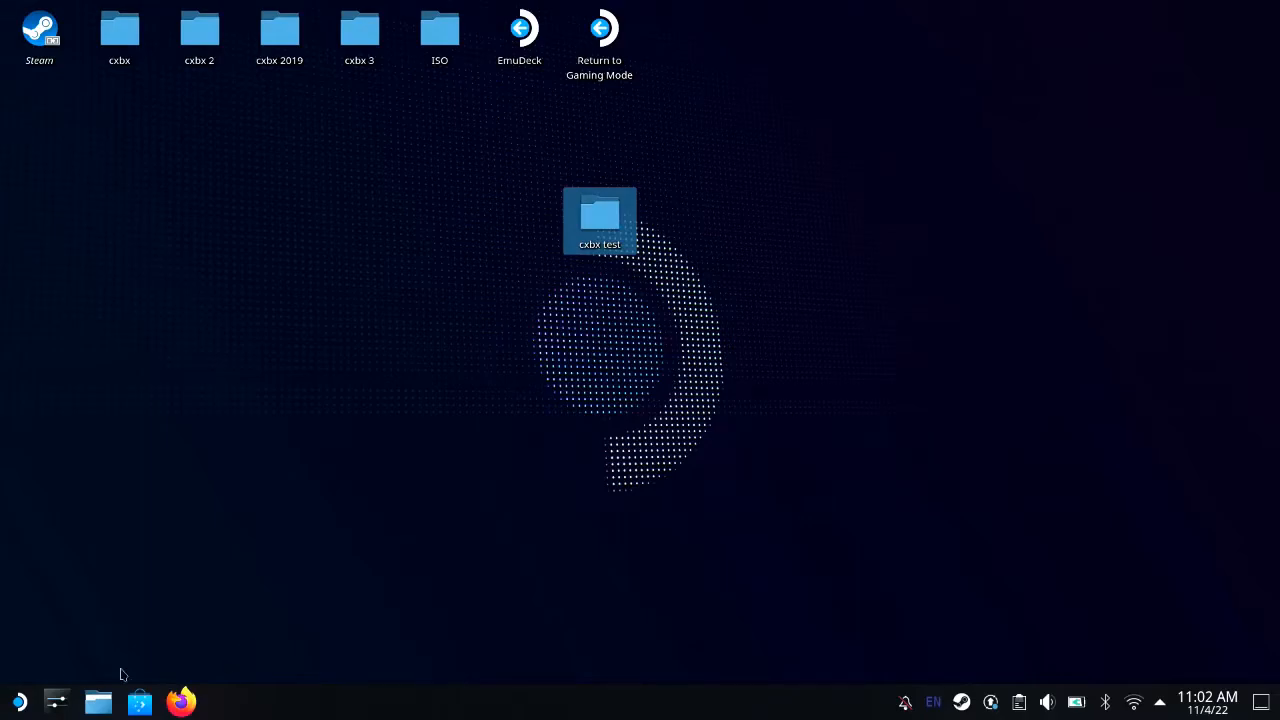
Search the Discover software center for "lutris" to check the Lutris entry, then close Discover
left_click(18, 702)
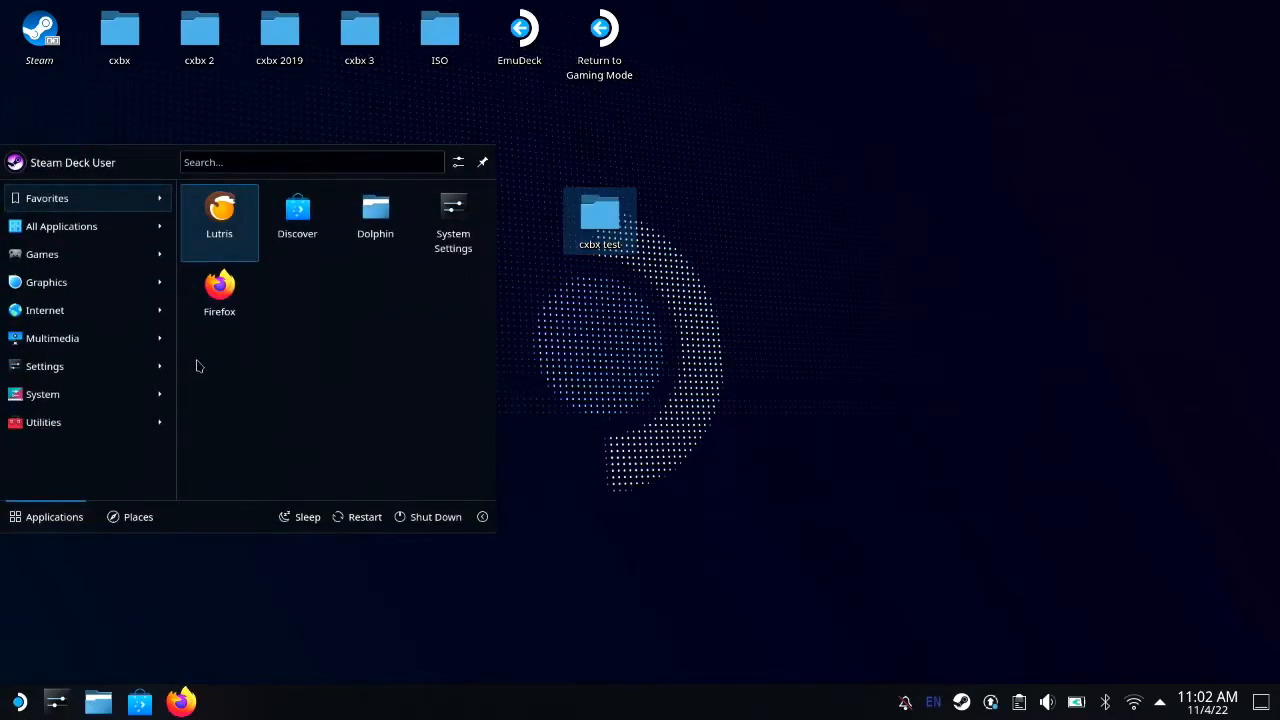
left_click(166, 617)
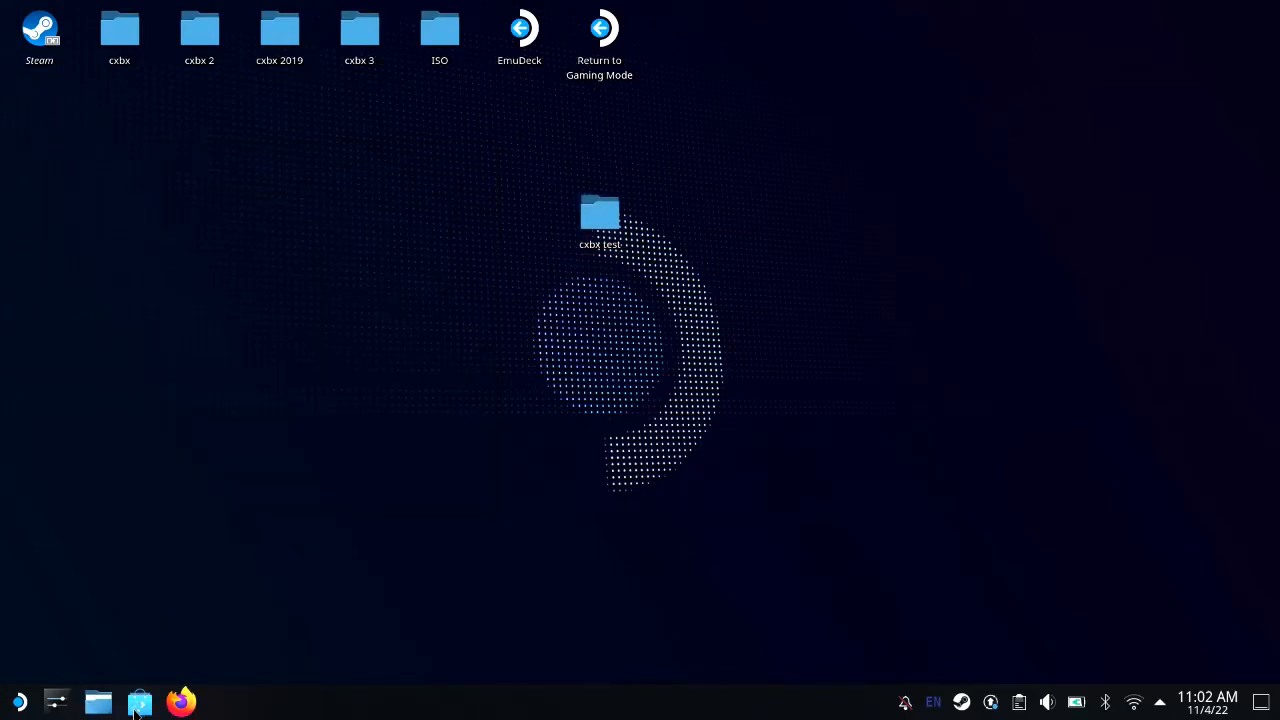
left_click(138, 703)
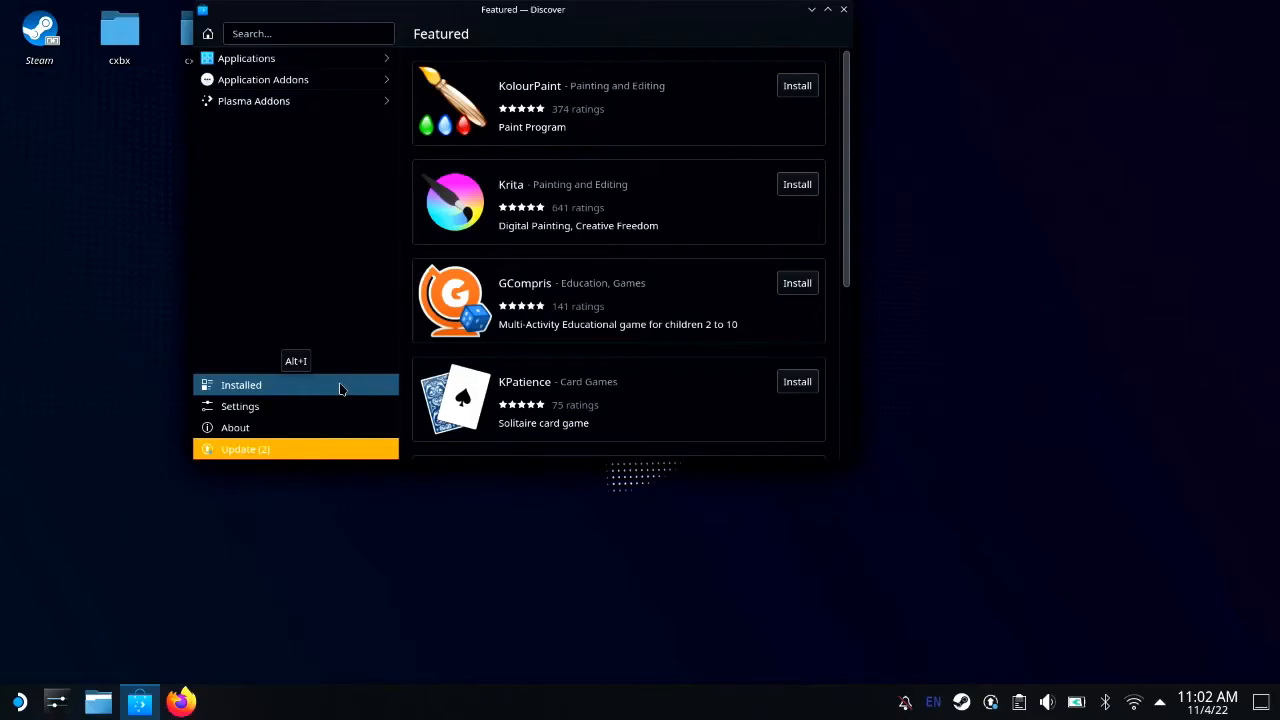
left_click(370, 62)
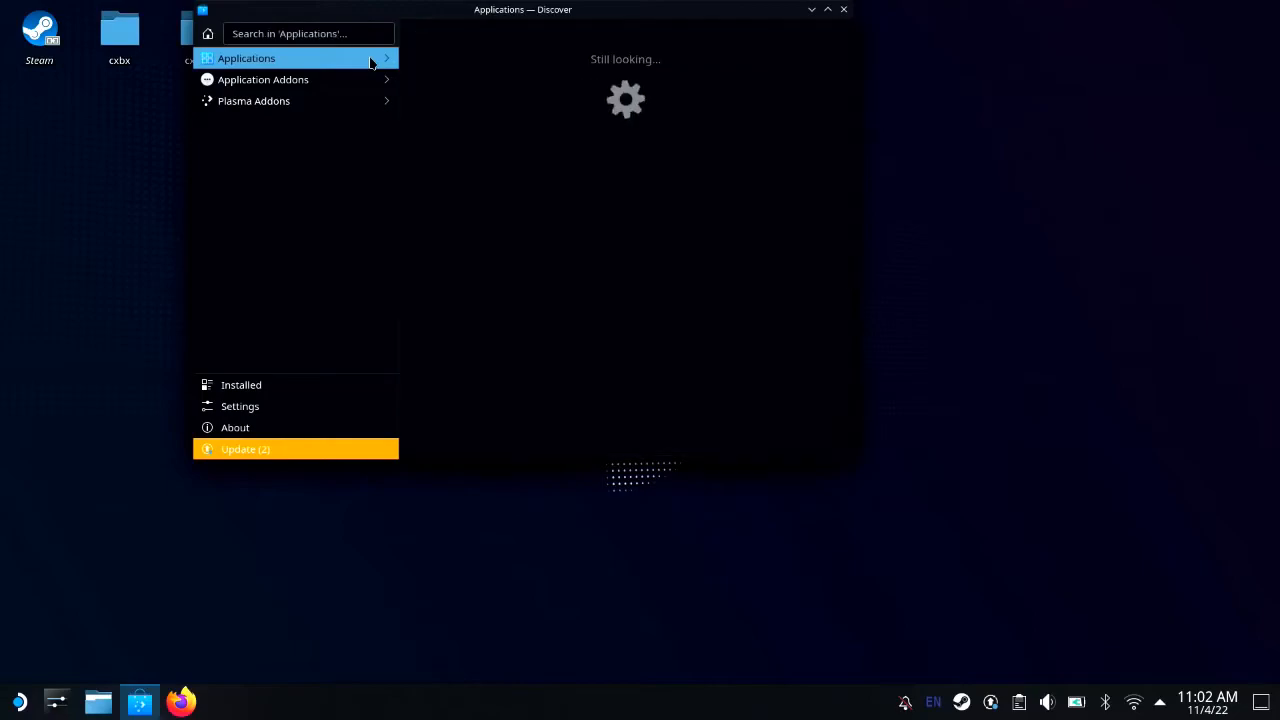
left_click(352, 38)
left_click(266, 57)
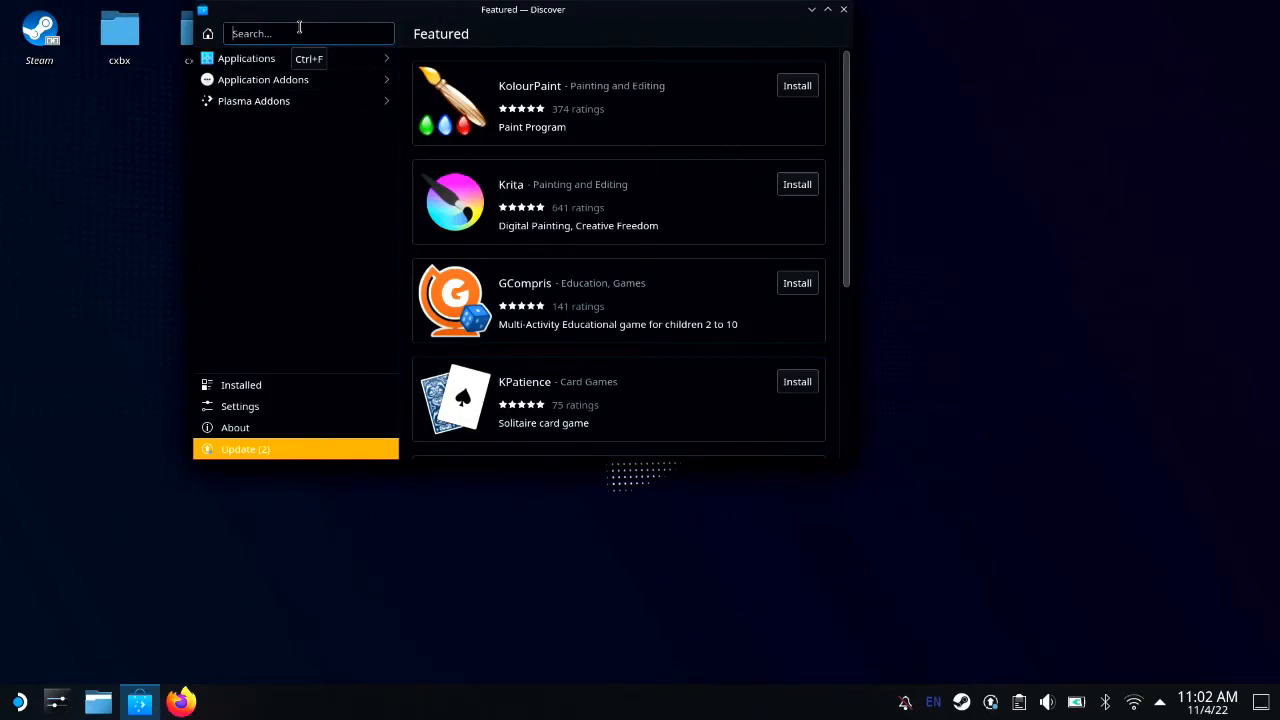
type("lutris")
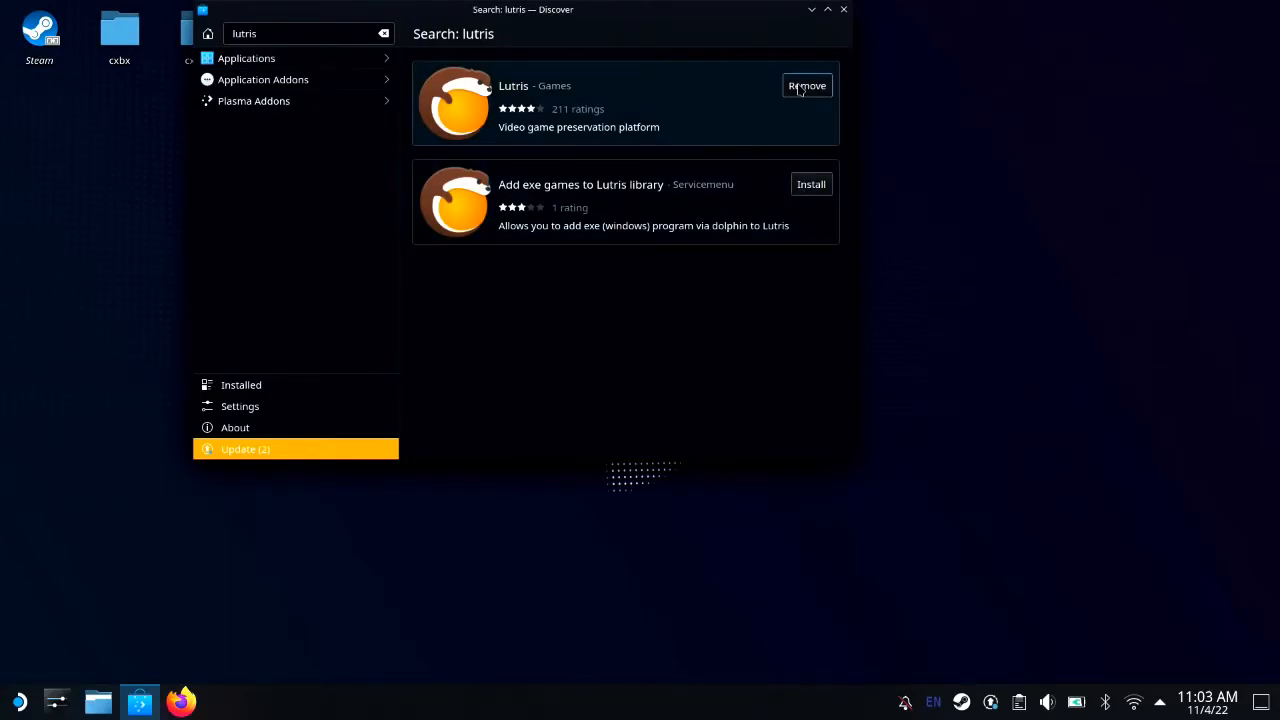
left_click(844, 12)
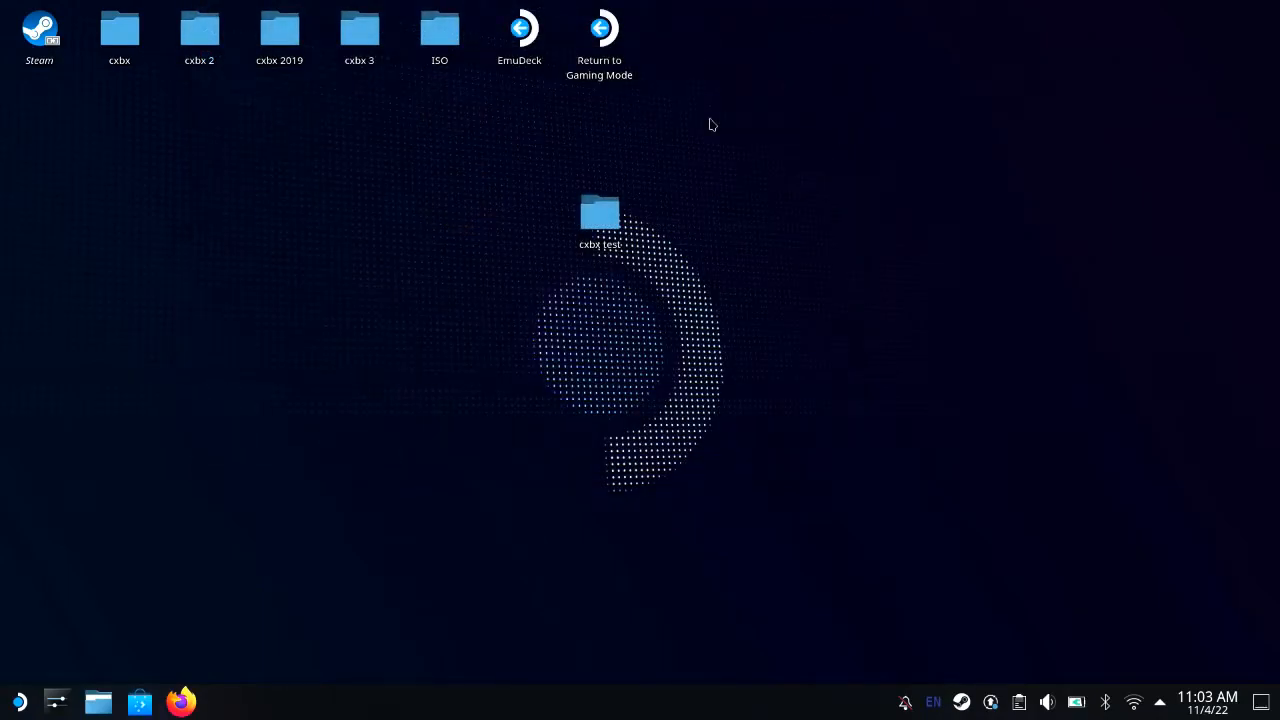
Open System Settings from the application launcher to view its quick settings, then close it
left_click(19, 702)
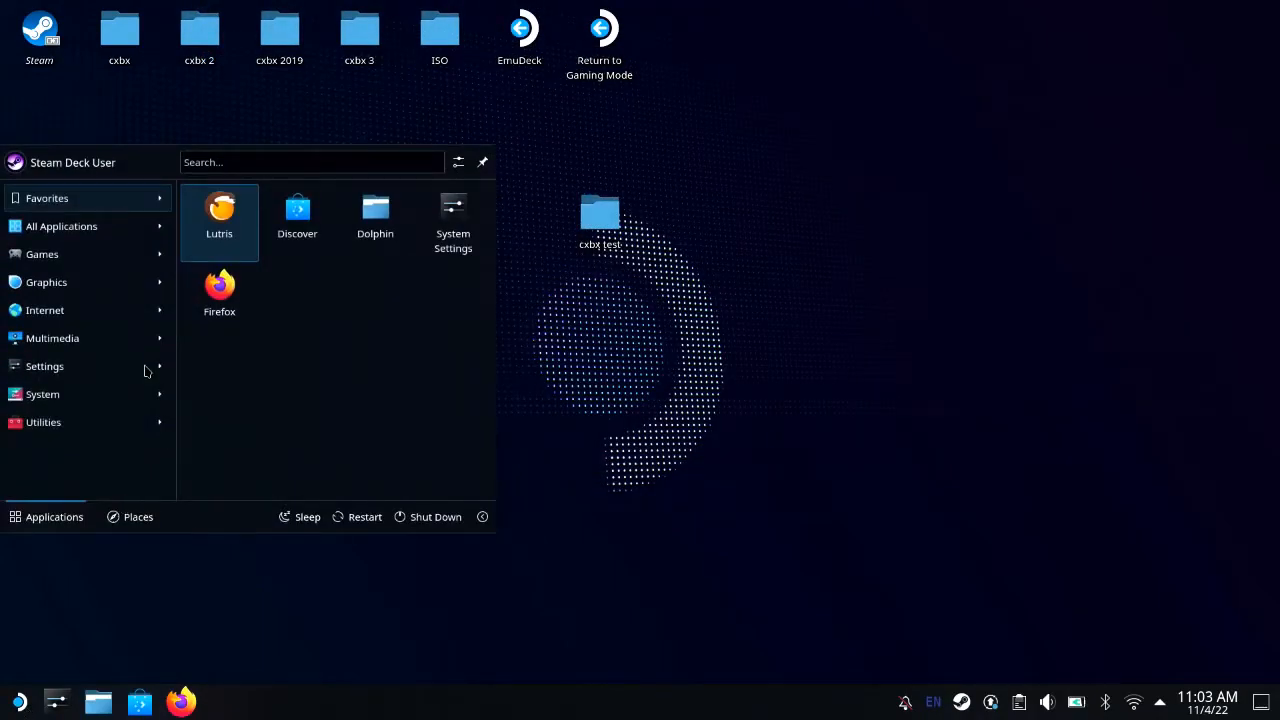
mouse_move(153, 364)
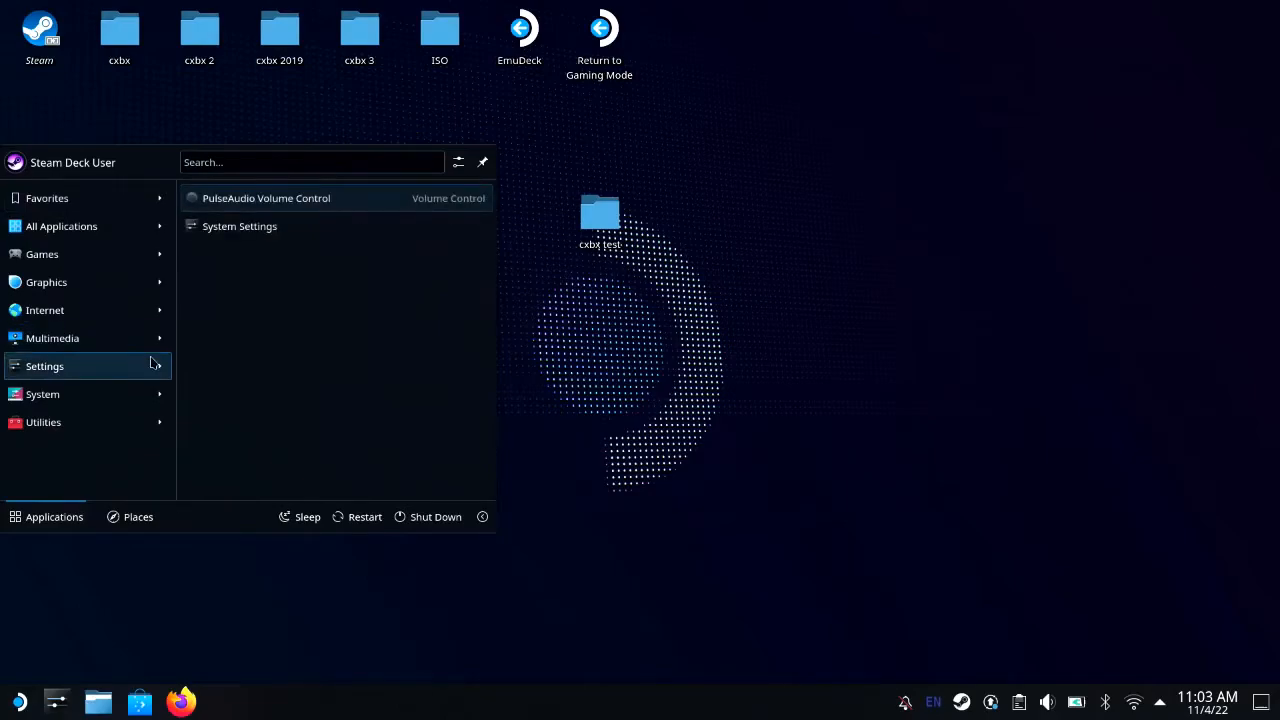
left_click(238, 230)
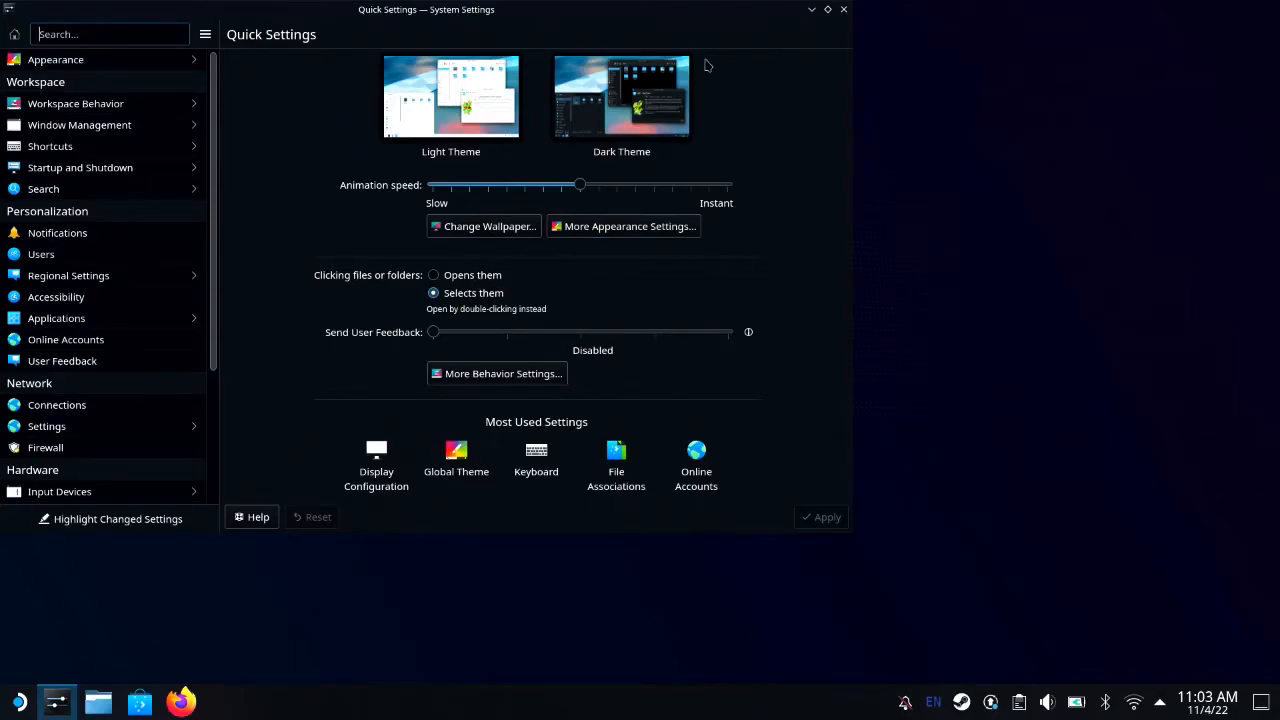
left_click(843, 9)
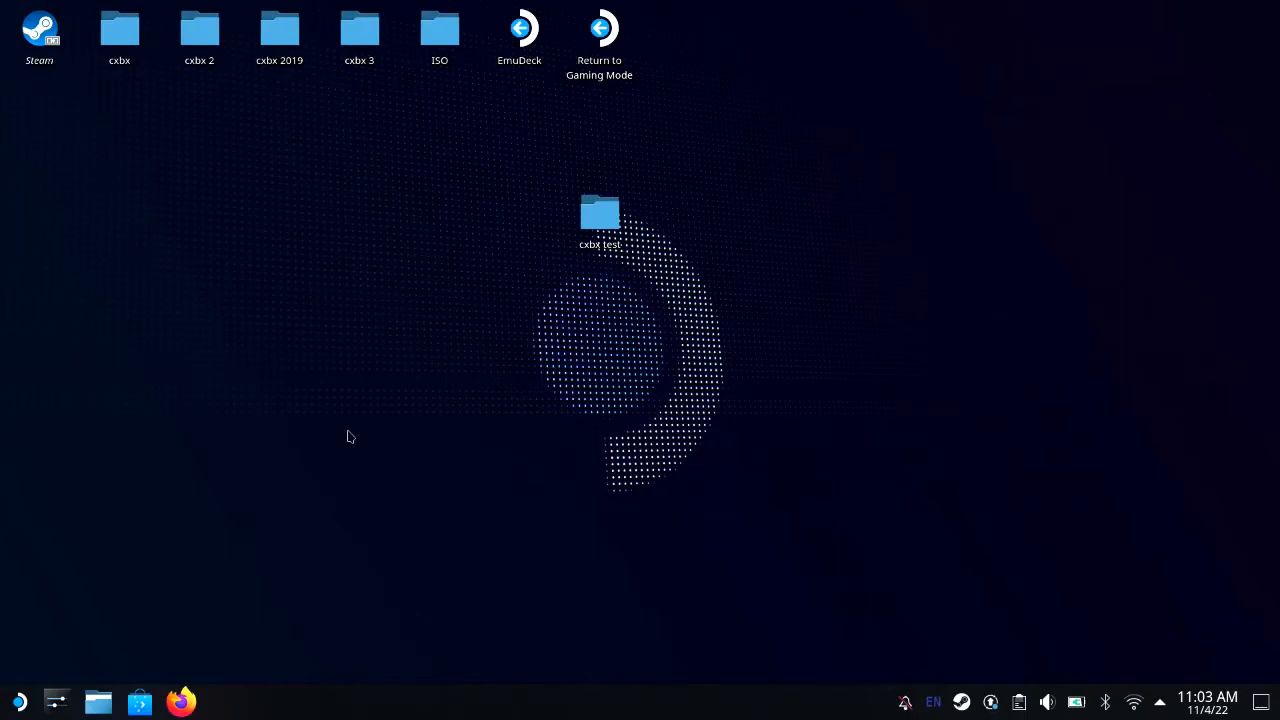
In Firefox, search Google for "cxbx steam deck" and open the Reddit post about playing Jet Set Radio Future with Cxbx-Reloaded
left_click(185, 703)
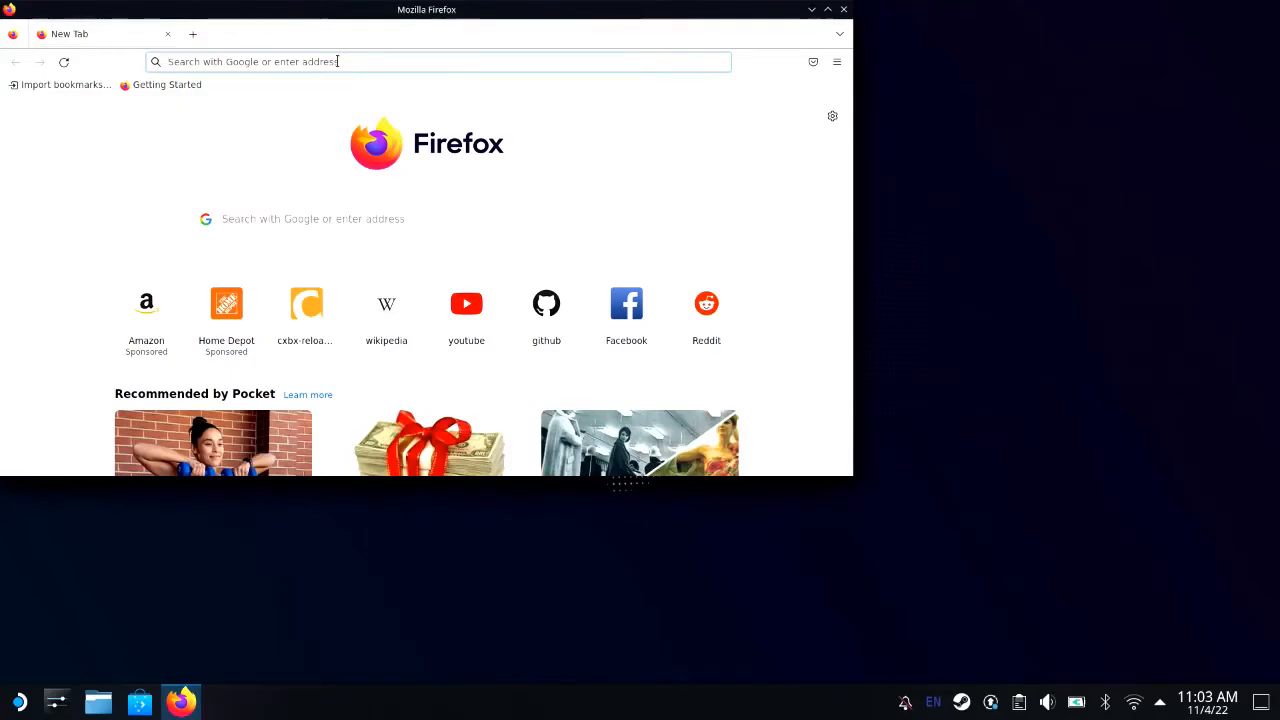
type("cxbx-reloaded.co.uk/")
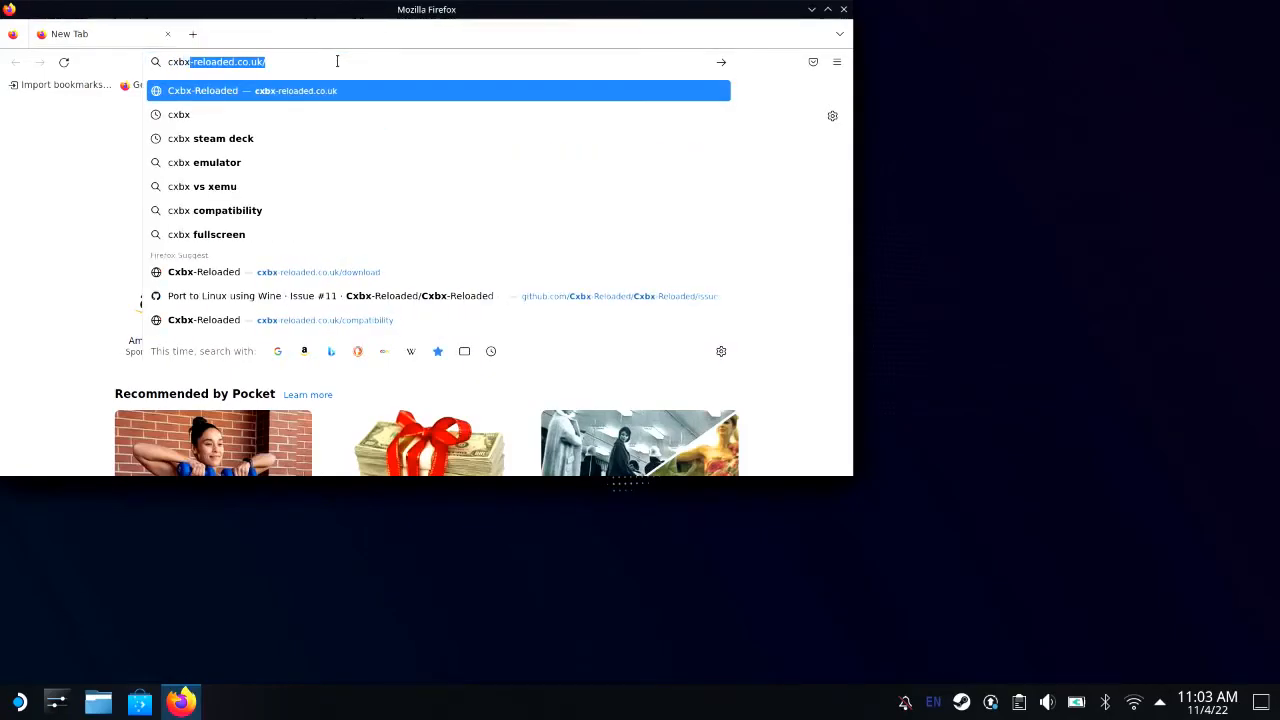
key("Down")
key("Down")
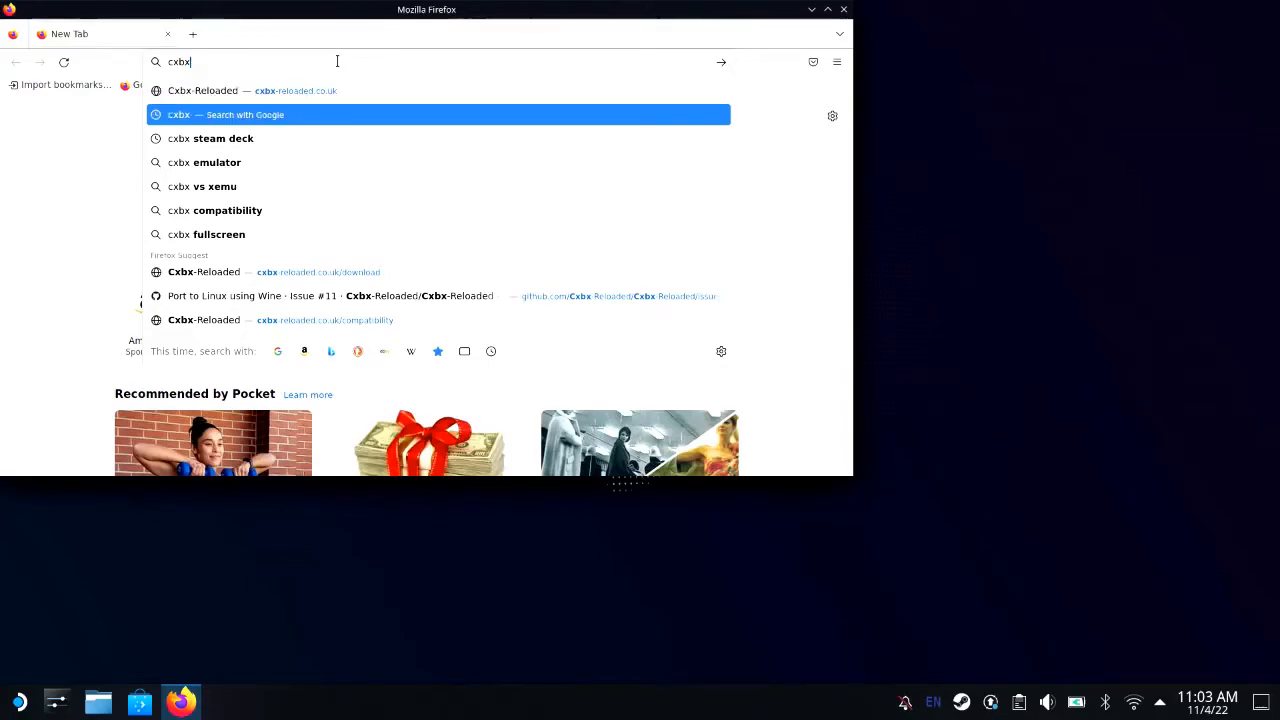
key("Return")
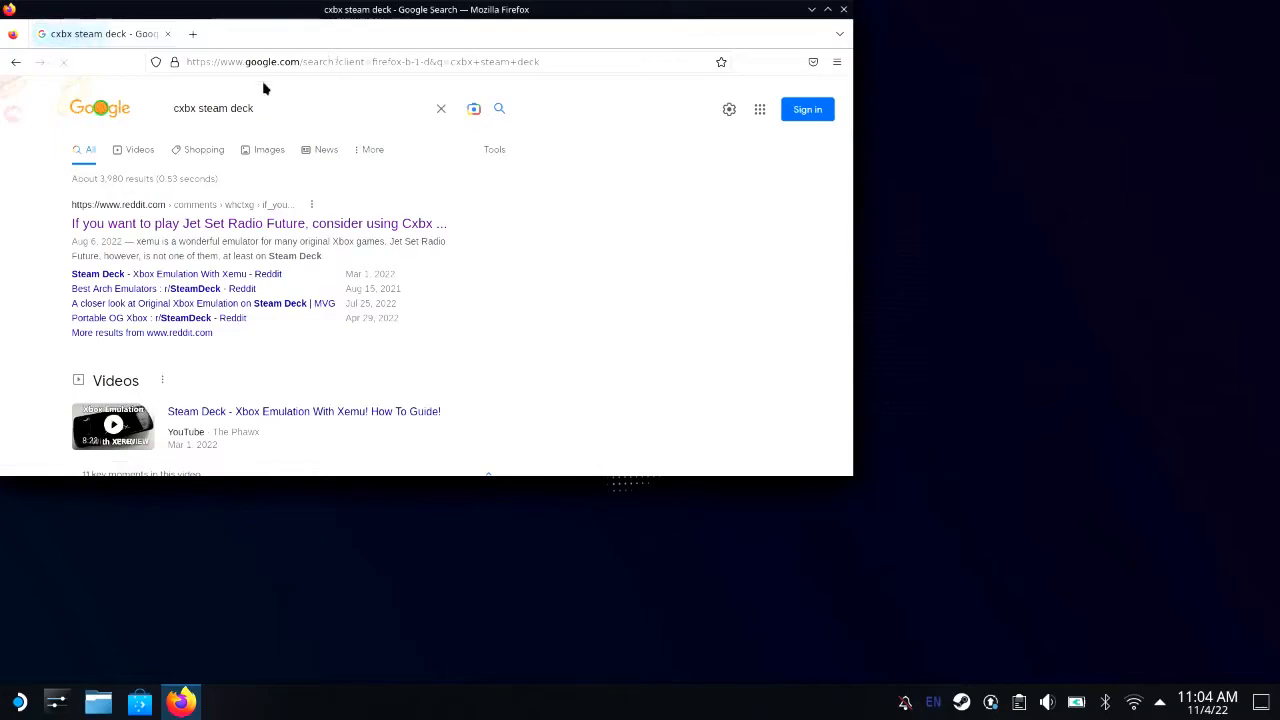
left_click(192, 226)
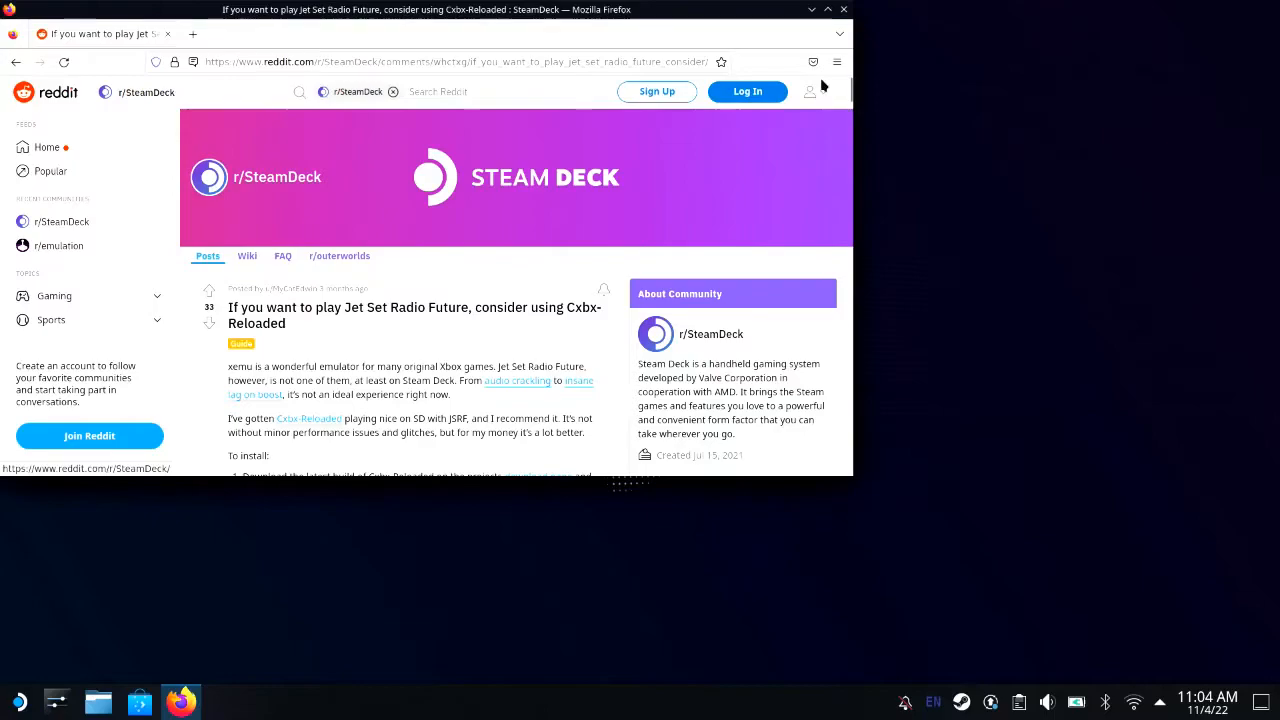
Maximize the Firefox window showing the Reddit post about Jet Set Radio Future
mouse_move(848, 88)
left_mouse_down()
mouse_move(842, 120)
mouse_move(846, 92)
left_mouse_up()
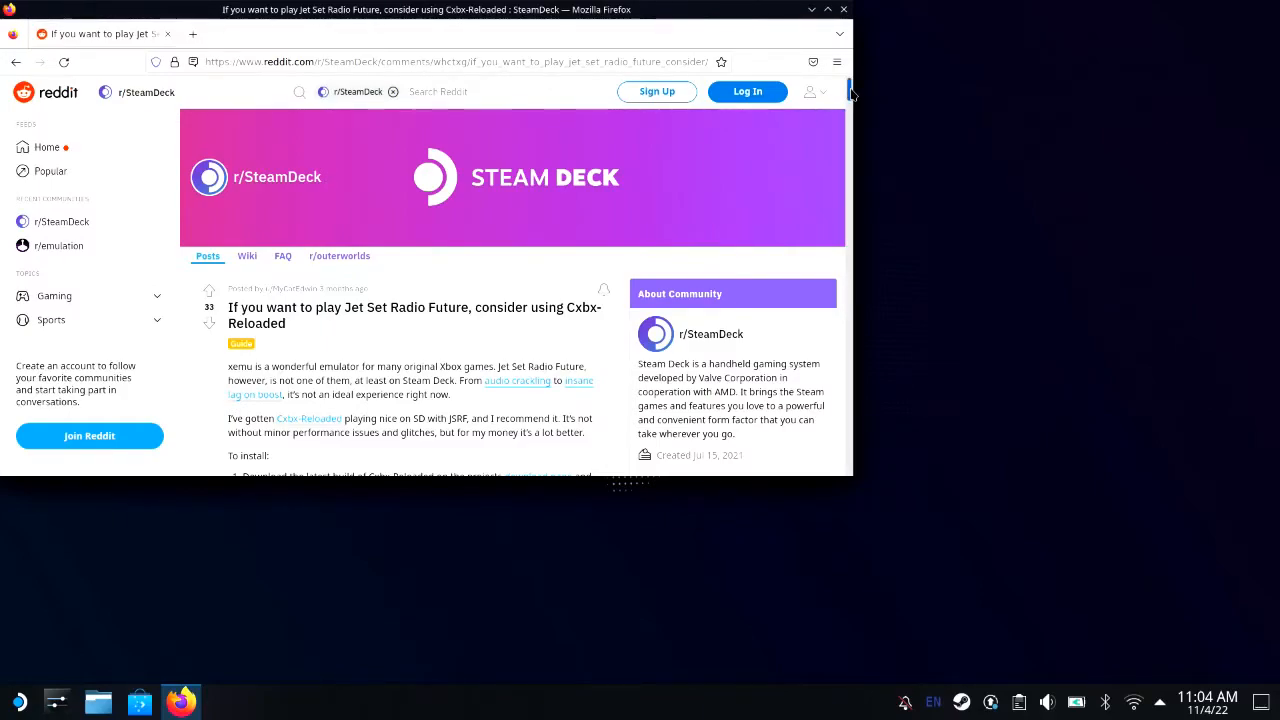
scroll(850, 93, "down", 2)
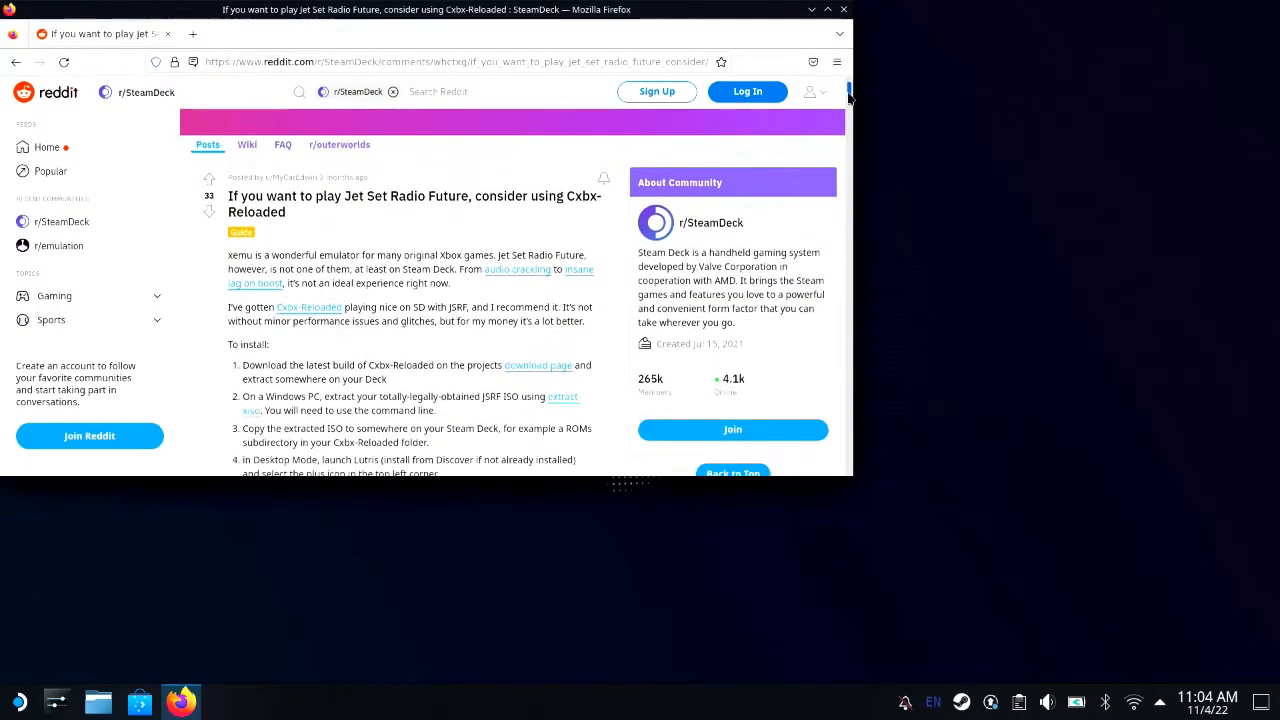
scroll(849, 88, "up", 2)
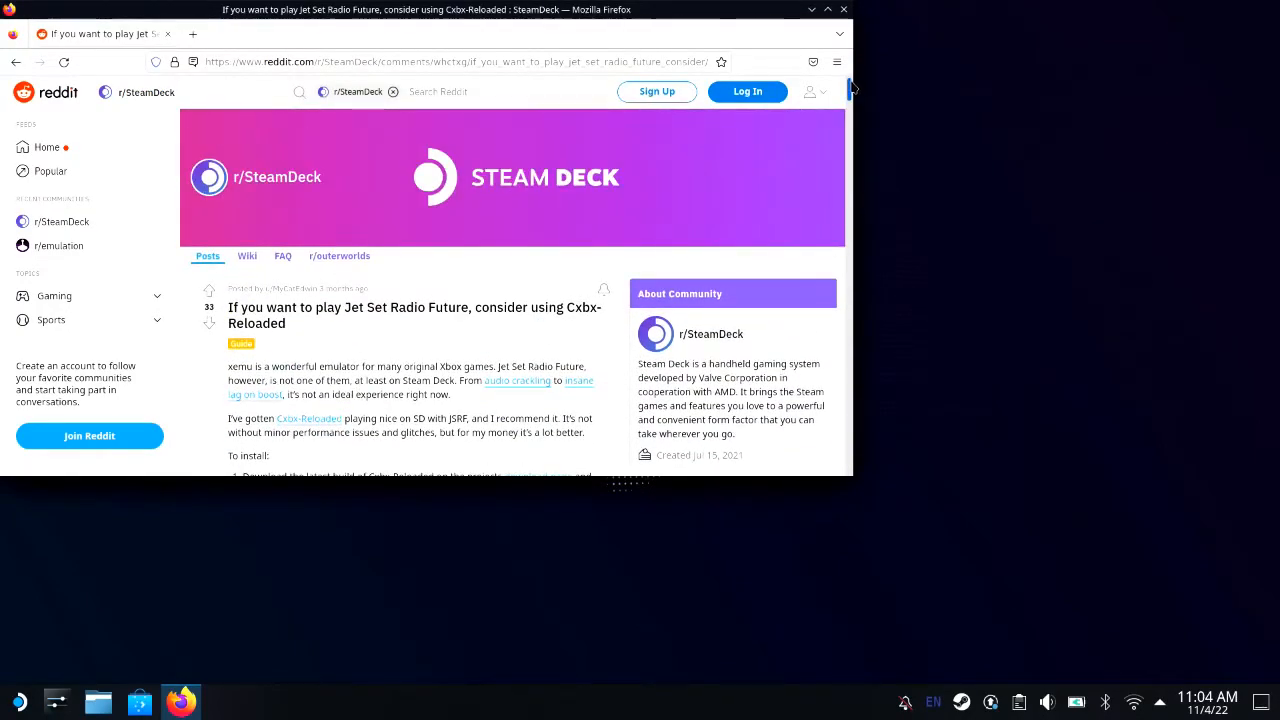
mouse_move(852, 93)
left_mouse_down()
mouse_move(852, 140)
mouse_move(864, 105)
mouse_move(860, 125)
mouse_move(852, 80)
mouse_move(850, 112)
mouse_move(841, 89)
mouse_move(856, 111)
mouse_move(858, 94)
left_mouse_up()
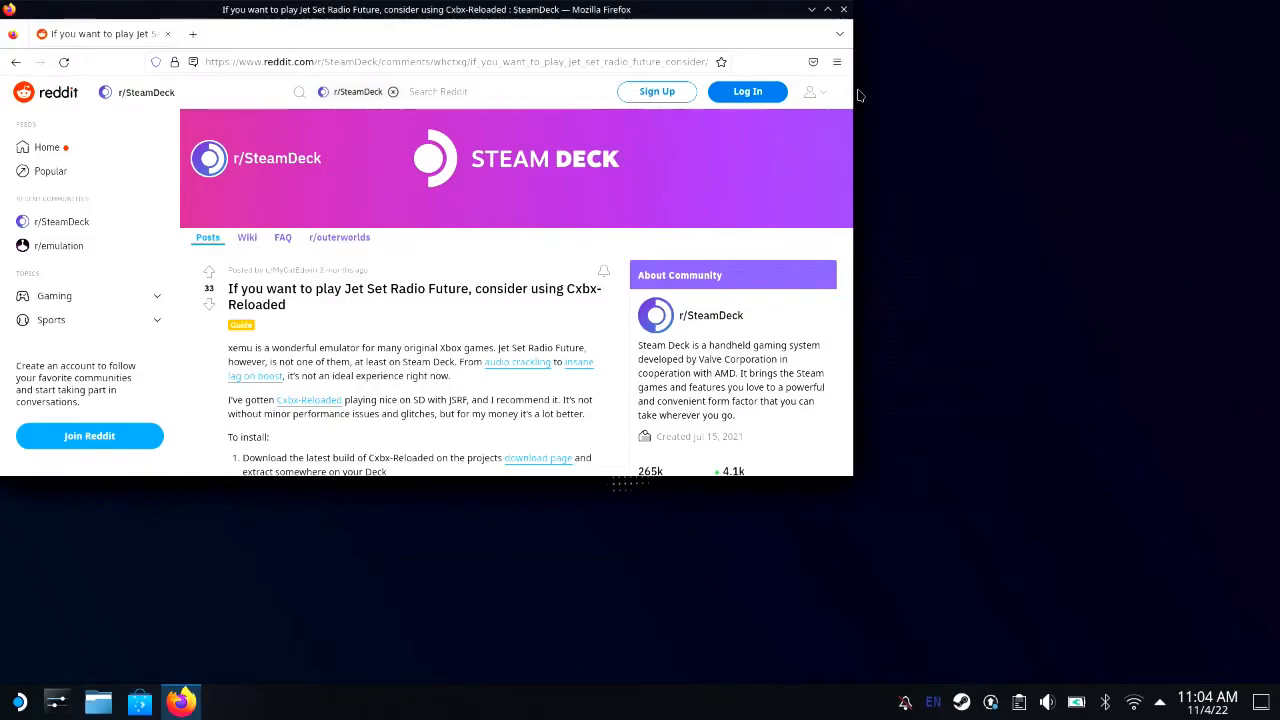
left_click(826, 11)
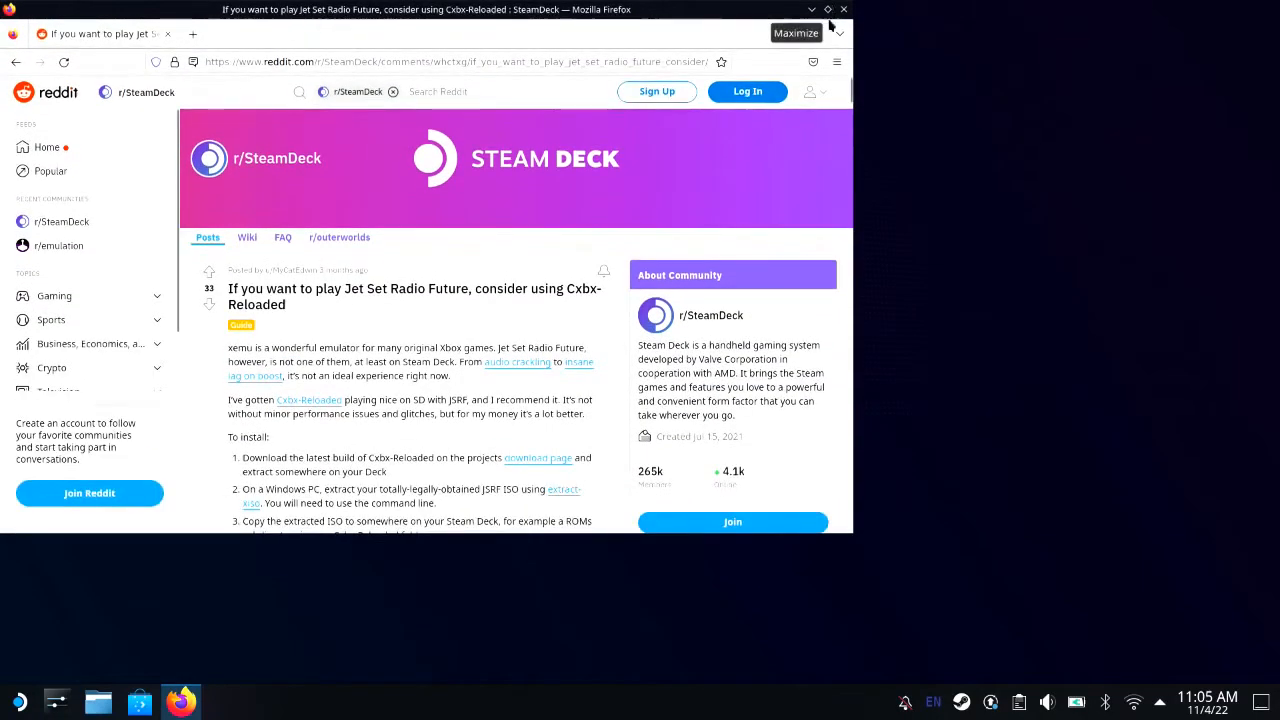
left_click(827, 11)
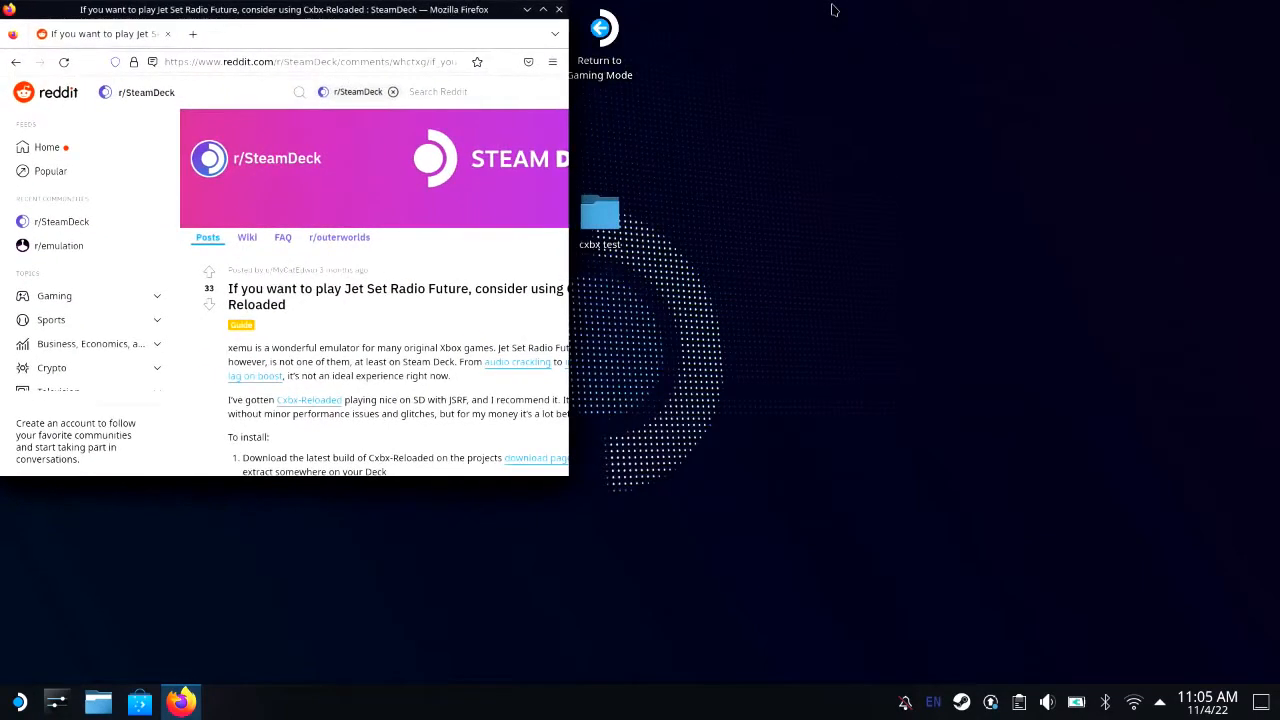
left_click(543, 10)
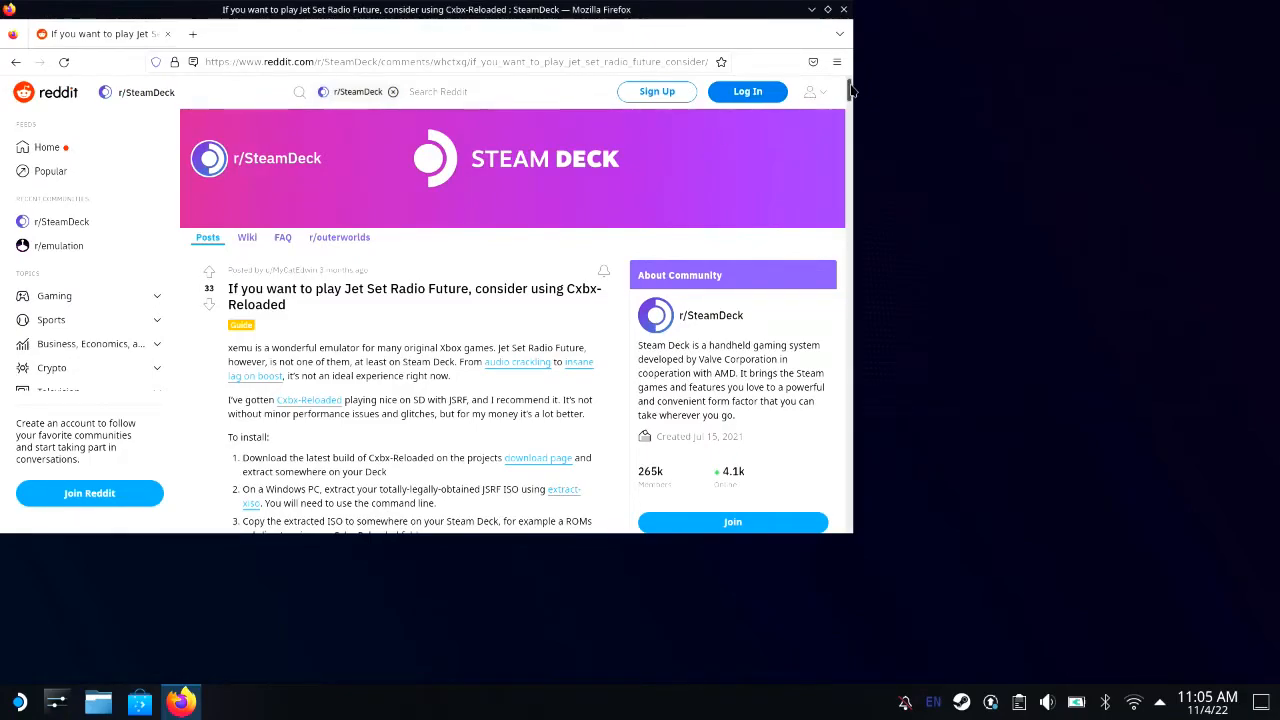
Go back to the search results, return to the Reddit post, and examine its numbered installation instructions
left_click(17, 62)
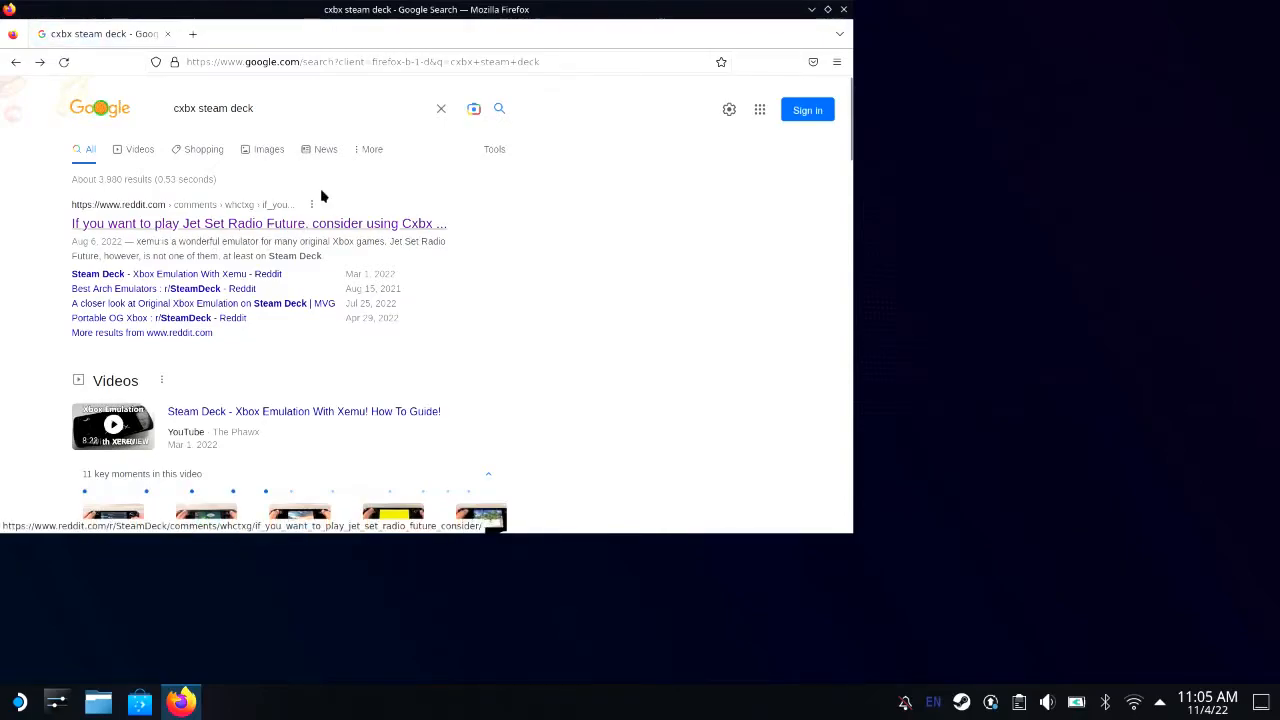
left_click(38, 62)
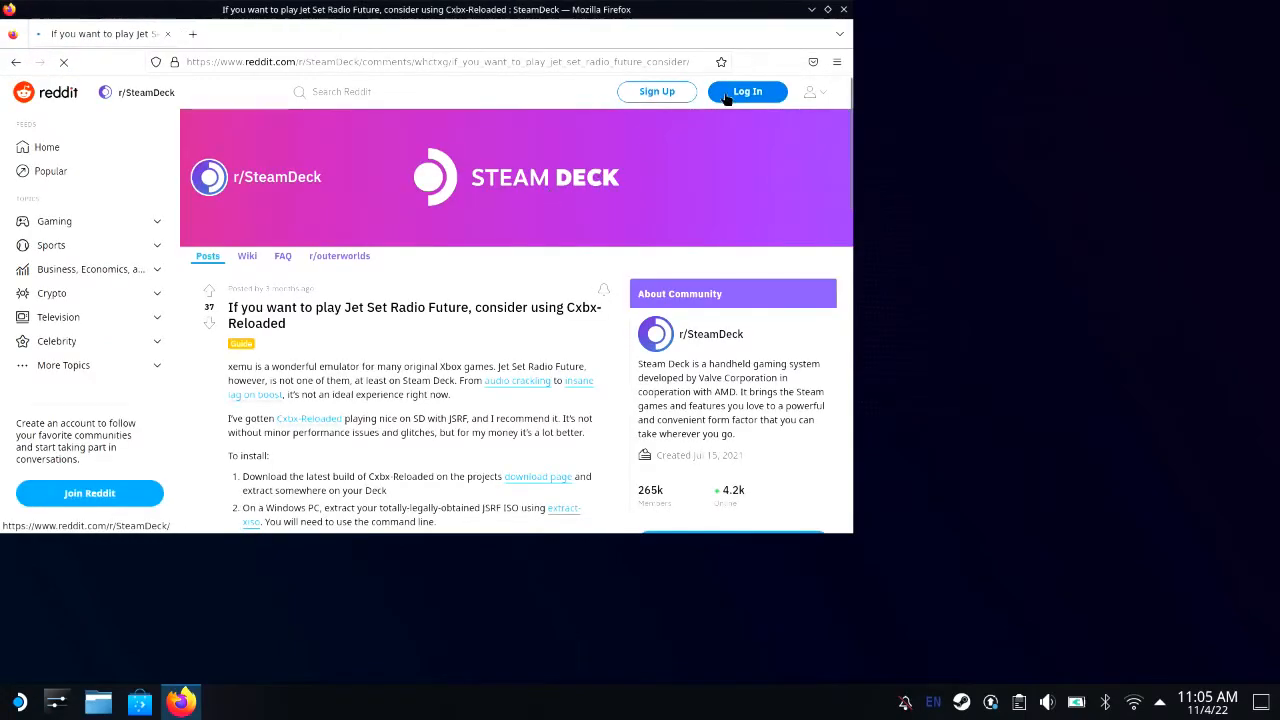
mouse_move(846, 101)
left_mouse_down()
mouse_move(837, 175)
mouse_move(838, 95)
left_mouse_up()
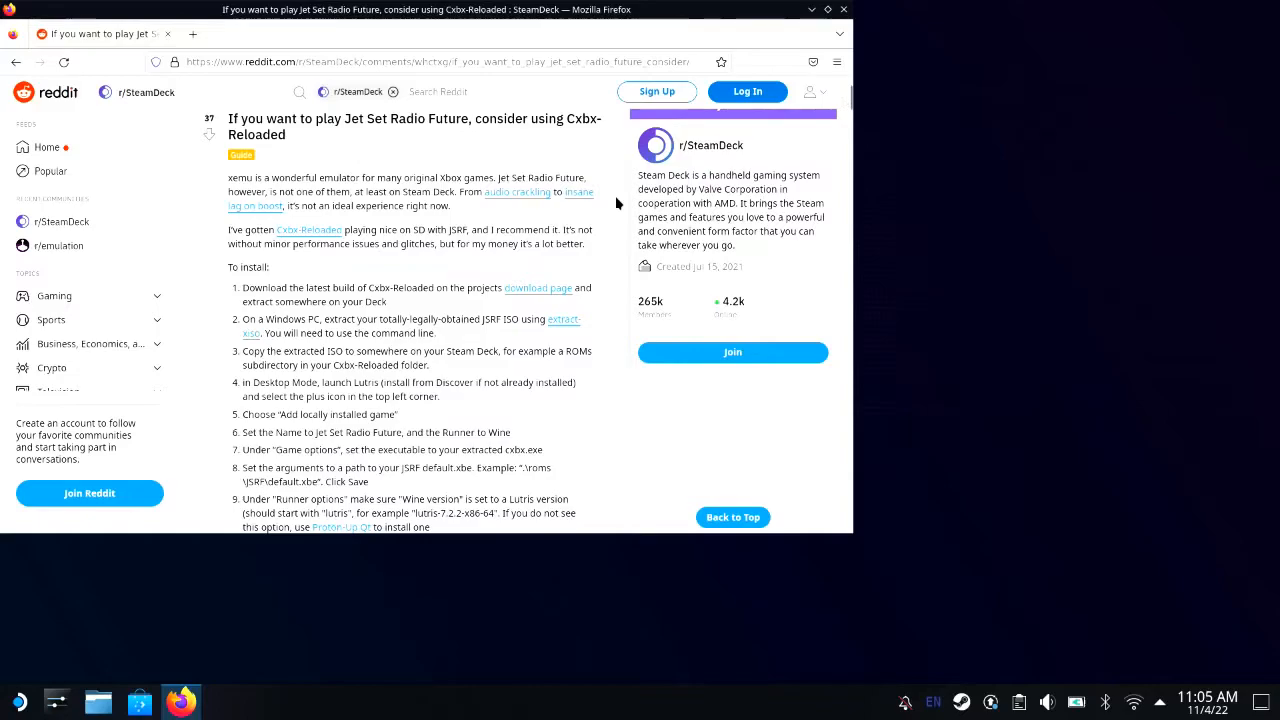
scroll(593, 275, "down", 3)
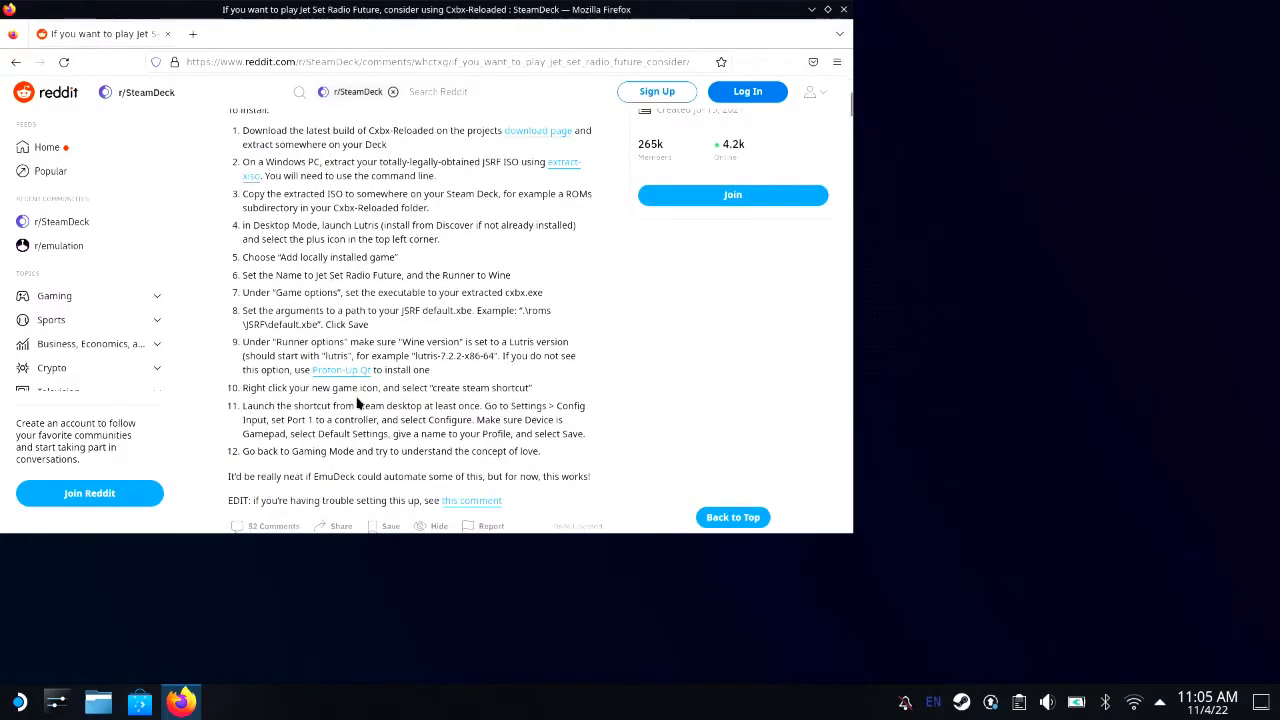
Open the guide's Proton-Up Qt link, find the ProtonUp-Qt AppImage download in the article, and close Firefox
left_click(365, 371)
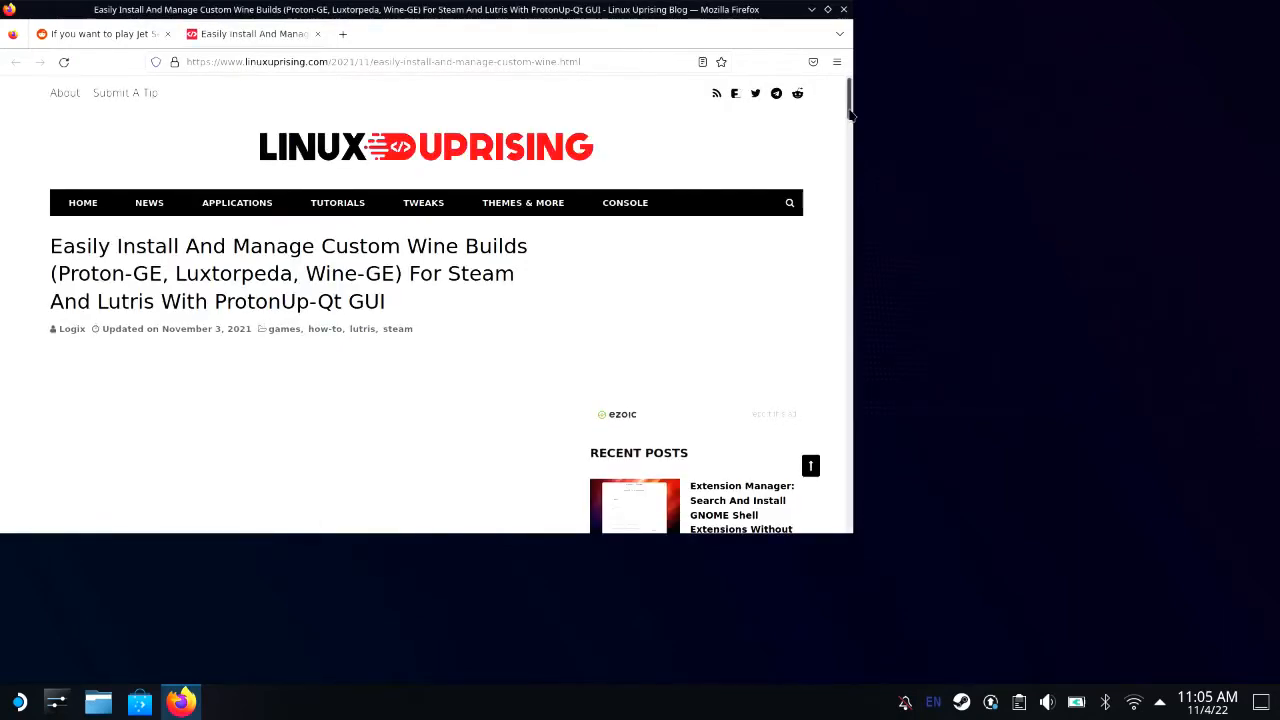
left_click_drag(848, 123, 846, 172)
left_click_drag(847, 188, 814, 457)
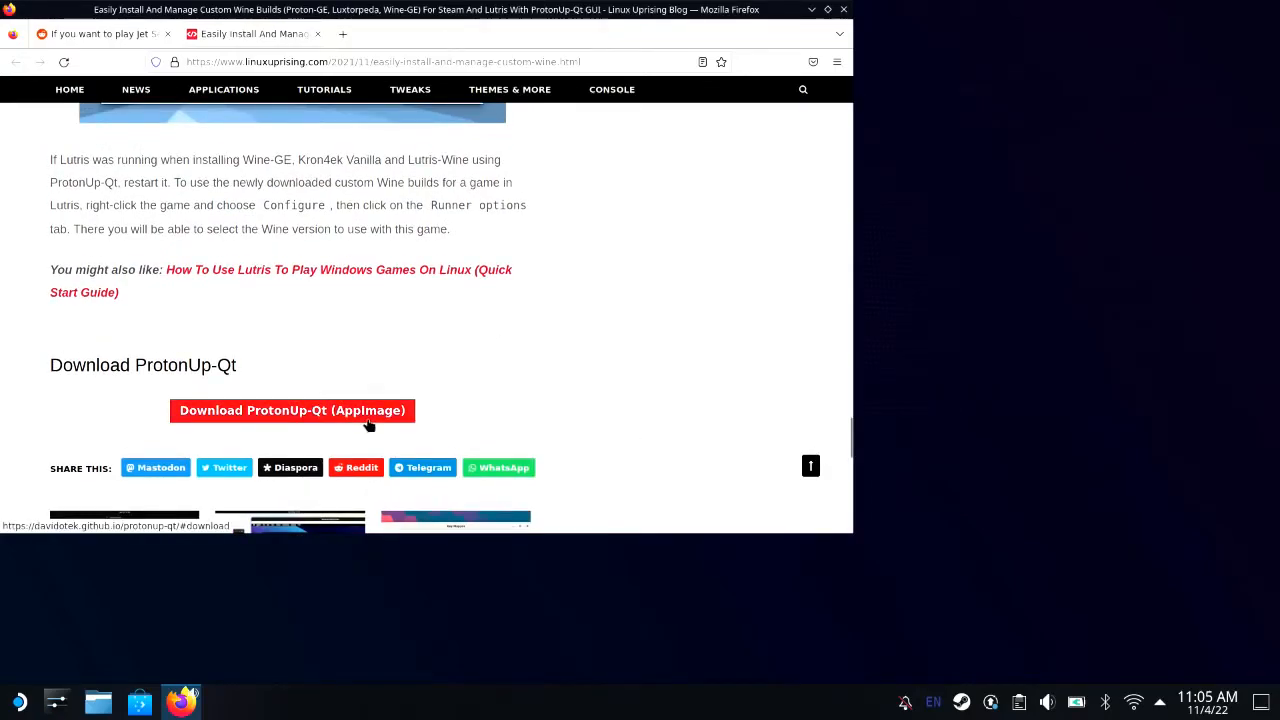
left_click(843, 9)
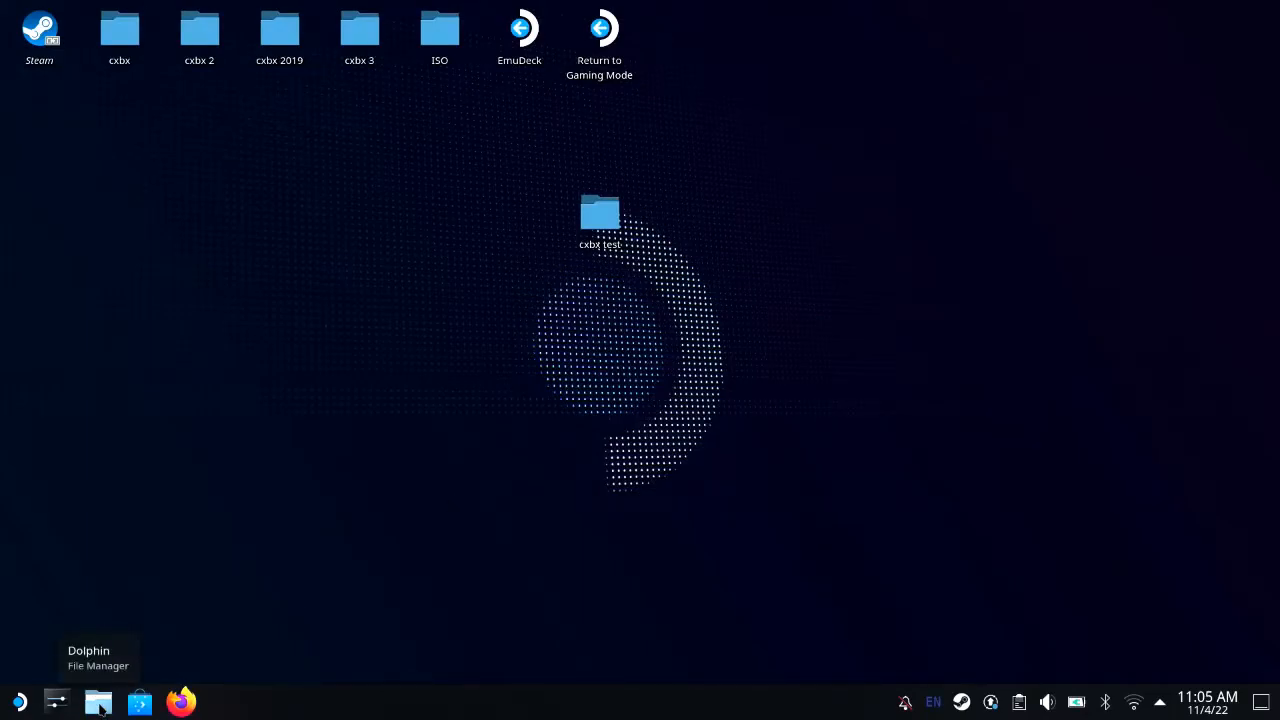
Open the Downloads folder in the Dolphin file manager and execute ProtonUp-Qt-2.7.4-x86_64.AppImage
right_click(98, 703)
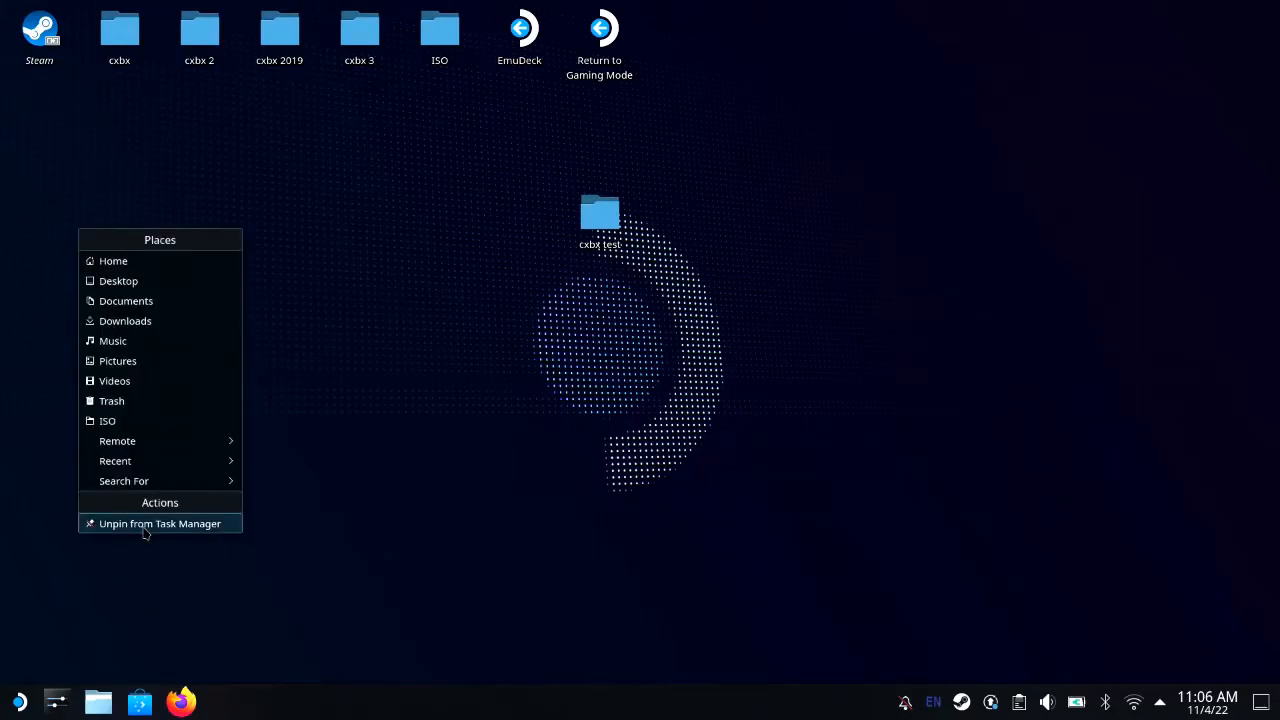
left_click(196, 322)
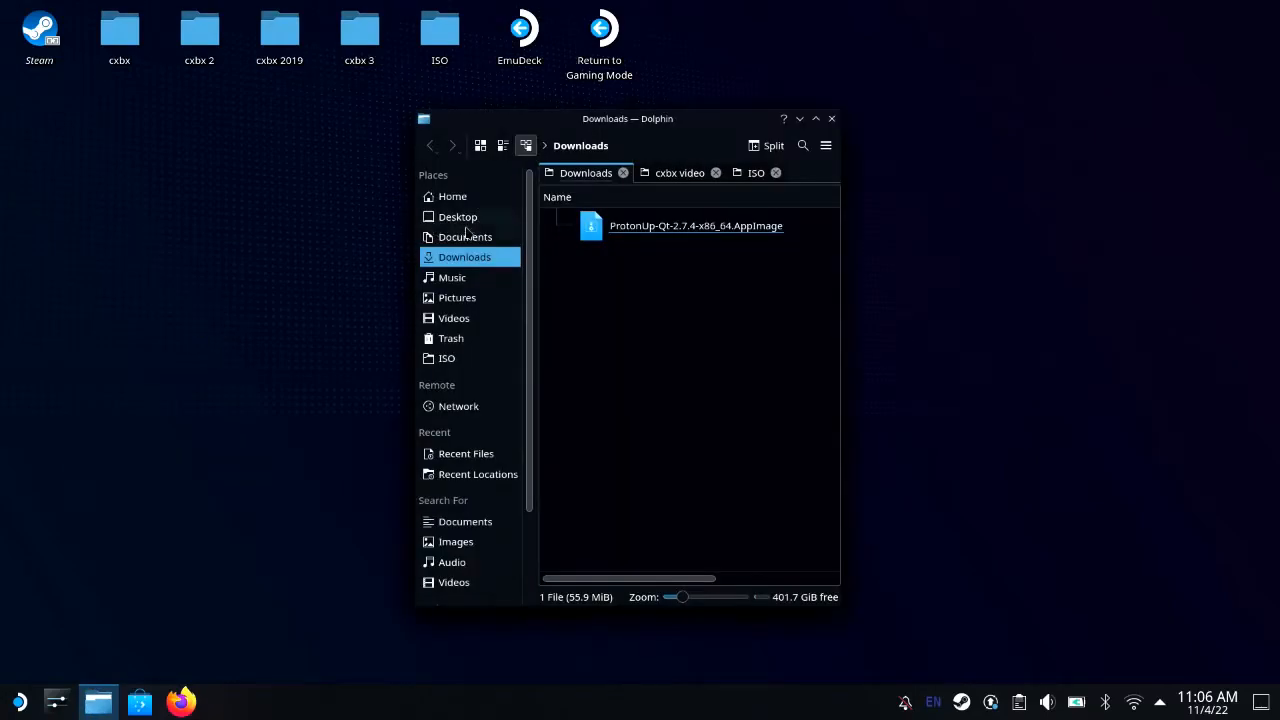
left_click(663, 220)
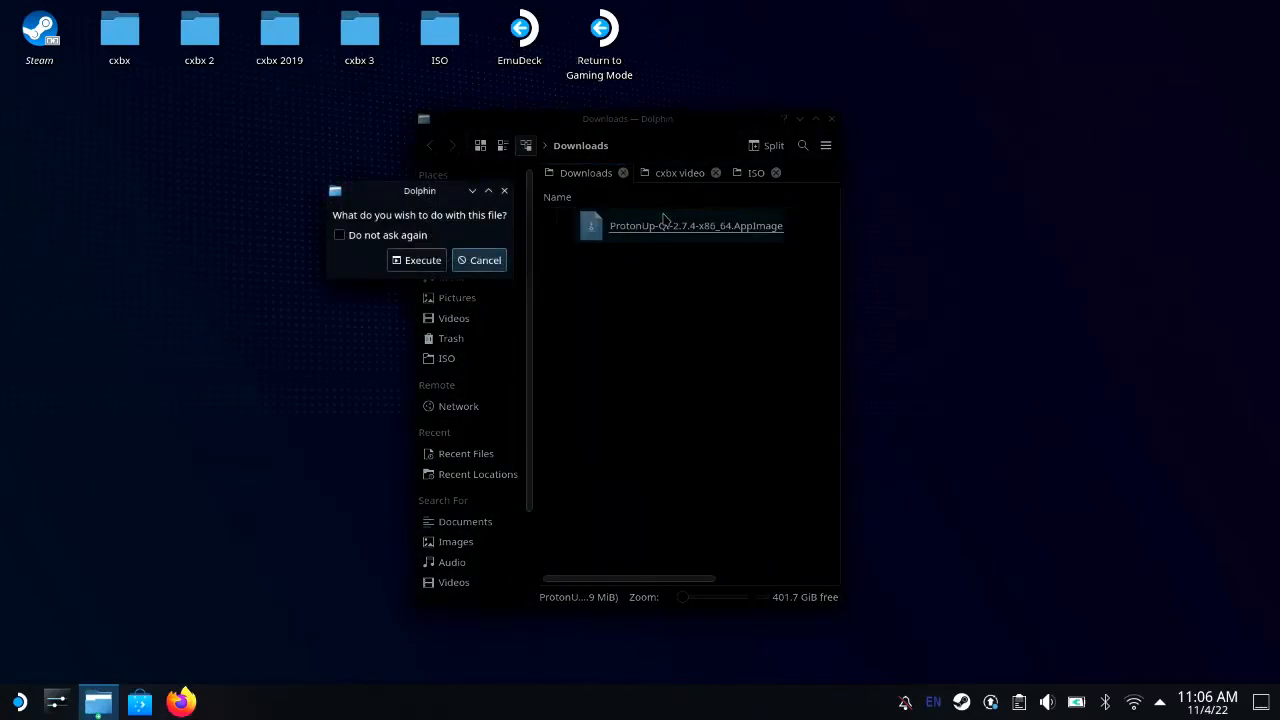
left_click(410, 261)
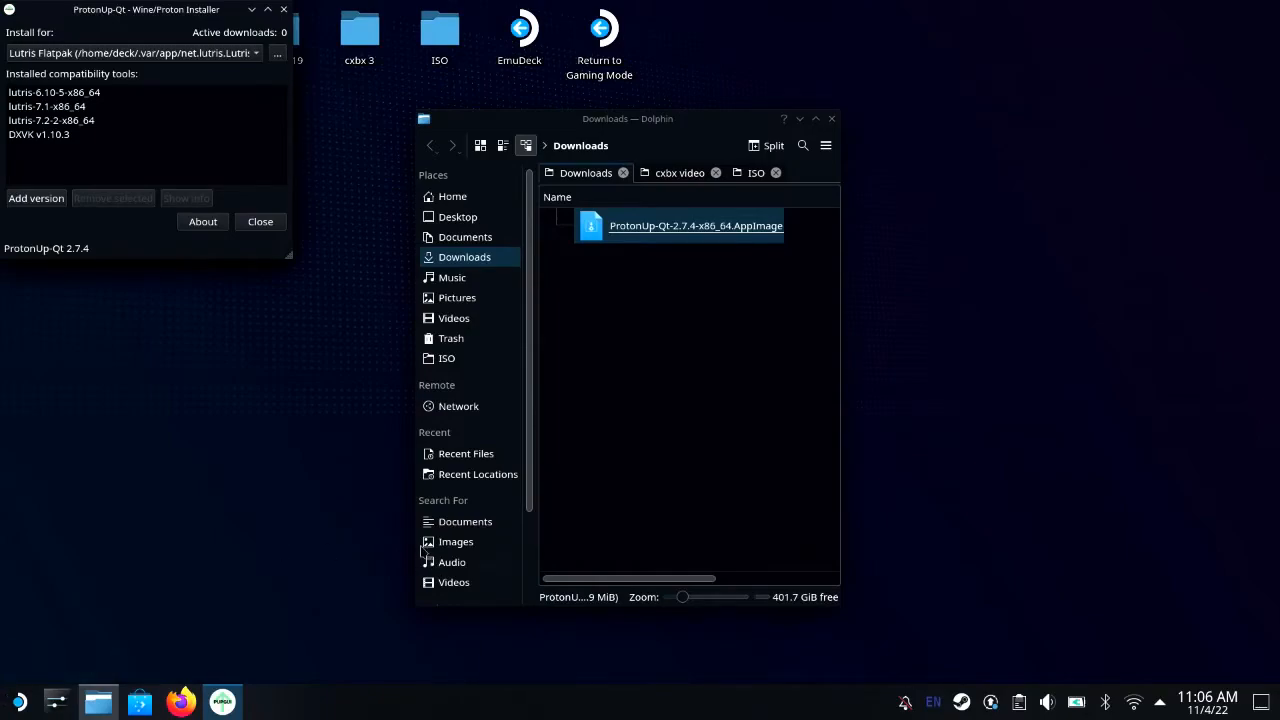
left_click(37, 198)
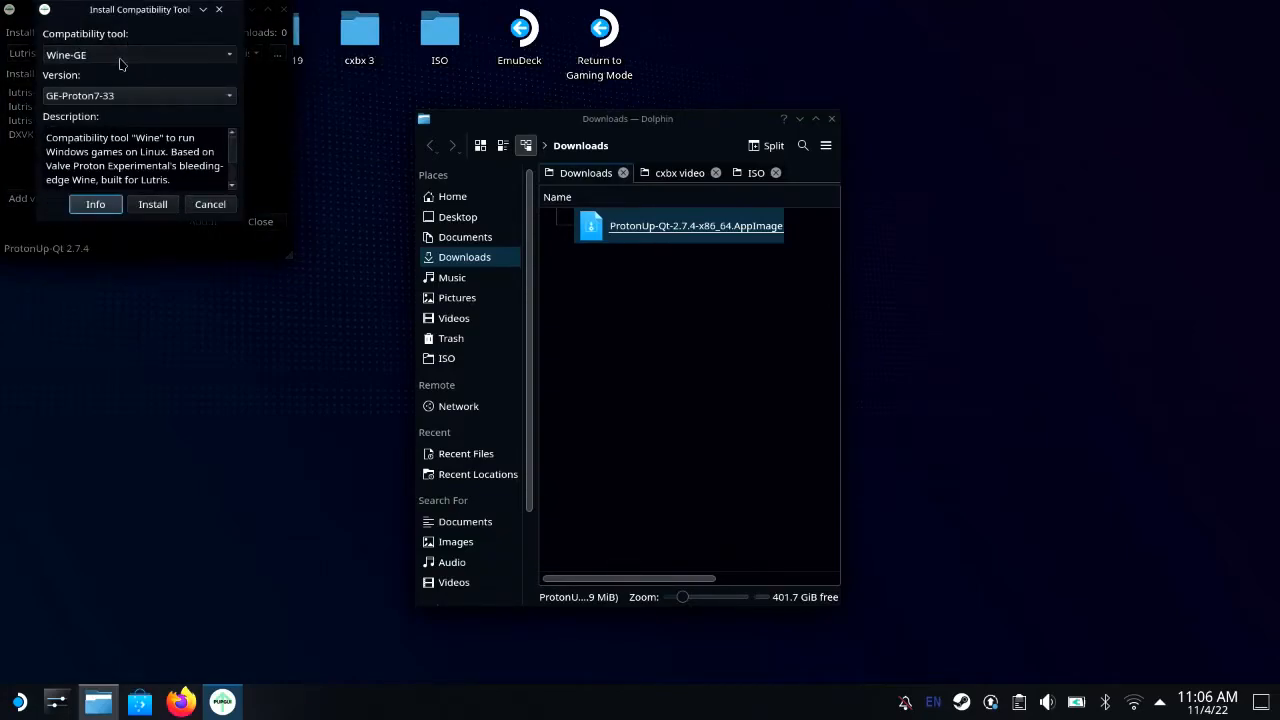
left_click(120, 55)
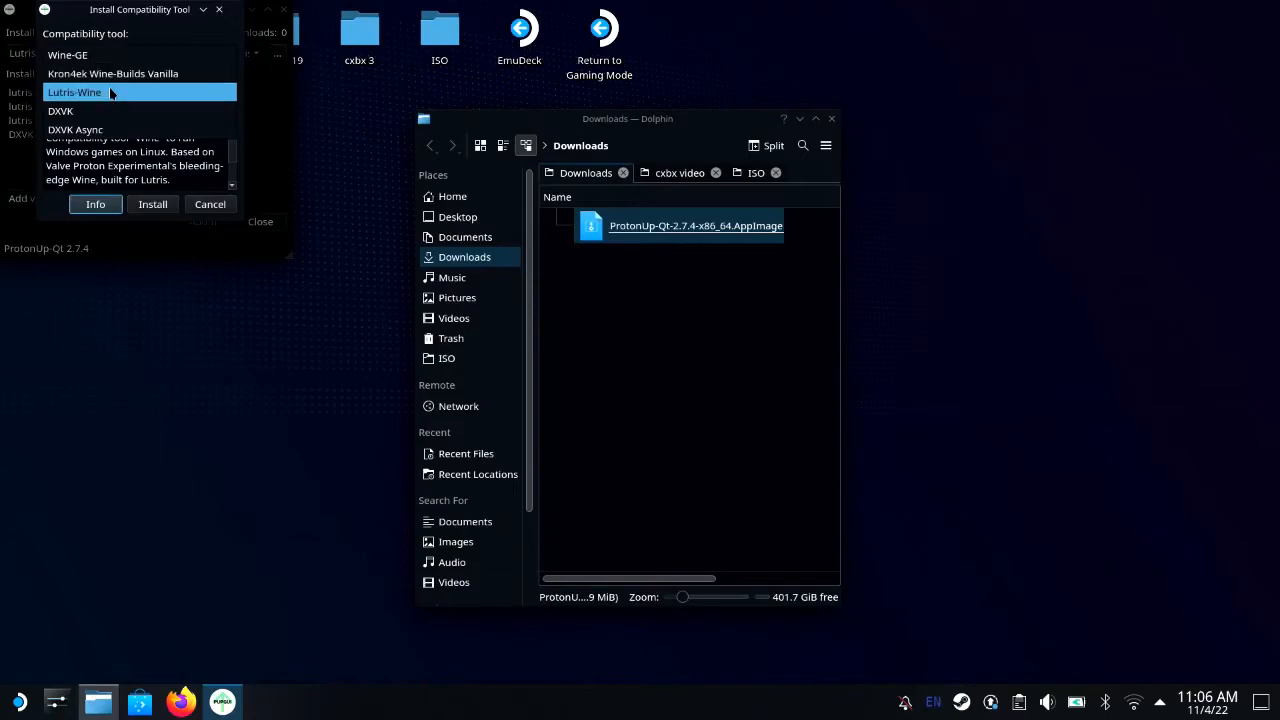
left_click(110, 93)
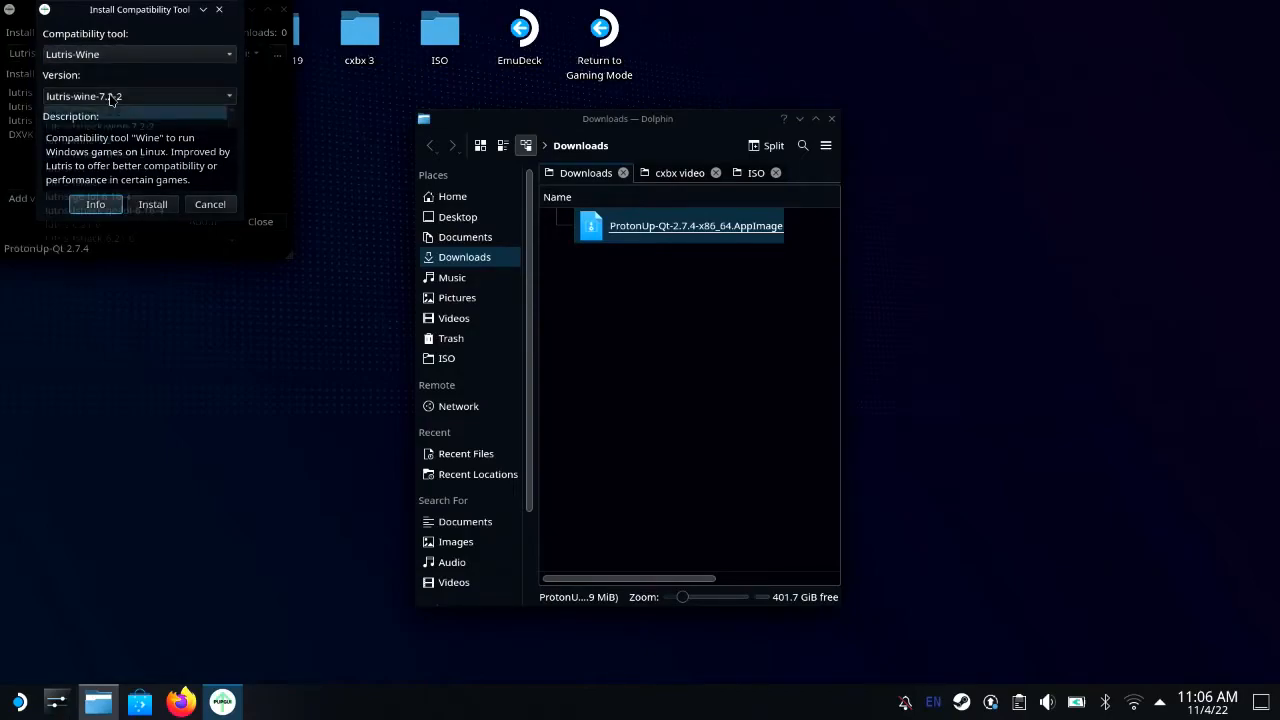
left_click(111, 96)
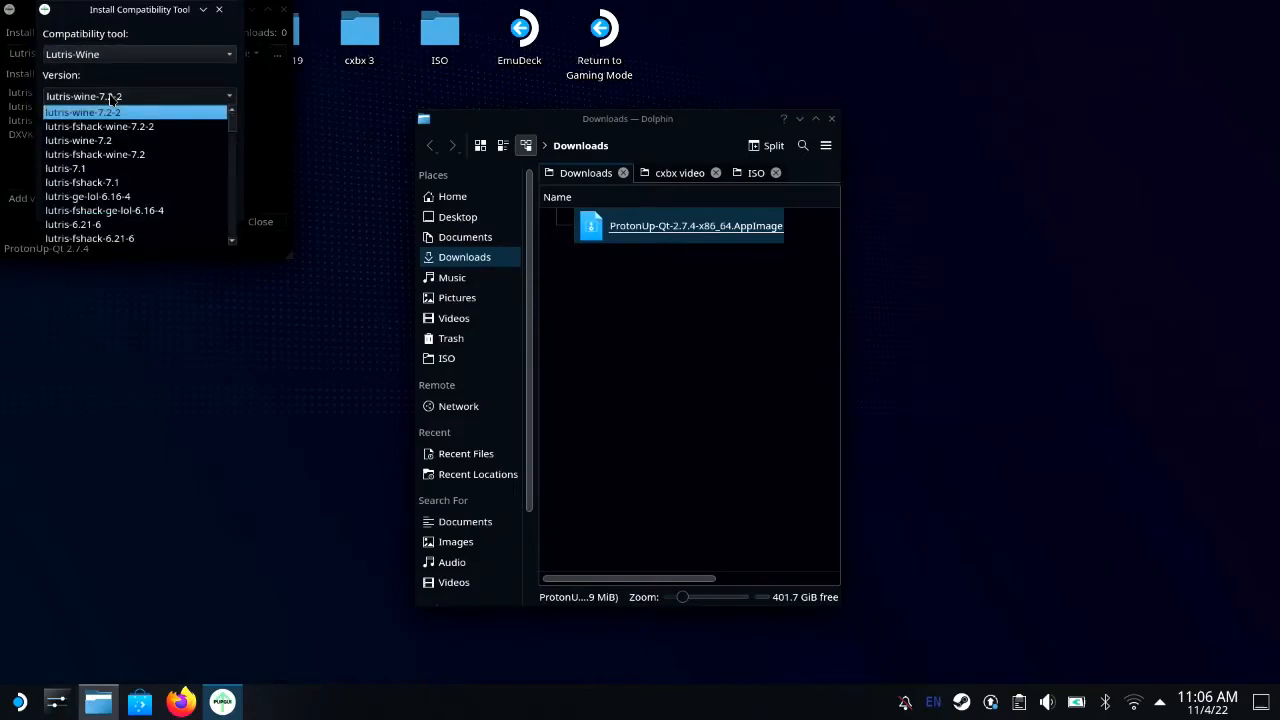
left_click(114, 168)
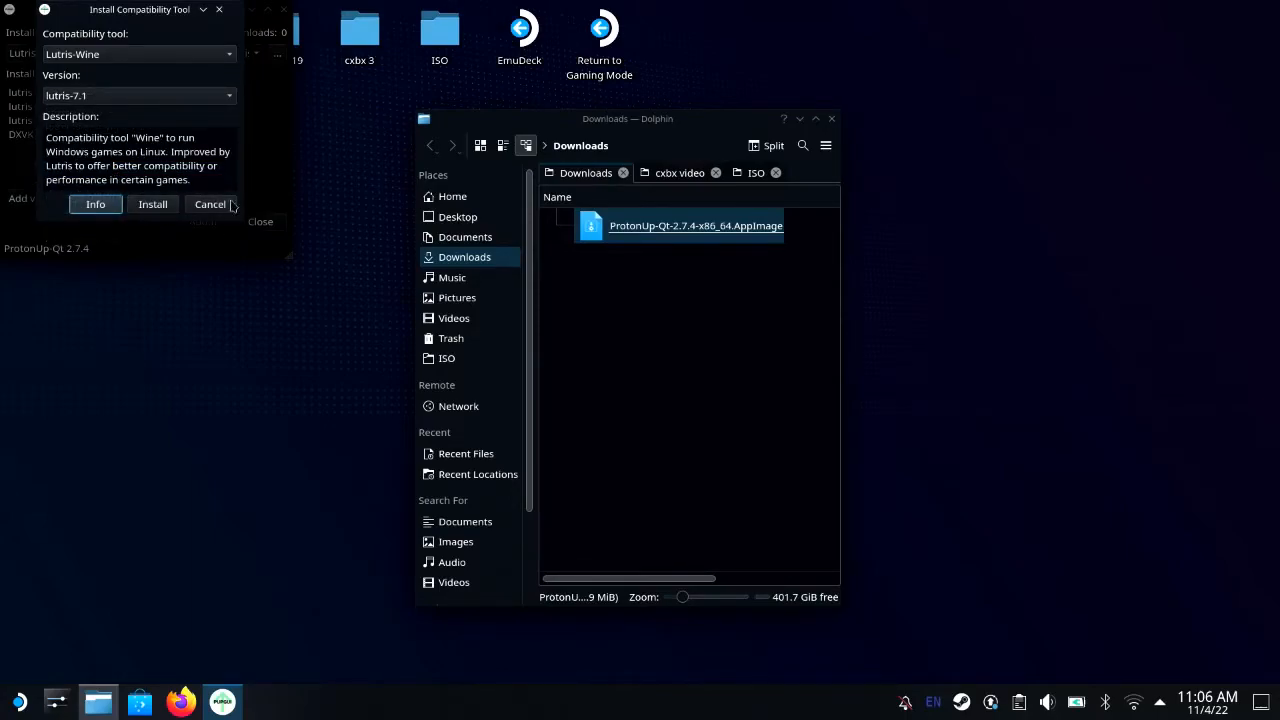
left_click(203, 207)
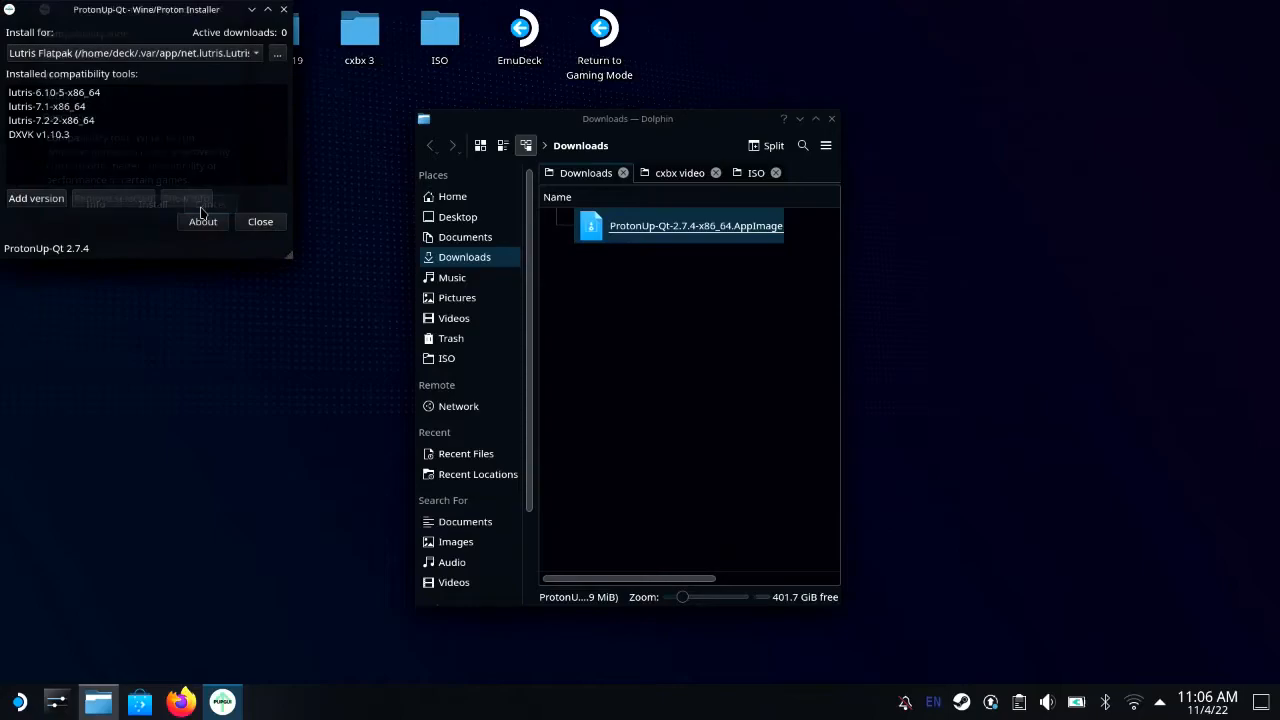
Install the Lutris-Wine compatibility tool version lutris-6.21-6 for Lutris Flatpak, and close ProtonUp-Qt and the file manager
left_click(46, 200)
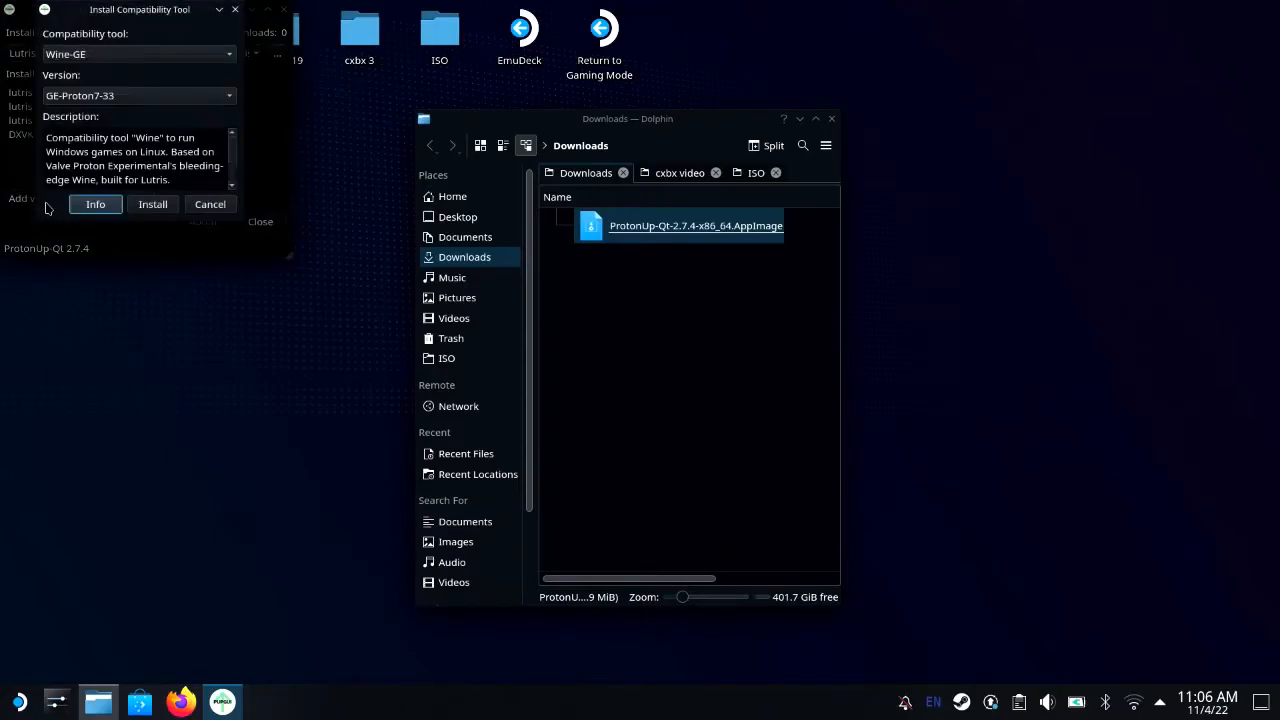
left_click(133, 95)
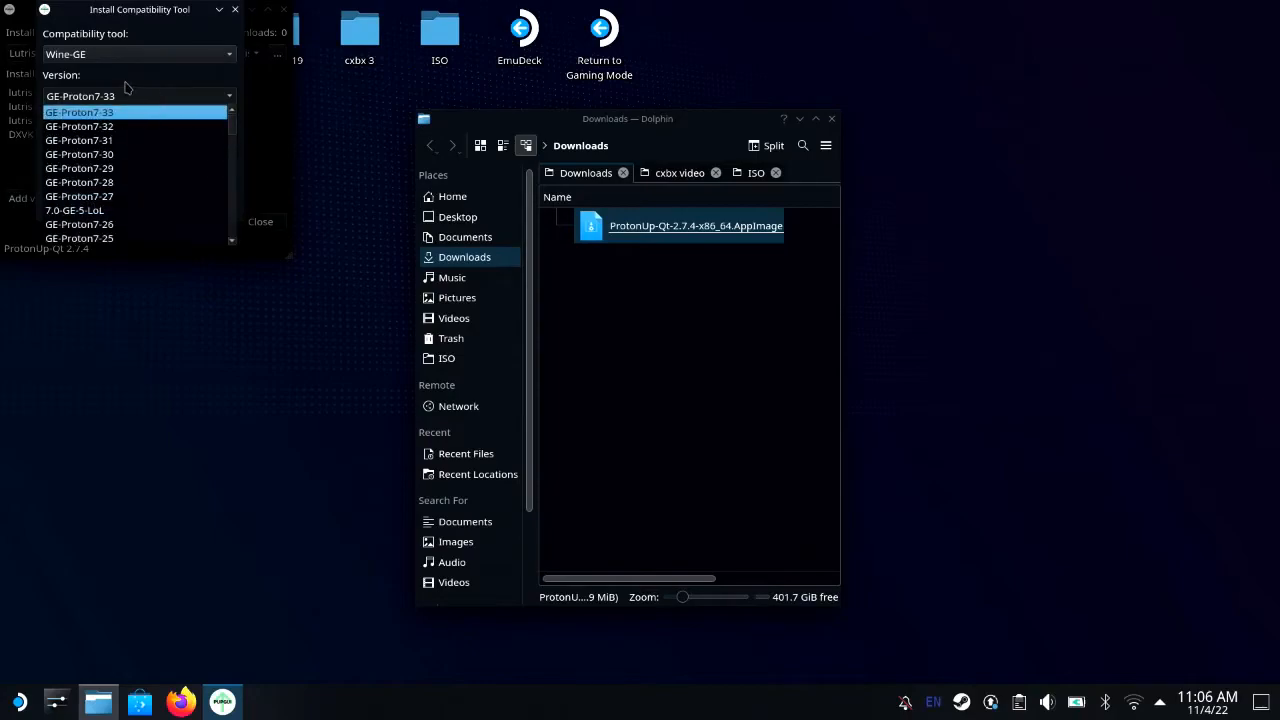
left_click(137, 66)
left_click(137, 58)
left_click(128, 92)
left_click(130, 97)
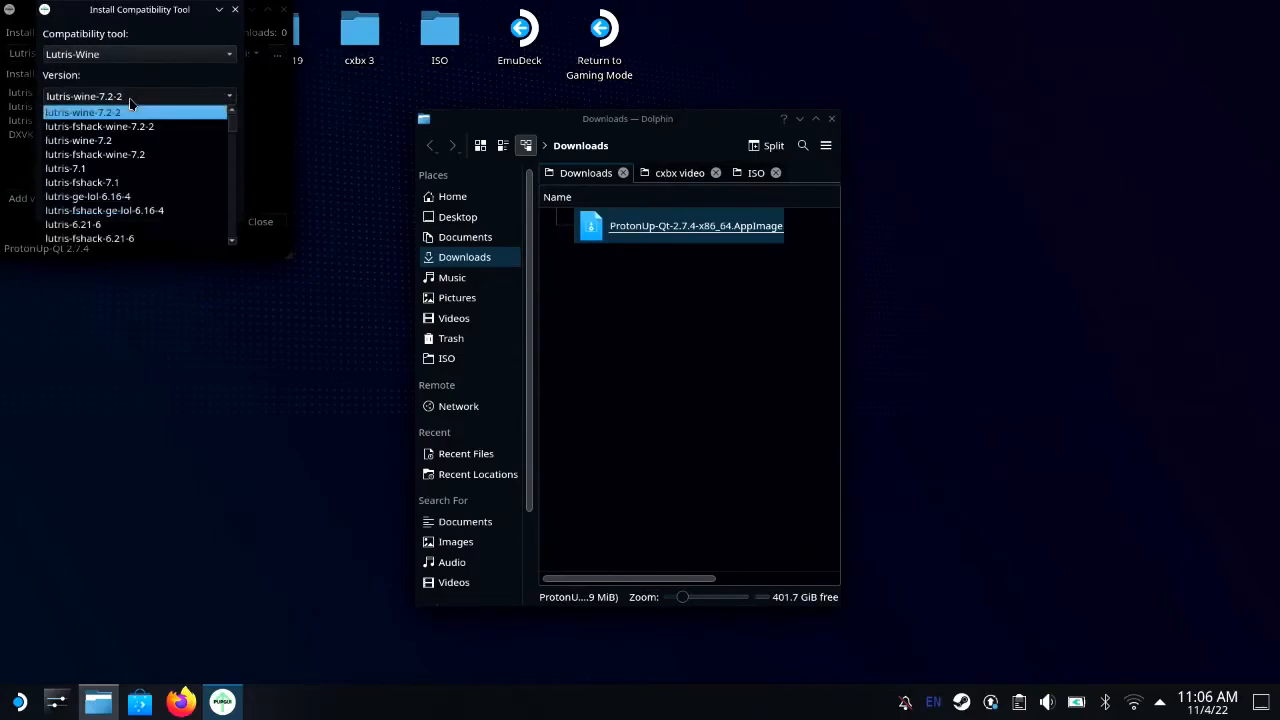
left_click_drag(230, 133, 230, 143)
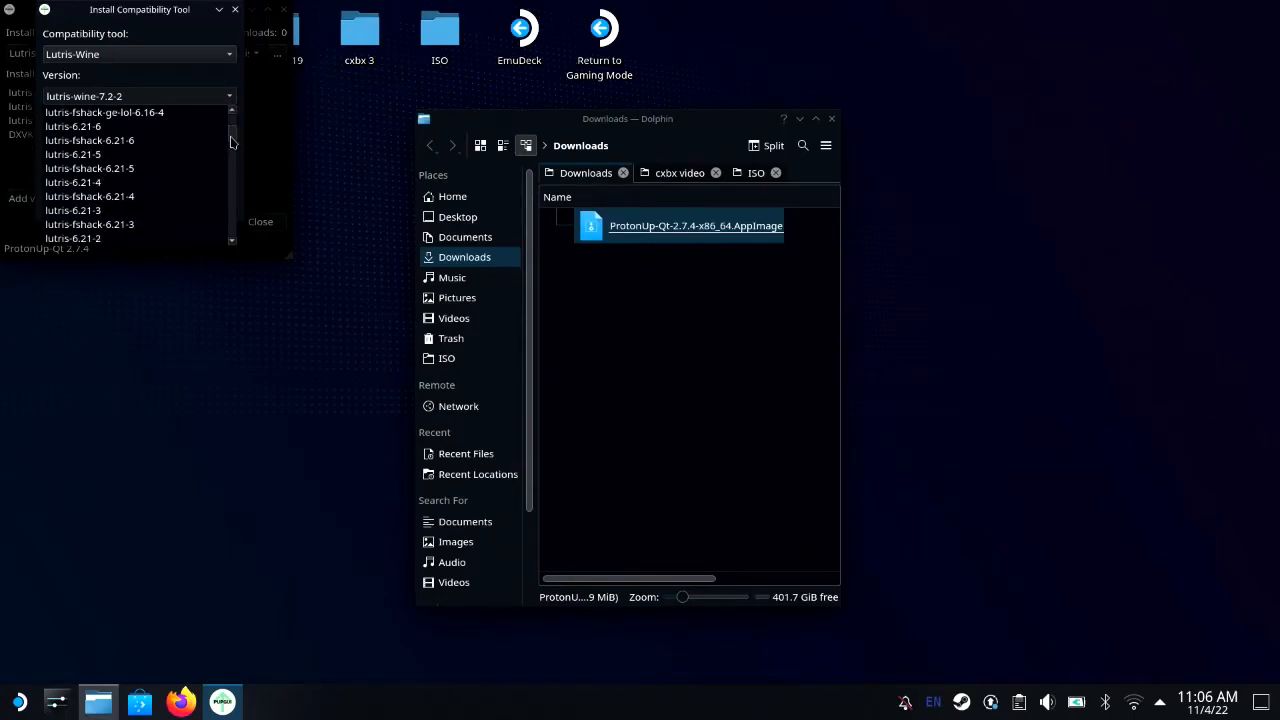
left_click(178, 127)
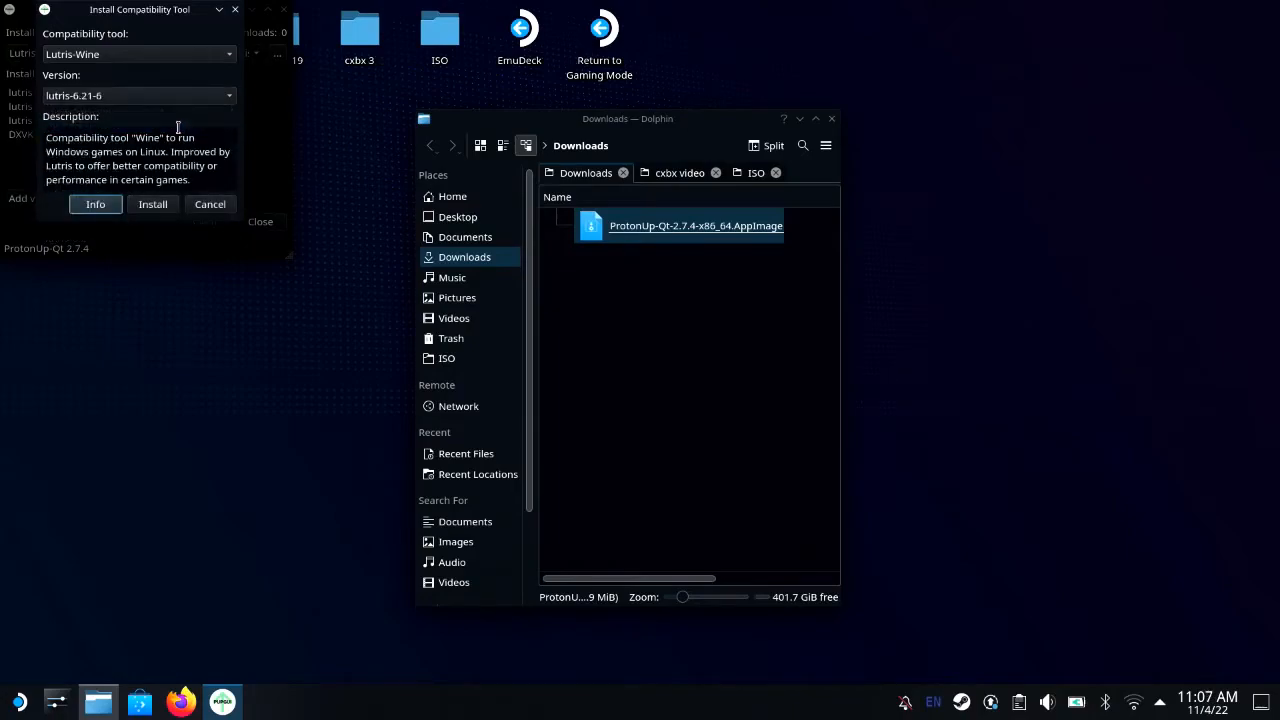
left_click(156, 205)
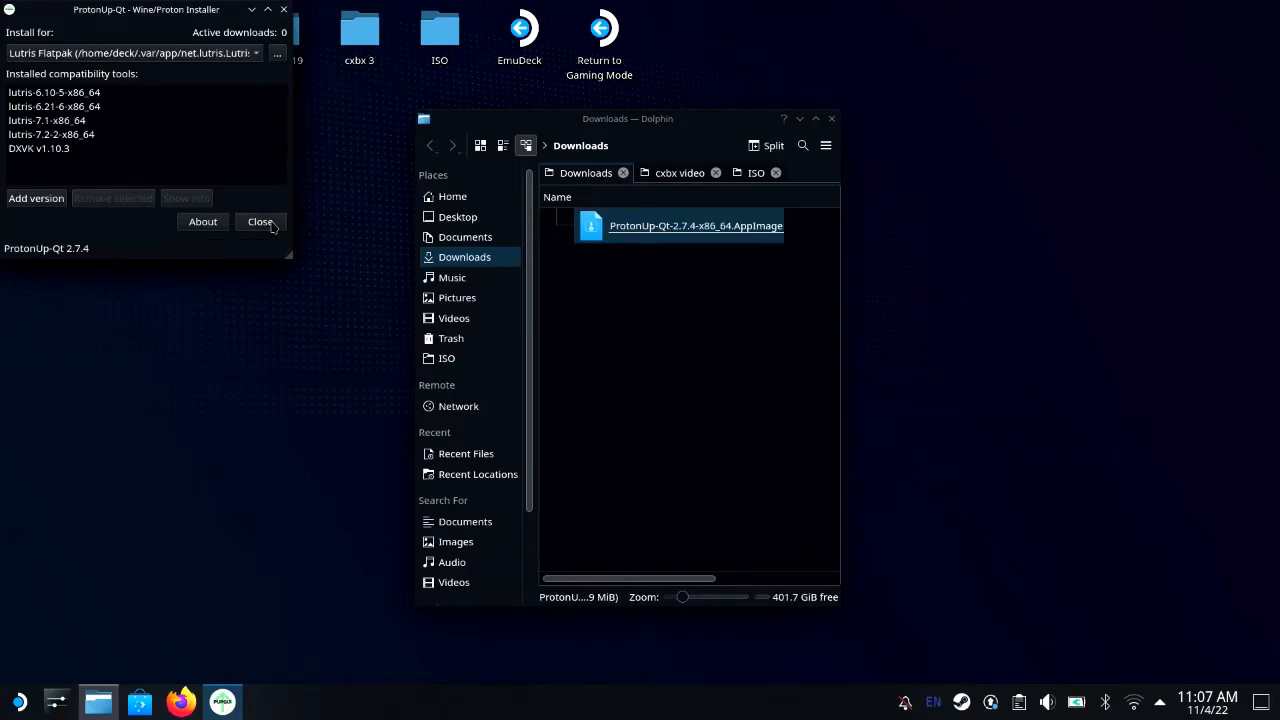
left_click(271, 226)
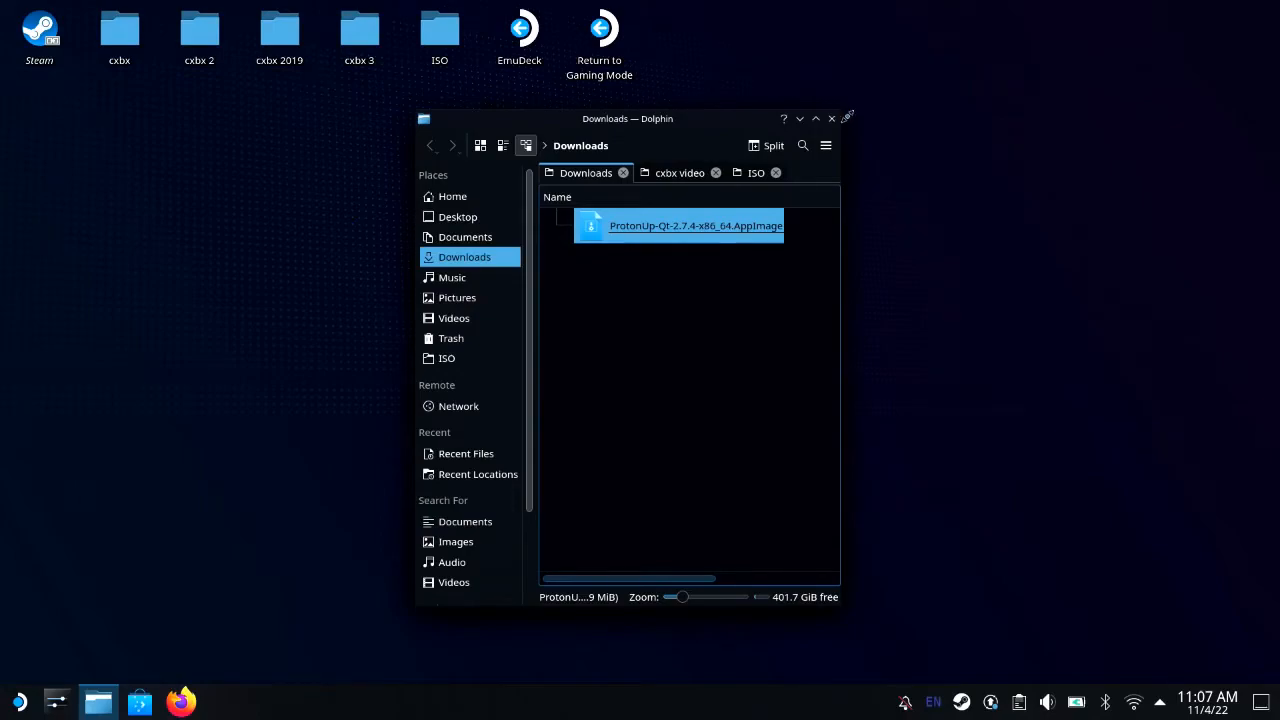
left_click(831, 119)
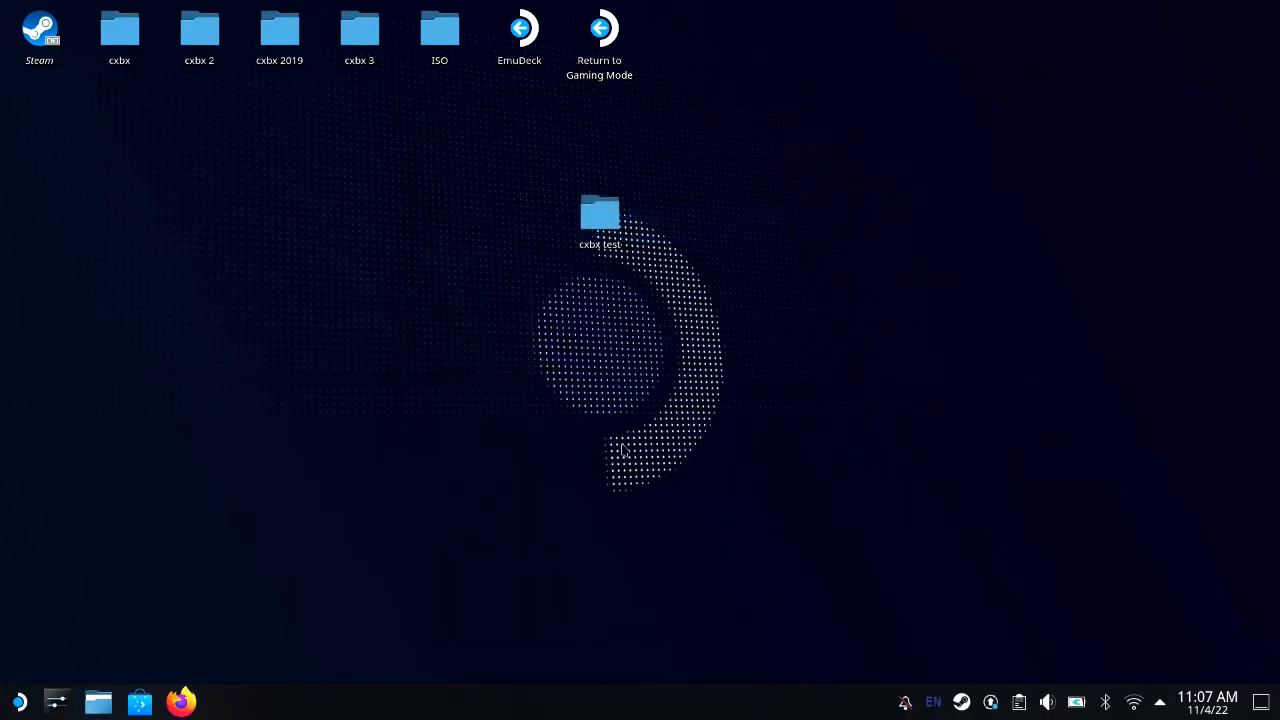
Find Lutris in the list of all installed applications and launch it
left_click(19, 702)
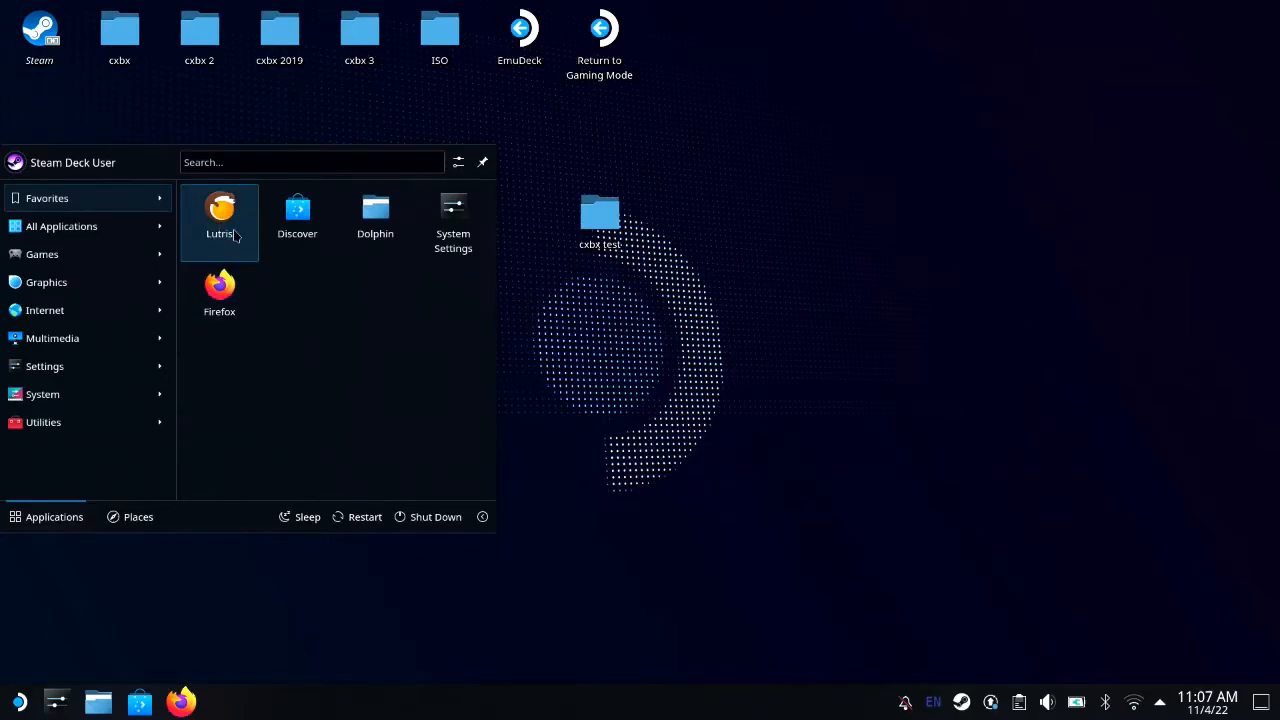
mouse_move(127, 228)
mouse_move(164, 193)
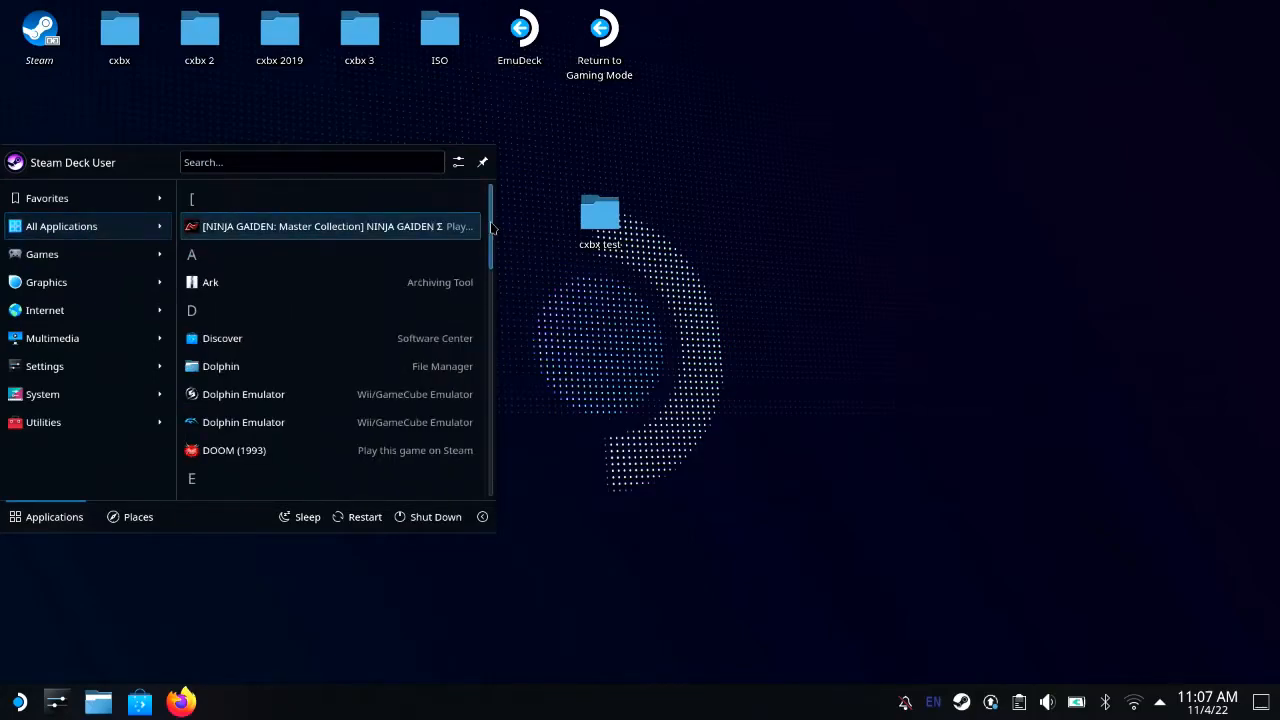
scroll(486, 233, "down", 1)
scroll(480, 270, "down", 5)
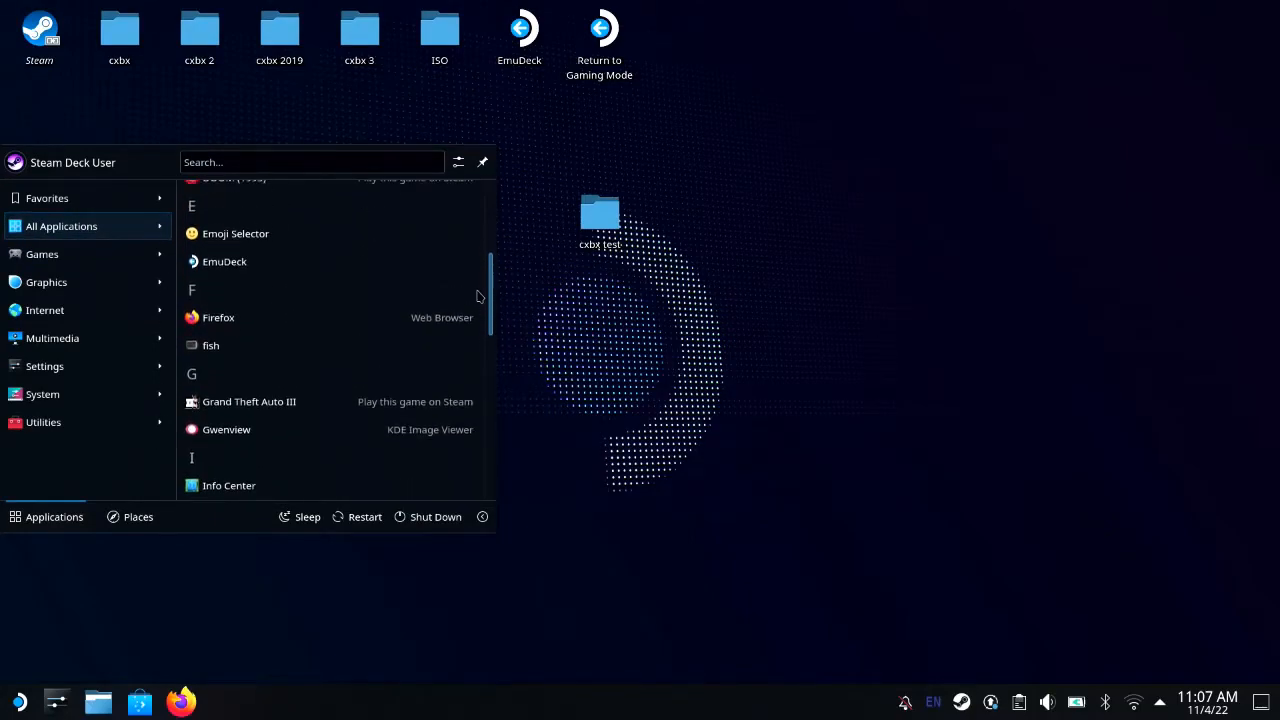
scroll(469, 317, "down", 5)
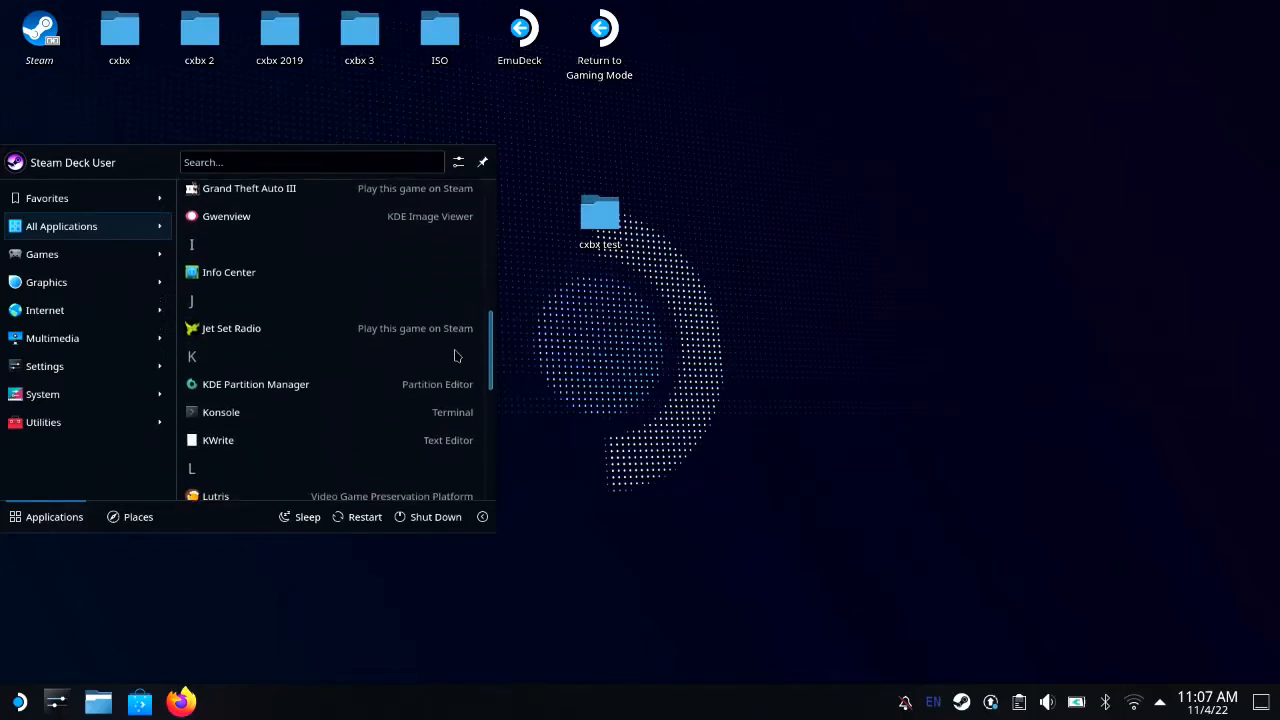
scroll(445, 405, "down", 1)
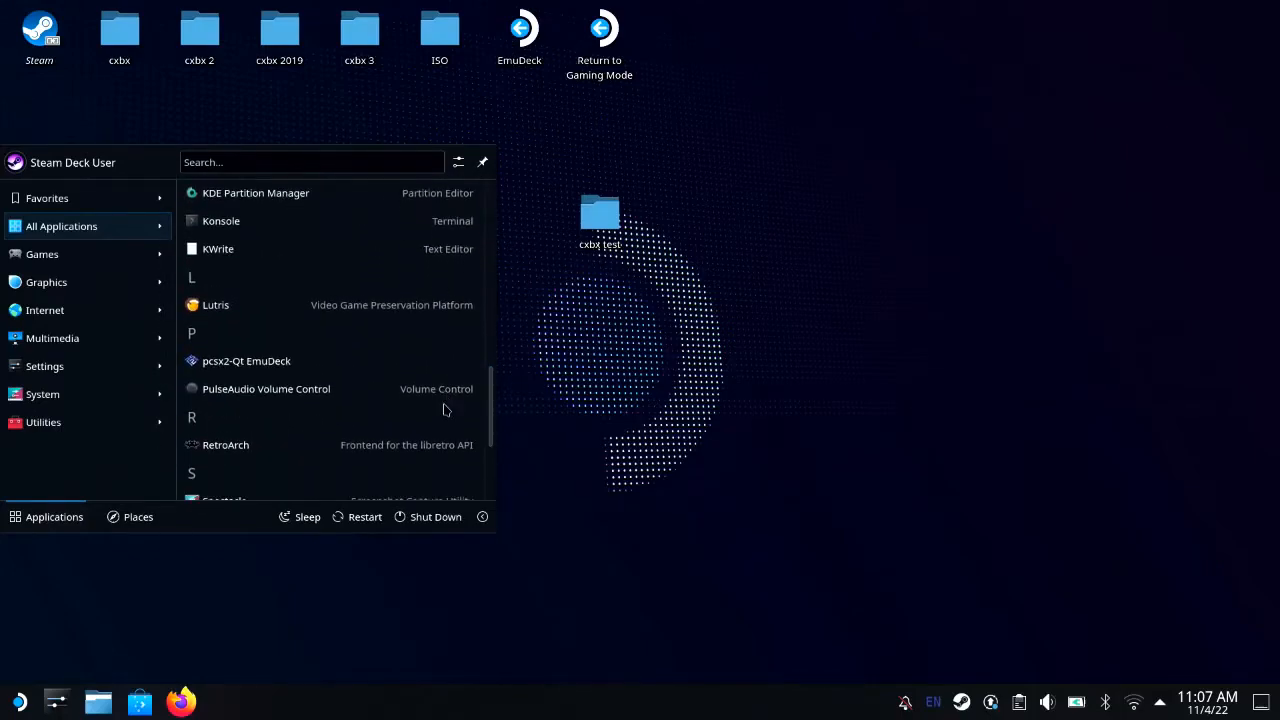
left_click(396, 314)
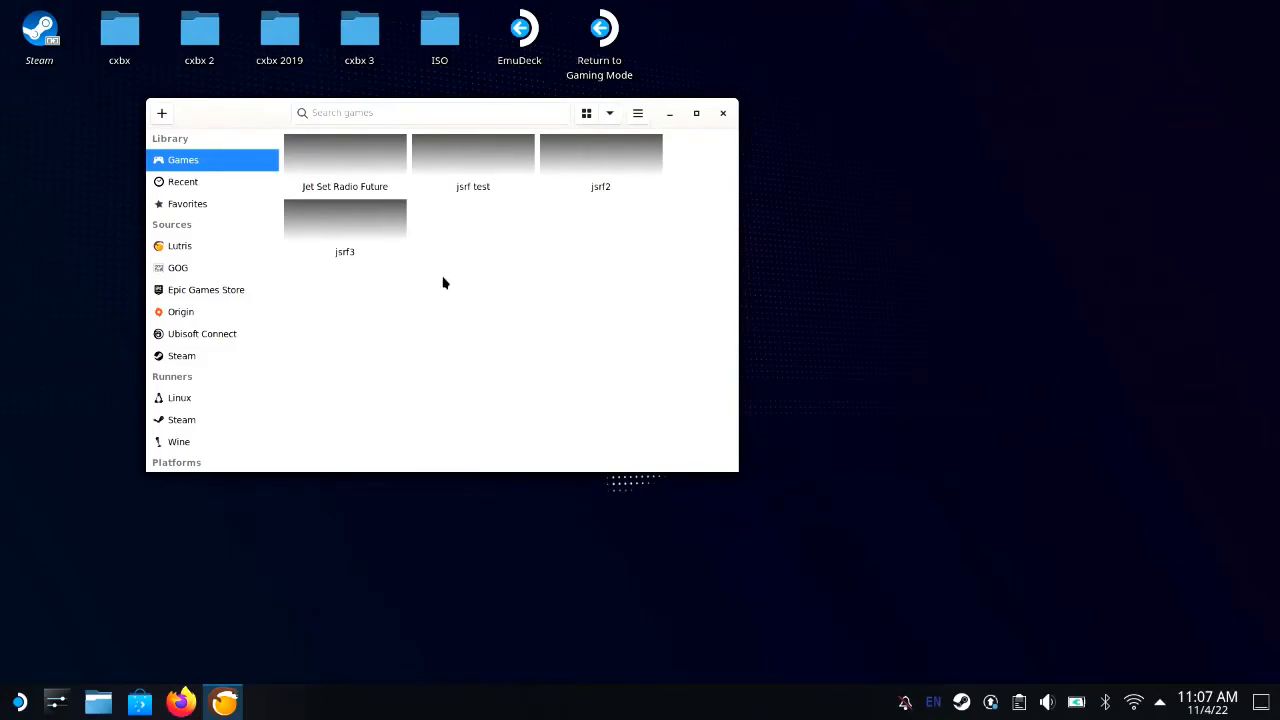
Remove the jsrf test game from the Lutris library
left_click(523, 169)
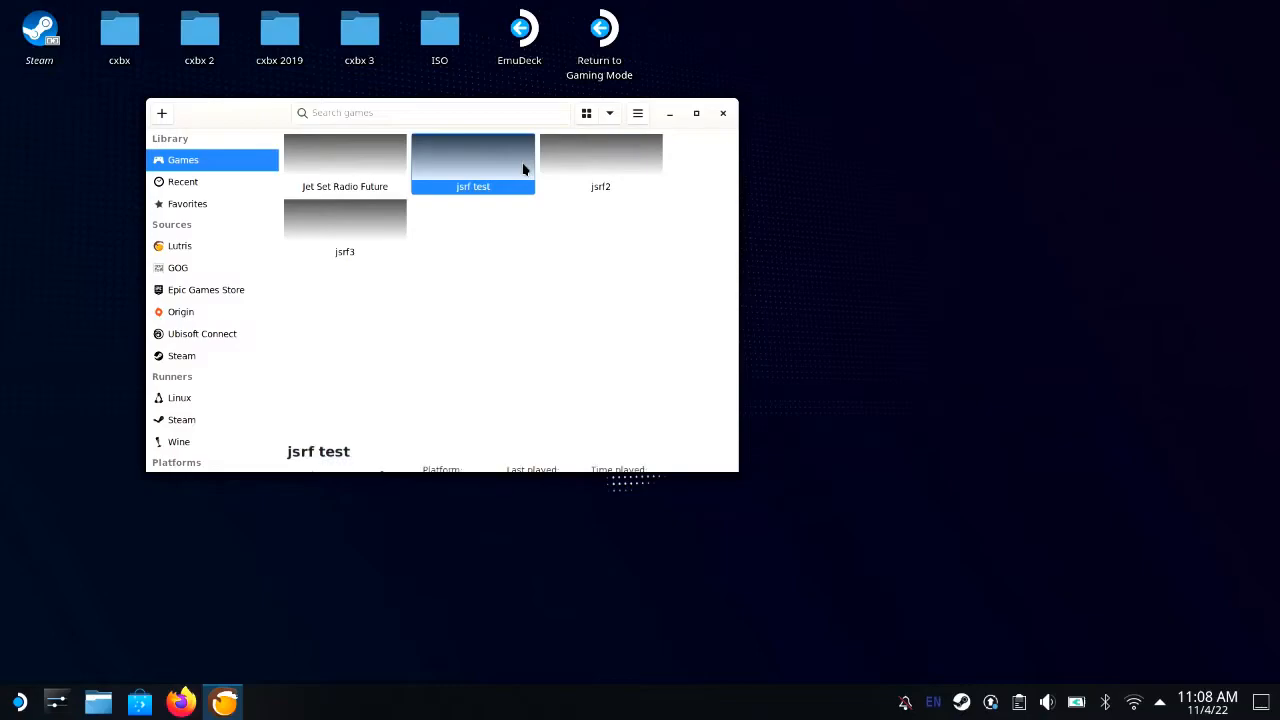
right_click(523, 169)
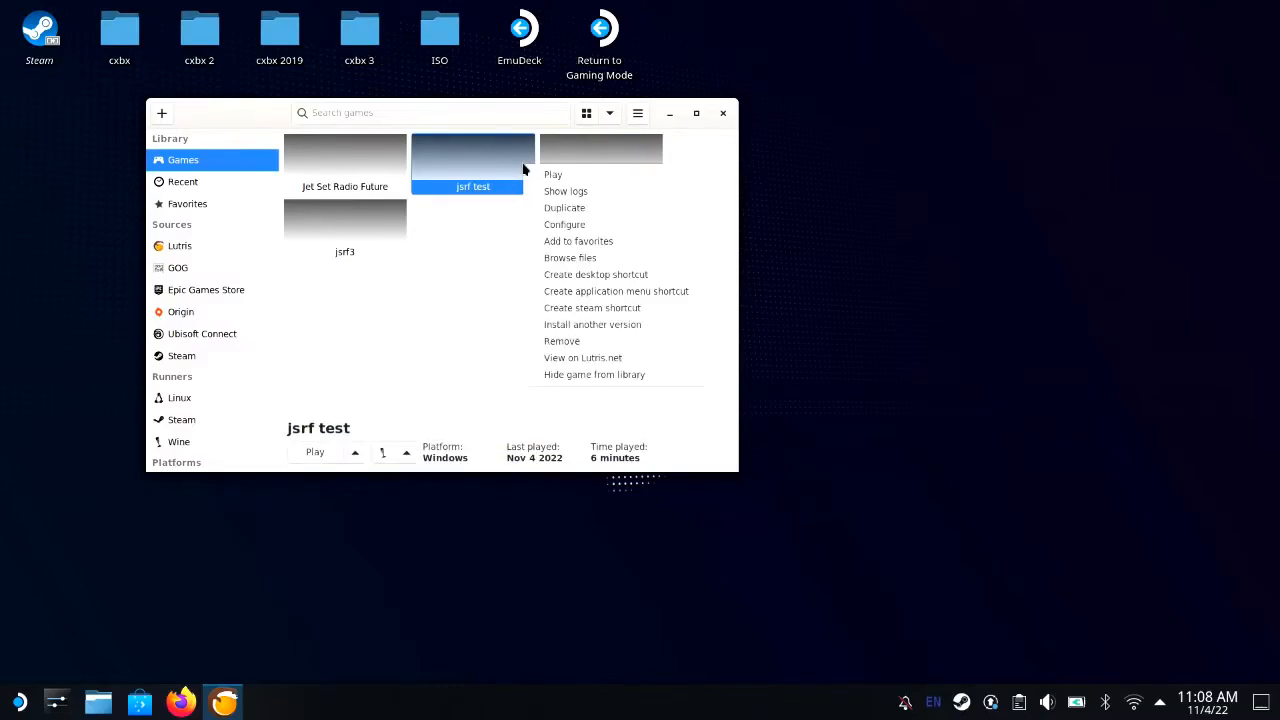
left_click(557, 342)
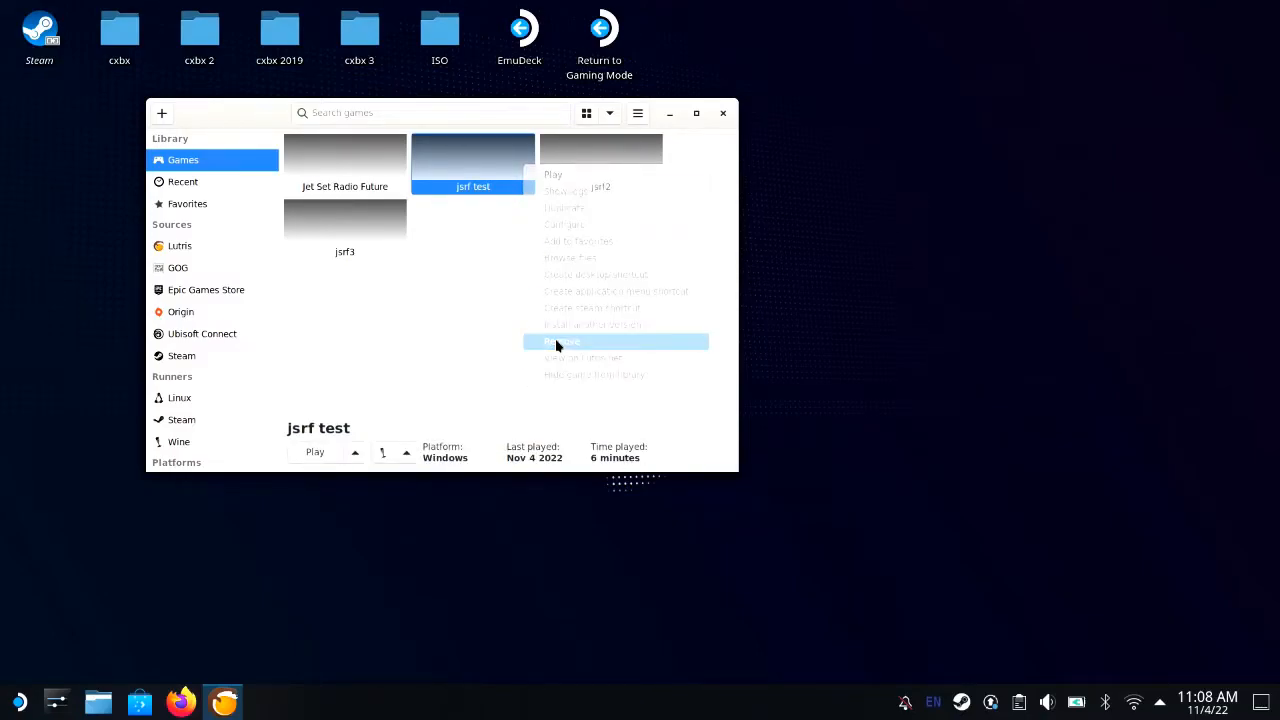
left_click(524, 340)
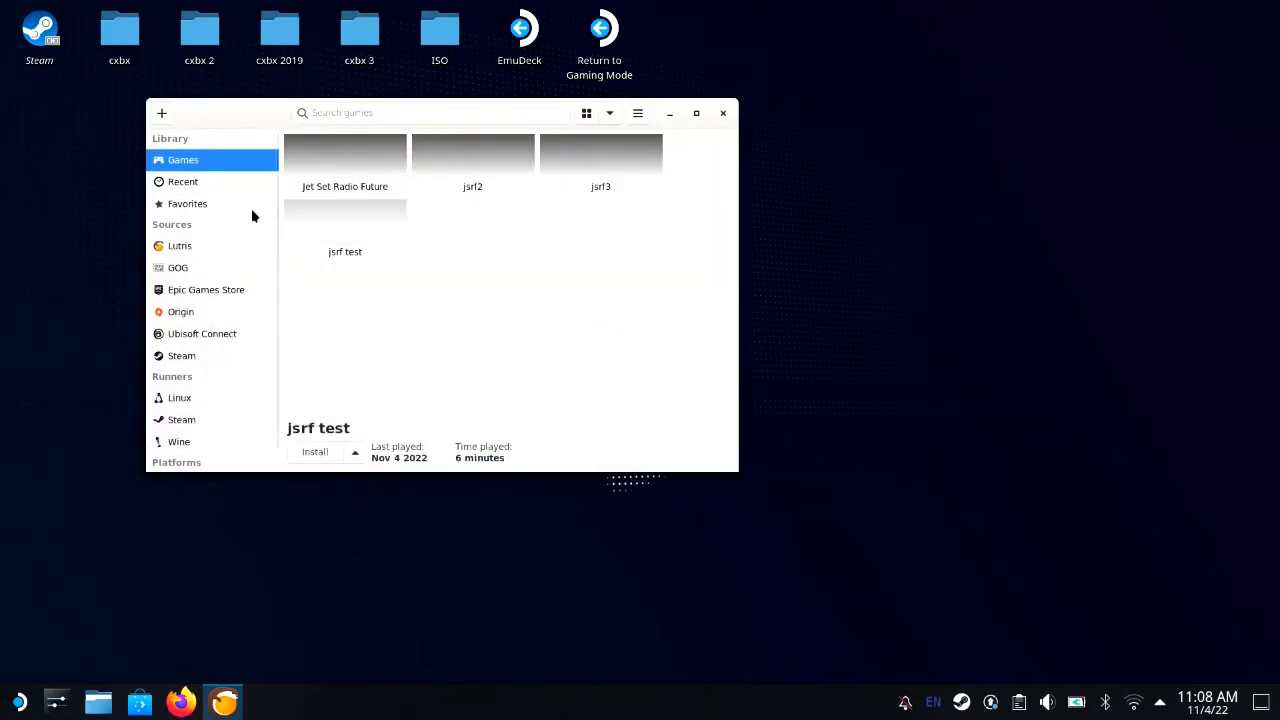
Start adding a locally installed game named jsrf test with the Wine (Runs Windows games) runner, and open its game options
left_click(161, 113)
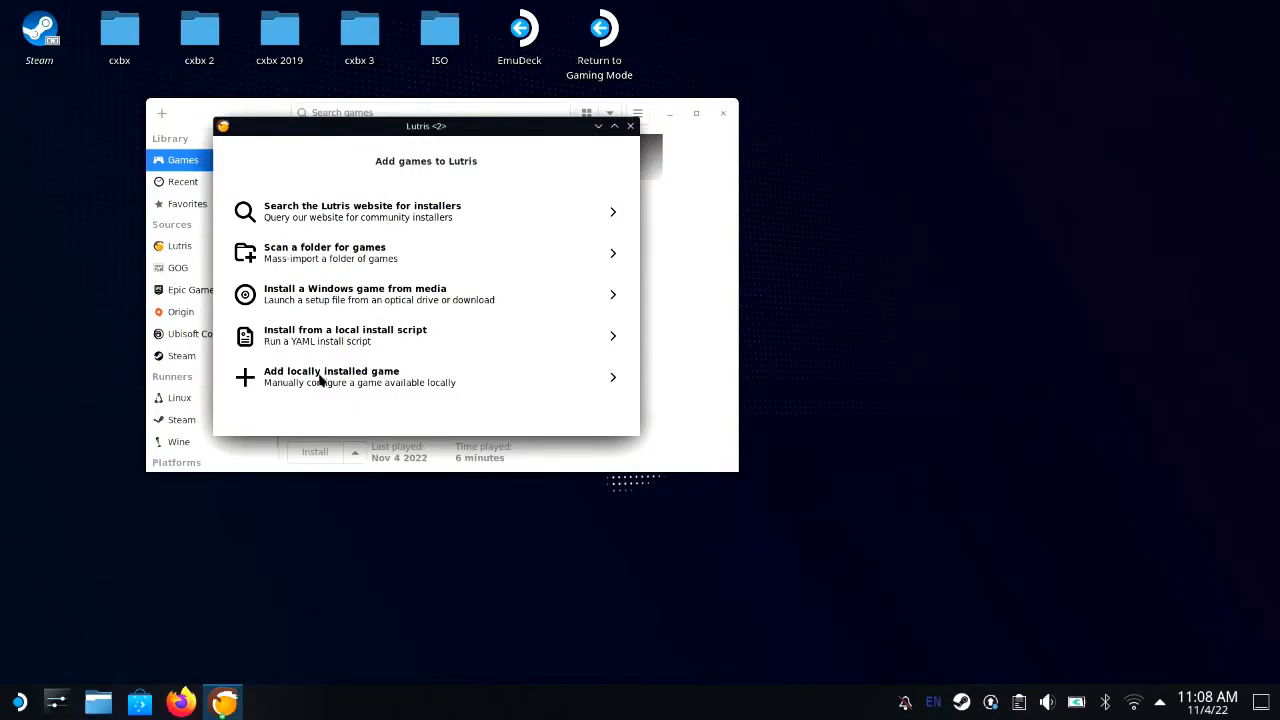
left_click(680, 311)
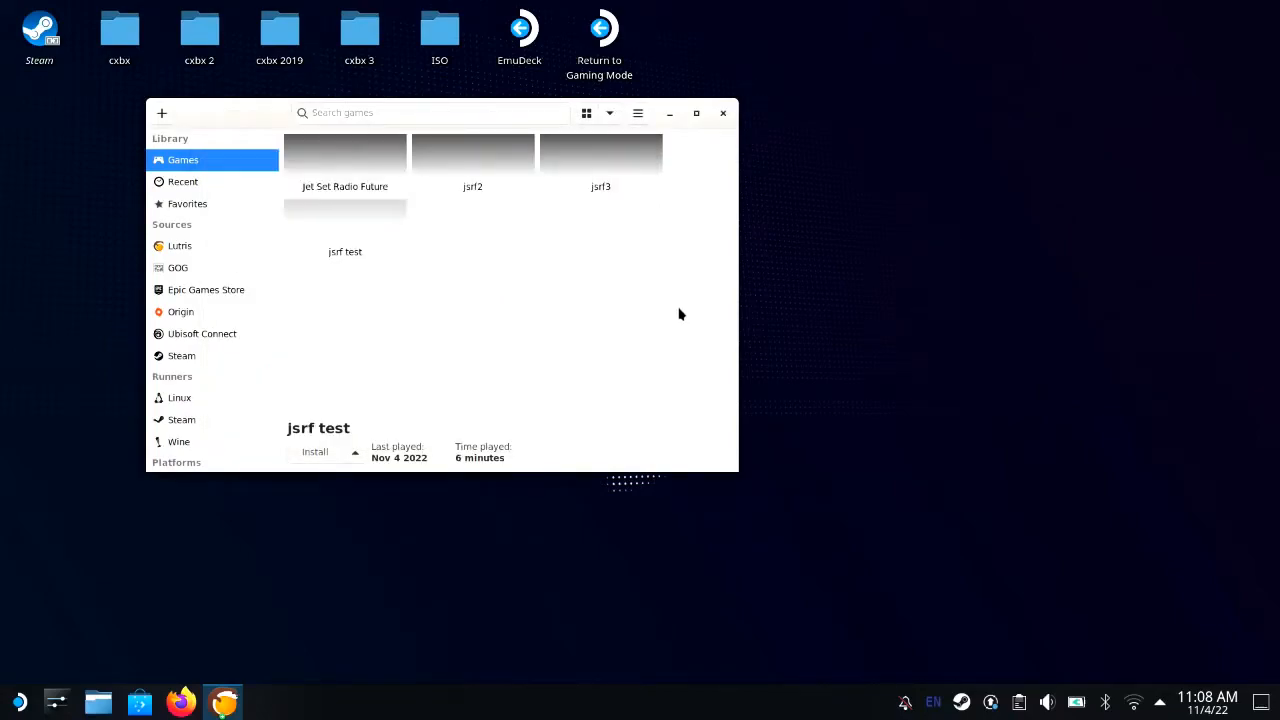
left_click(161, 117)
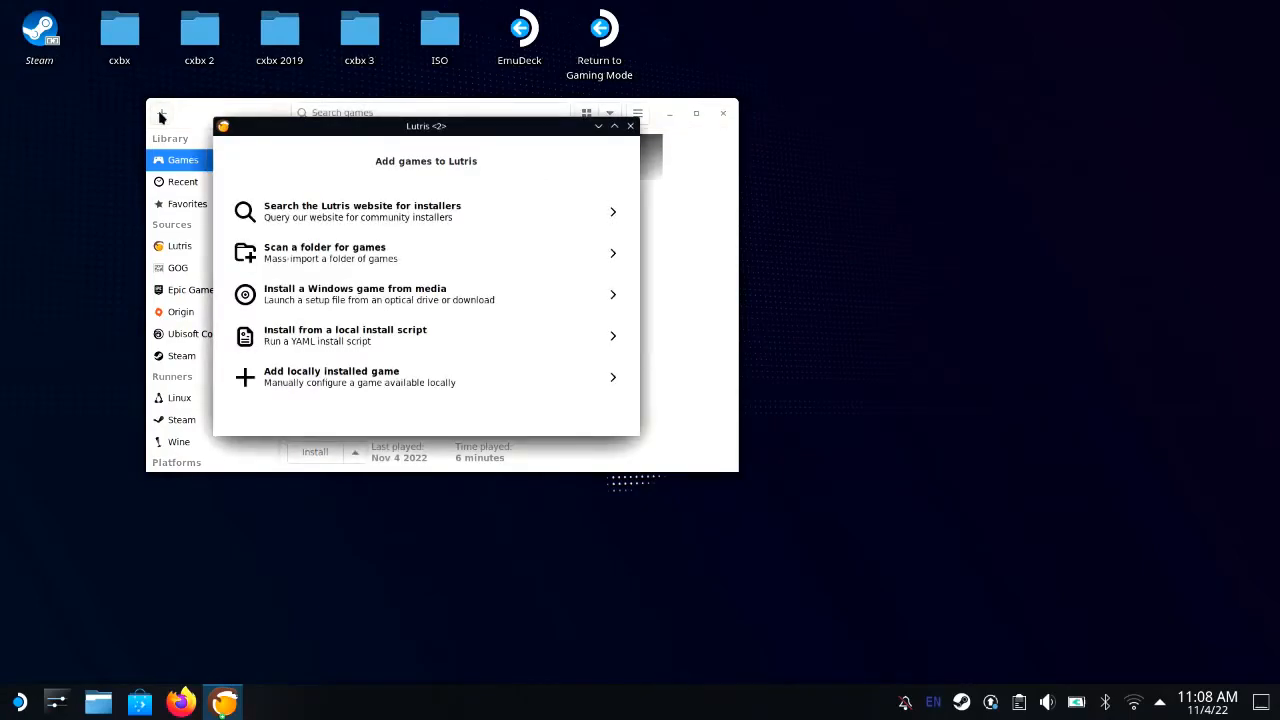
left_click(427, 378)
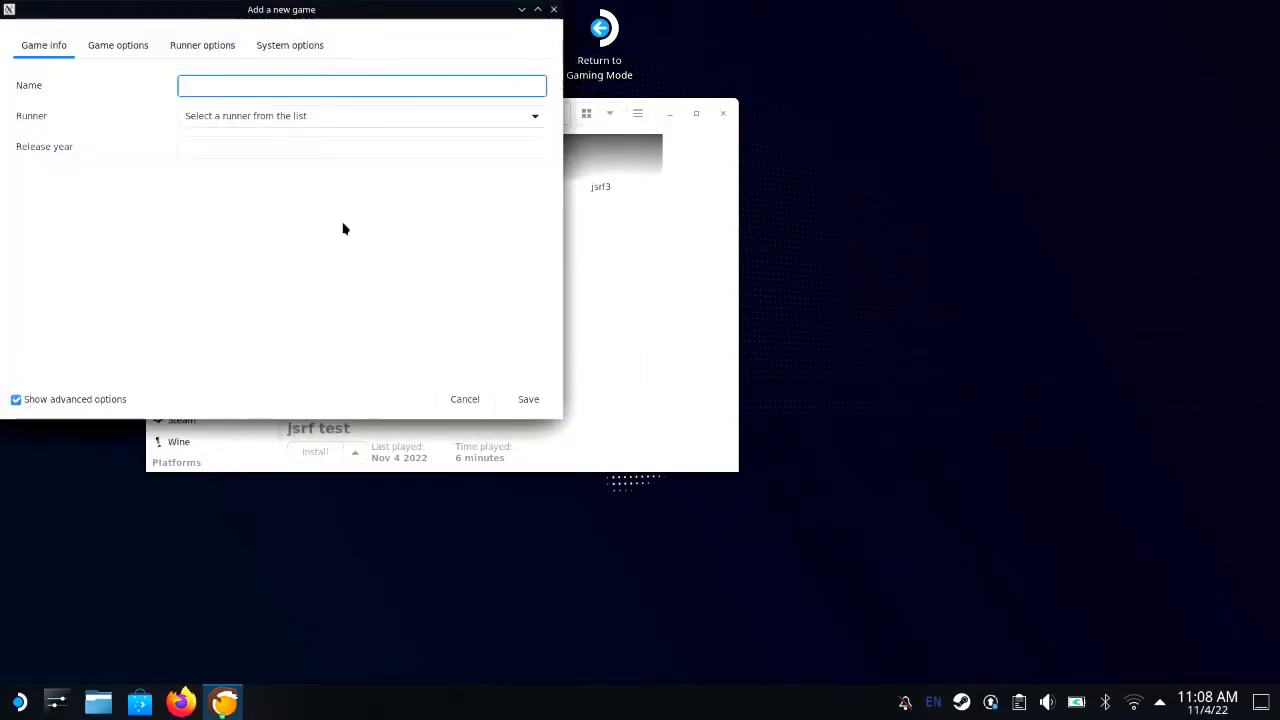
left_click_drag(351, 15, 522, 90)
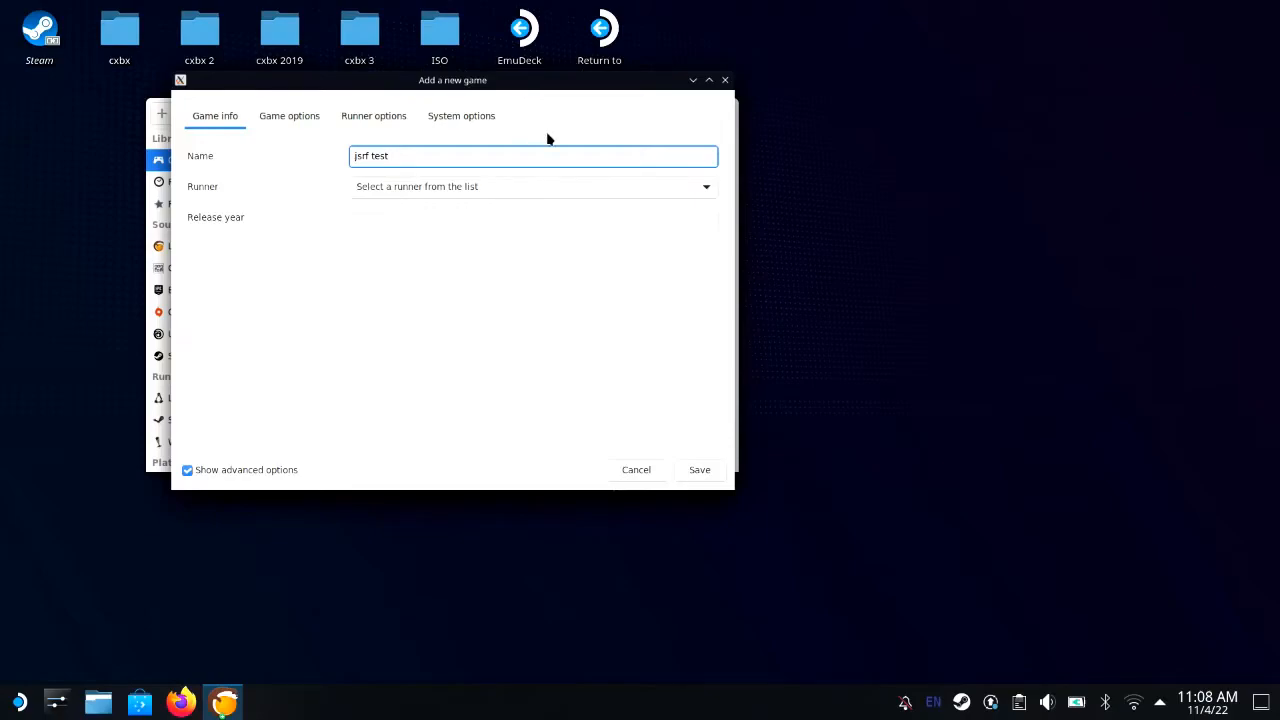
left_click(537, 188)
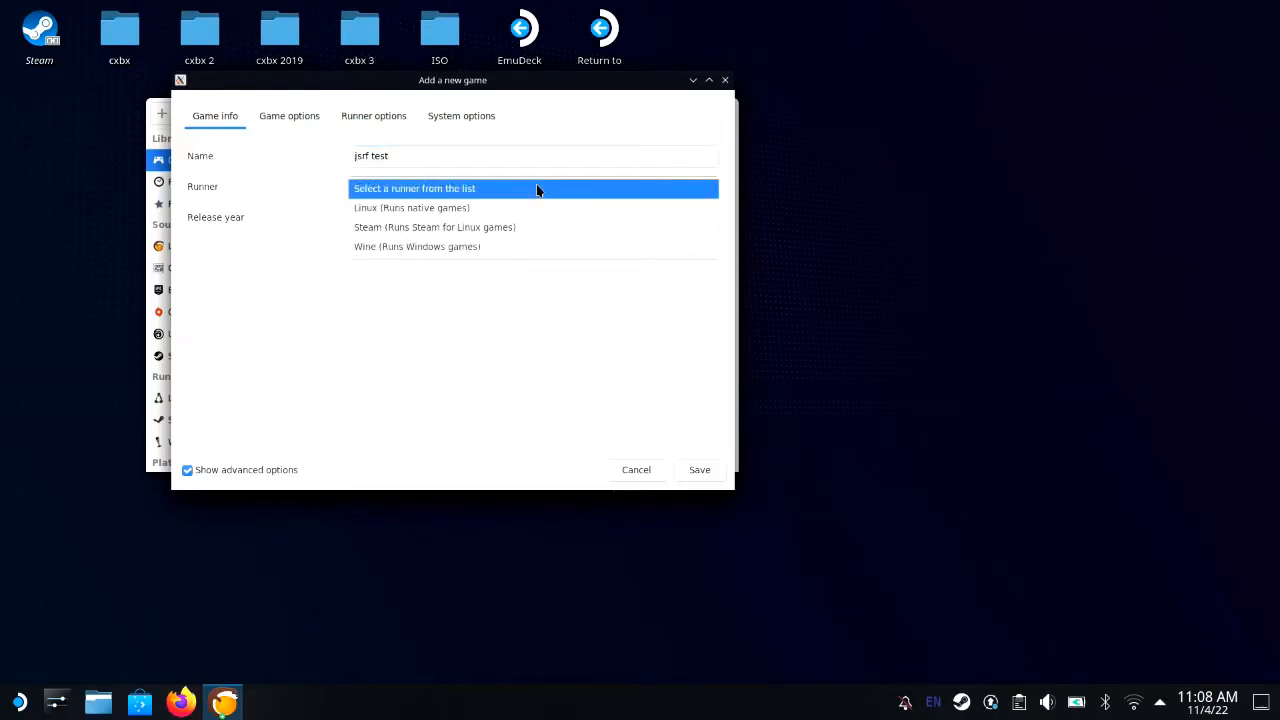
left_click(506, 258)
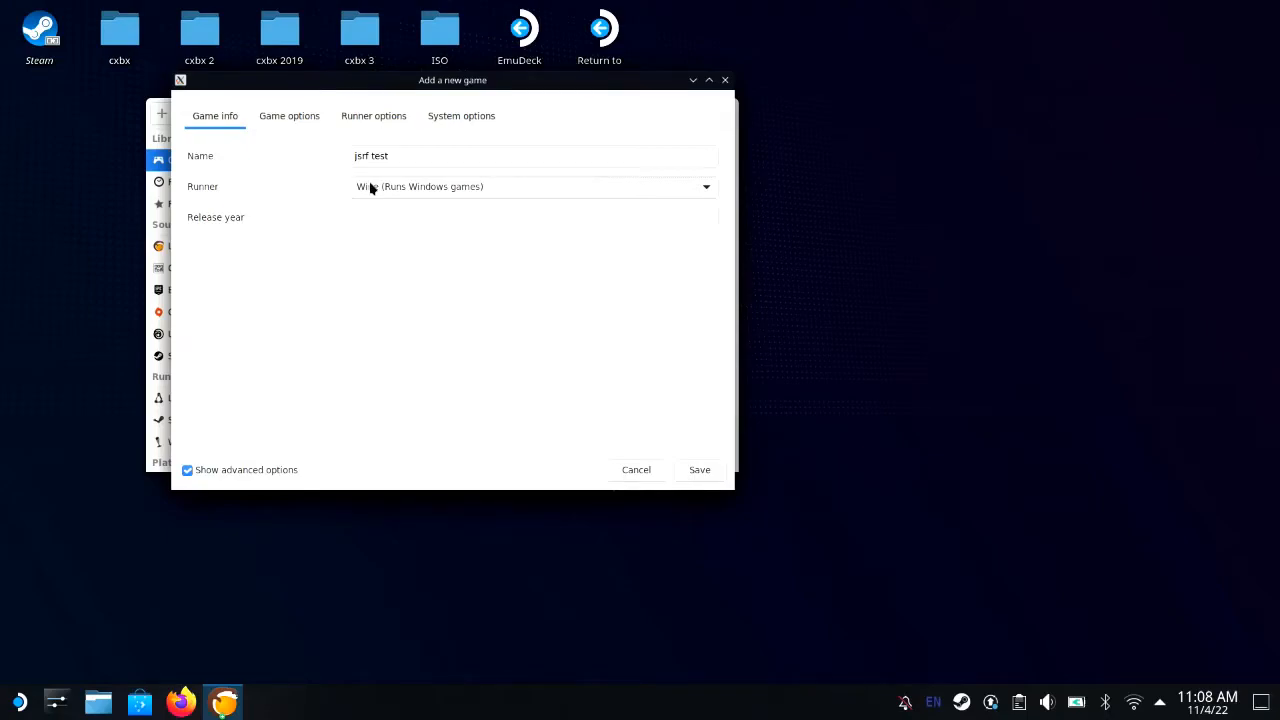
mouse_move(222, 706)
left_click(303, 130)
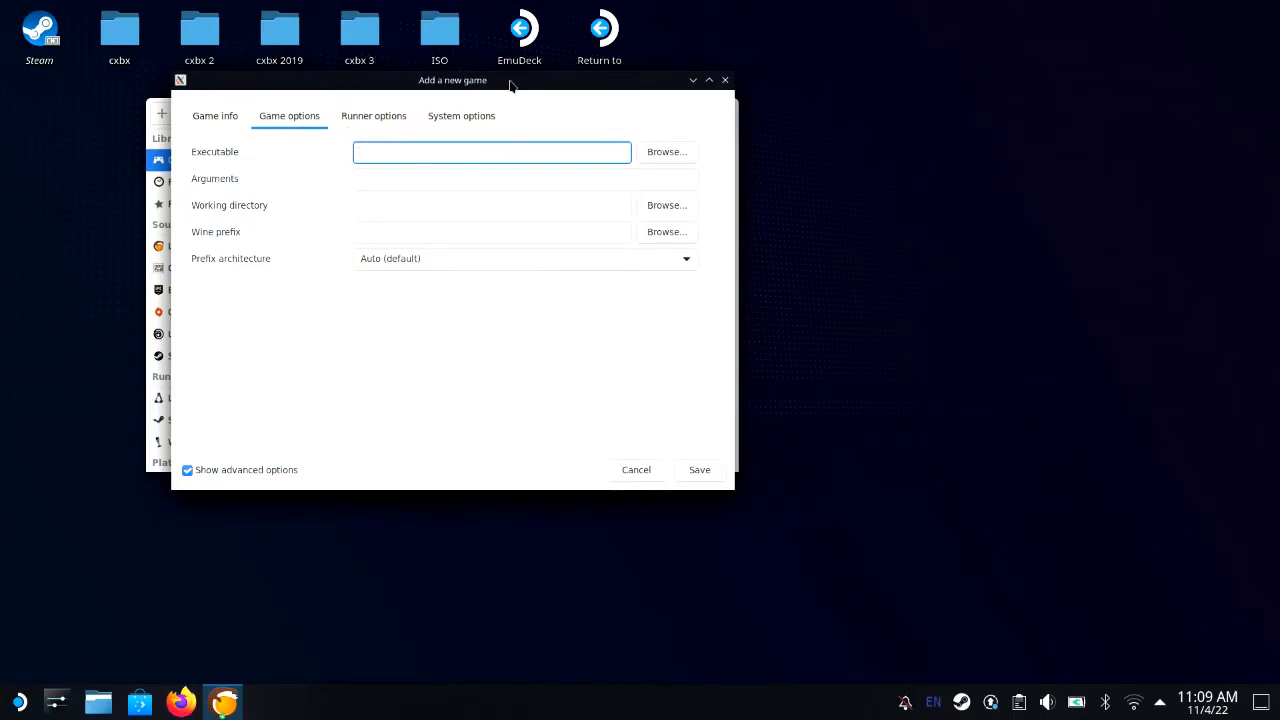
left_click_drag(510, 85, 726, 96)
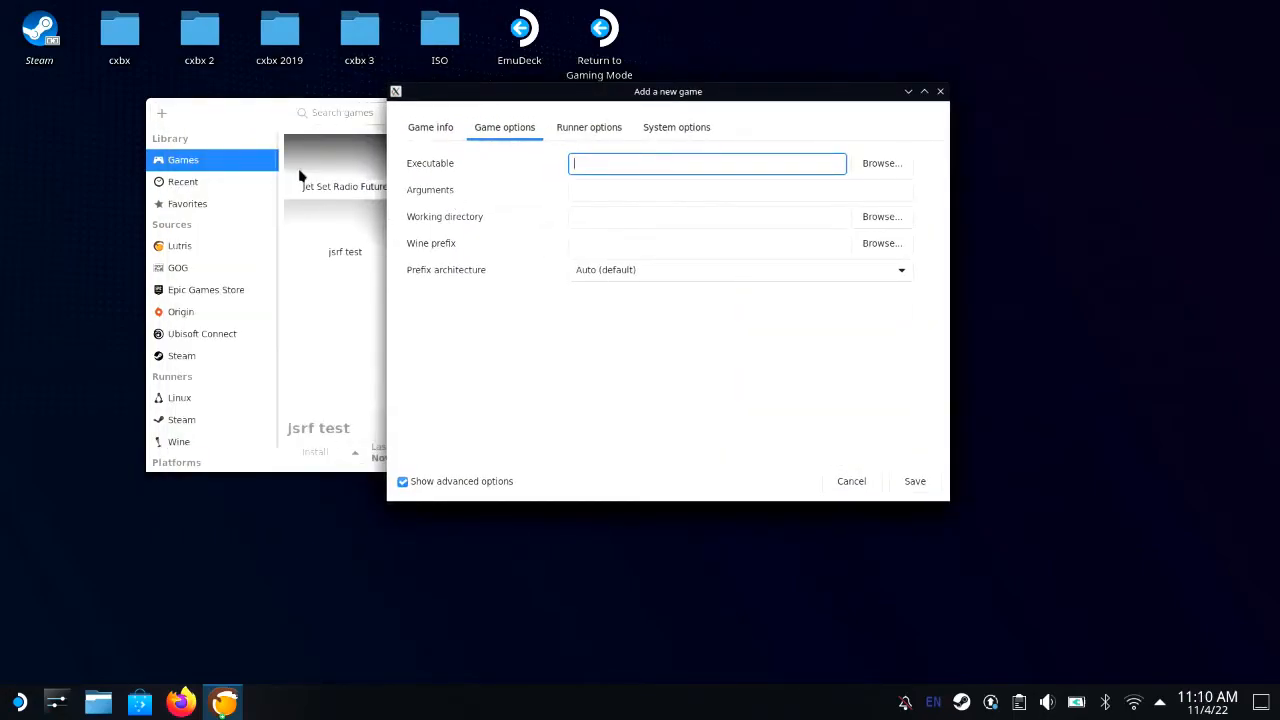
Launch Firefox, search the web for cxbx, and open the Cxbx-Reloaded website
left_click(181, 703)
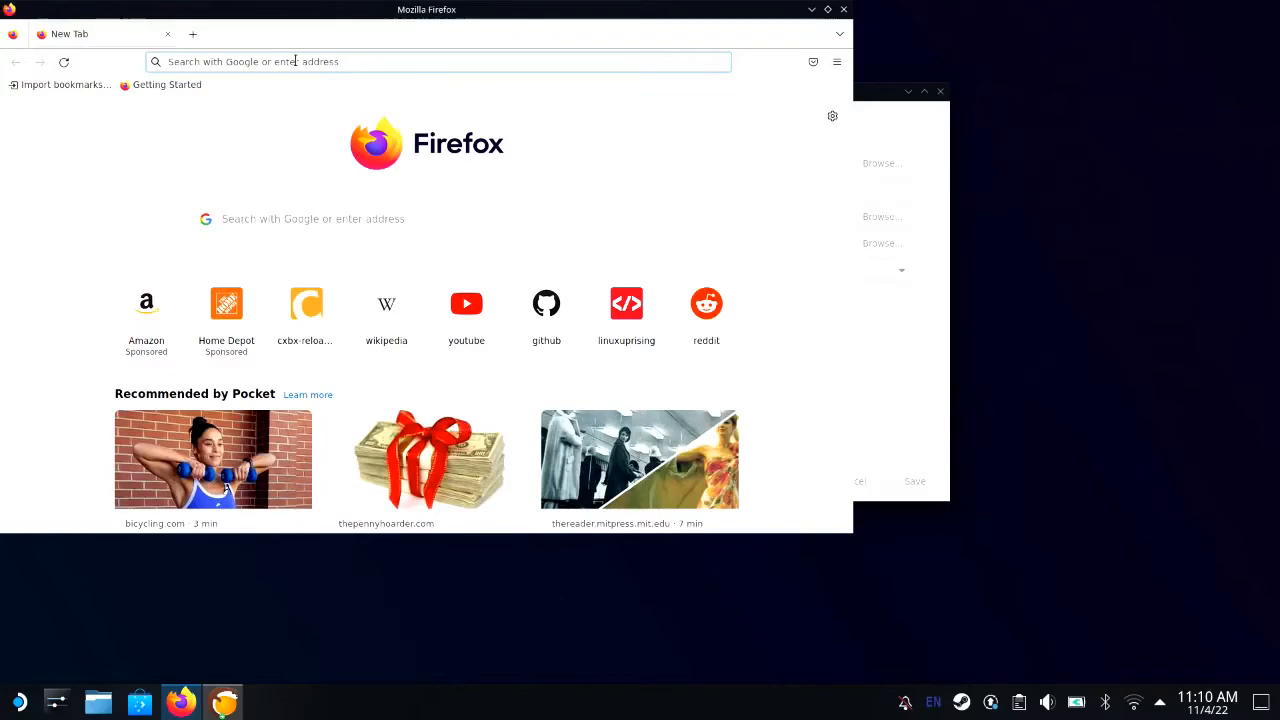
type("cxbx")
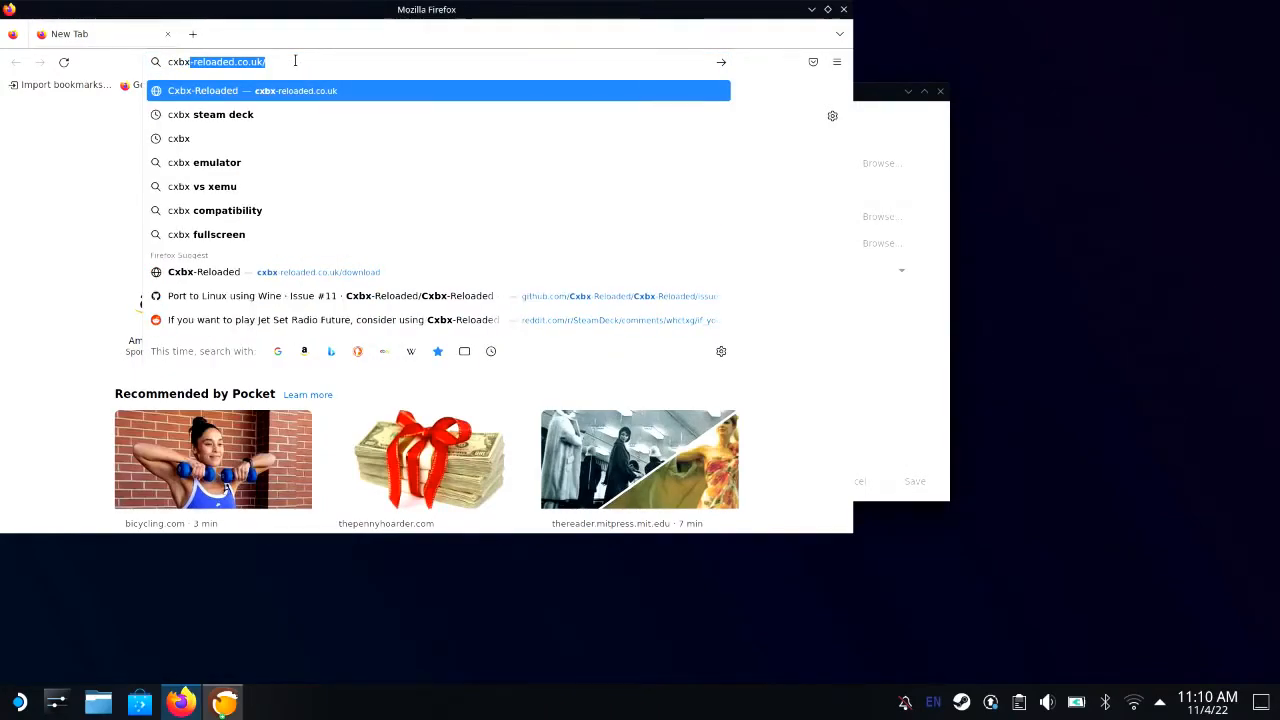
key("Down")
key("Down")
key("Return")
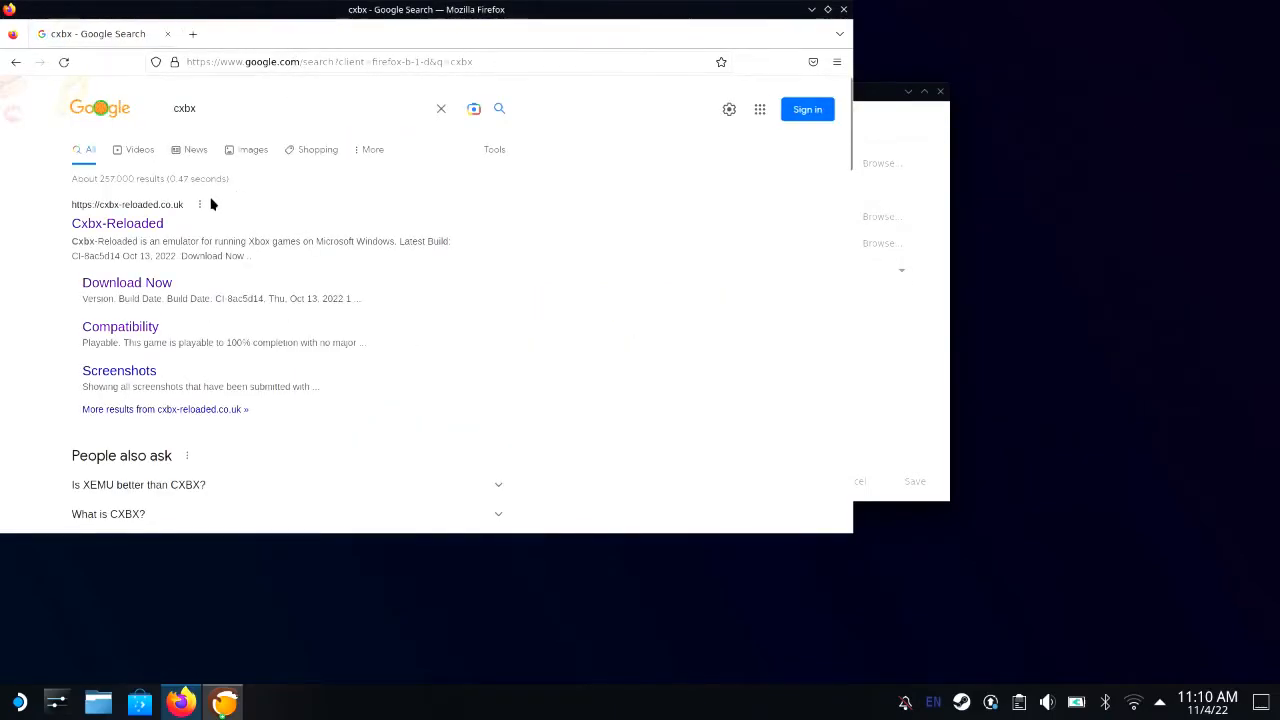
left_click(139, 227)
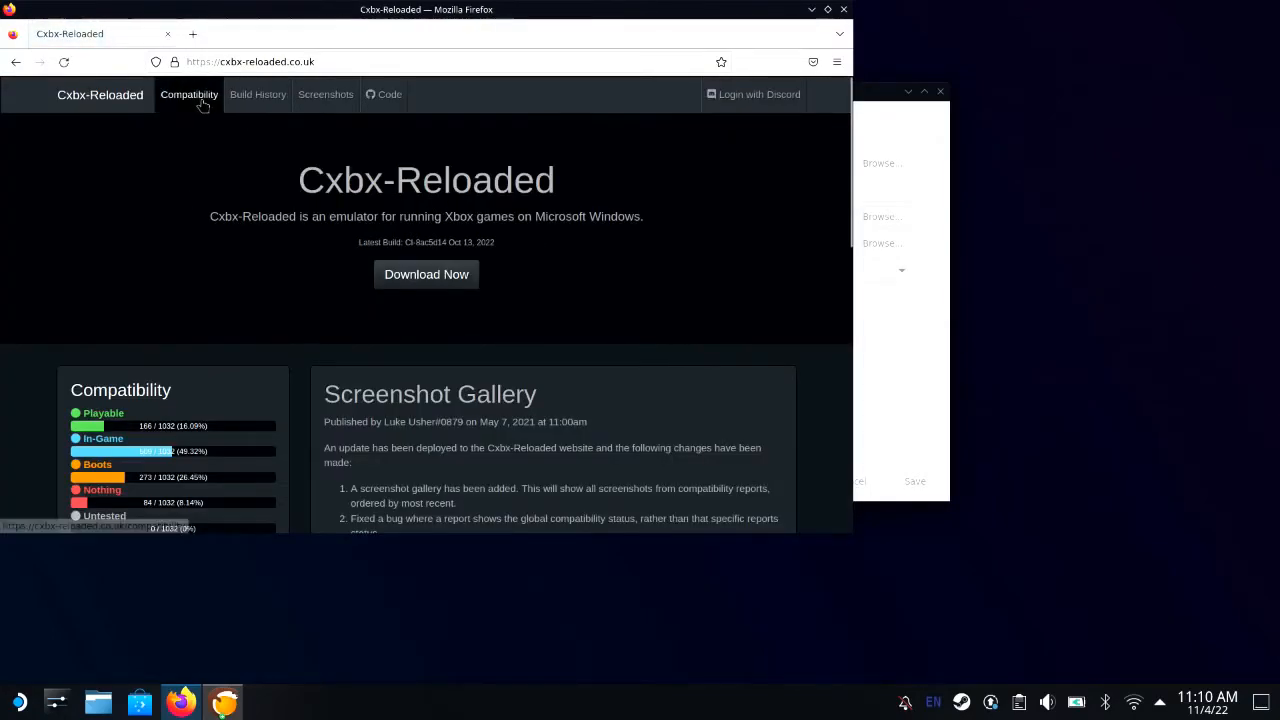
Download build CI-6283232 of Cxbx-Reloaded from the site's build history, and close Firefox
left_click(406, 279)
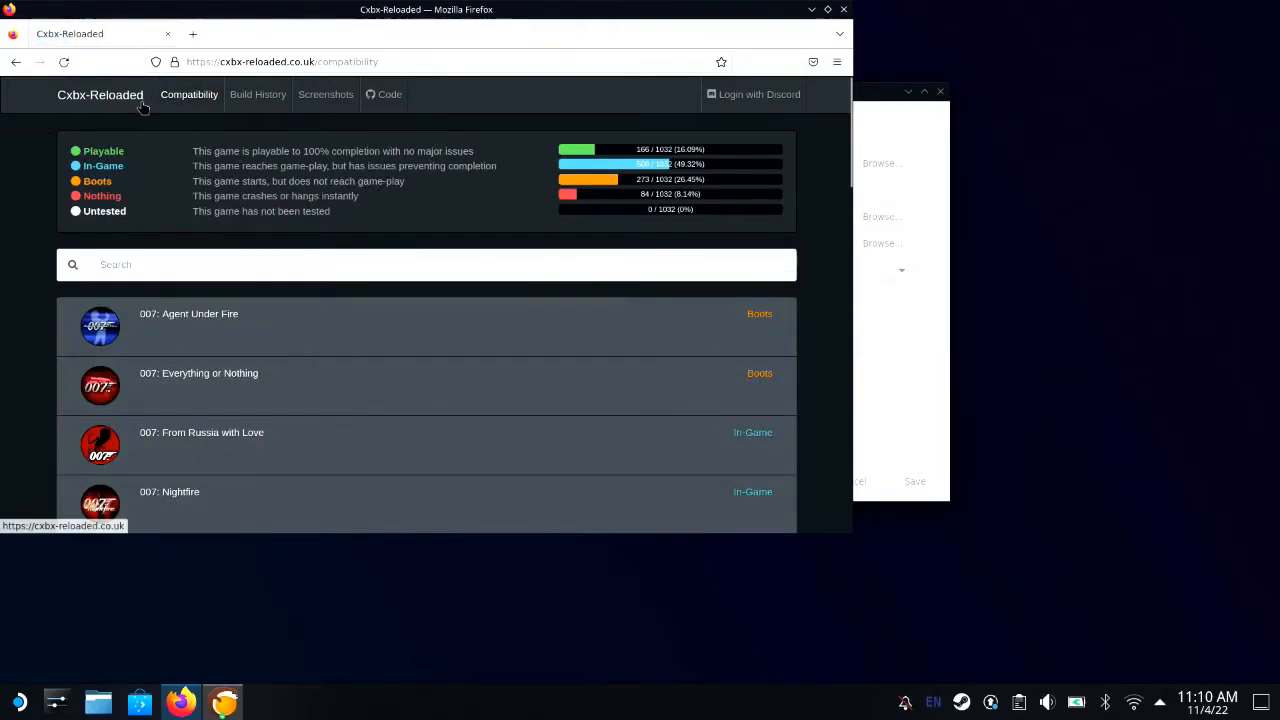
left_click(255, 94)
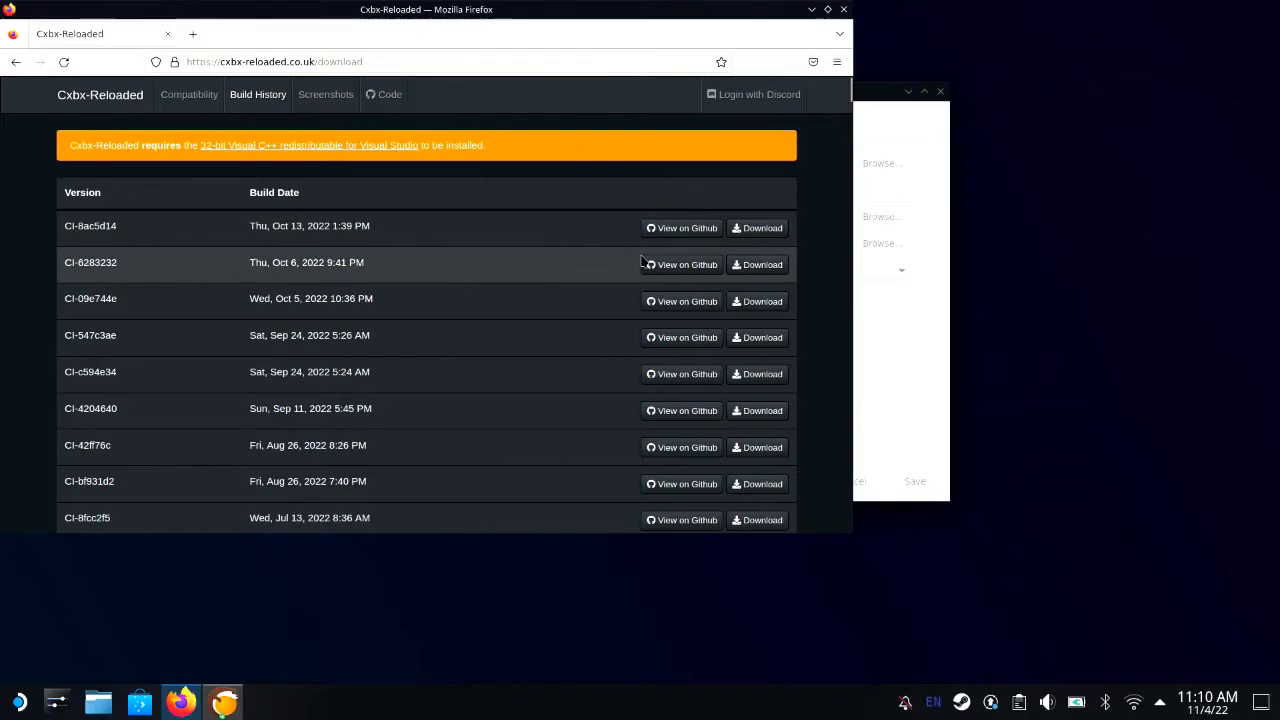
left_click(751, 269)
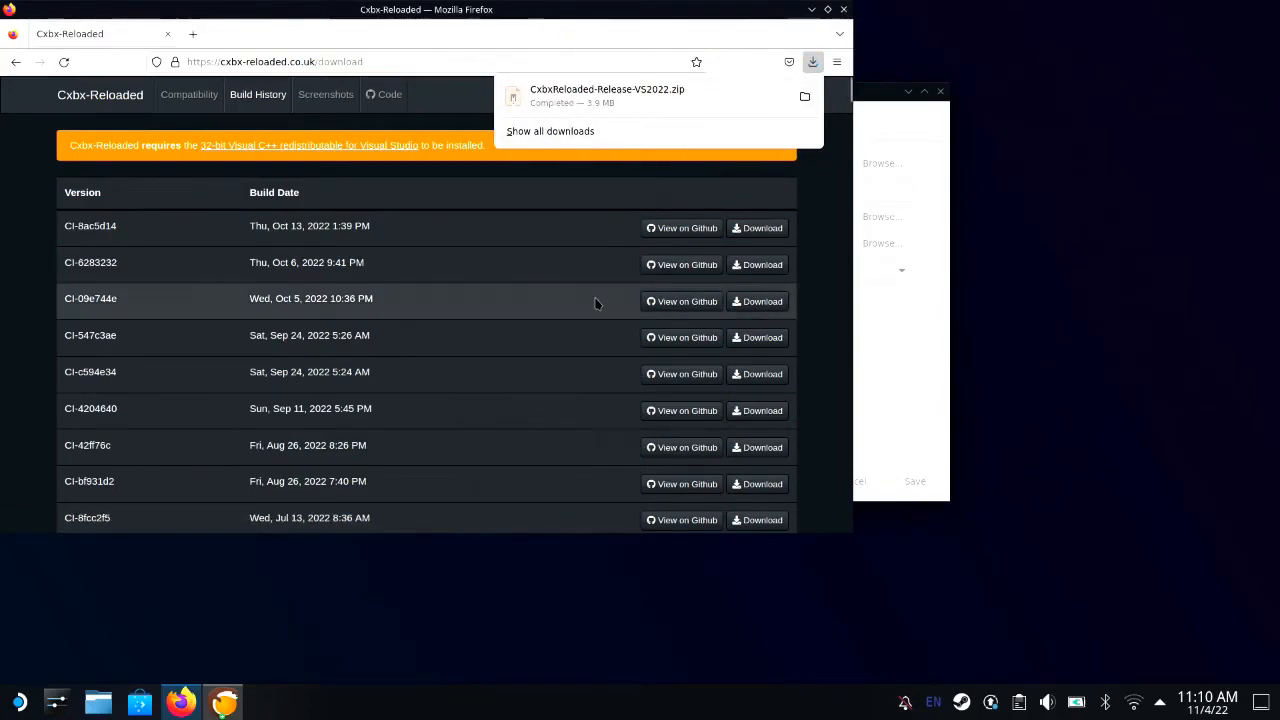
left_click(845, 9)
left_click(845, 9)
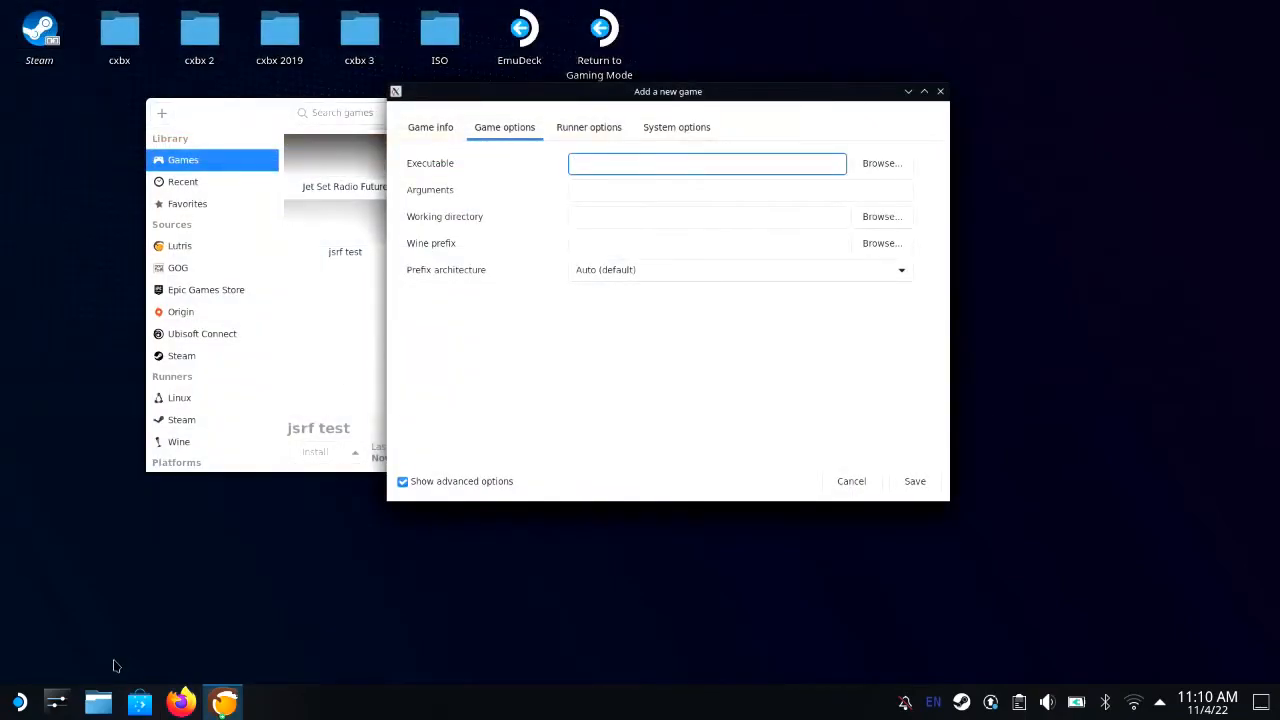
Open the Downloads folder in the Dolphin file manager, and minimize the Lutris library and new-game windows
right_click(103, 703)
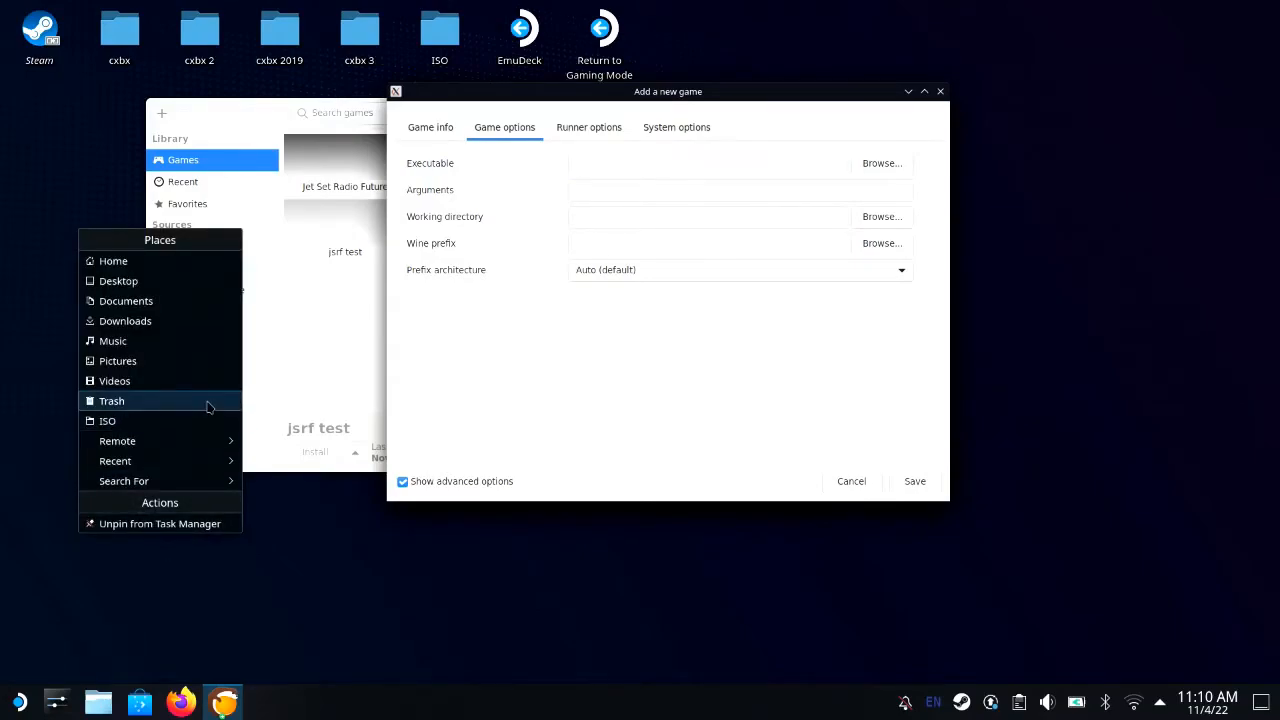
left_click(210, 327)
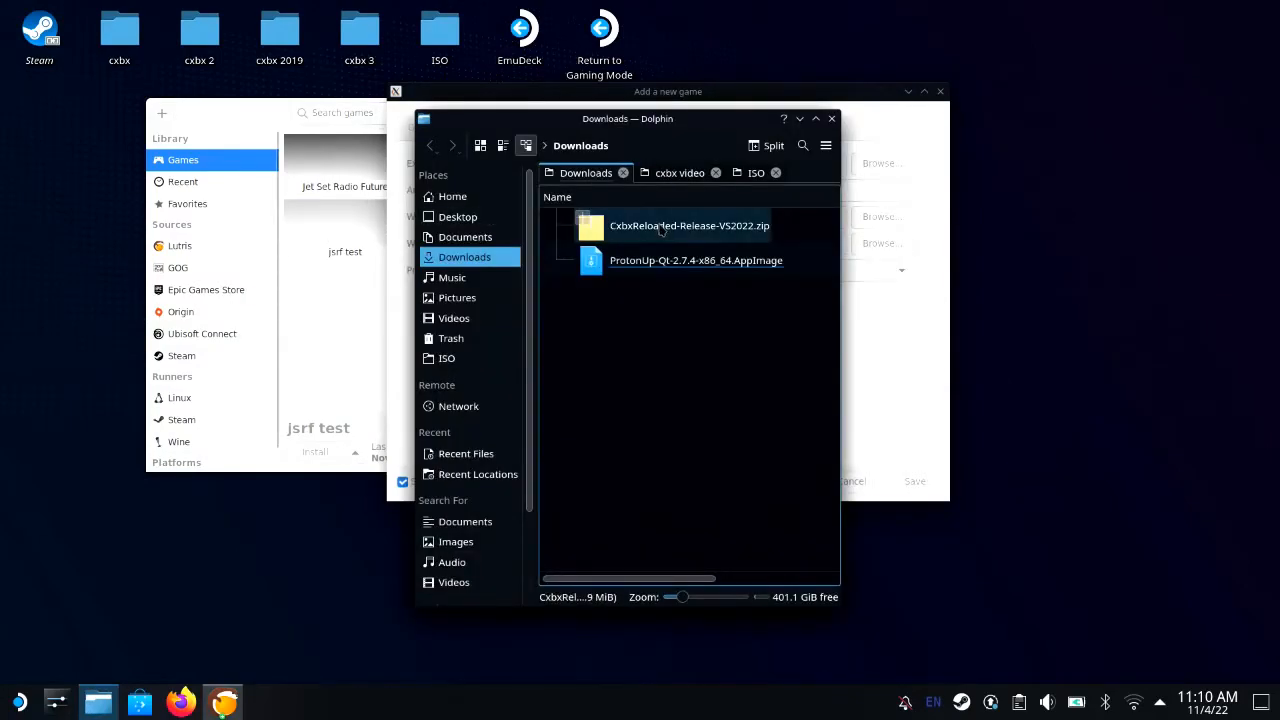
left_click(660, 229)
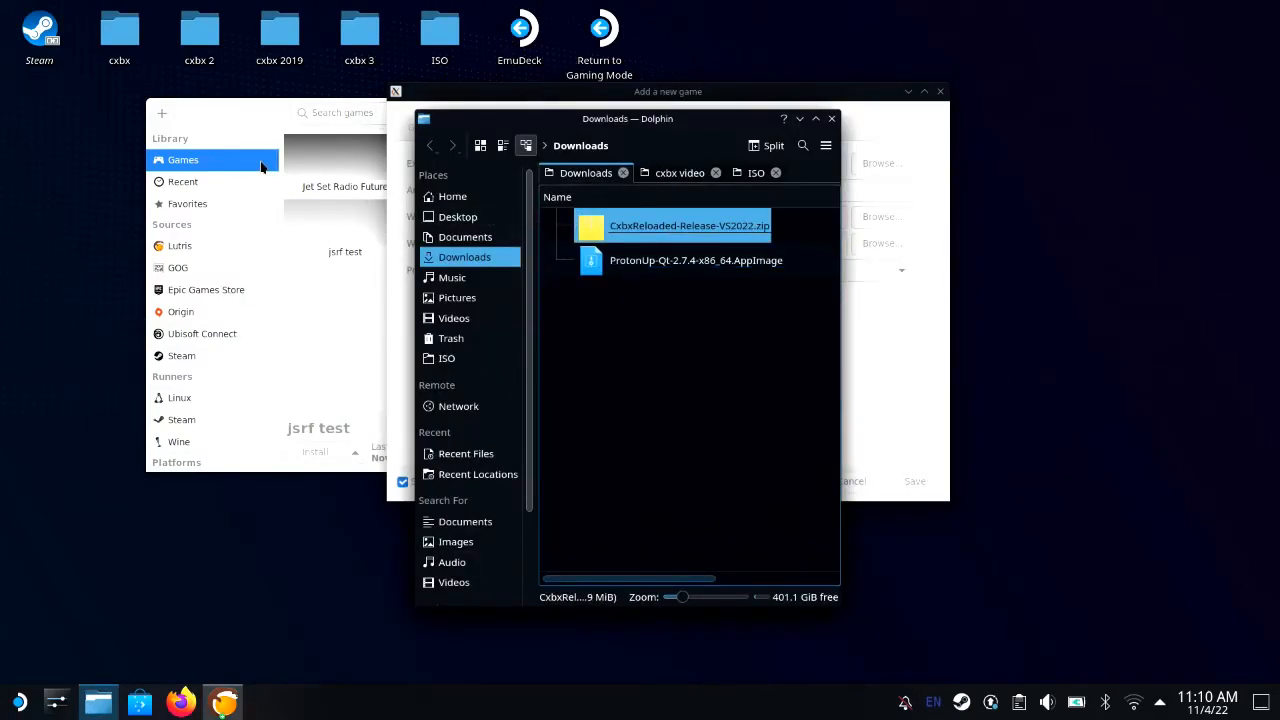
left_click(252, 120)
left_click_drag(250, 124, 403, 329)
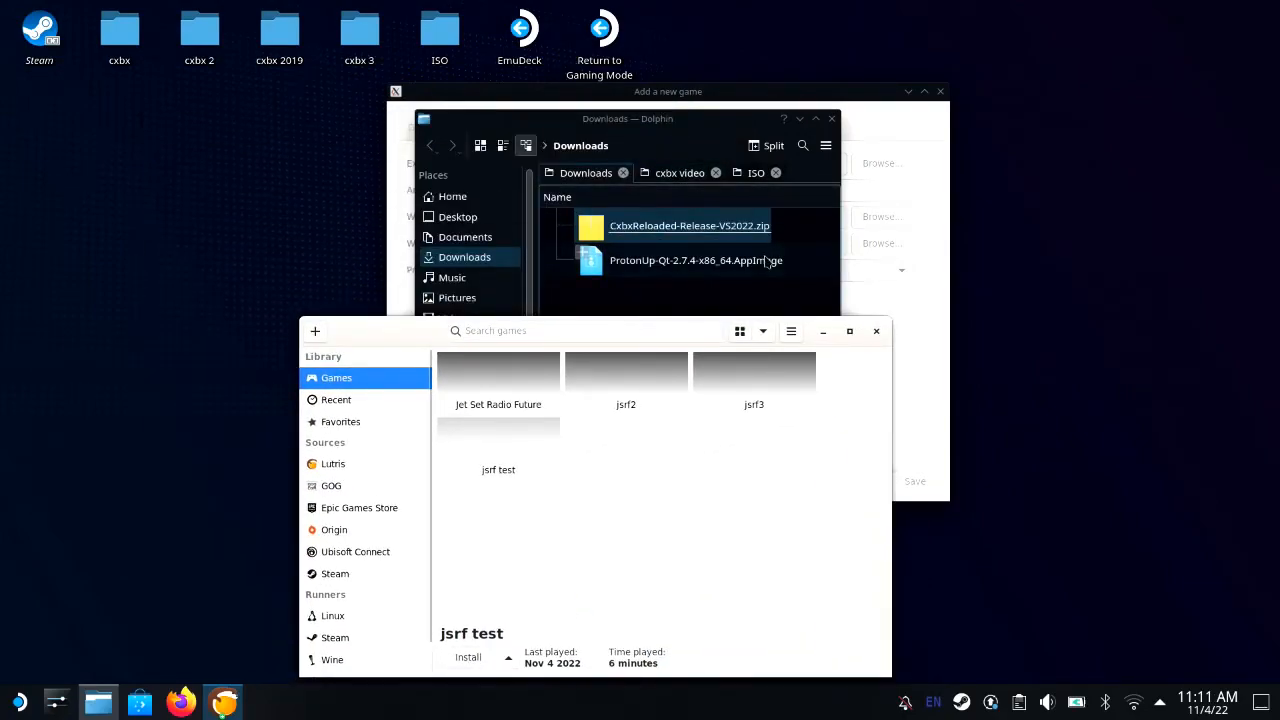
left_click(823, 334)
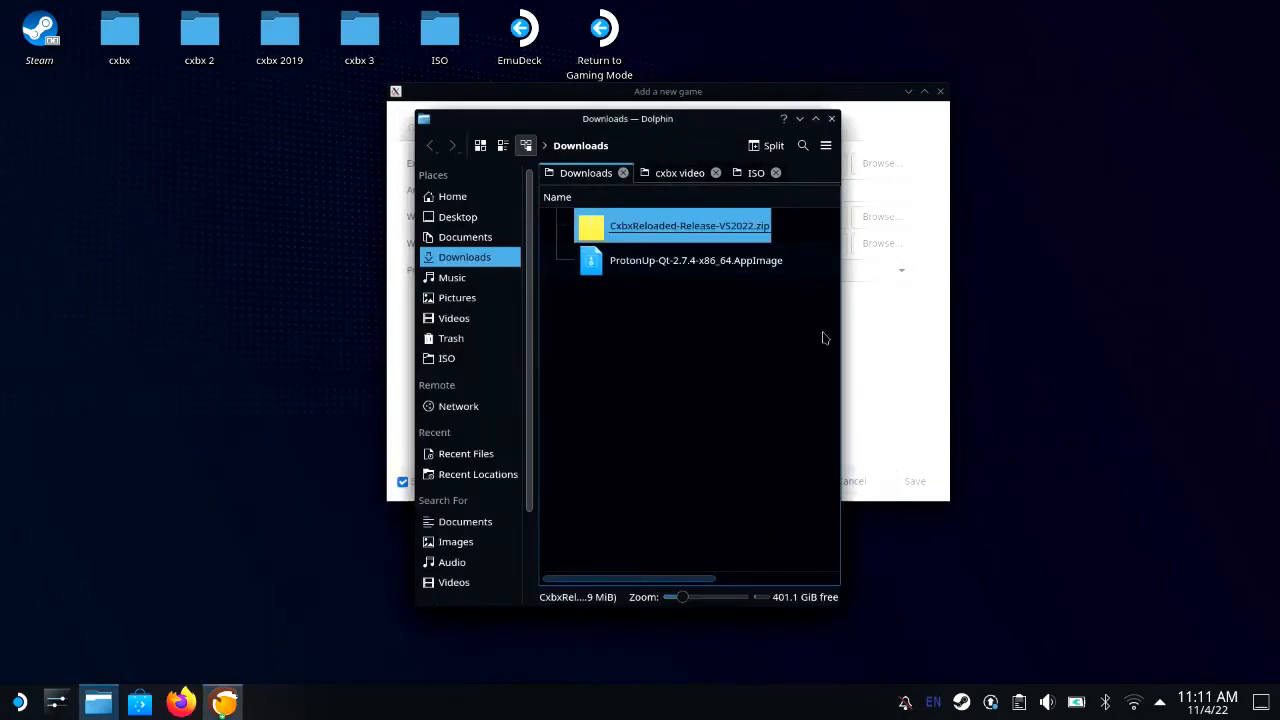
left_click(891, 96)
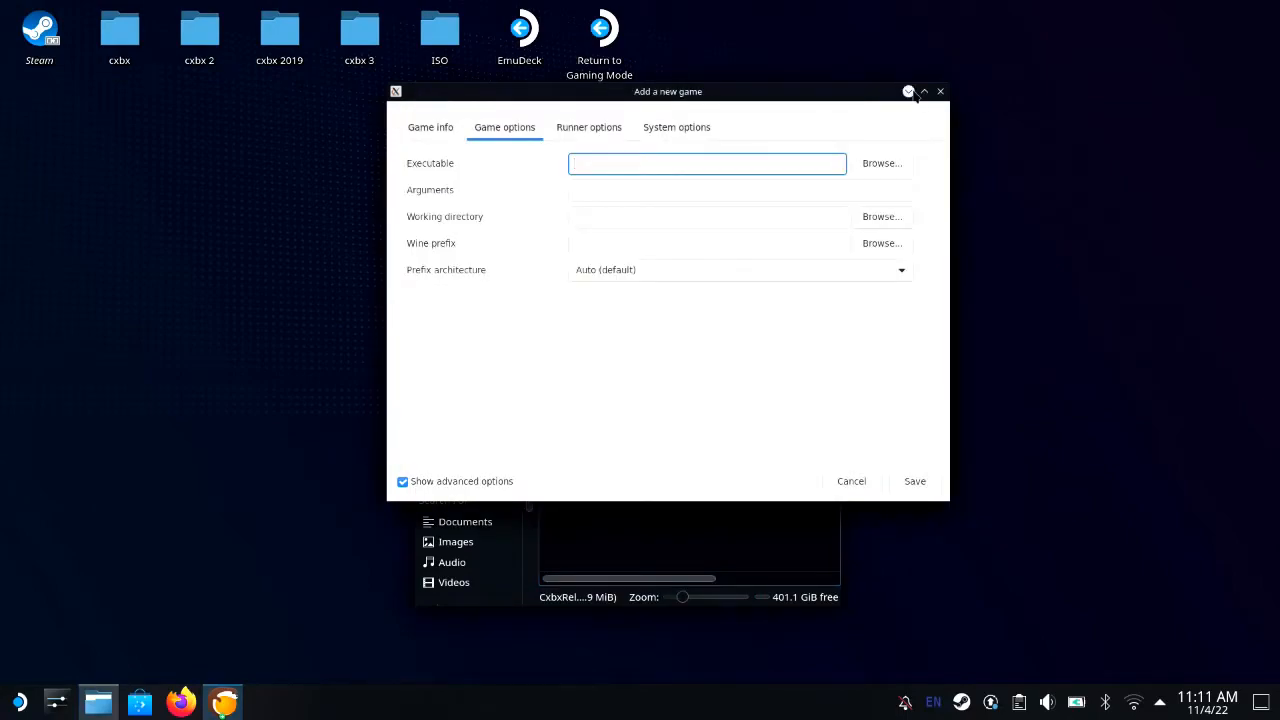
left_click(907, 91)
Move CxbxReloaded-Release-VS2022.zip from the Downloads folder into the cxbx test folder on the desktop
left_click_drag(771, 125, 1053, 122)
left_click_drag(620, 250, 381, 253)
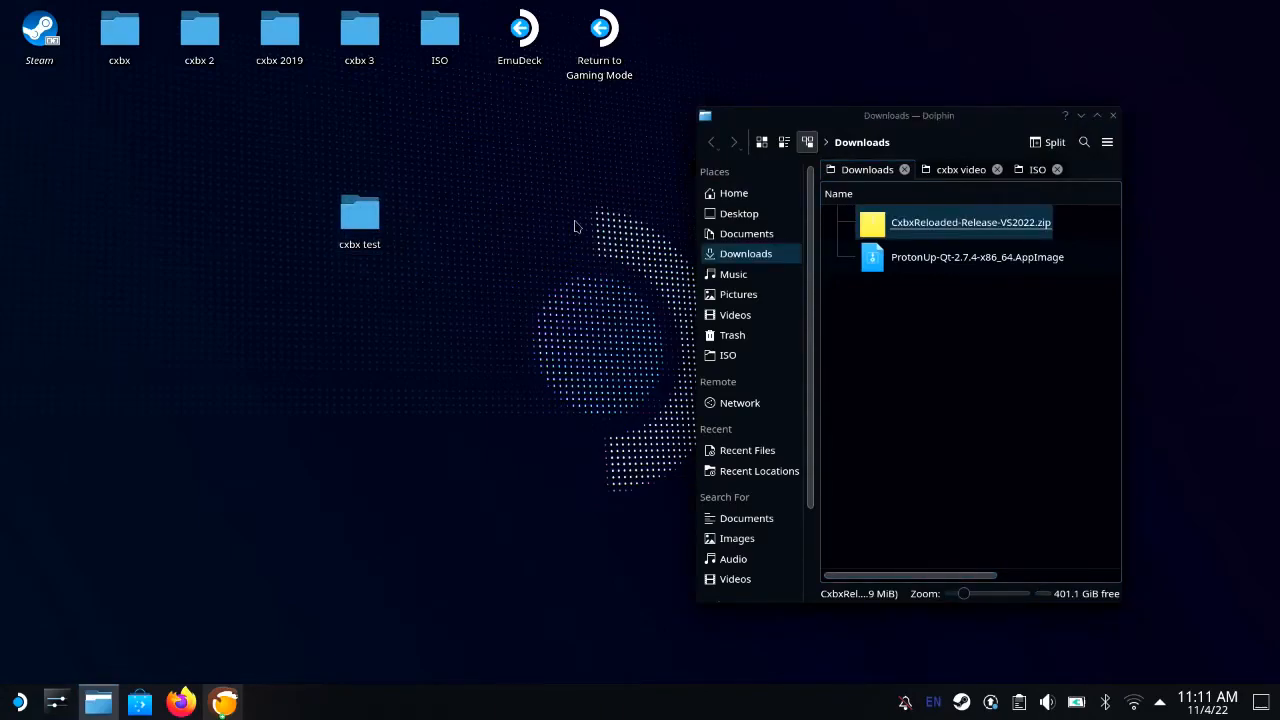
left_click(918, 225)
left_click_drag(918, 221, 362, 209)
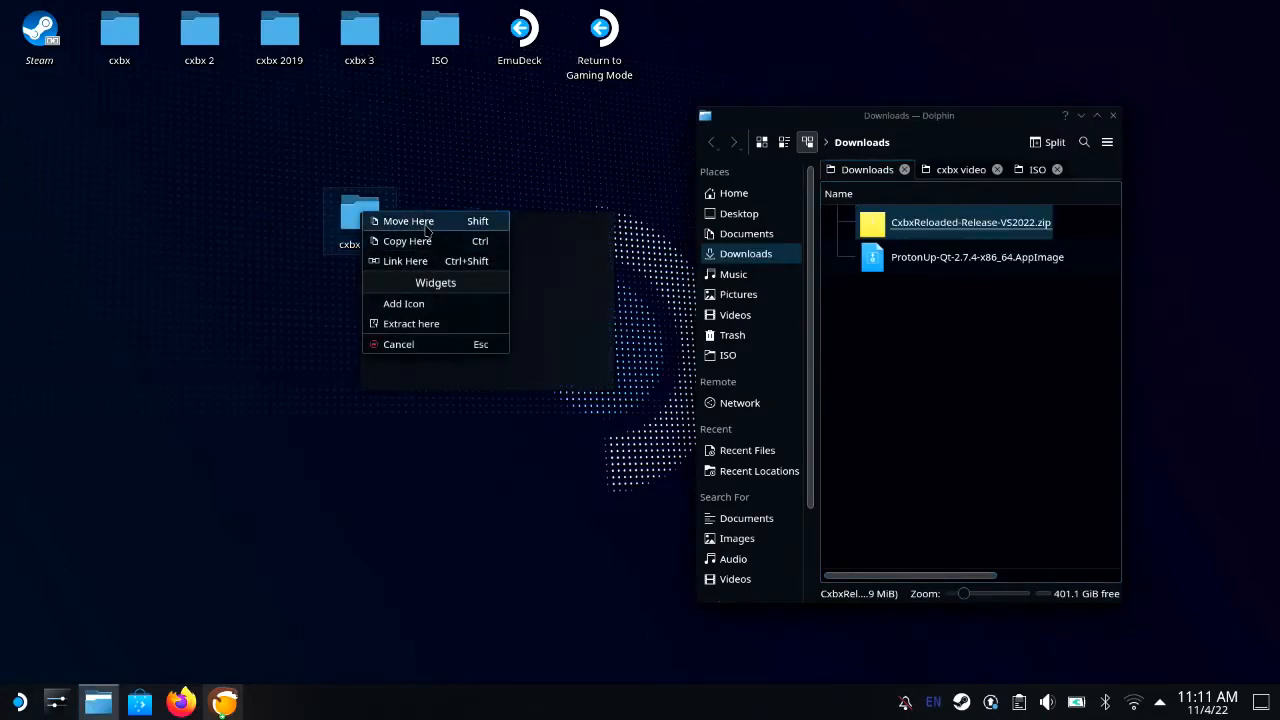
left_click(408, 221)
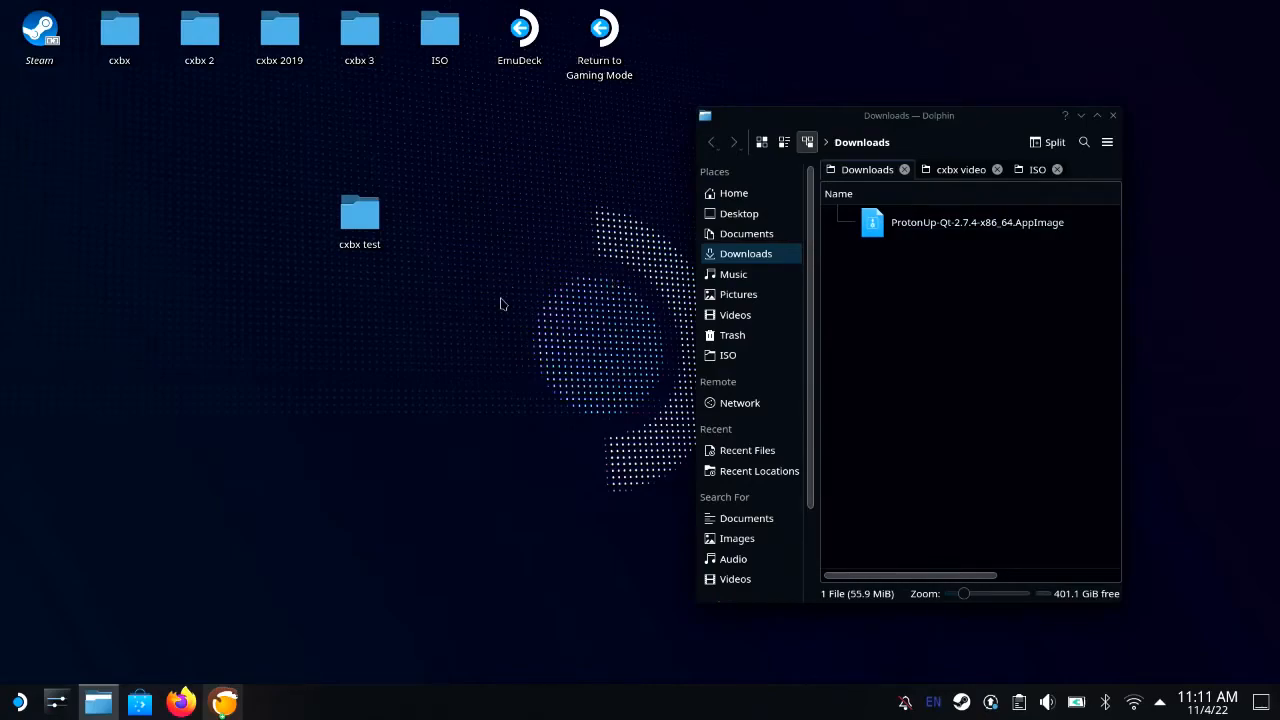
Open the cxbx test folder and extract CxbxReloaded-Release-VS2022.zip directly into it
left_click_drag(893, 233, 556, 275)
key("Escape")
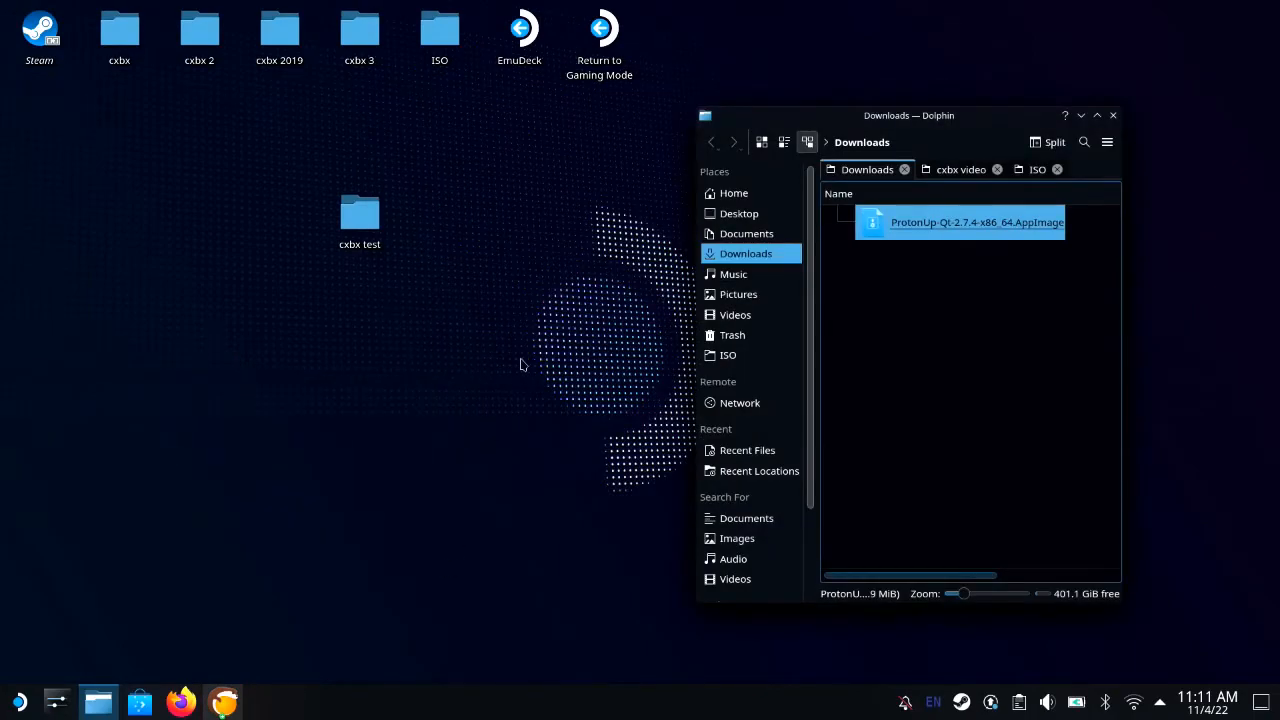
left_click(363, 238)
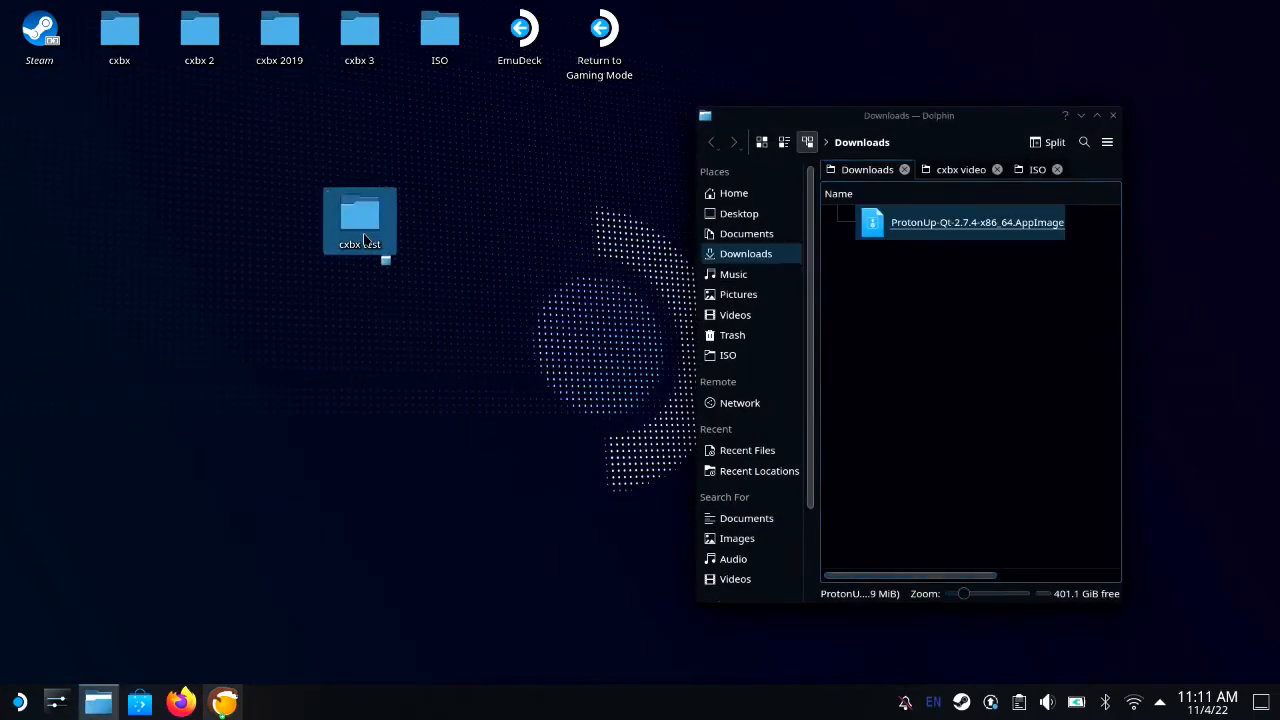
double_click(363, 238)
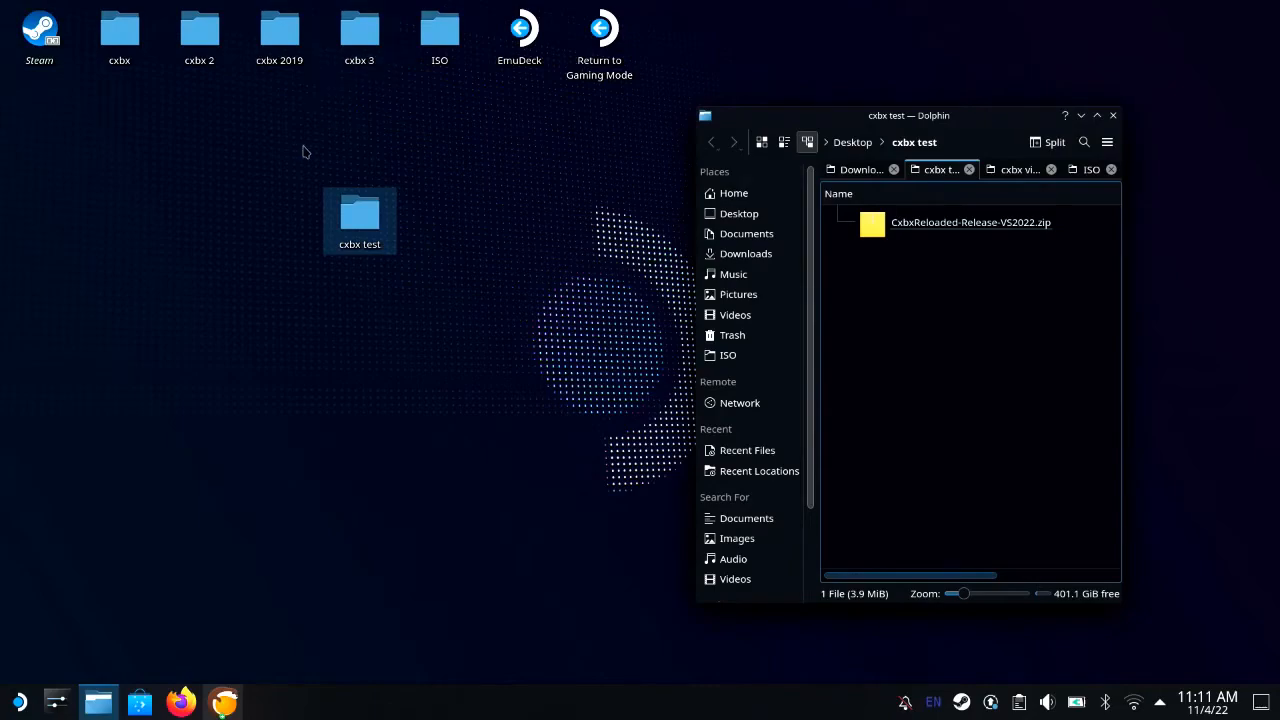
left_click(938, 229)
right_click(938, 229)
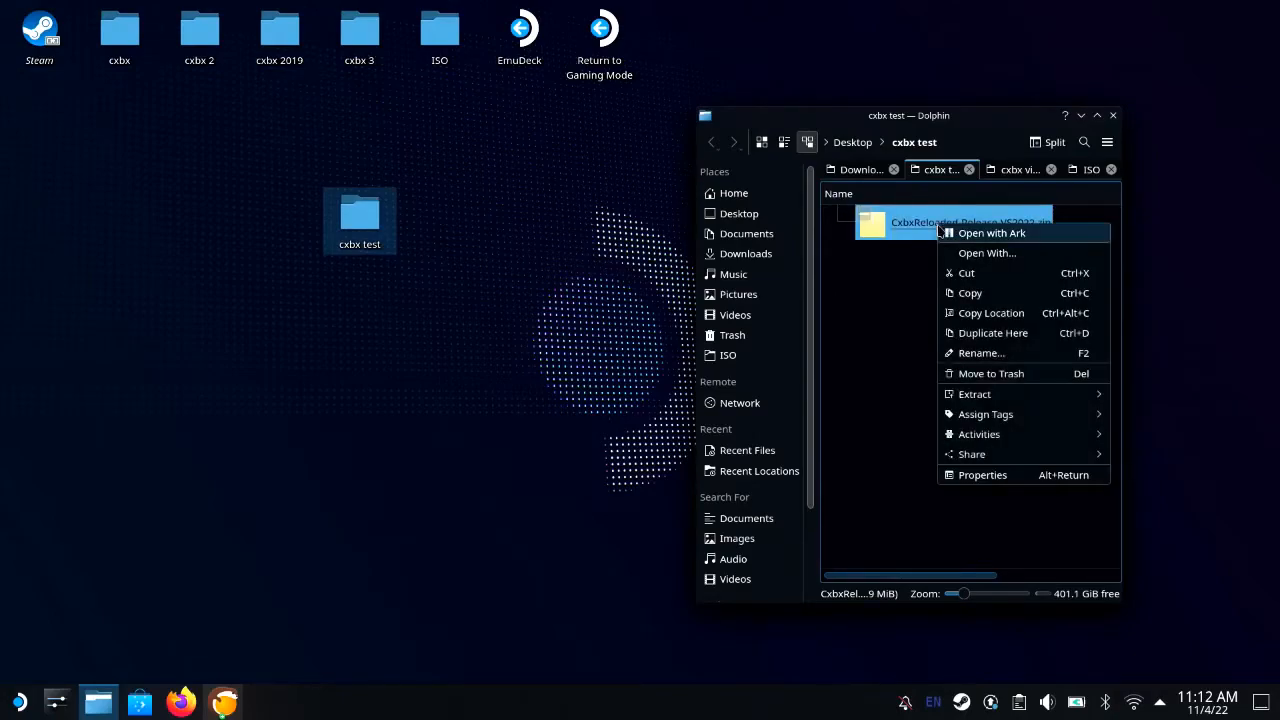
mouse_move(976, 396)
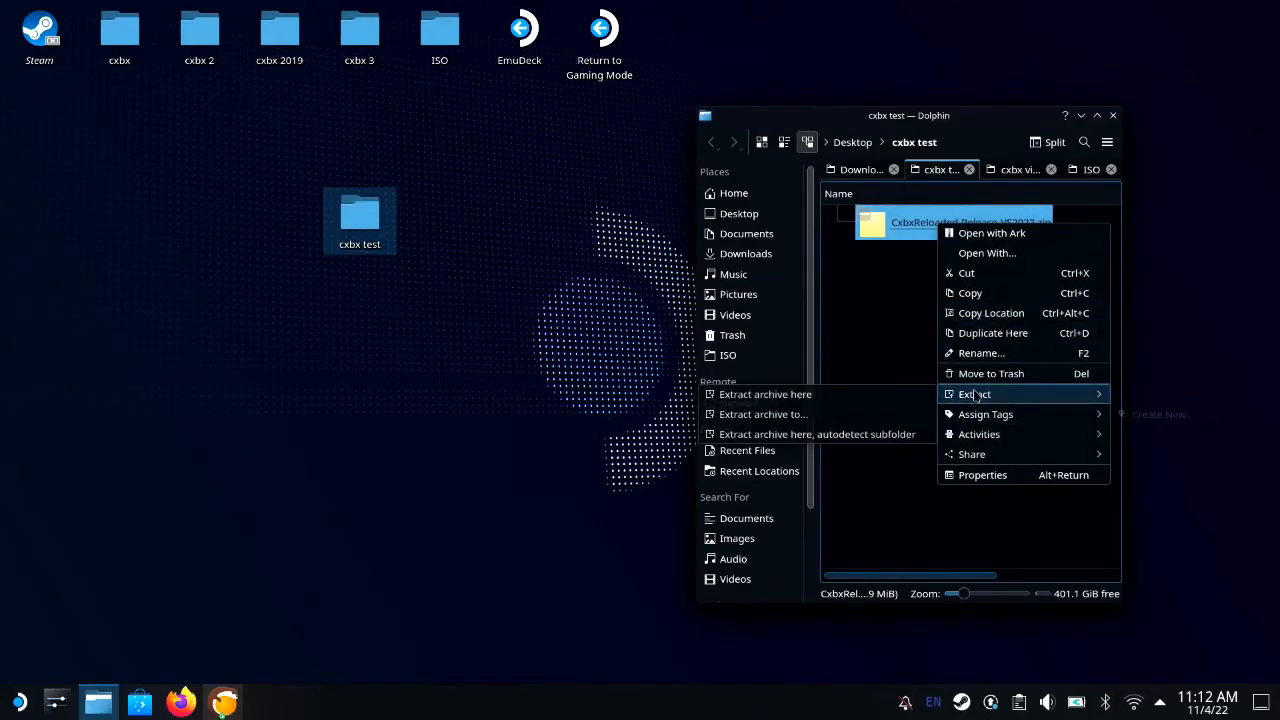
left_click(880, 403)
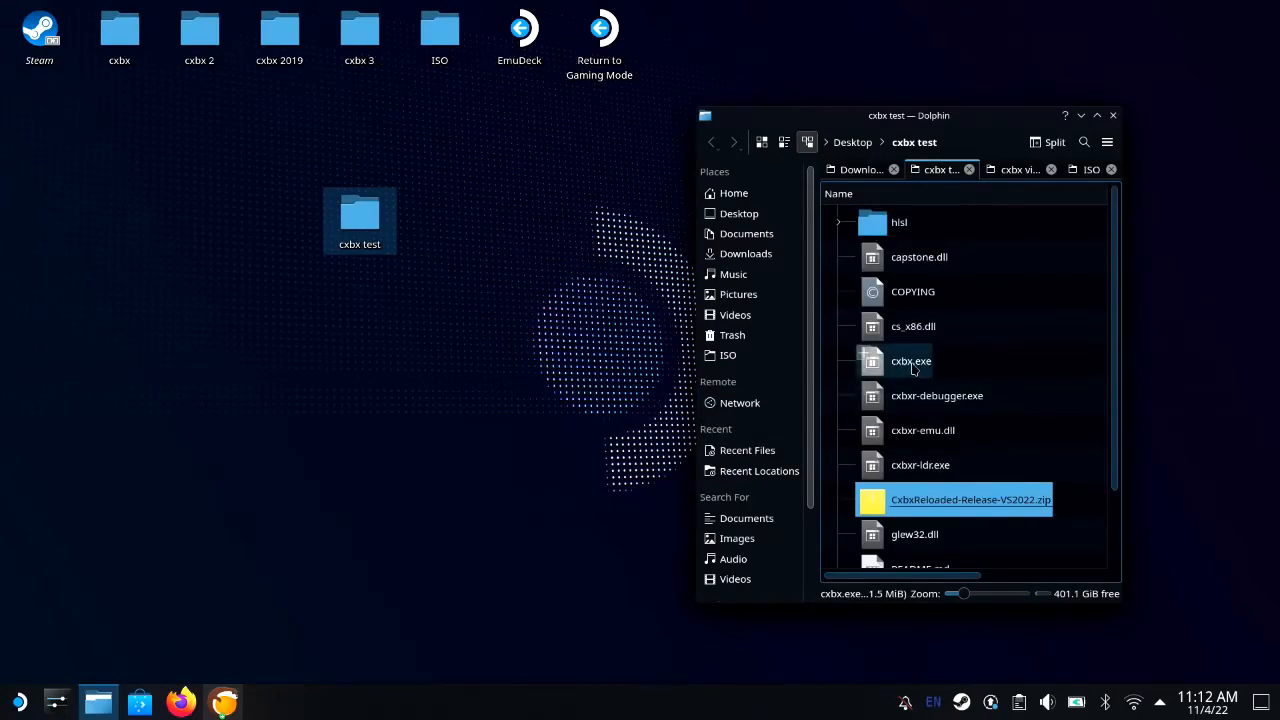
Set the new Lutris game's executable to cxbx.exe from the cxbx test folder, and close the other Dolphin tabs
left_click(911, 365)
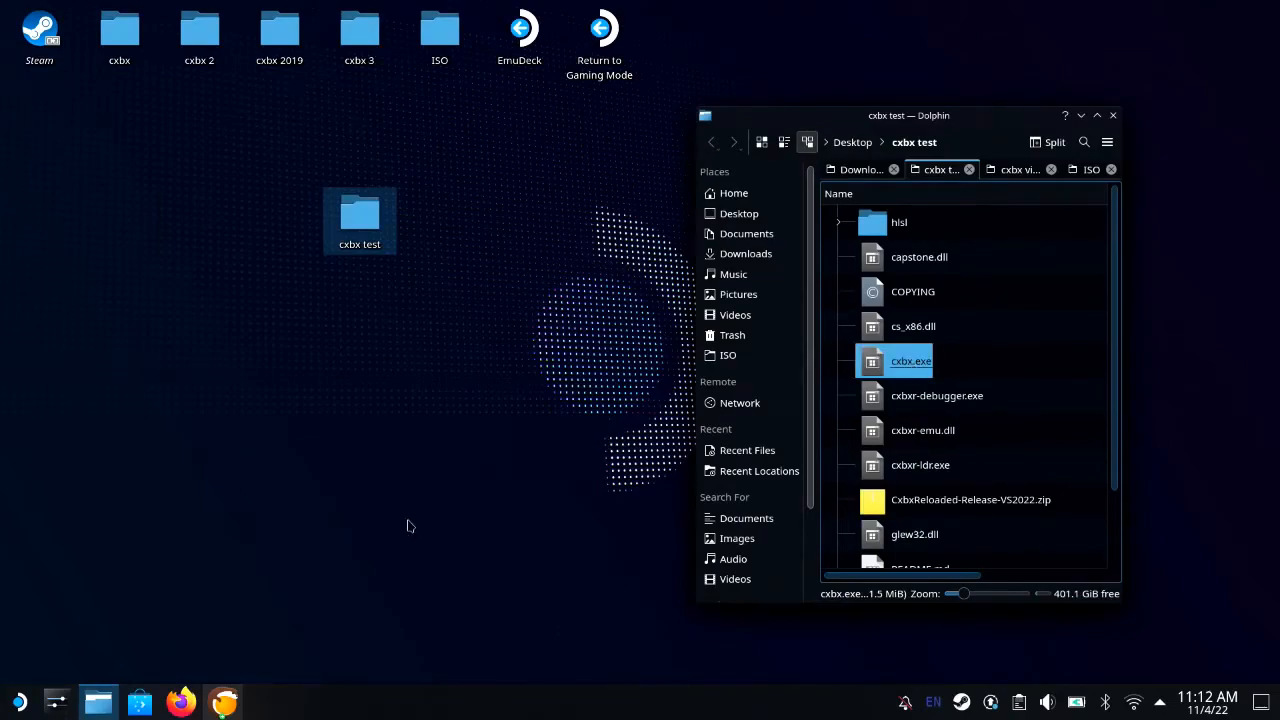
left_click(224, 701)
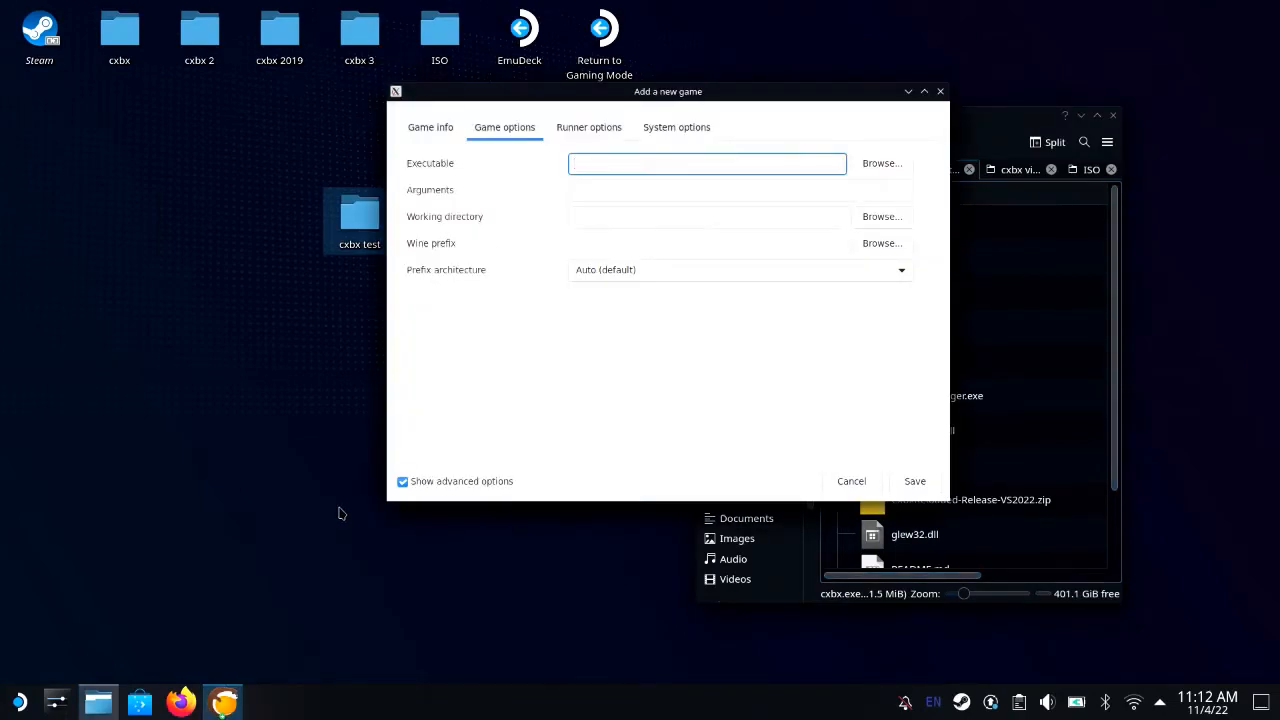
left_click_drag(559, 90, 255, 95)
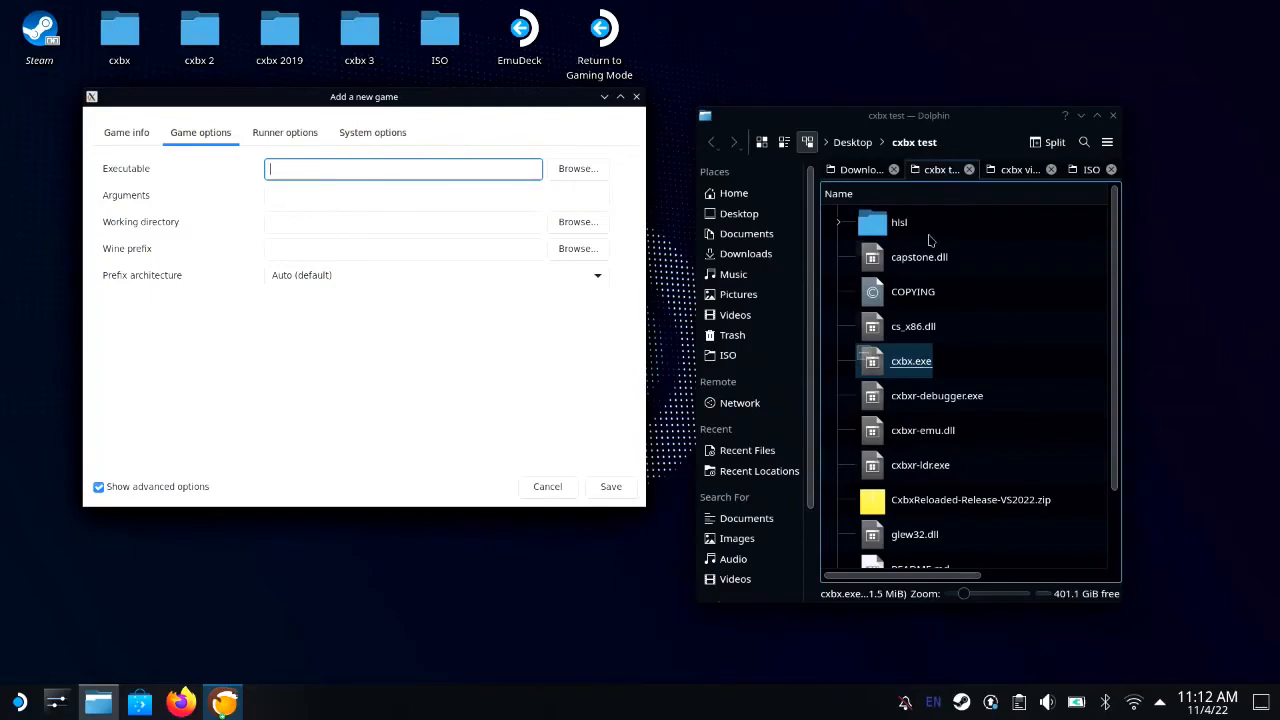
left_click(1052, 171)
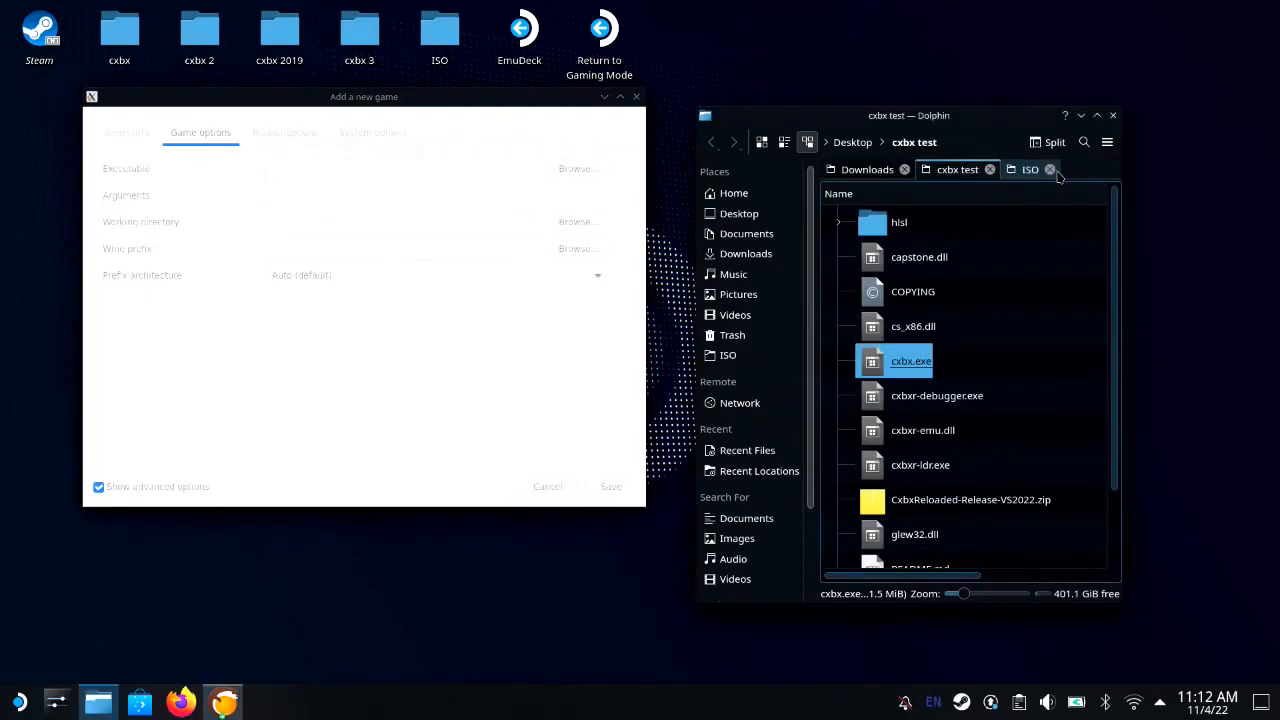
left_click(1053, 172)
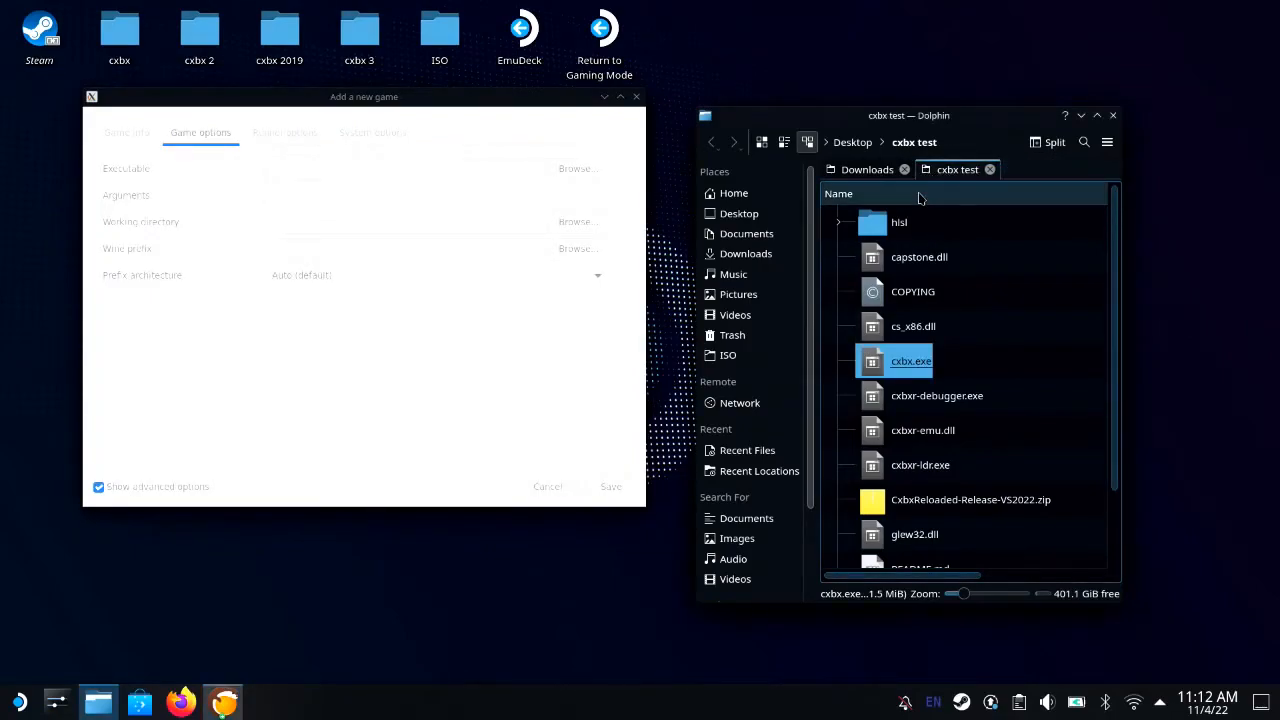
left_click(904, 169)
left_click_drag(866, 338, 502, 163)
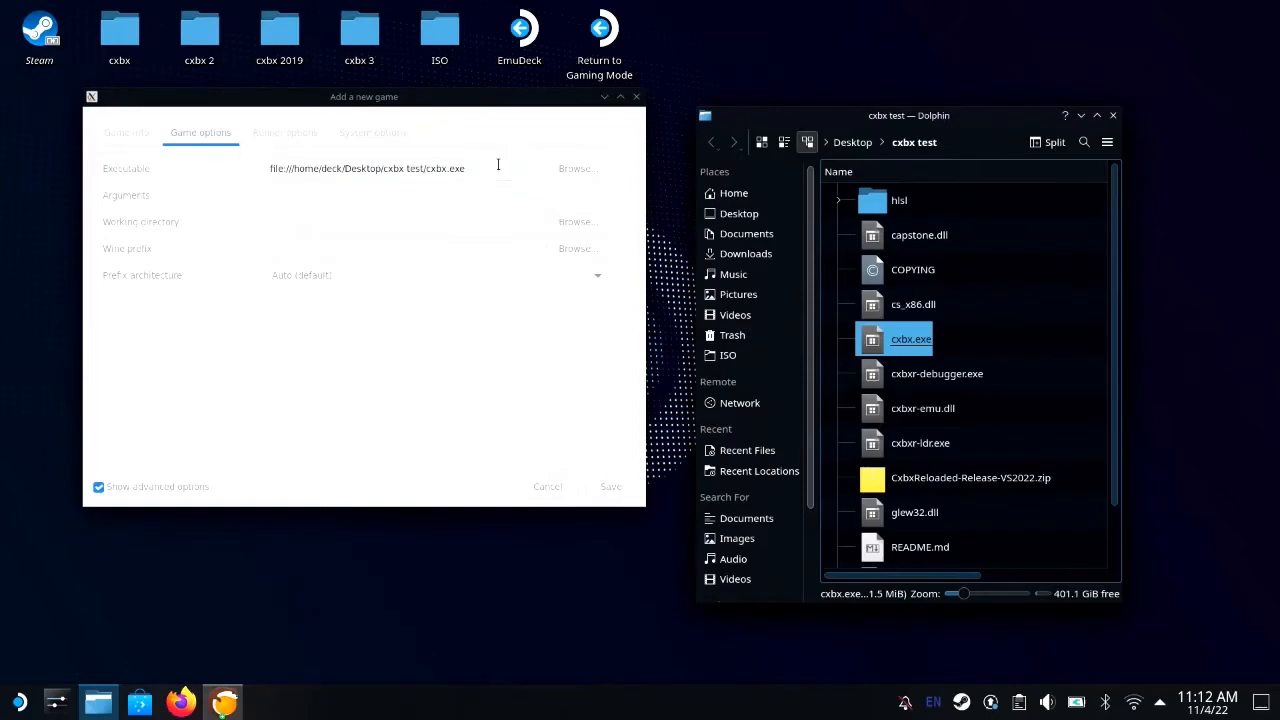
Copy the file location of cxbx.exe and bring up the paste options for the Executable path
right_click(910, 341)
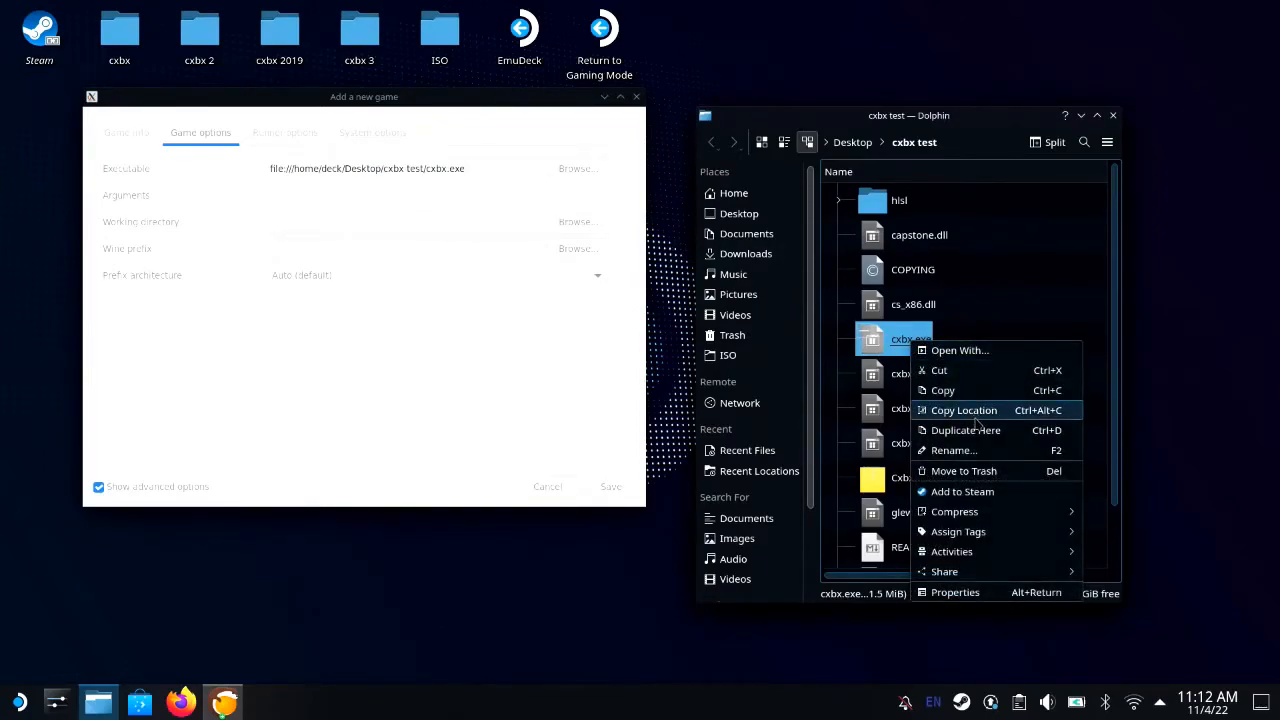
left_click(979, 421)
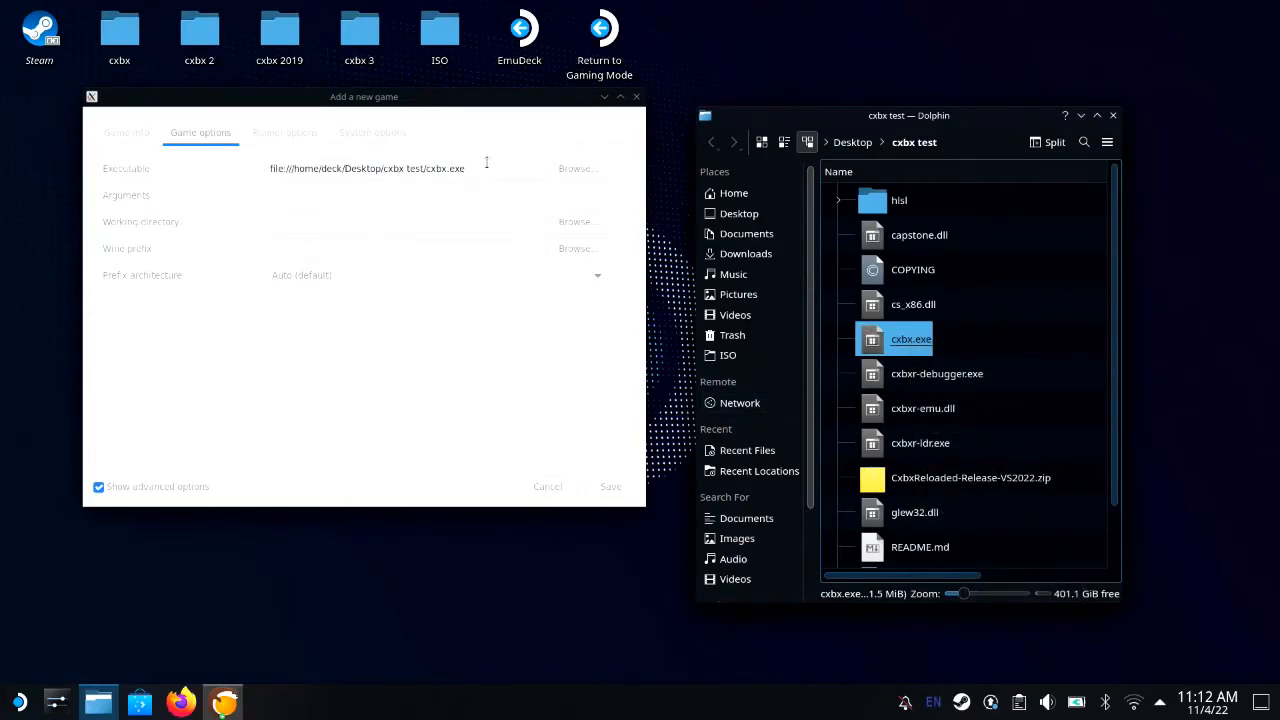
right_click(502, 170)
left_click(504, 163)
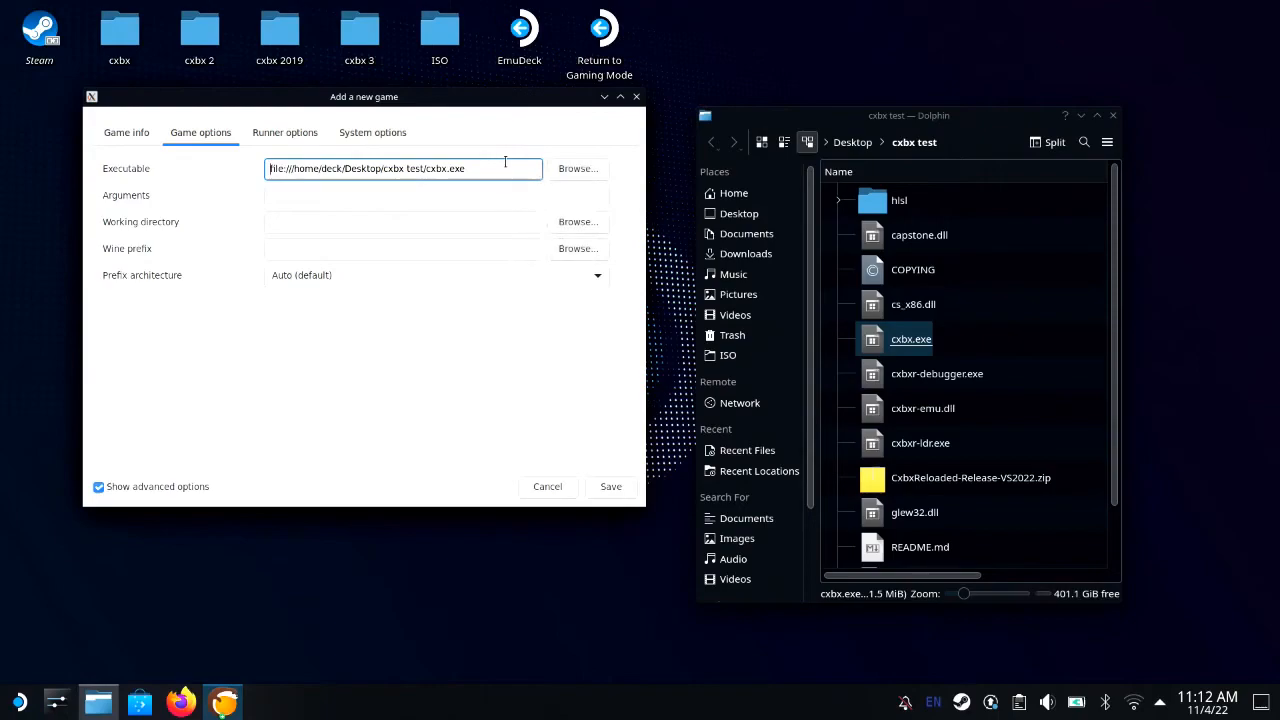
right_click(518, 170)
Open the desktop's ISO folder and set the new game's arguments to its default.xbe file
left_click(850, 143)
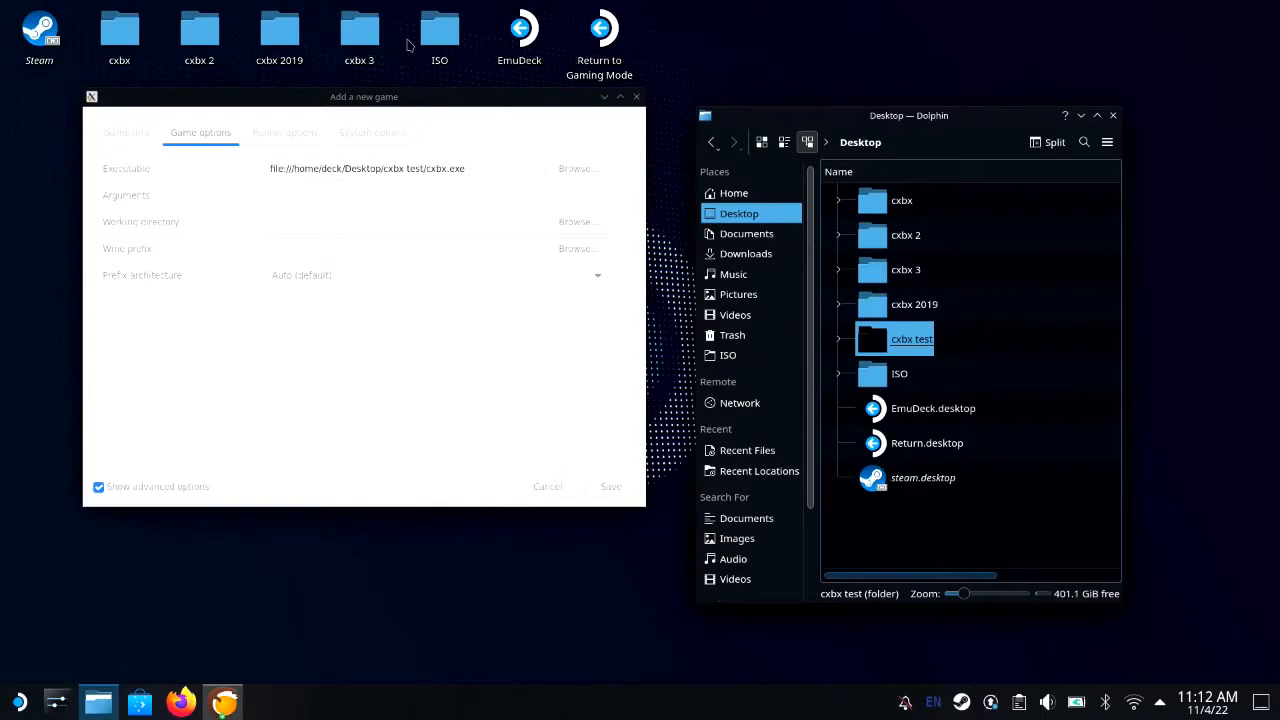
left_click(437, 30)
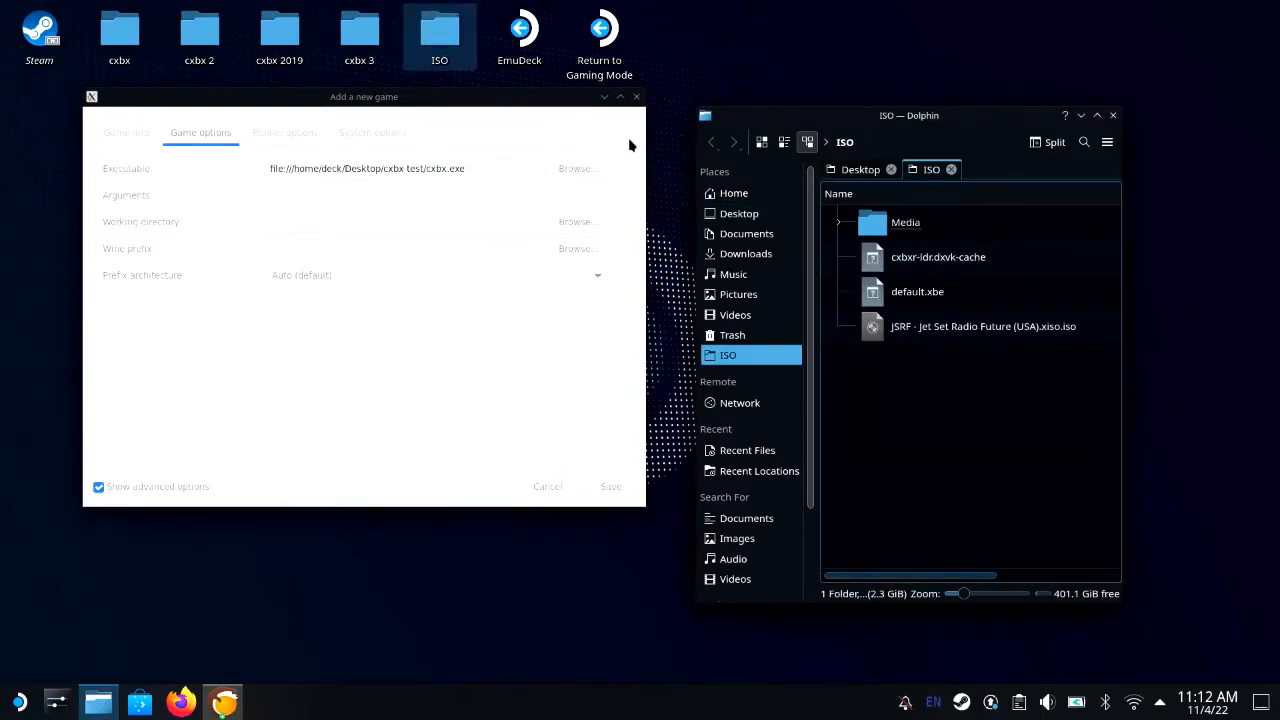
left_click(928, 292)
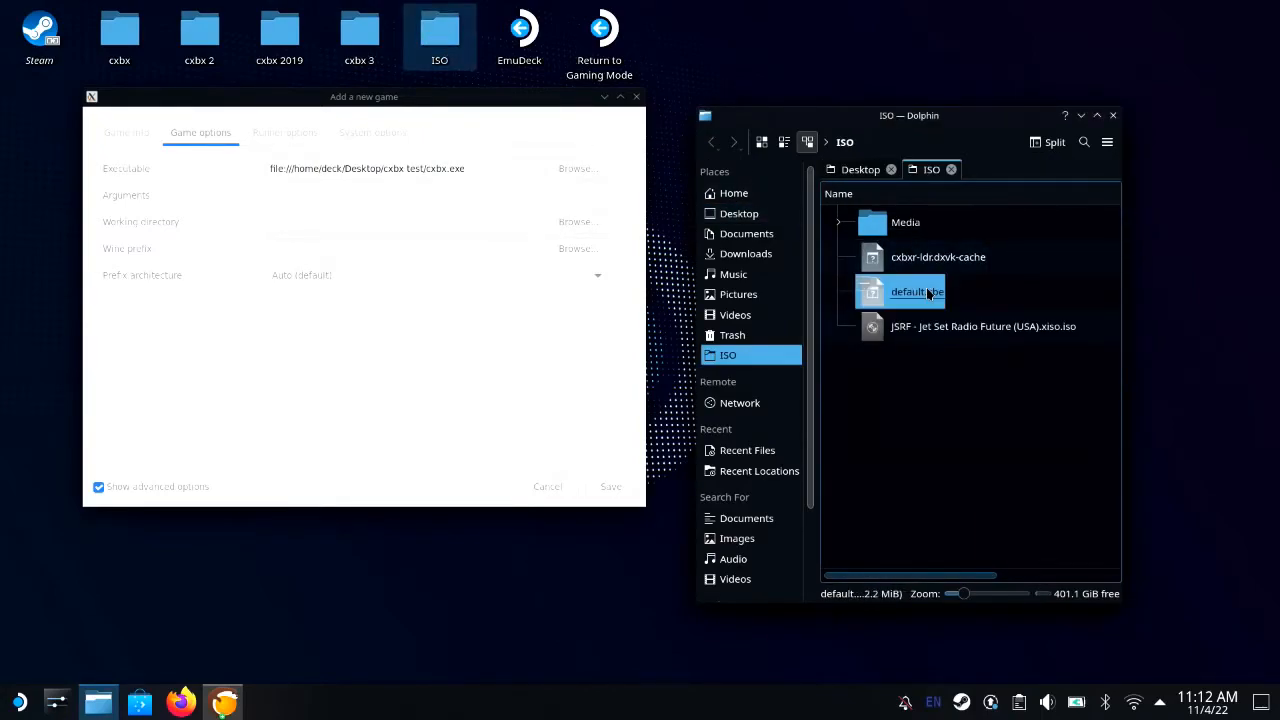
left_click_drag(928, 292, 464, 193)
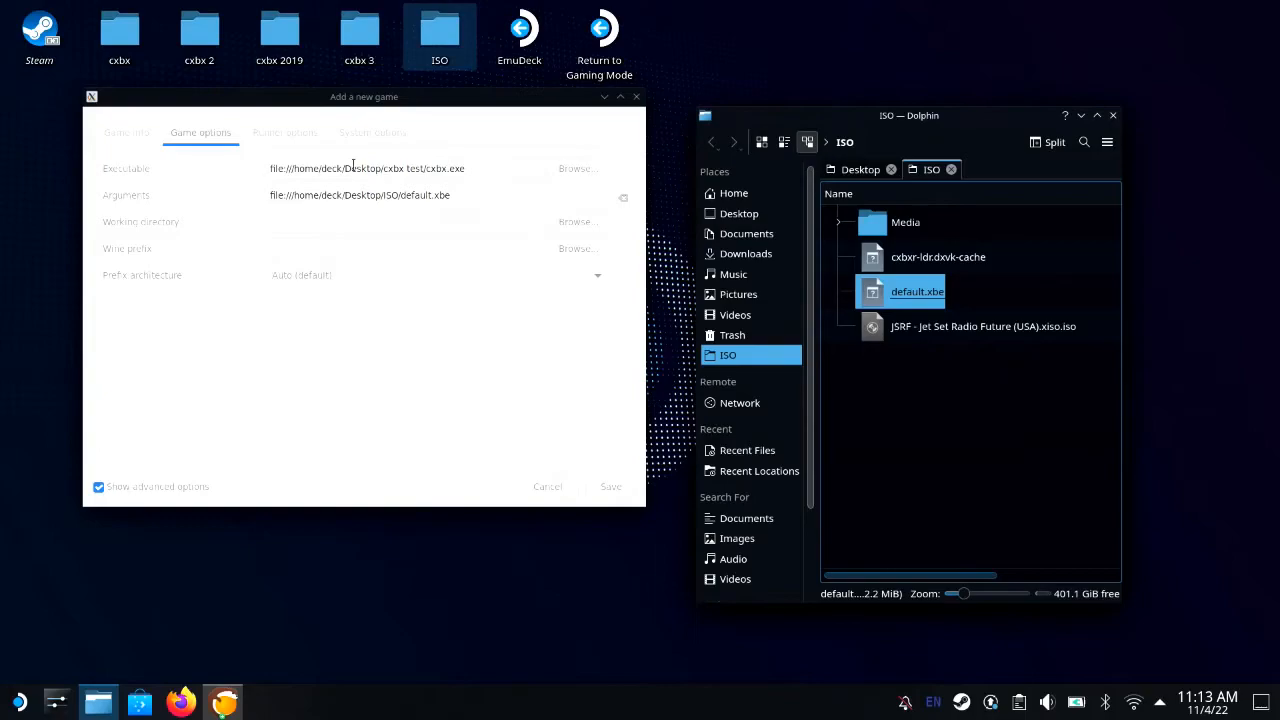
left_click(229, 191)
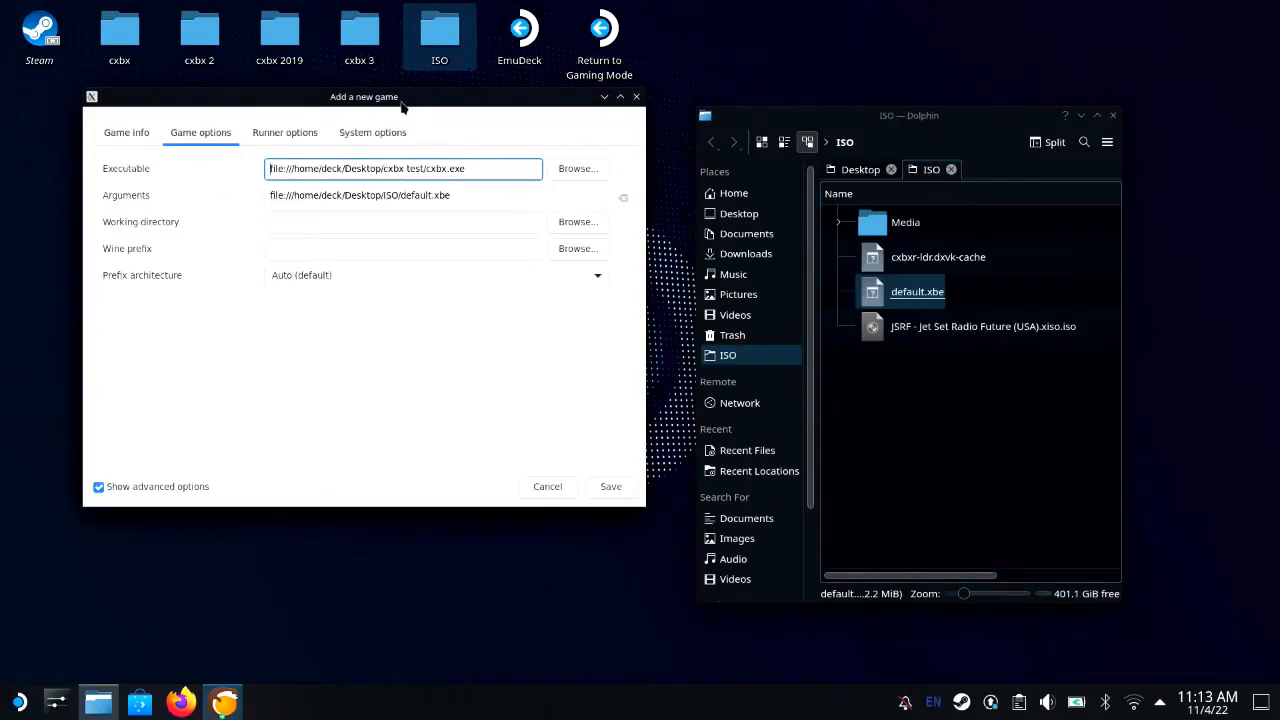
Set the Wine version in the new game's runner options to lutris-7.1-x86_64
left_click(275, 134)
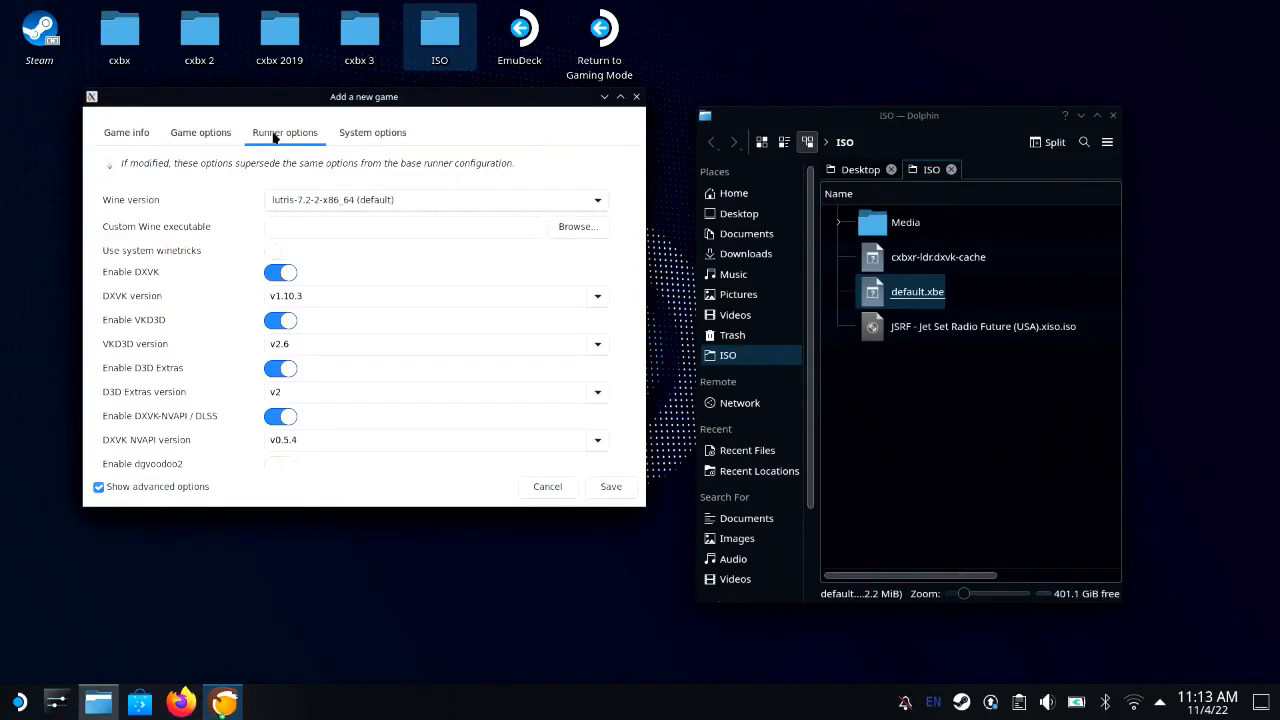
left_click(340, 203)
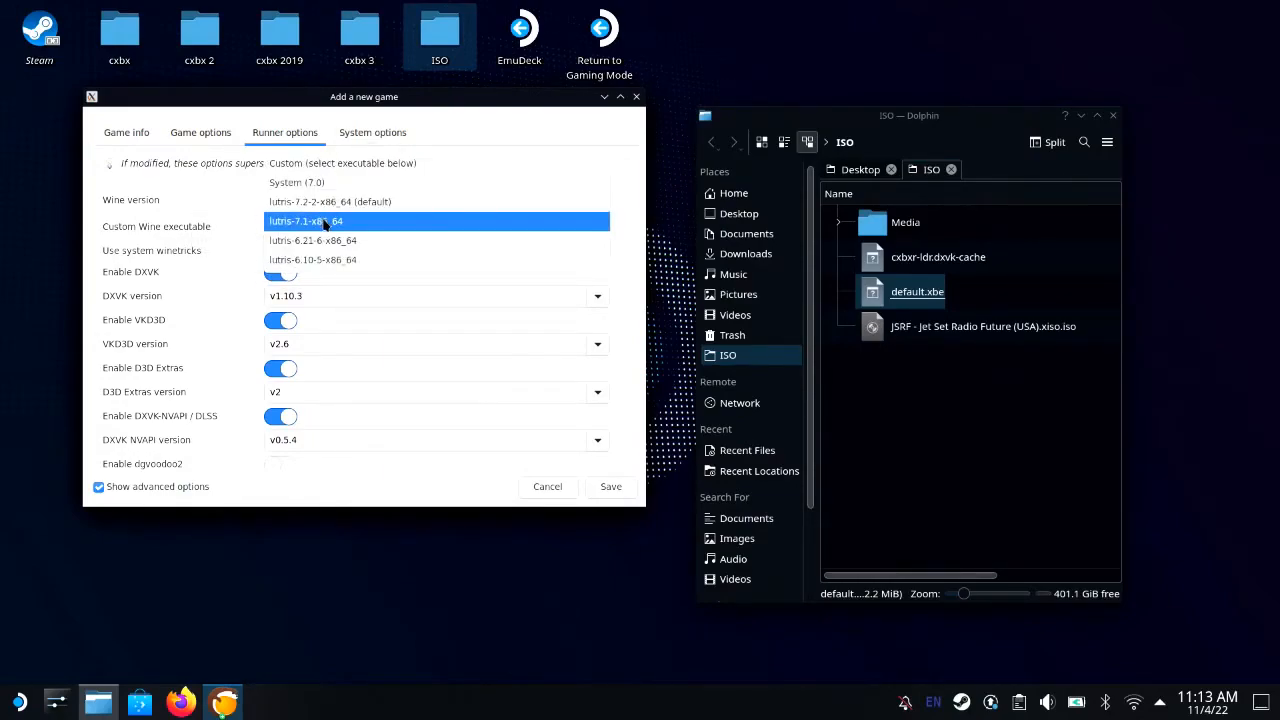
left_click(325, 222)
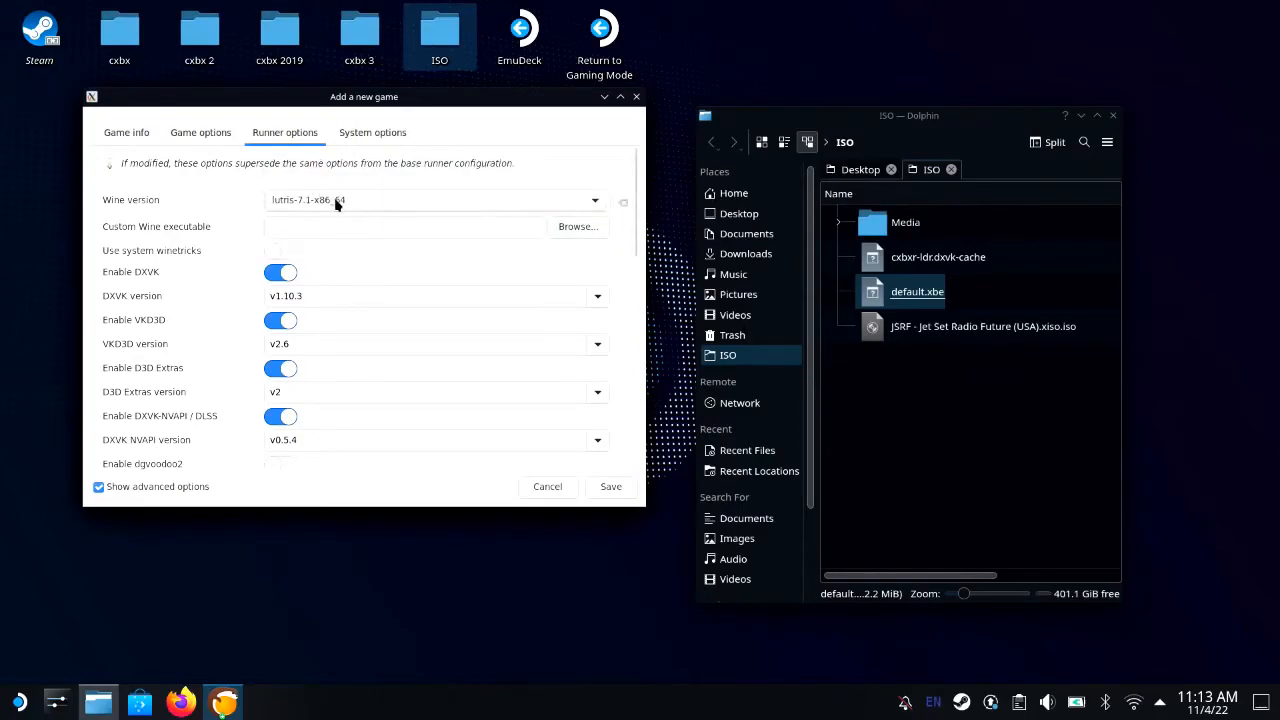
left_click(337, 203)
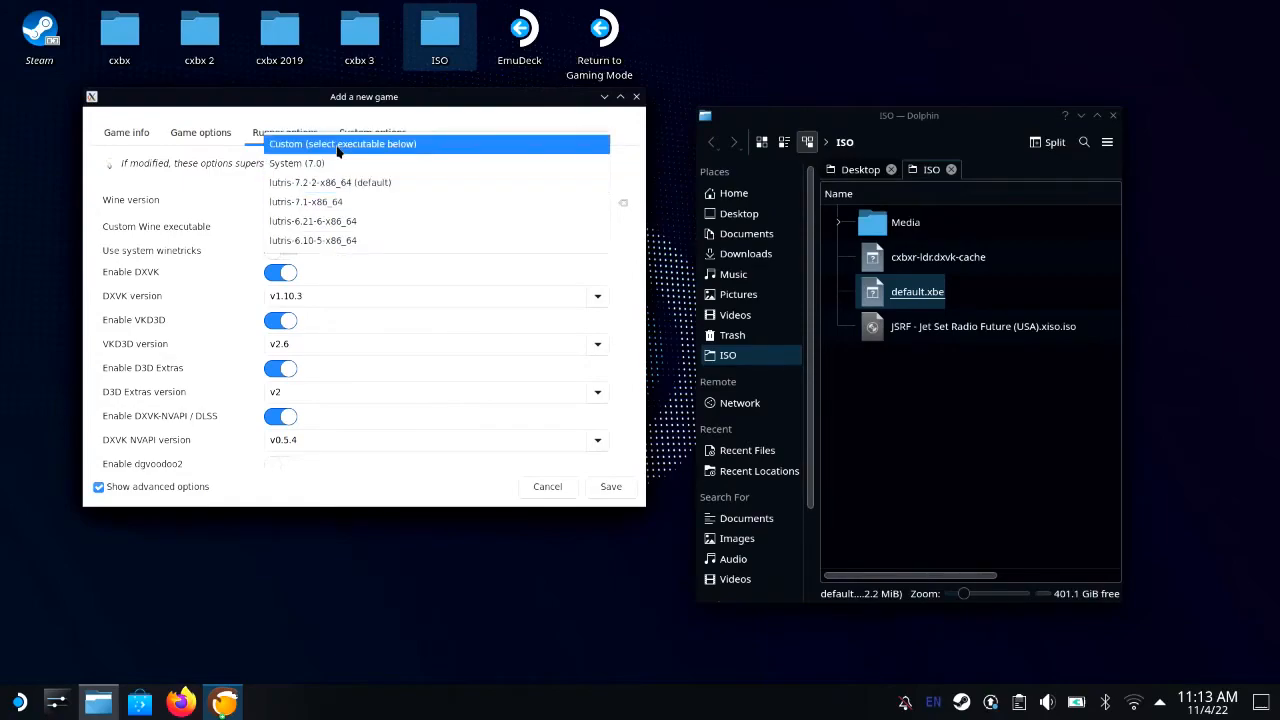
left_click(326, 203)
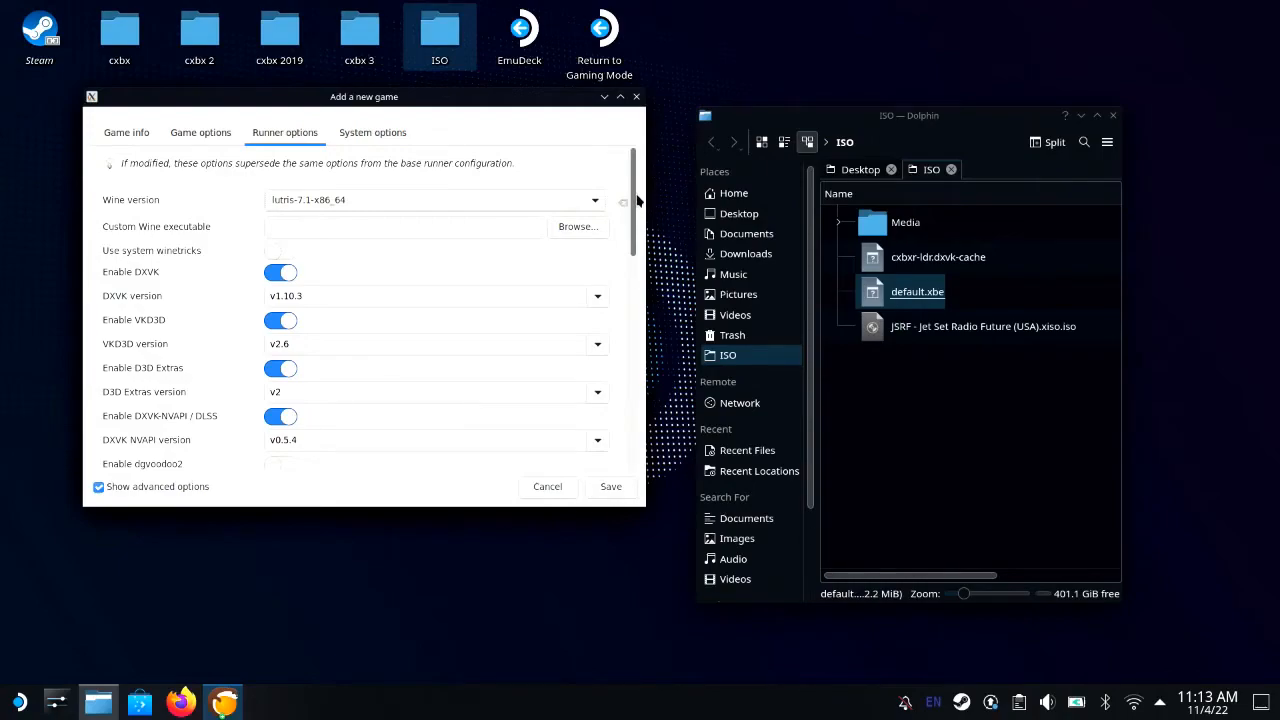
Set the virtual desktop resolution to 800x1280 and save the new game
left_click_drag(633, 201, 607, 335)
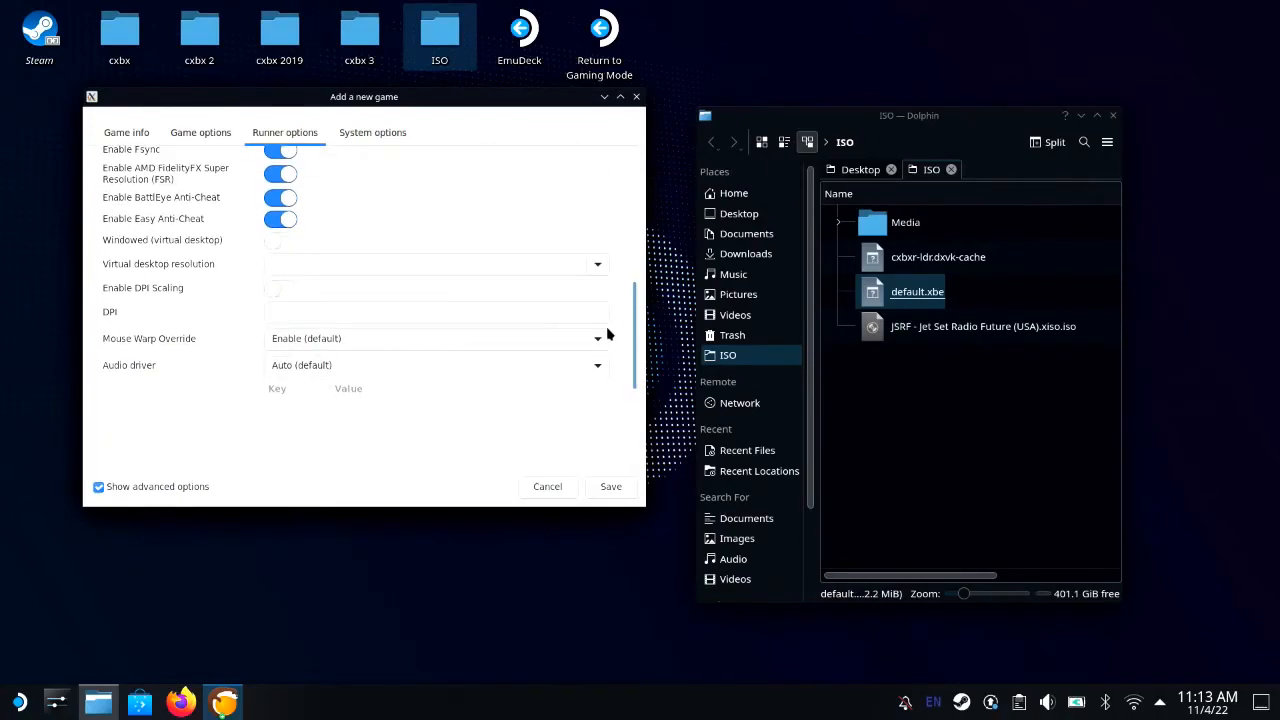
left_click(598, 264)
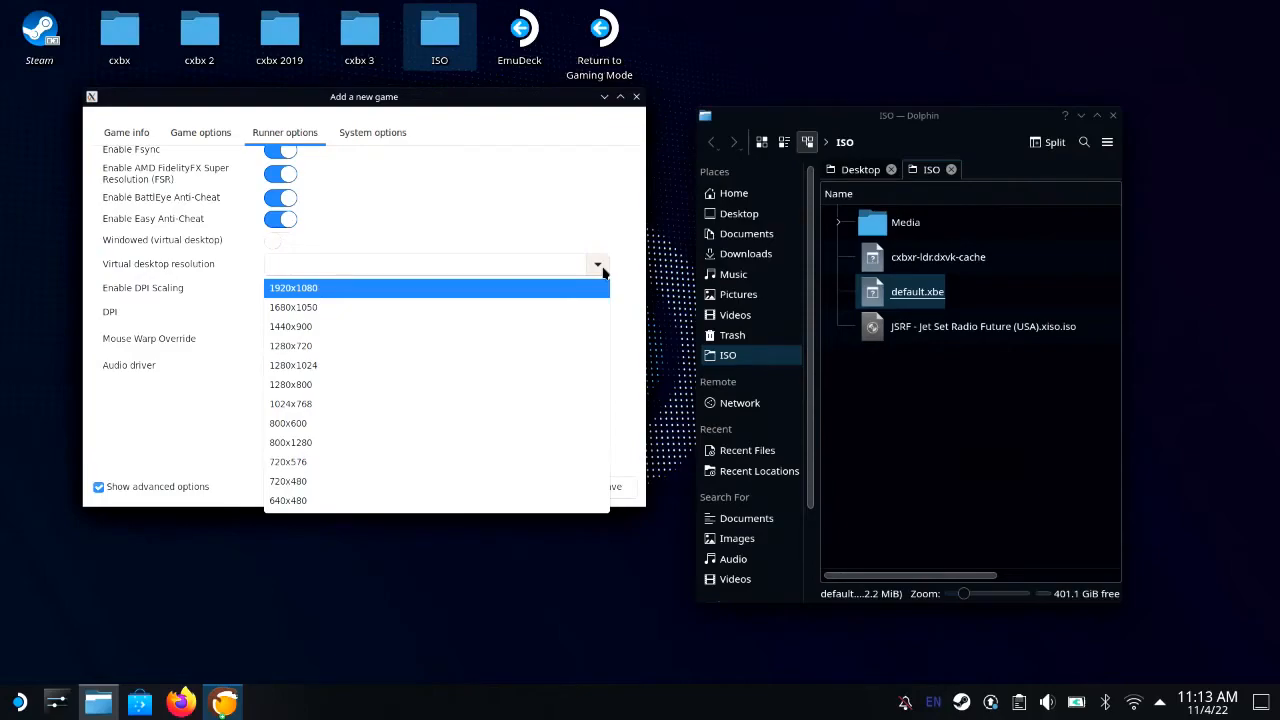
left_click(493, 442)
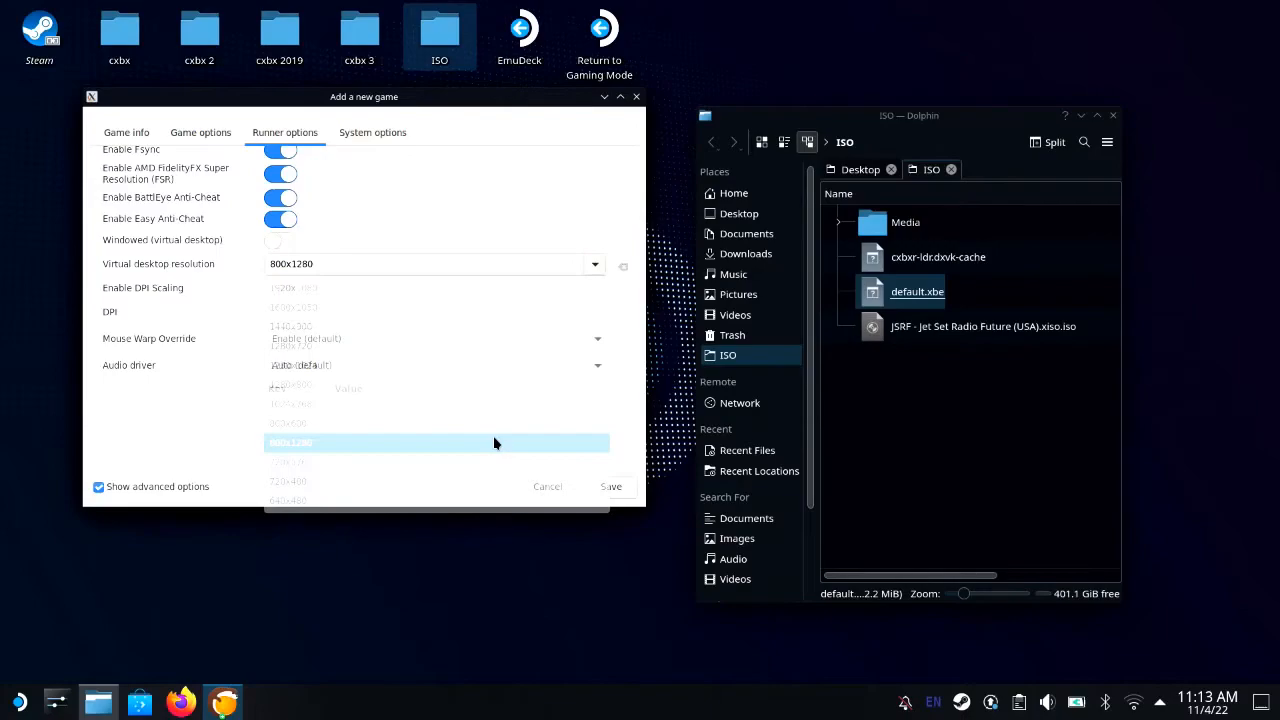
left_click(612, 487)
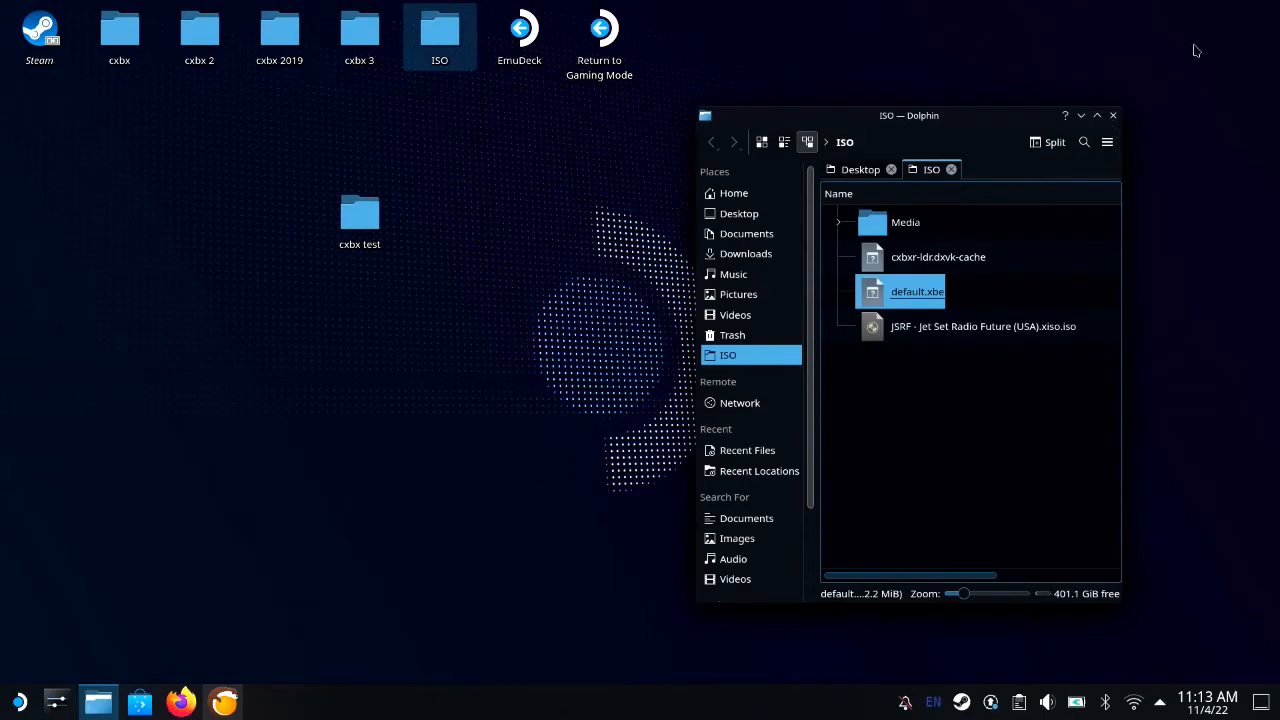
Close the Dolphin file manager, switch to Lutris, and select the jsrf test game in the library
left_click(1113, 115)
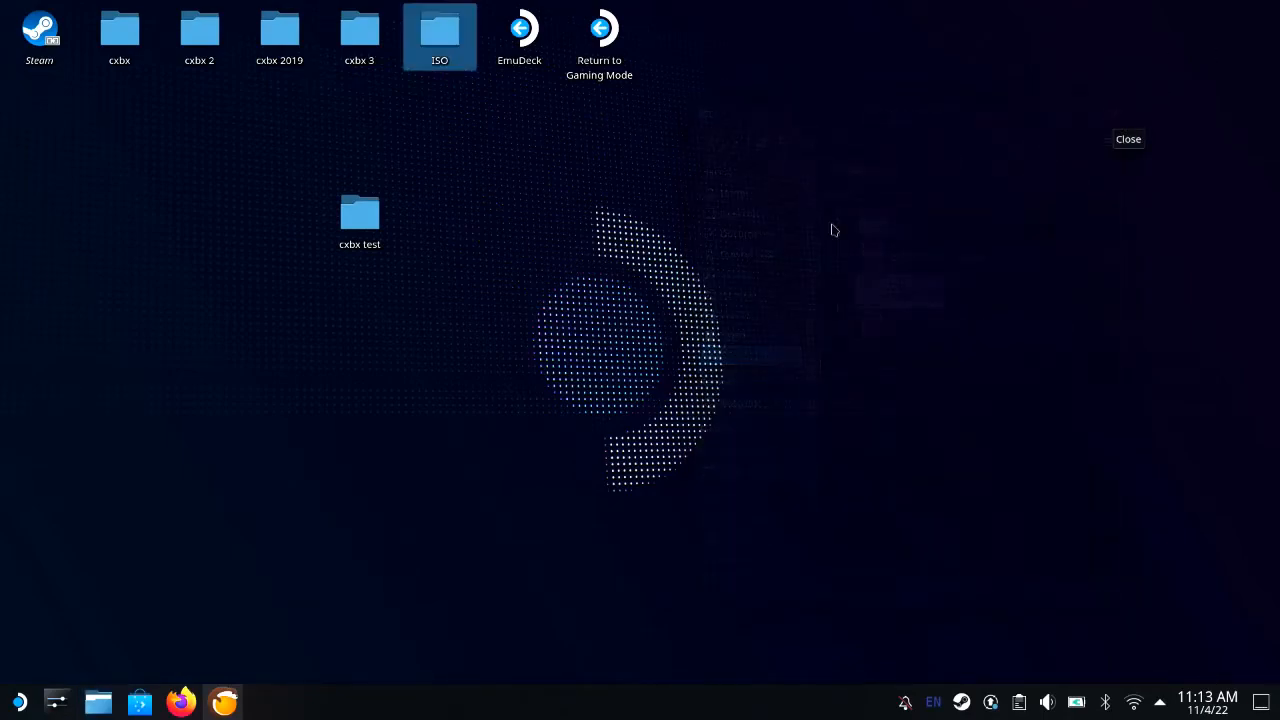
left_click(224, 700)
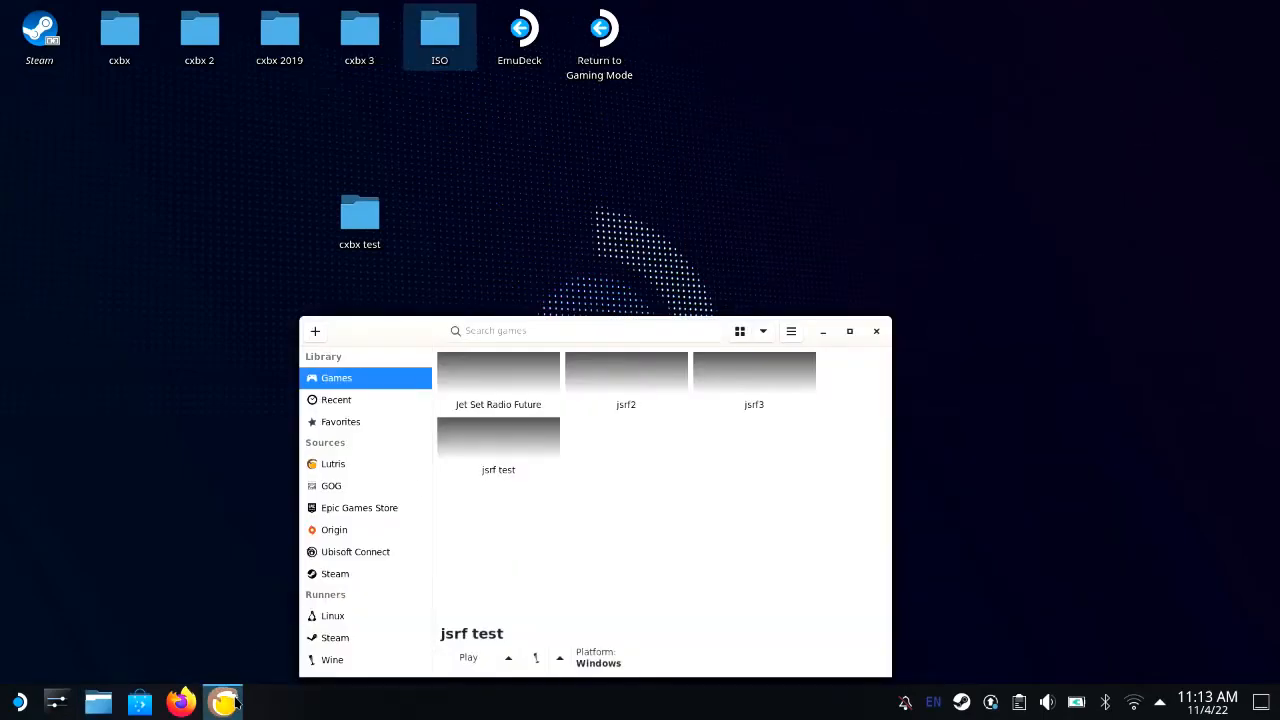
left_click(518, 452)
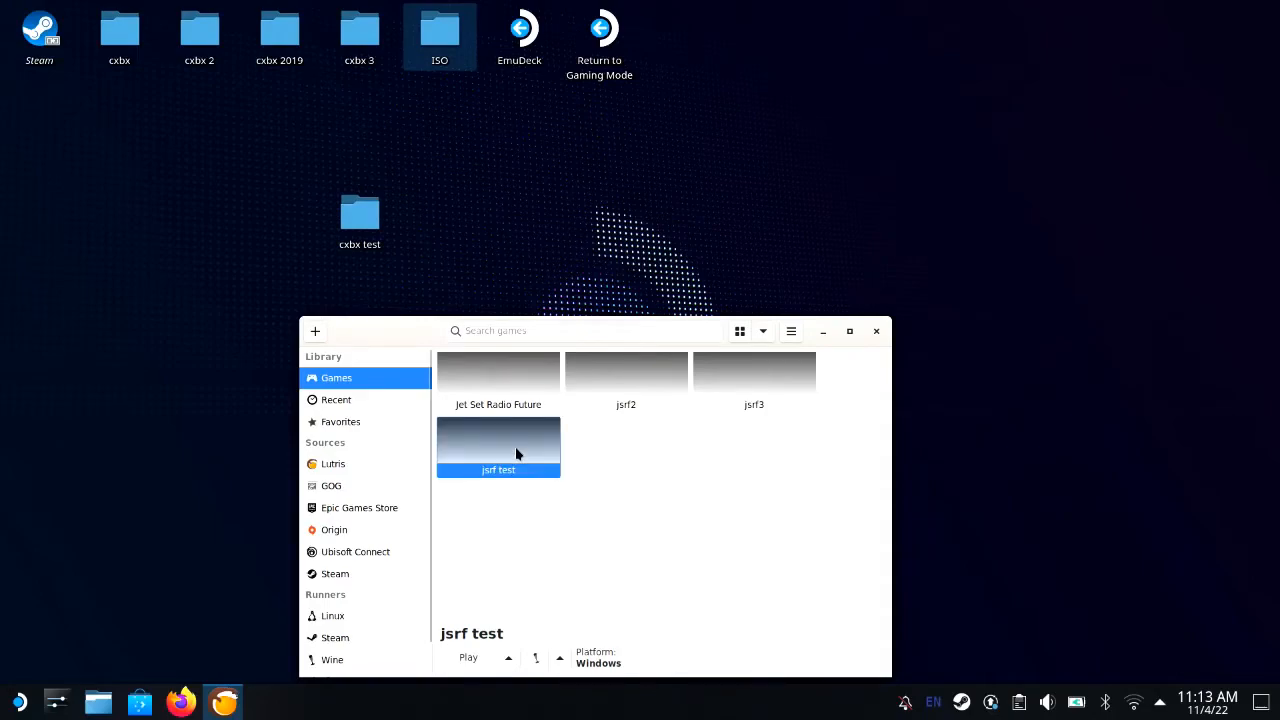
Create a Steam shortcut for the jsrf test game in the library
left_click(513, 389)
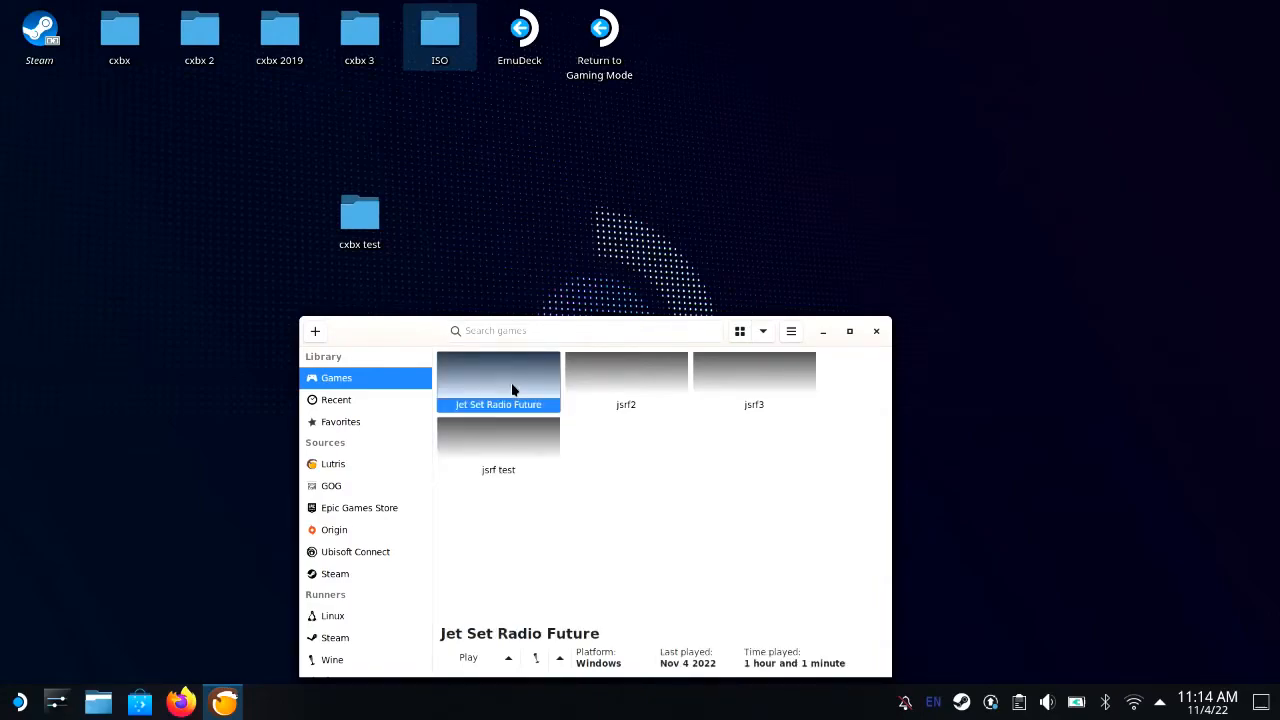
left_click(488, 456)
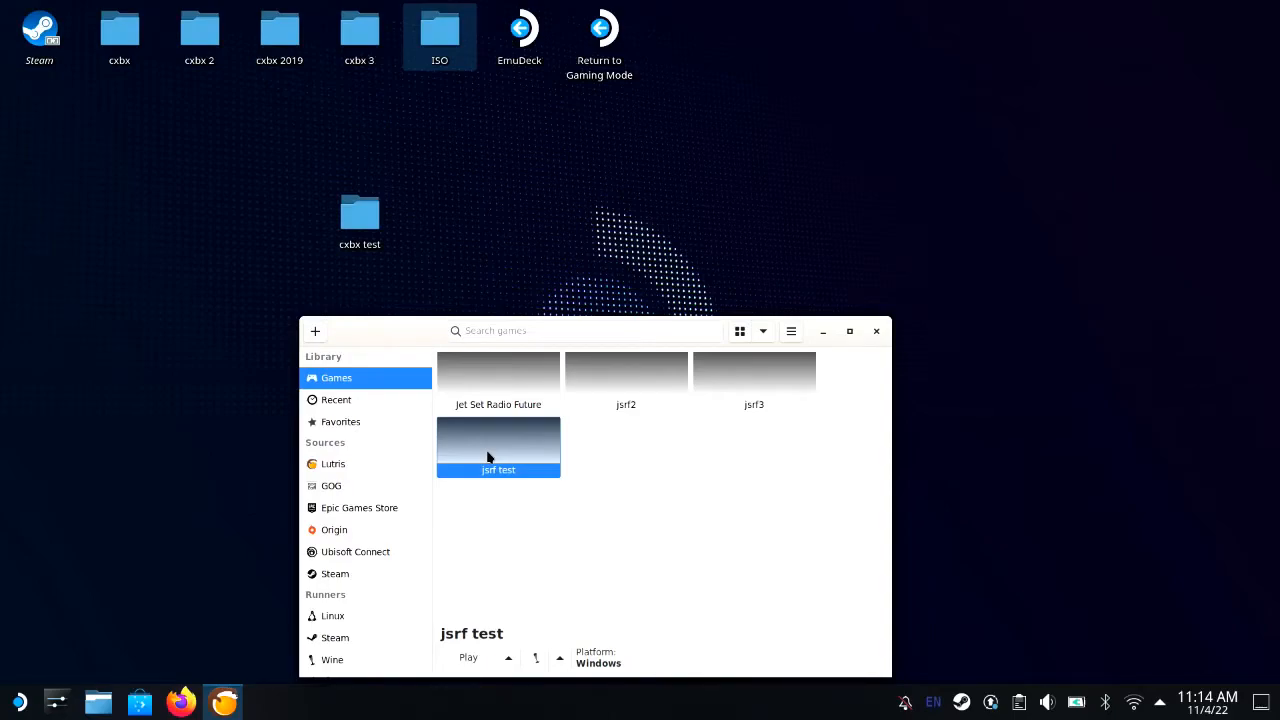
right_click(488, 456)
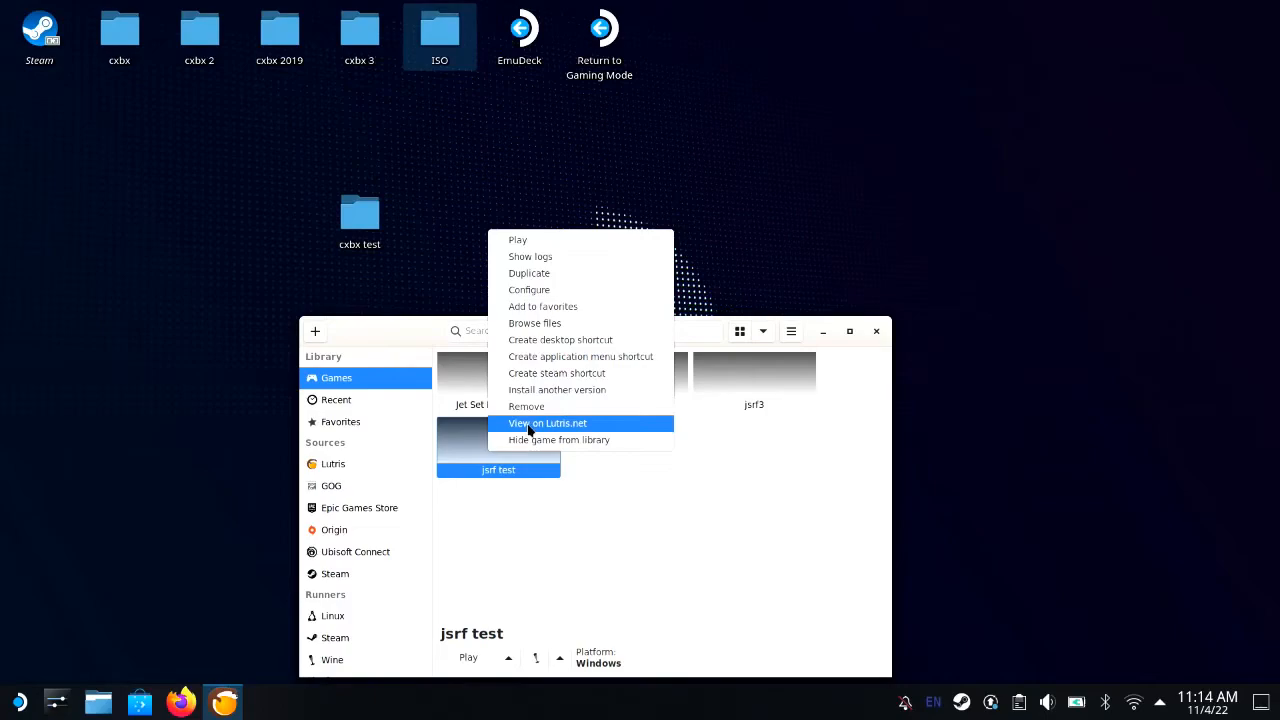
left_click(565, 377)
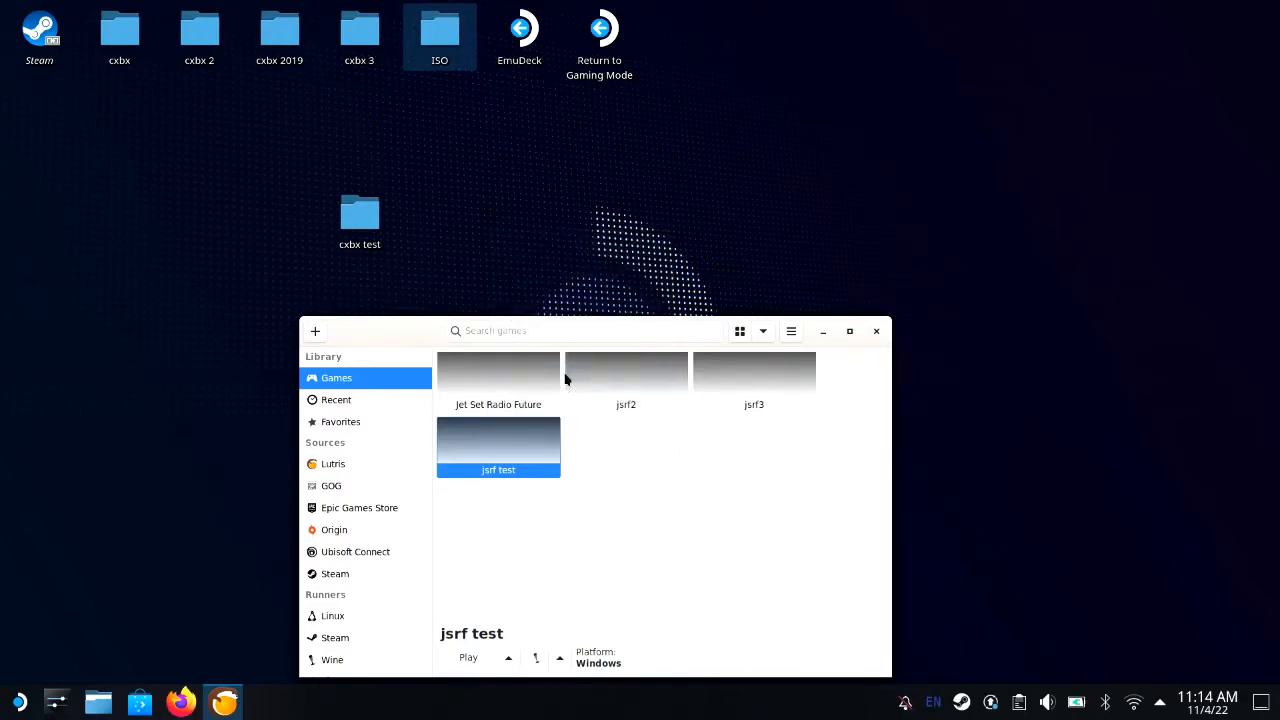
right_click(507, 439)
left_click(568, 519)
Switch to the Steam library, look through the games list for the jsrf test shortcut, and close Steam's window
right_click(962, 703)
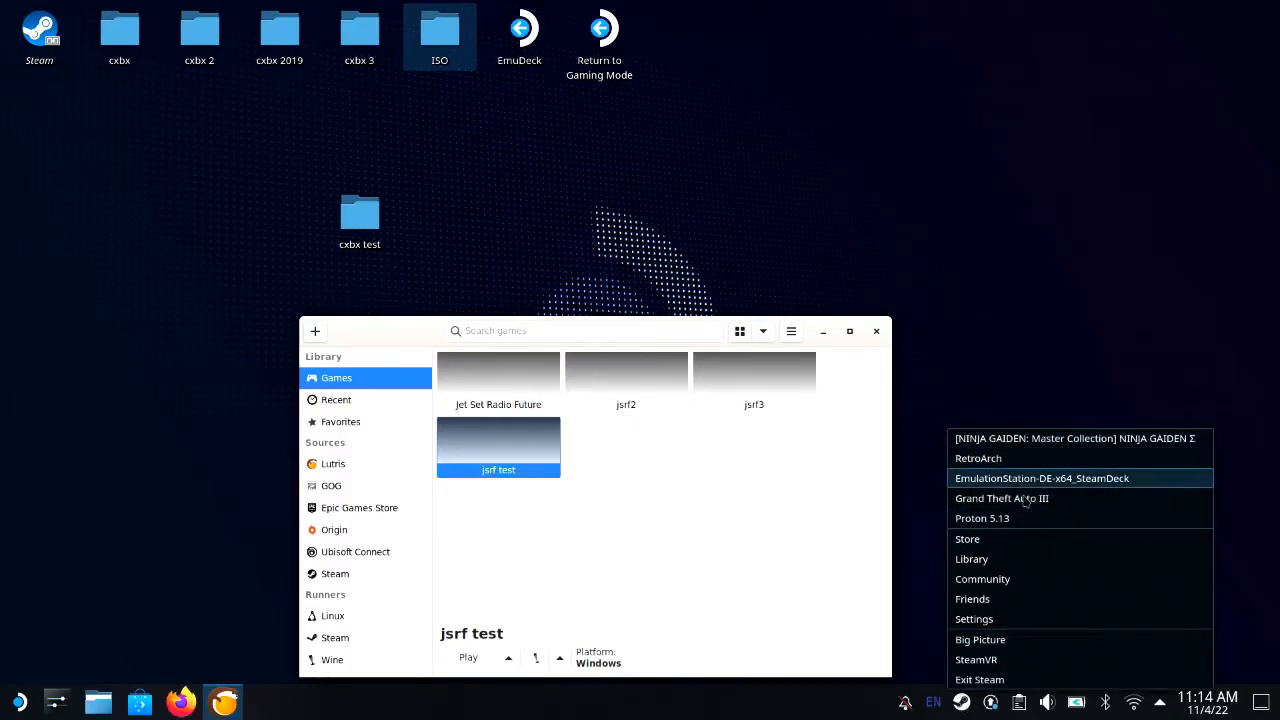
left_click(870, 556)
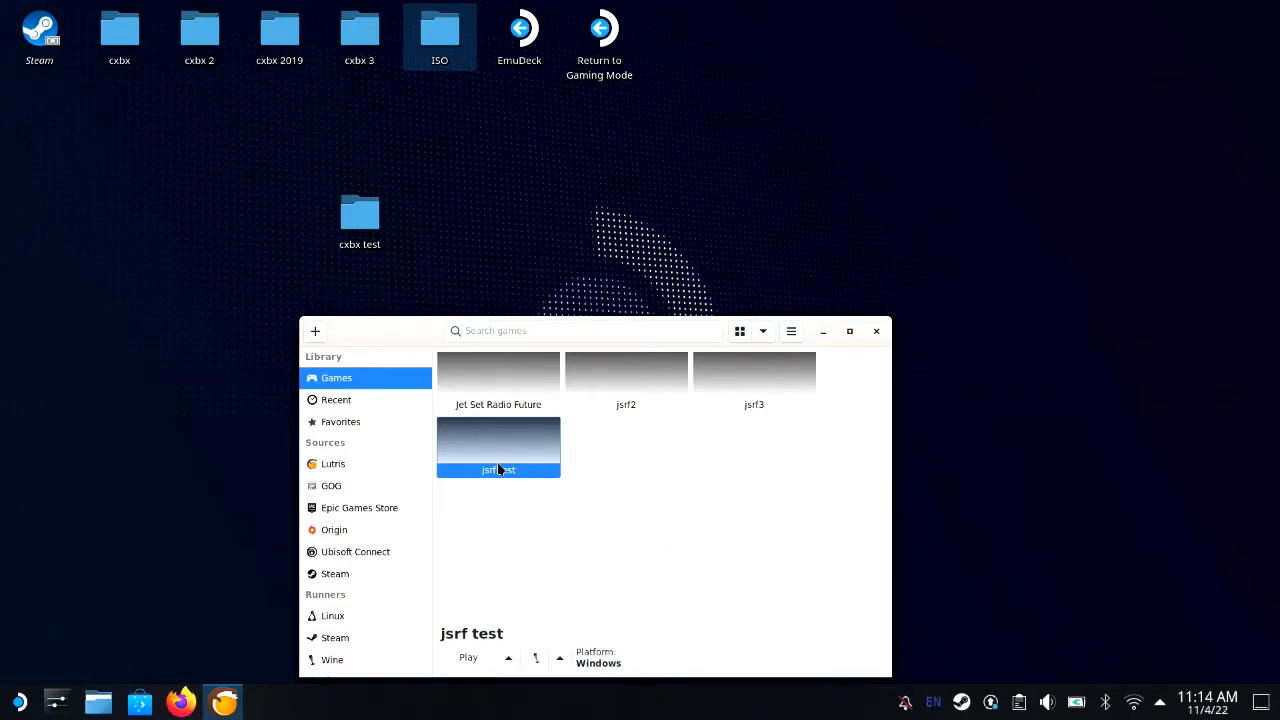
right_click(965, 712)
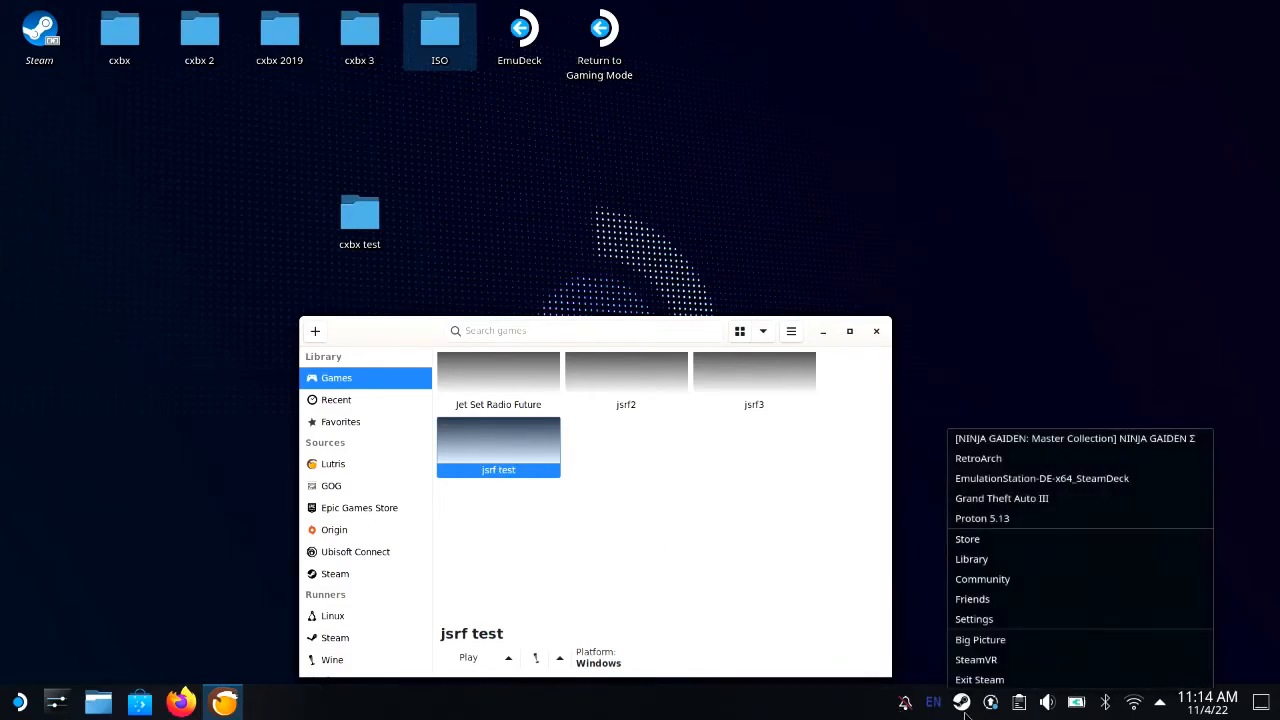
left_click(986, 568)
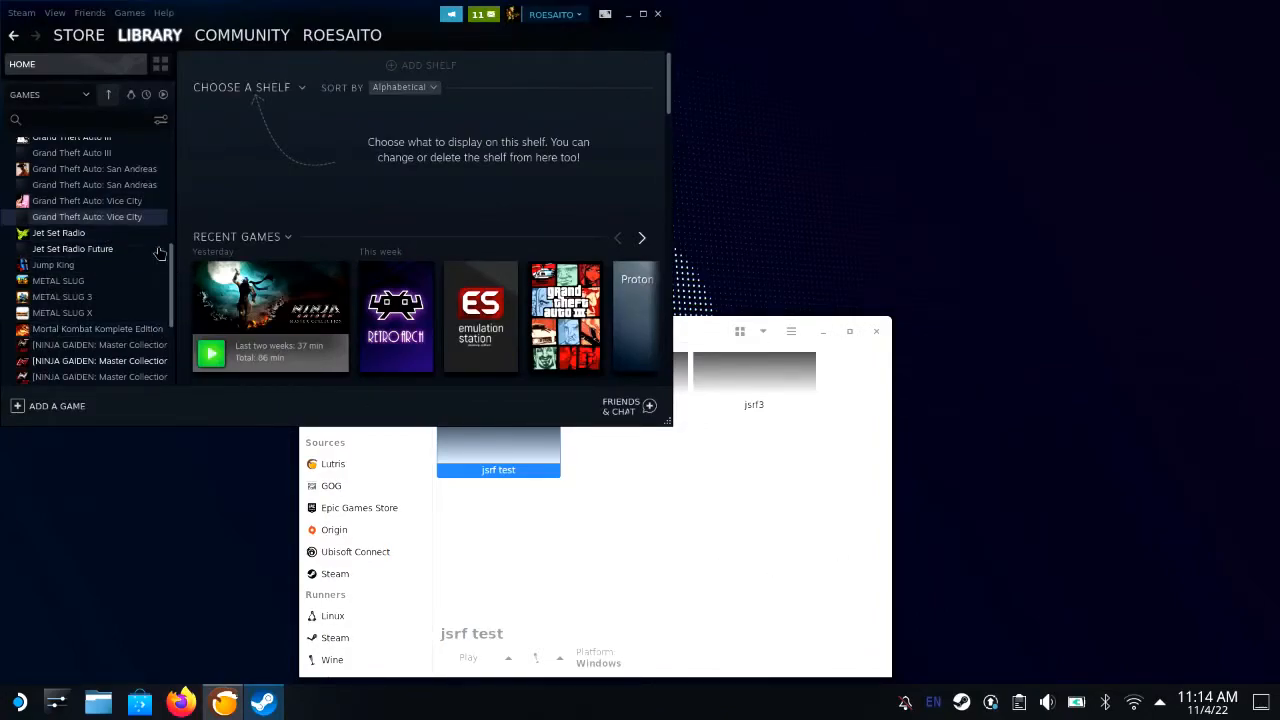
scroll(170, 237, "up", 1)
scroll(170, 235, "up", 3)
scroll(170, 232, "down", 8)
scroll(168, 230, "up", 7)
scroll(168, 230, "up", 4)
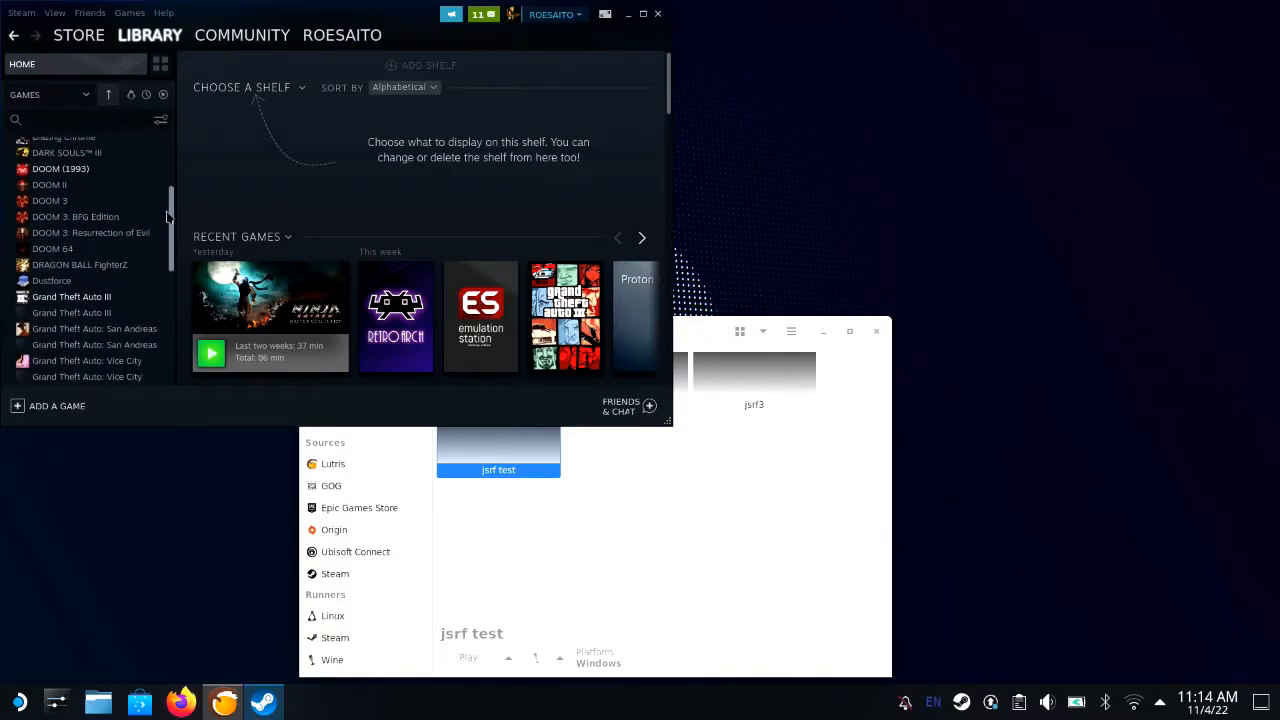
scroll(150, 290, "down", 7)
scroll(150, 290, "up", 1)
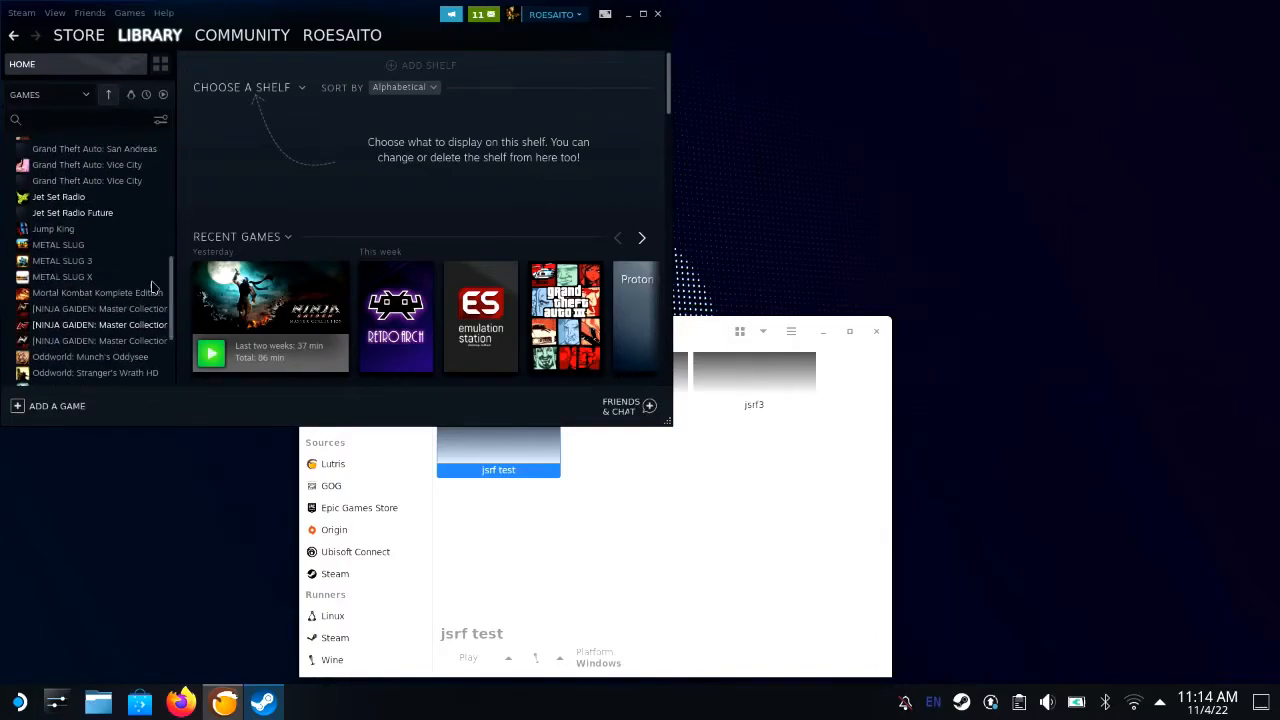
left_click(659, 15)
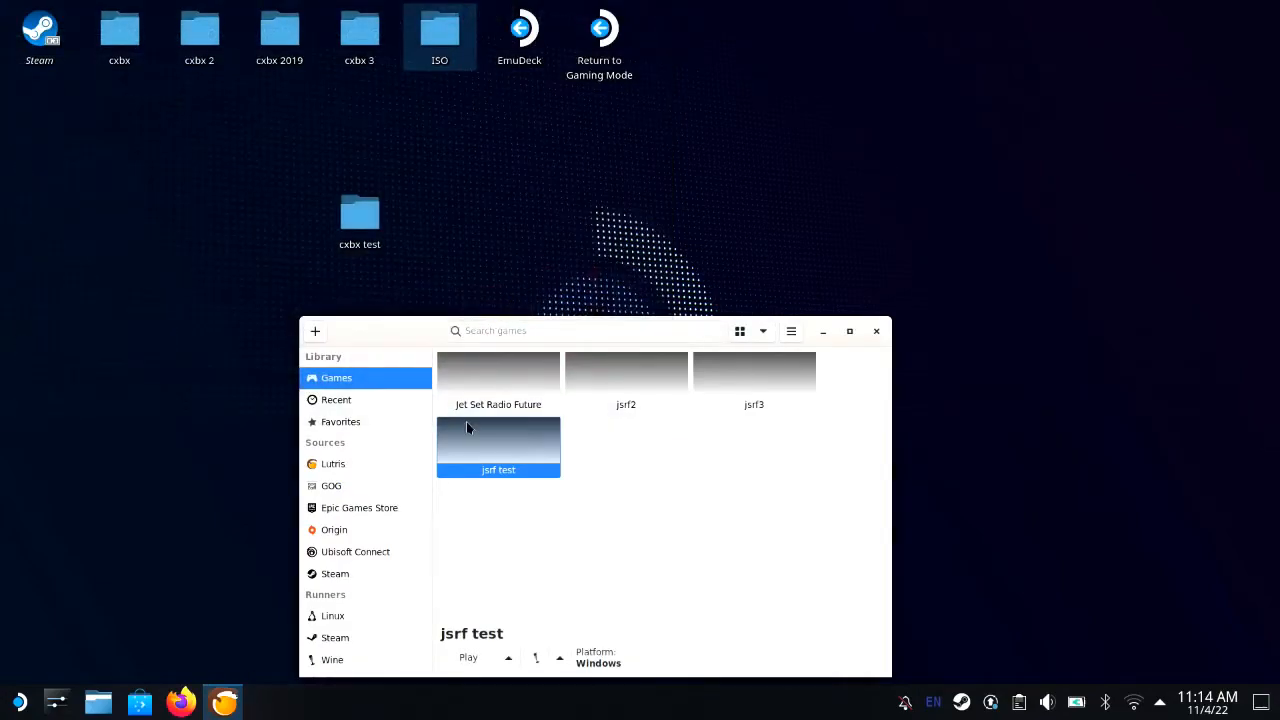
Try to launch the jsrf test game from the Lutris library
right_click(505, 438)
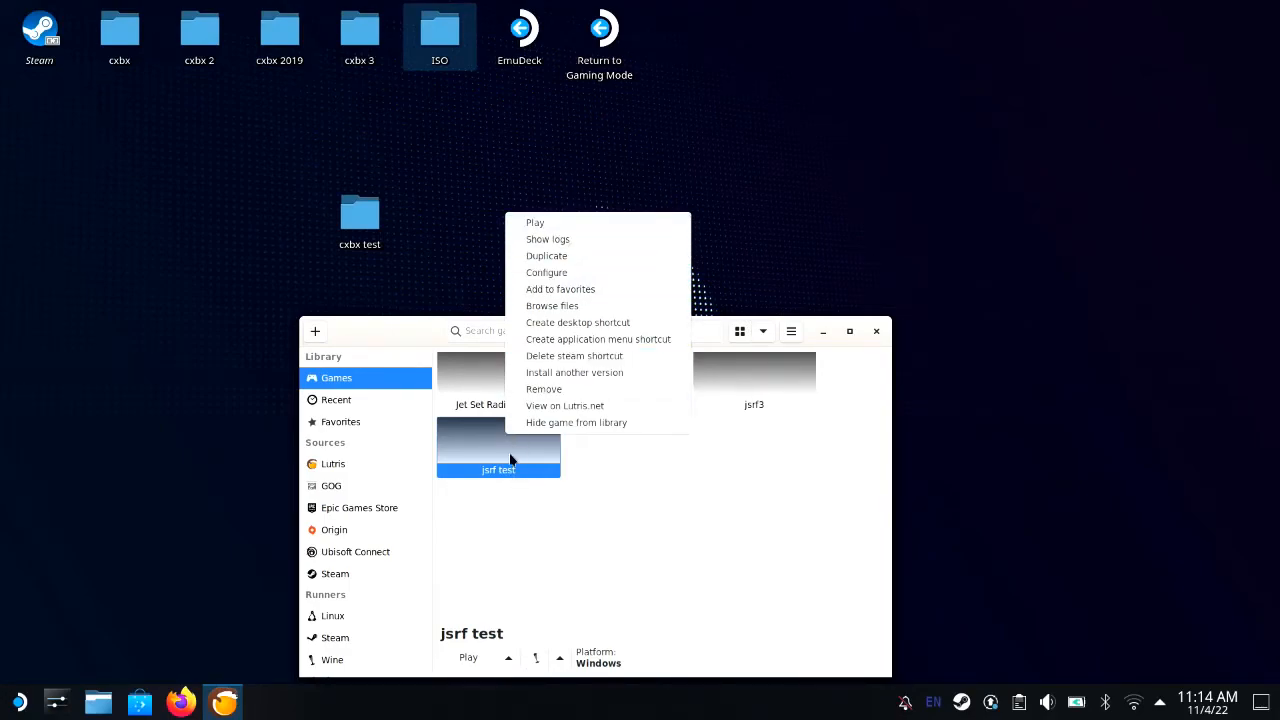
left_click(501, 483)
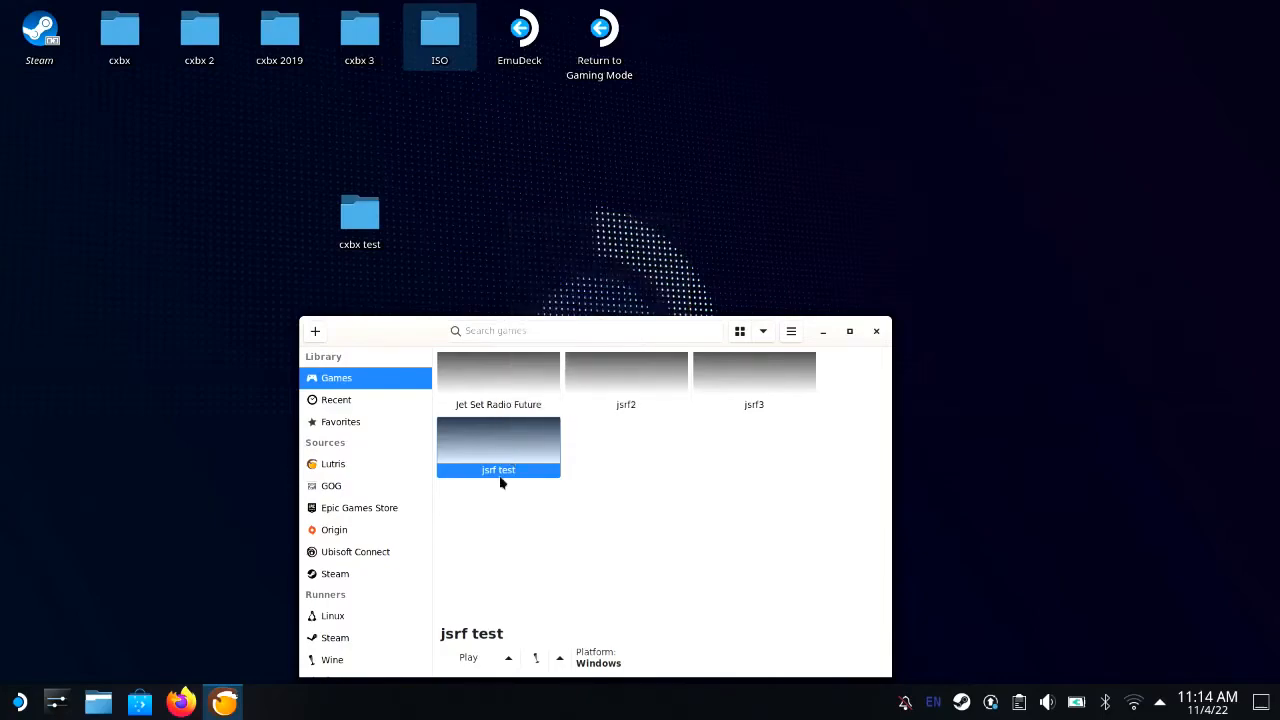
left_click(476, 668)
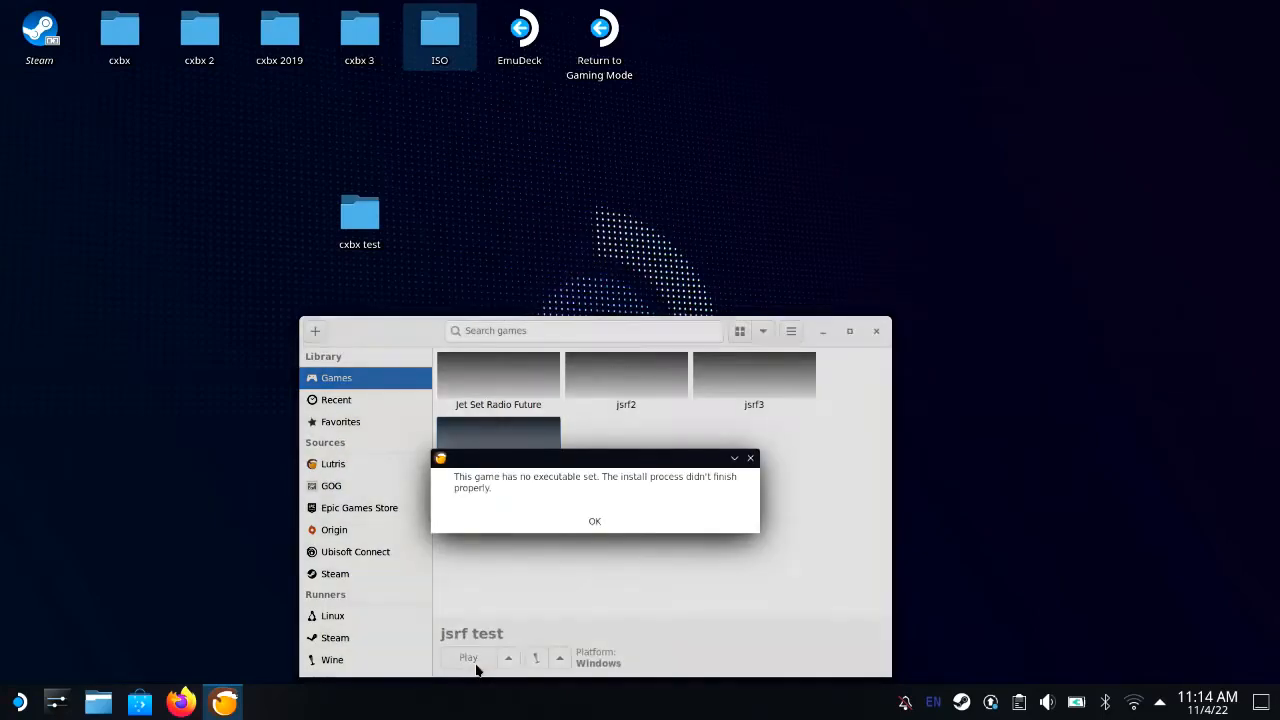
left_click(534, 527)
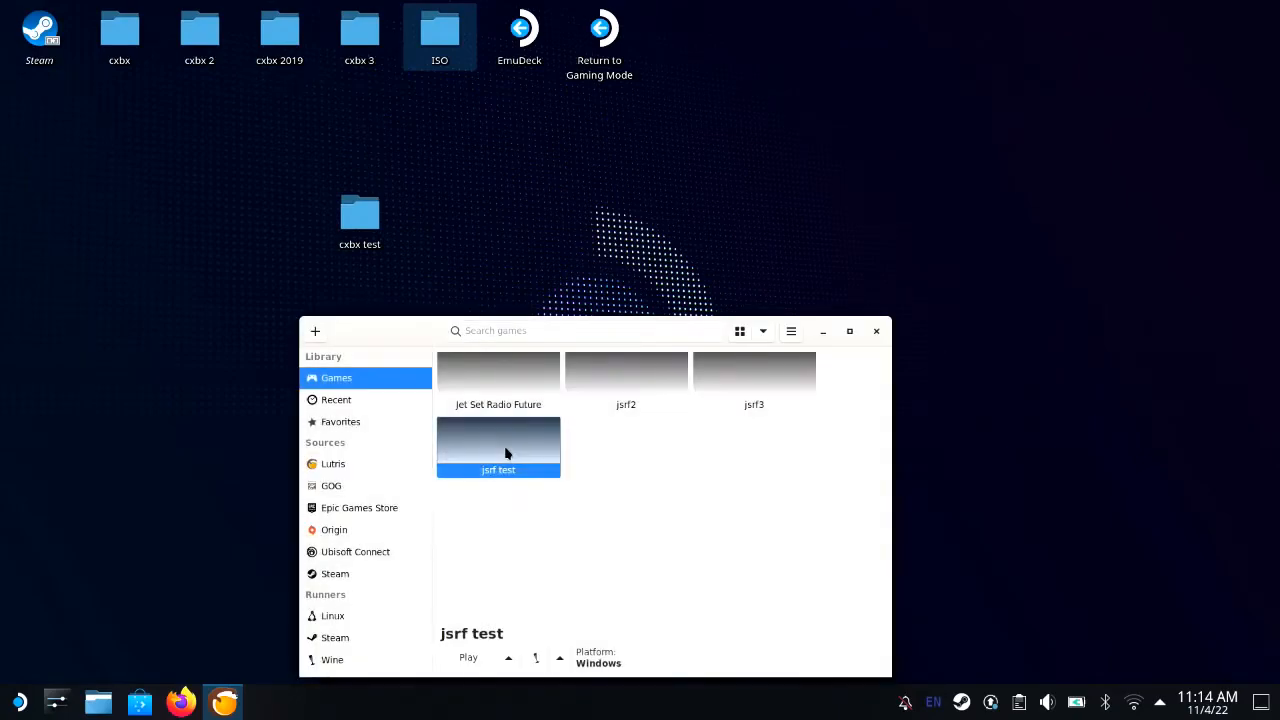
Check the executable and arguments paths in the jsrf test game options and save the configuration
right_click(507, 458)
left_click(552, 296)
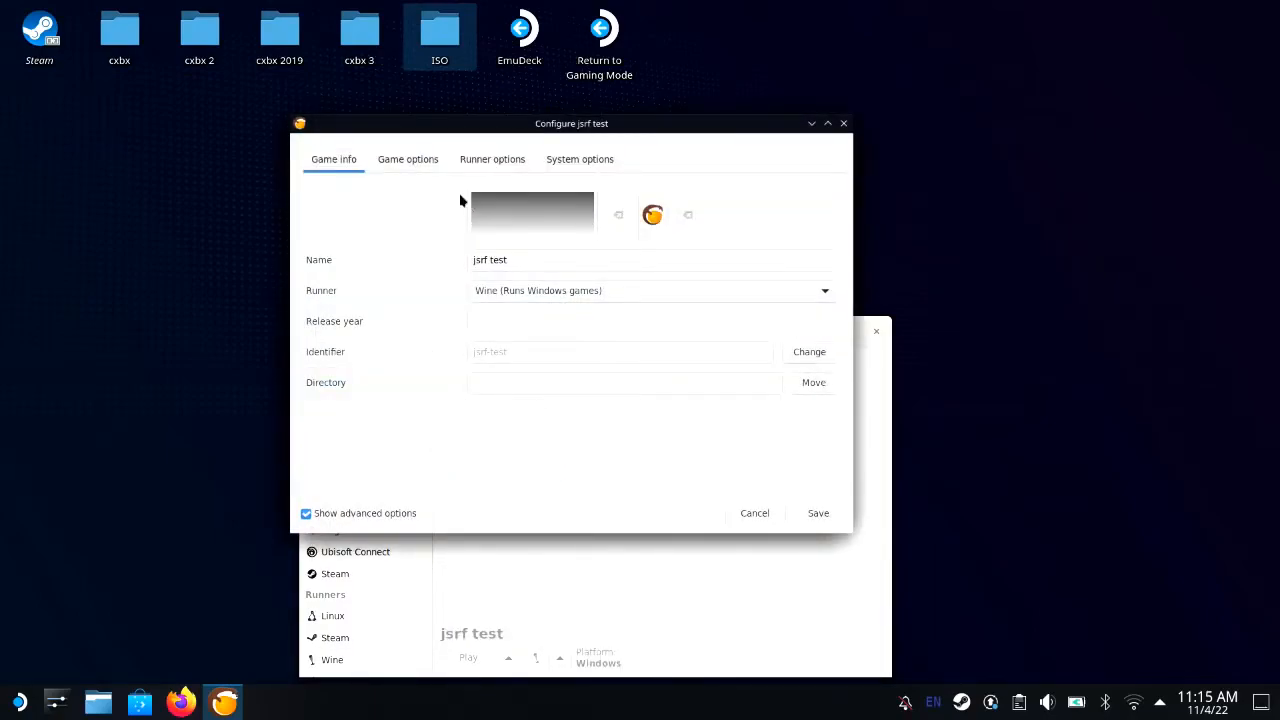
left_click(428, 161)
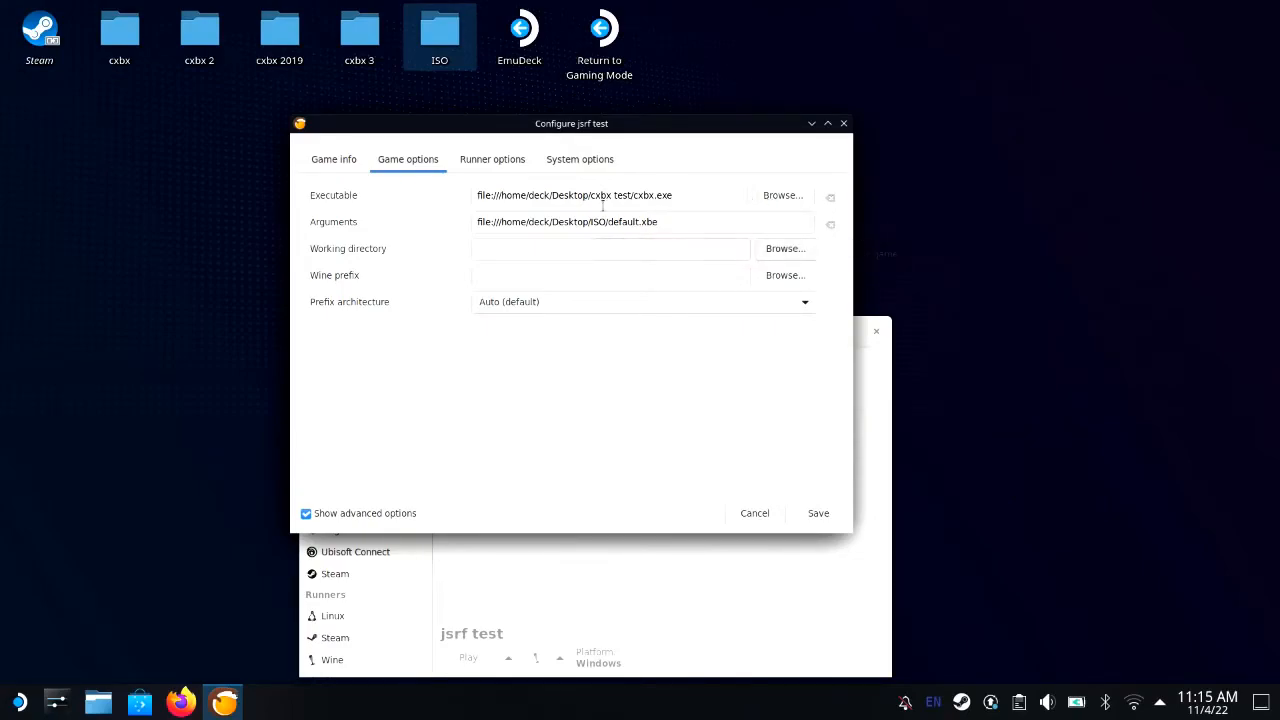
left_click(818, 513)
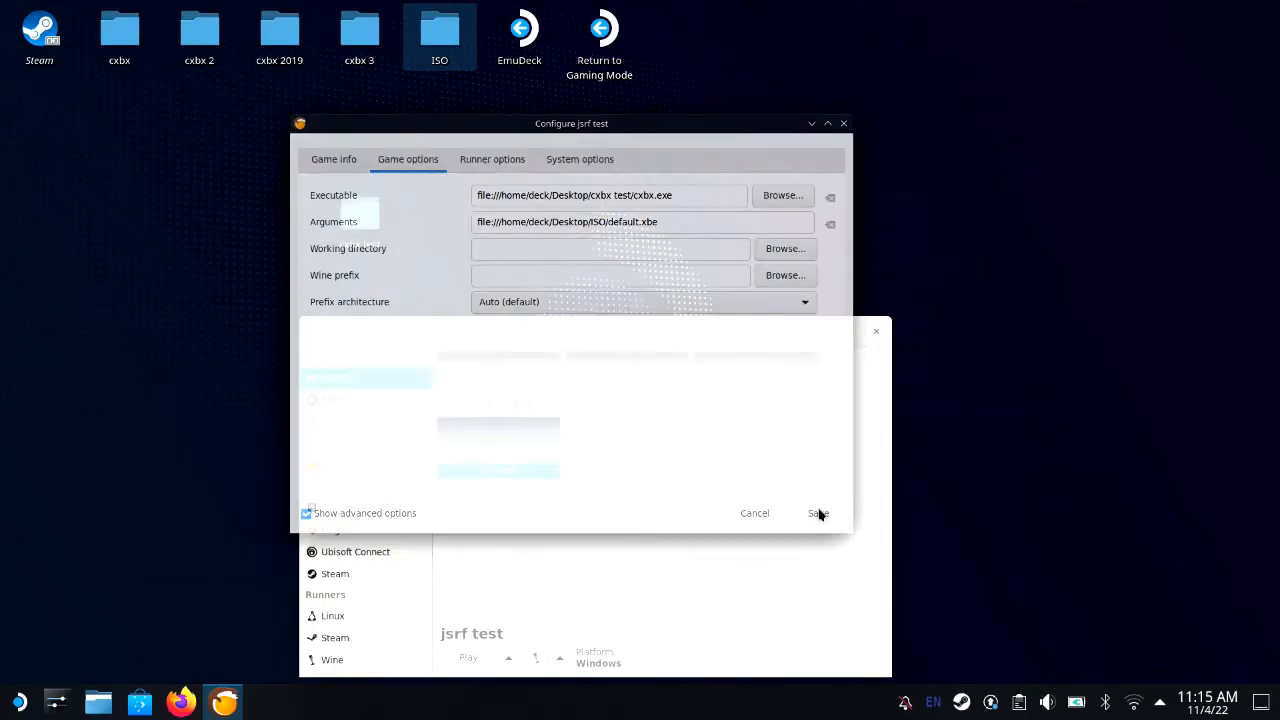
Try launching jsrf test again with the saved configuration
right_click(558, 436)
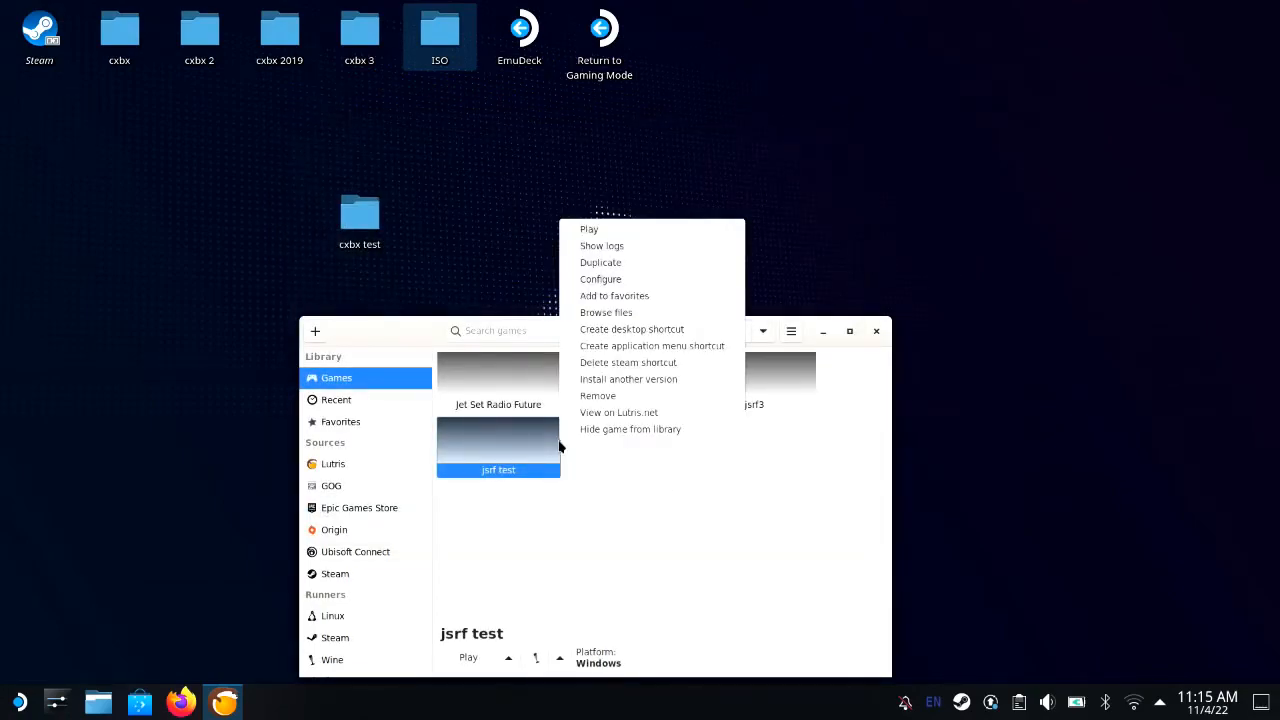
left_click(590, 229)
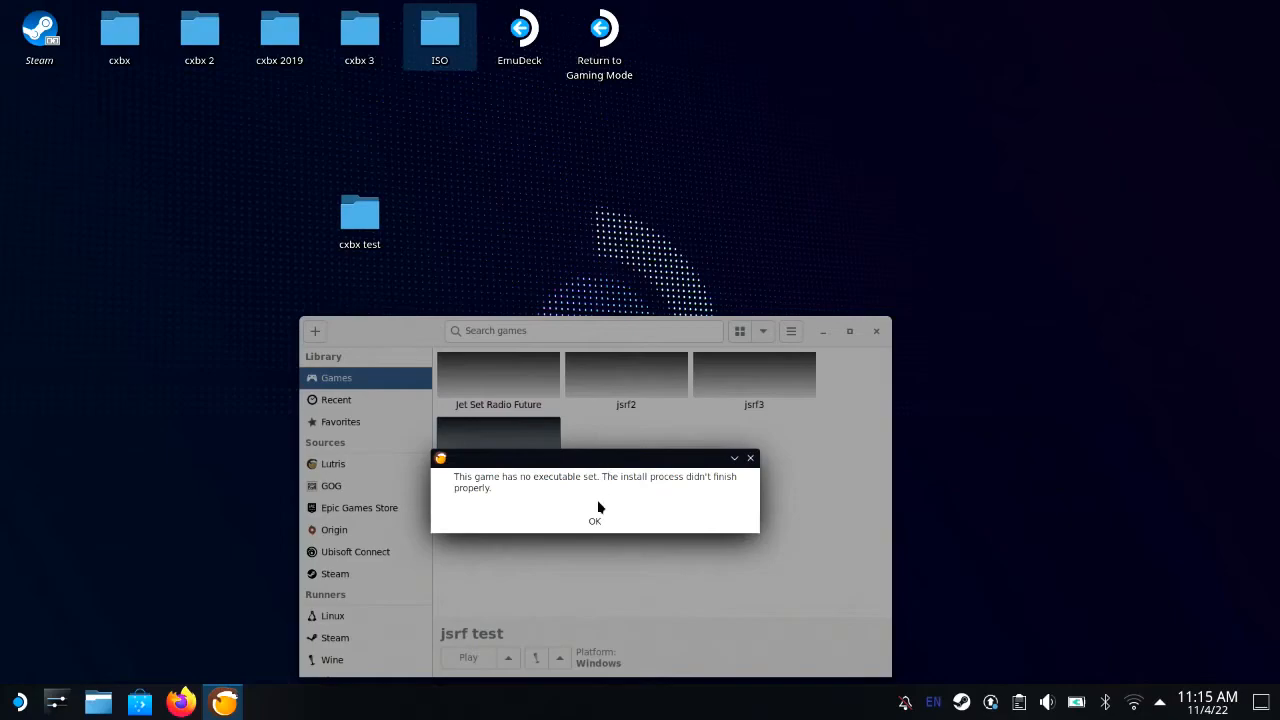
left_click(594, 523)
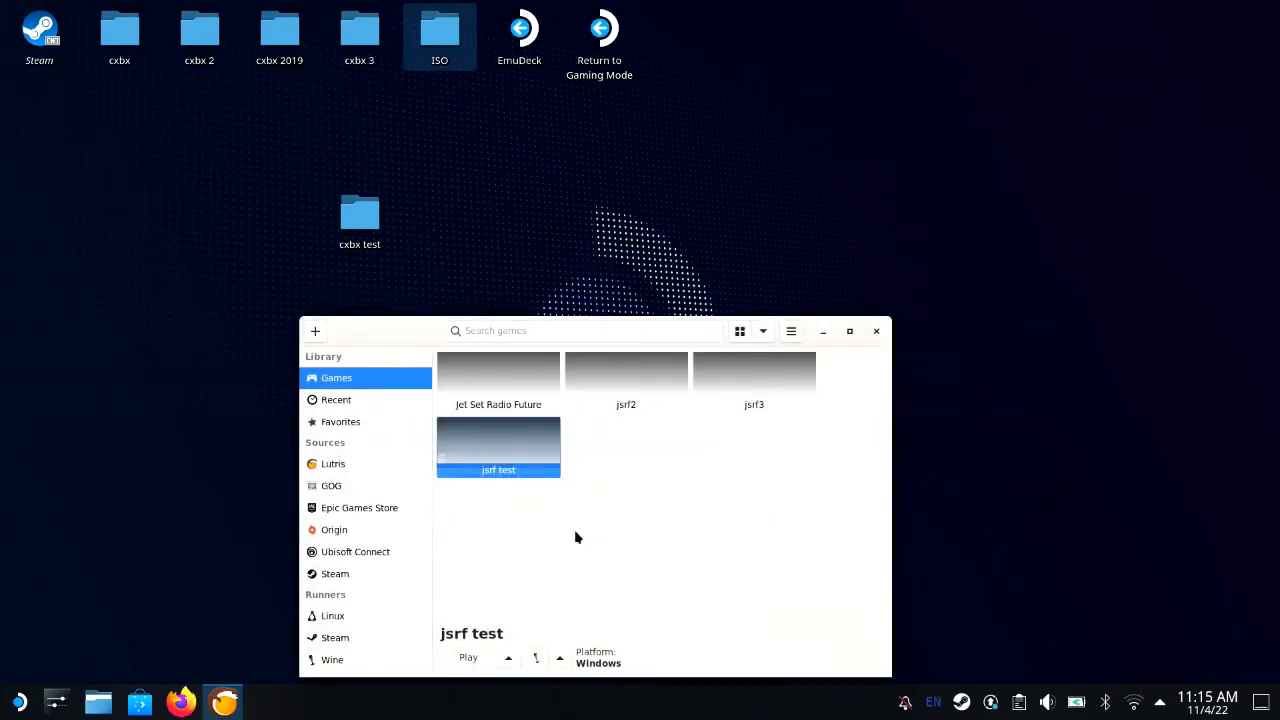
Open the desktop's cxbx test folder and copy the location of cxbx.exe
double_click(381, 222)
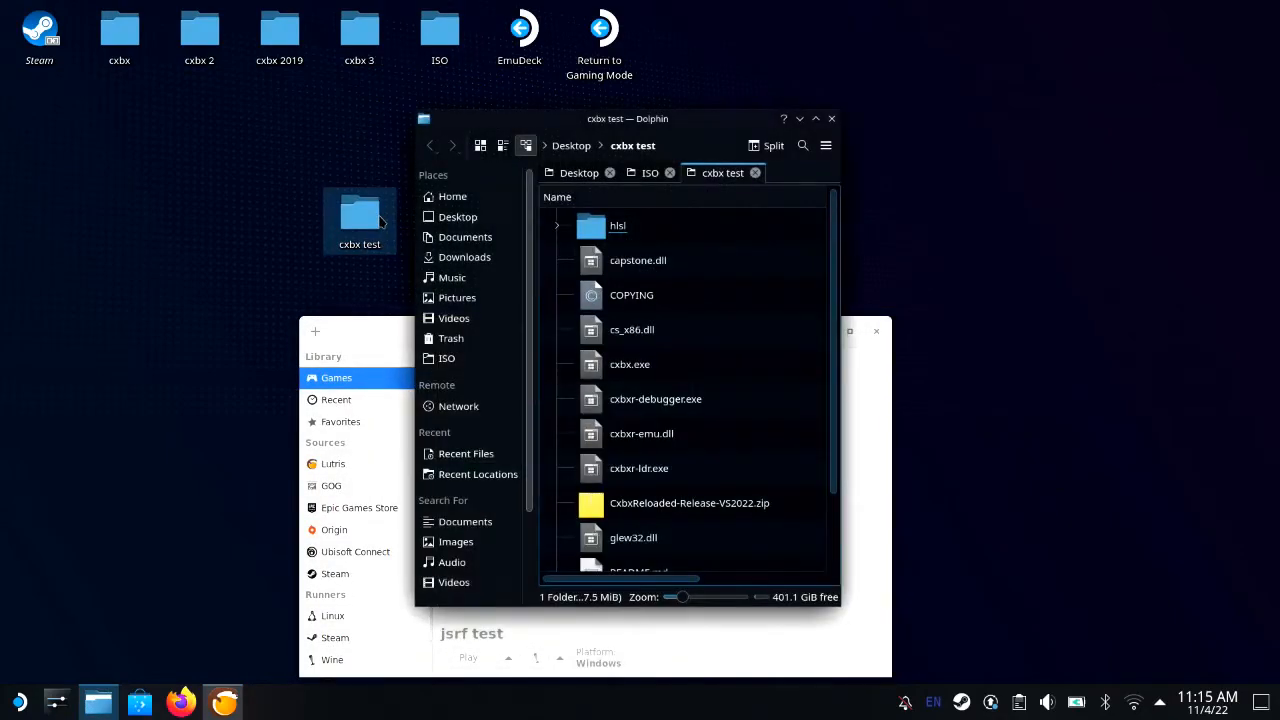
right_click(630, 370)
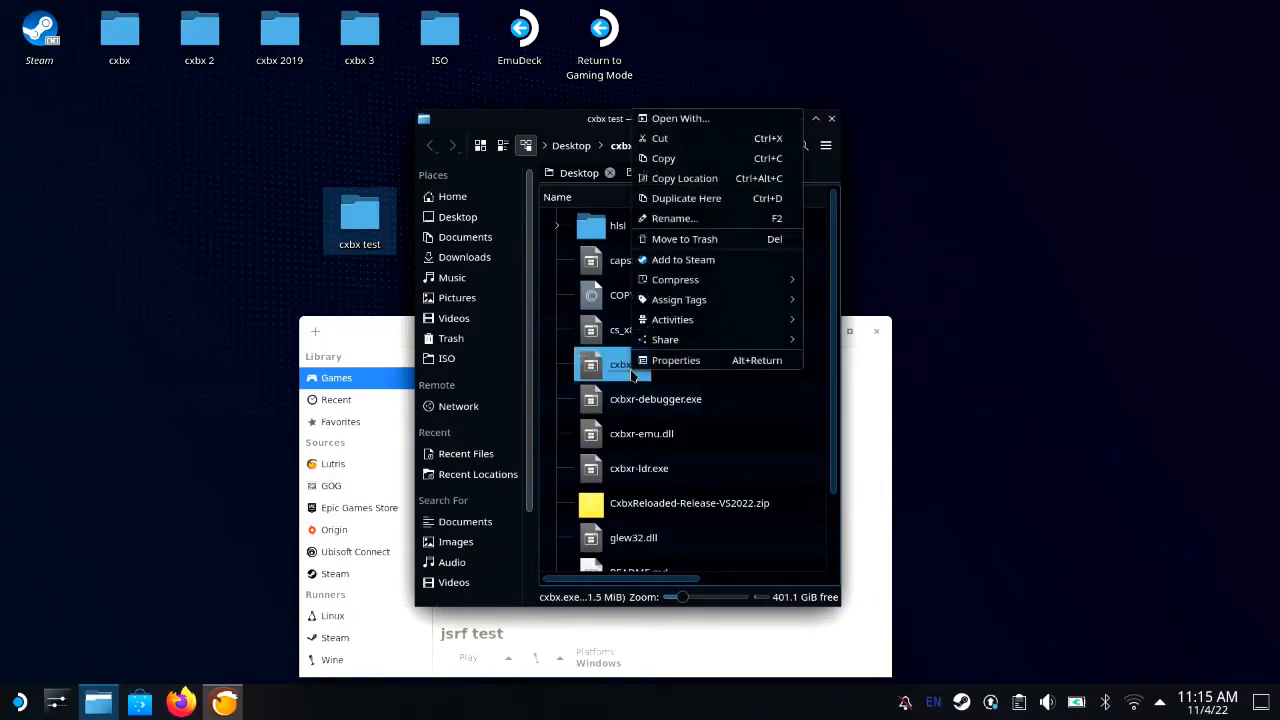
left_click(684, 160)
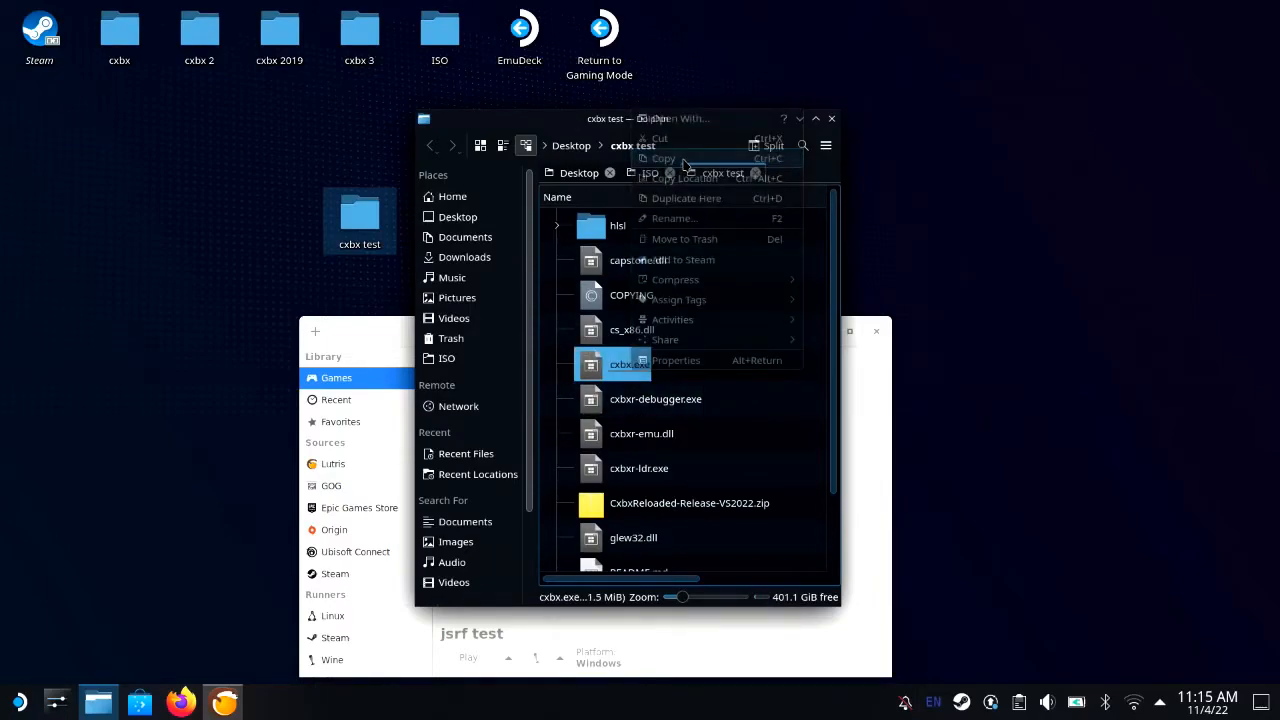
right_click(618, 366)
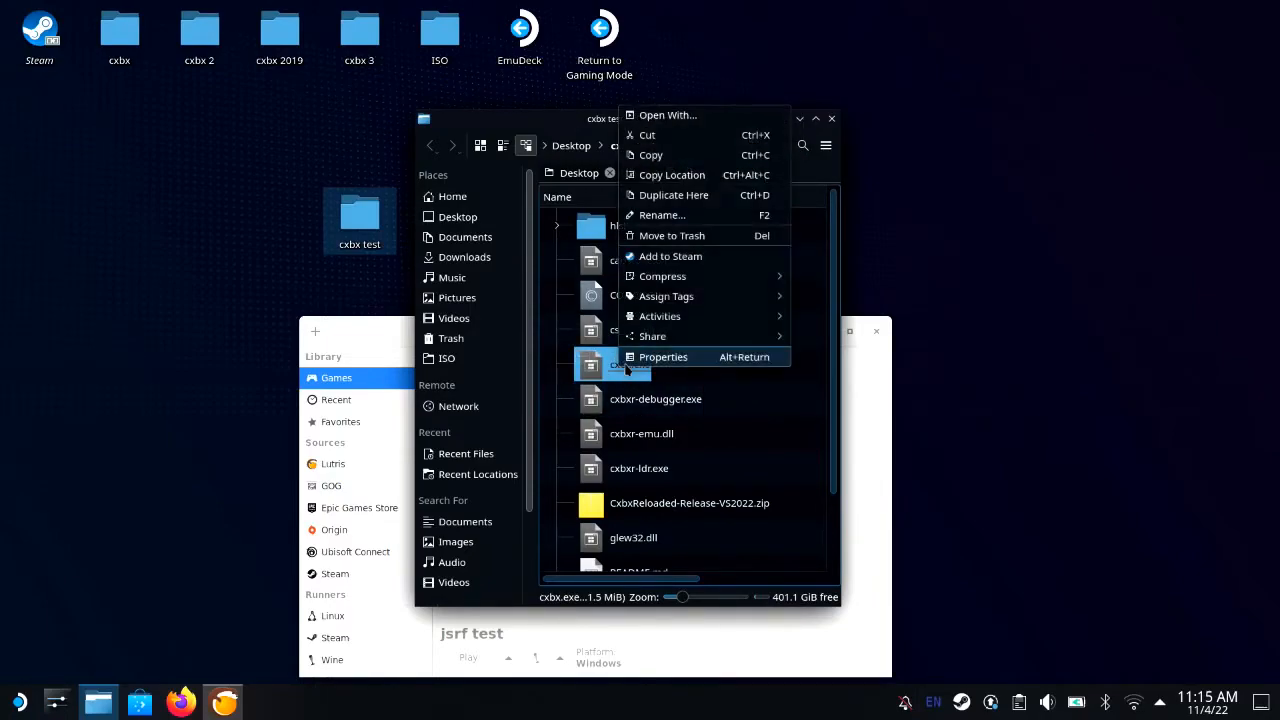
left_click(658, 177)
Return to Lutris, open the game options of jsrf test, and clear its executable path
left_click(360, 346)
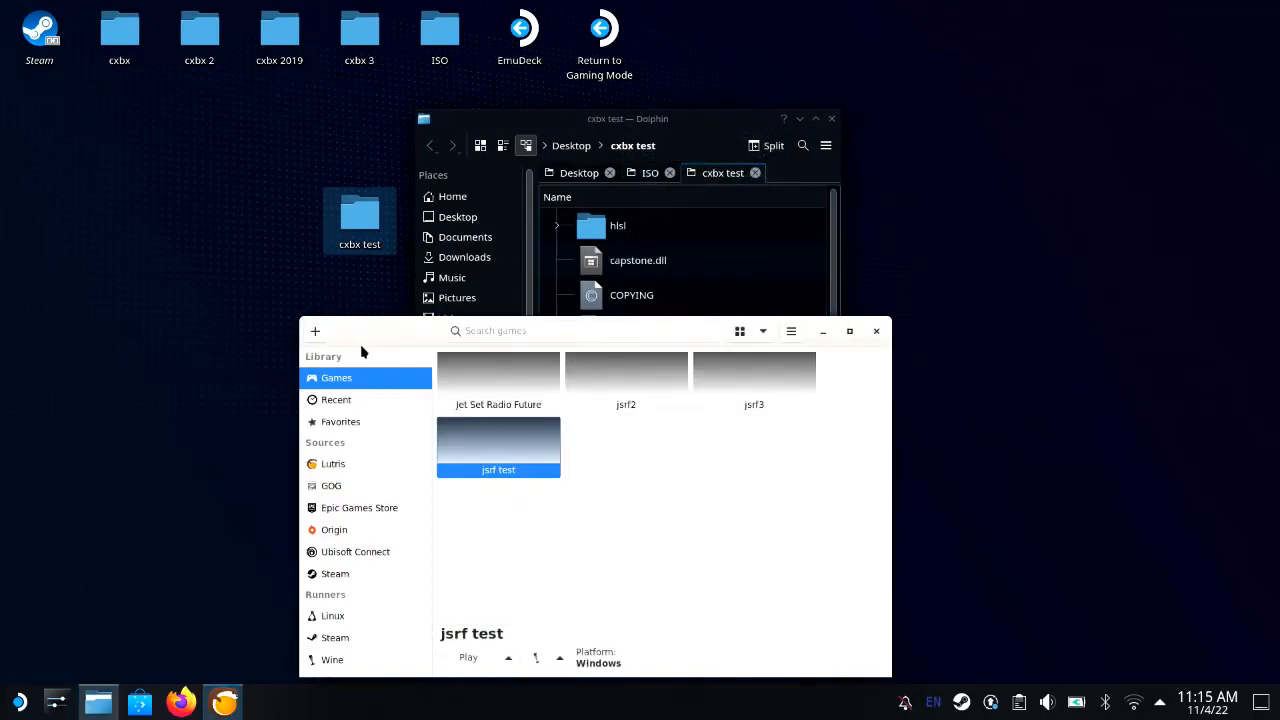
right_click(476, 437)
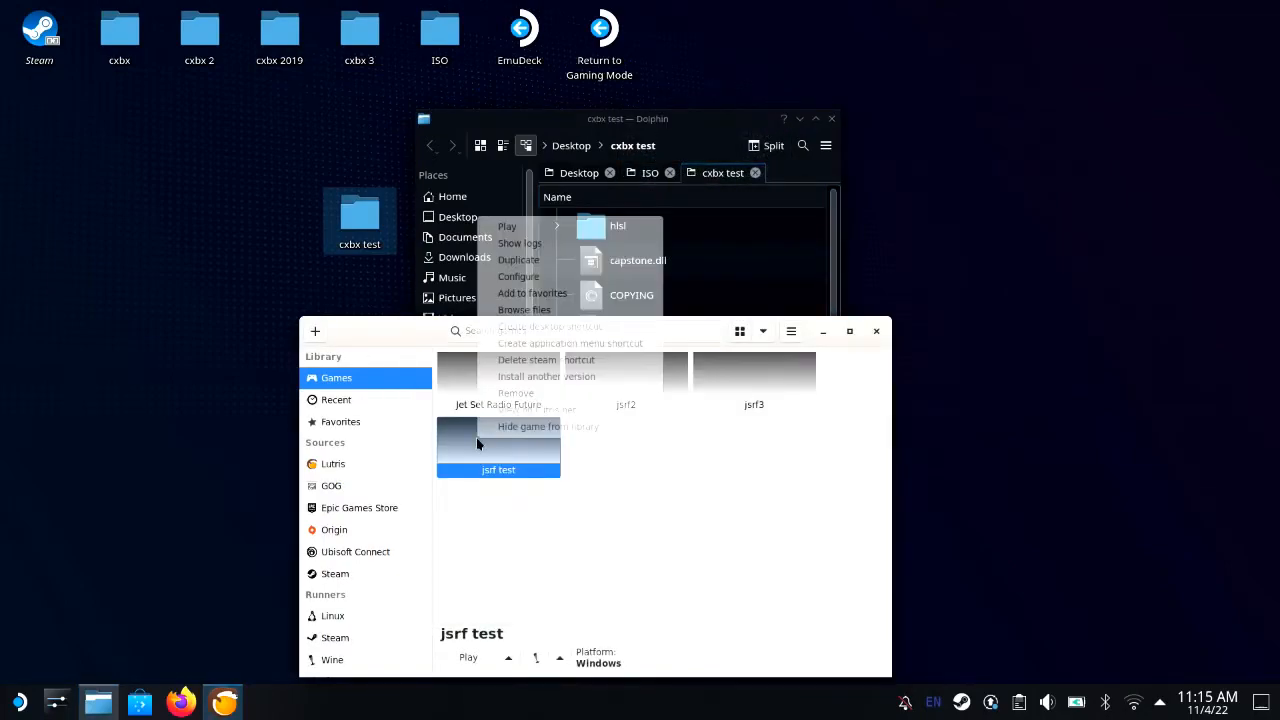
left_click(548, 280)
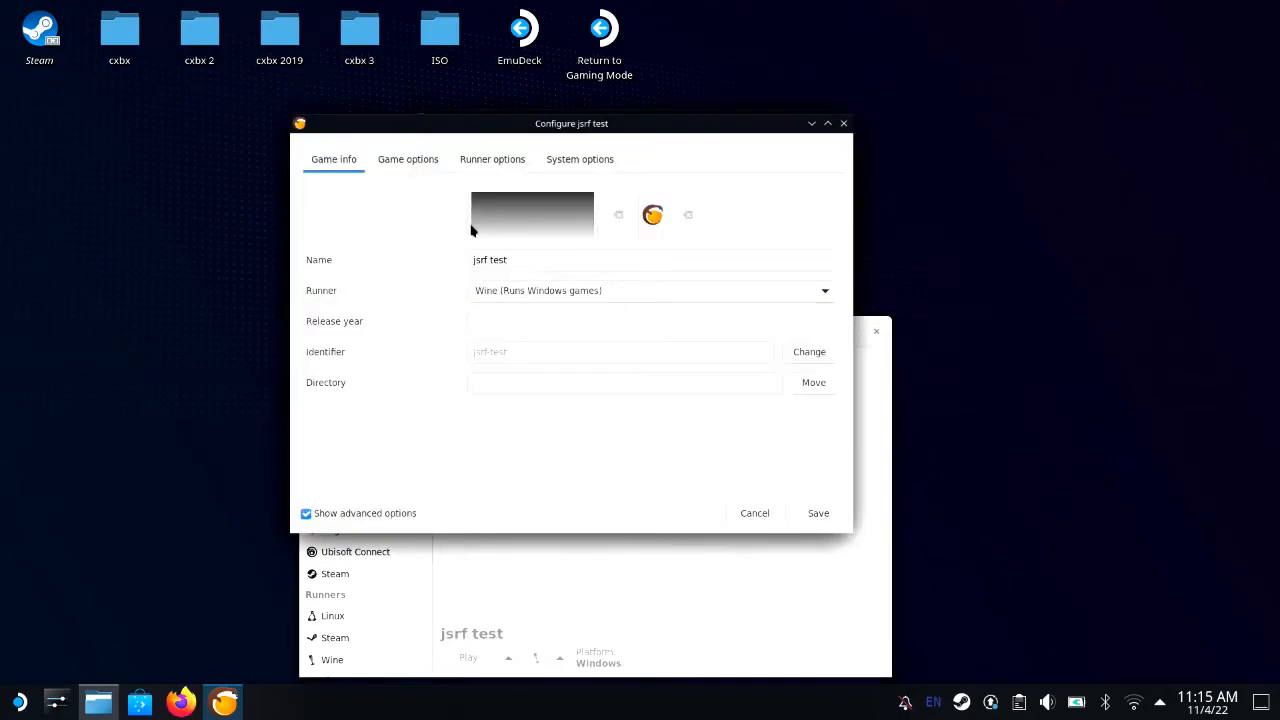
left_click(421, 168)
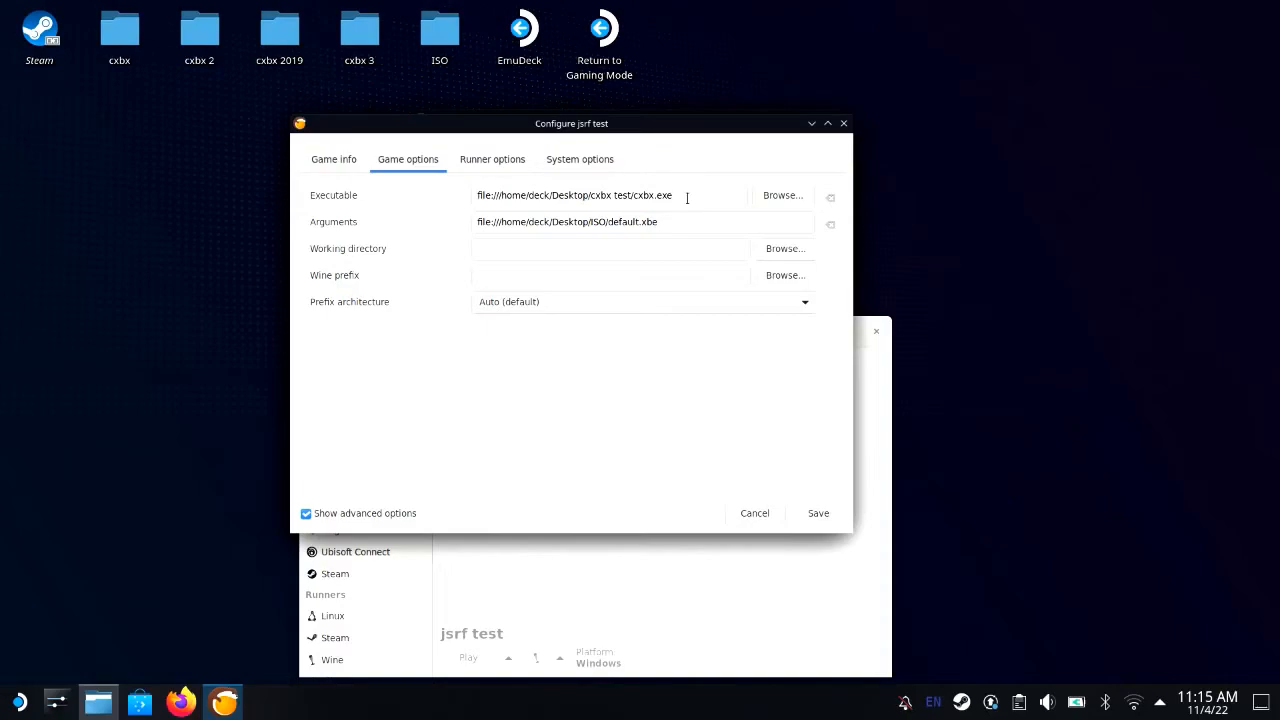
left_click(829, 201)
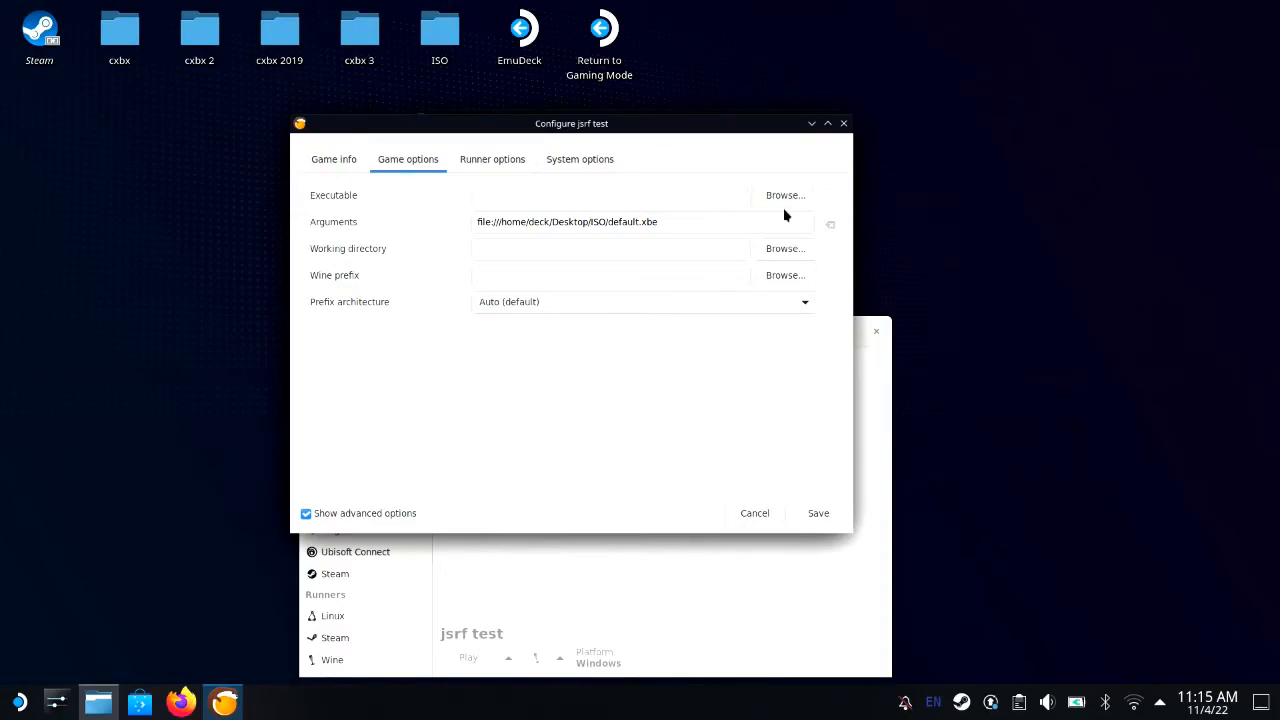
left_click(784, 195)
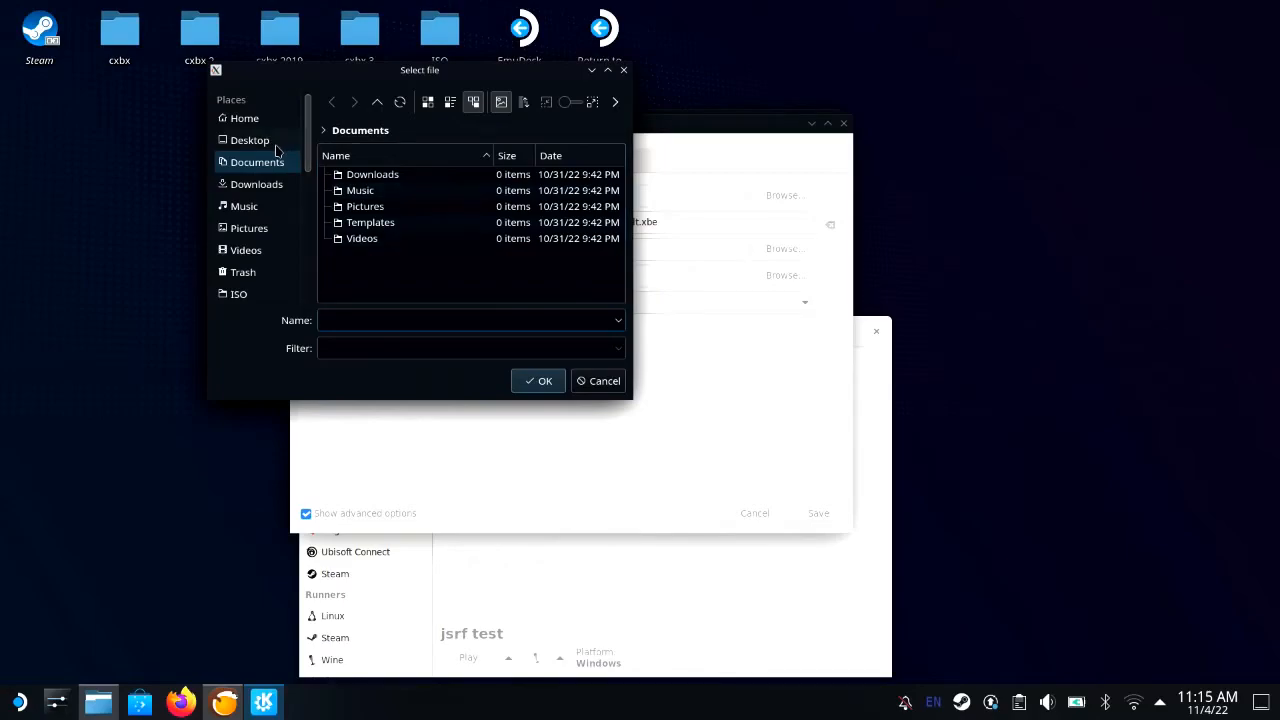
left_click(245, 140)
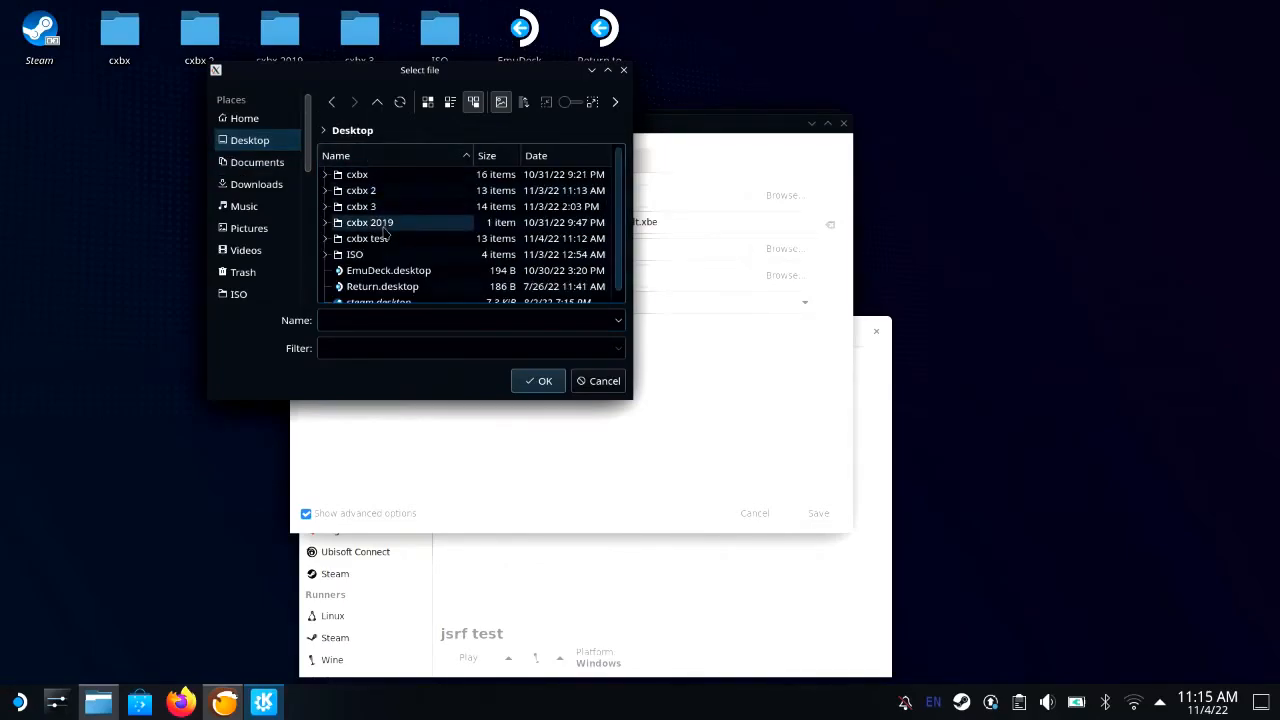
scroll(616, 252, "down", 1)
left_click(597, 381)
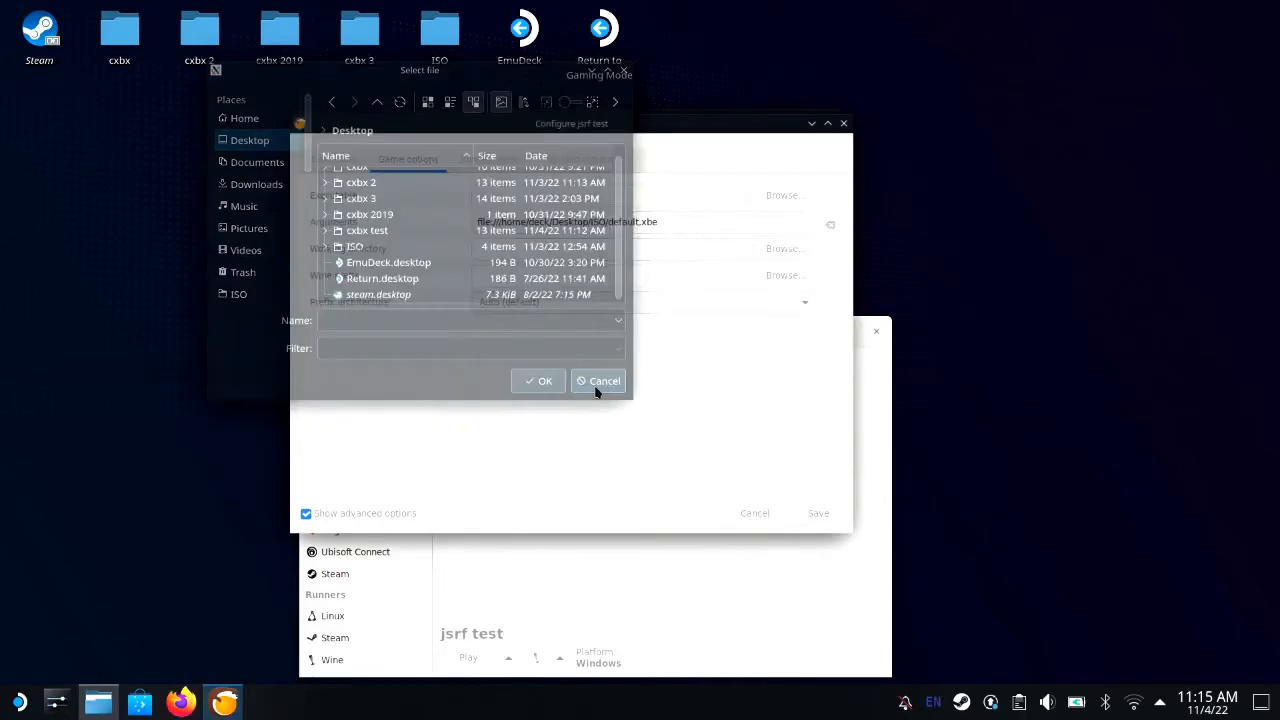
Set the jsrf test executable to the copied path /home/deck/Desktop/cxbx test/cxbx.exe
right_click(668, 195)
left_click(702, 239)
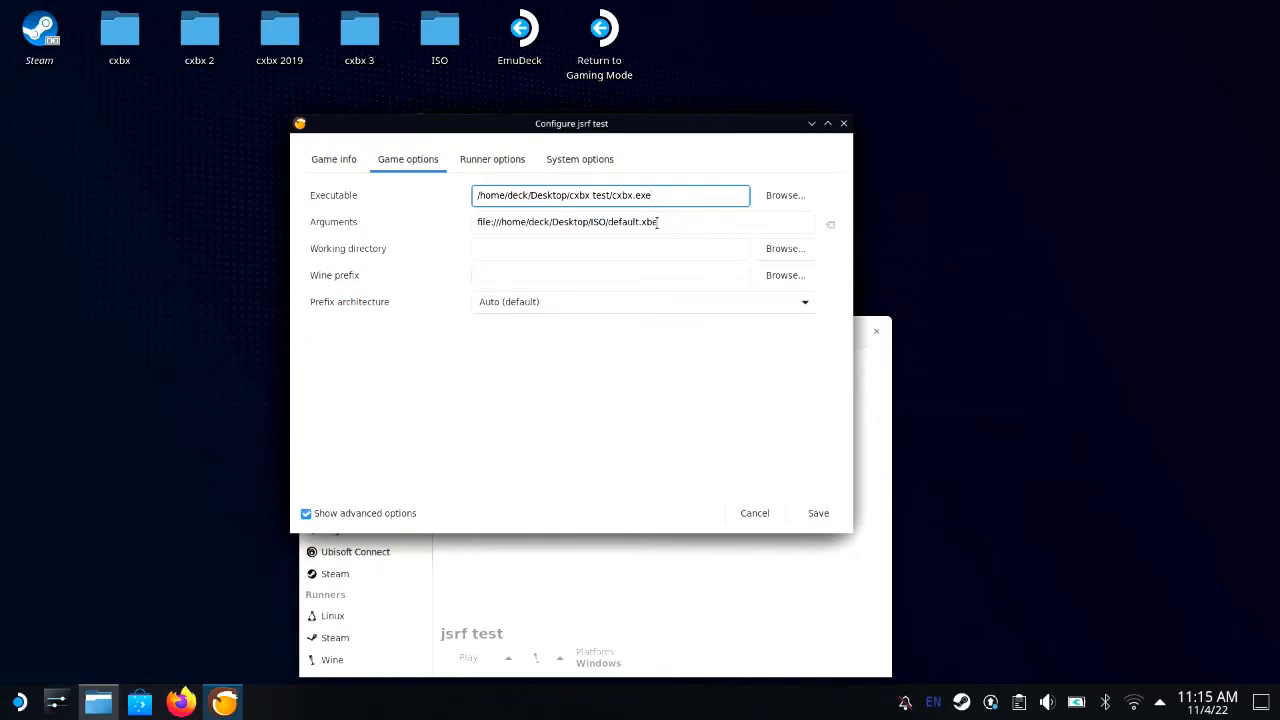
Clear the jsrf test arguments and move the configuration window aside
left_click(831, 227)
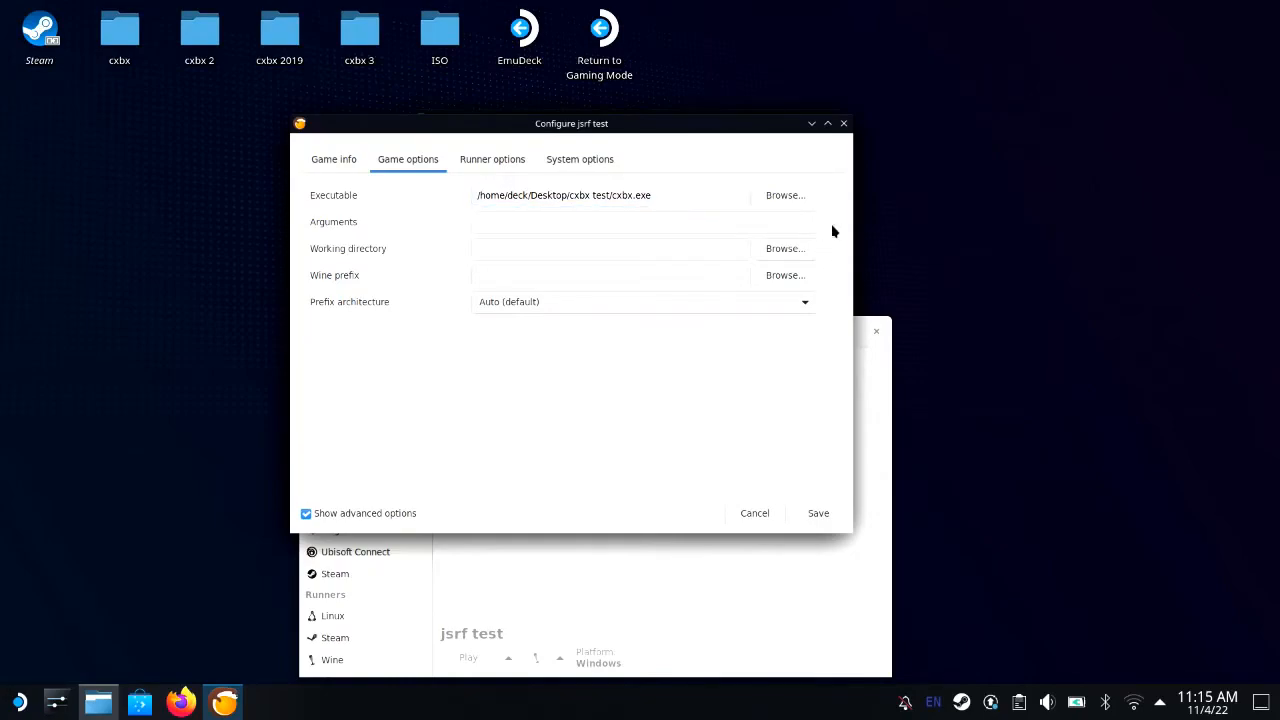
left_click(864, 388)
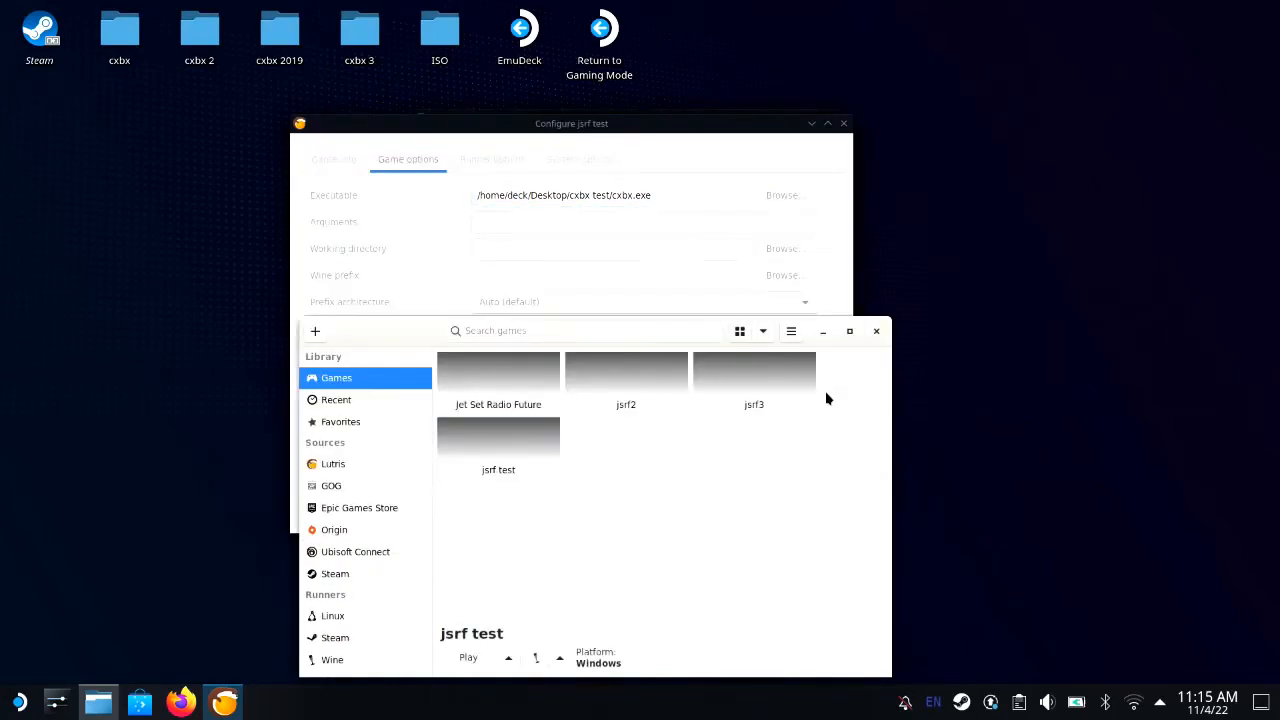
left_click_drag(643, 133, 858, 130)
Close the cxbx test folder in the file manager and copy the location of default.xbe from the ISO folder
left_click(452, 141)
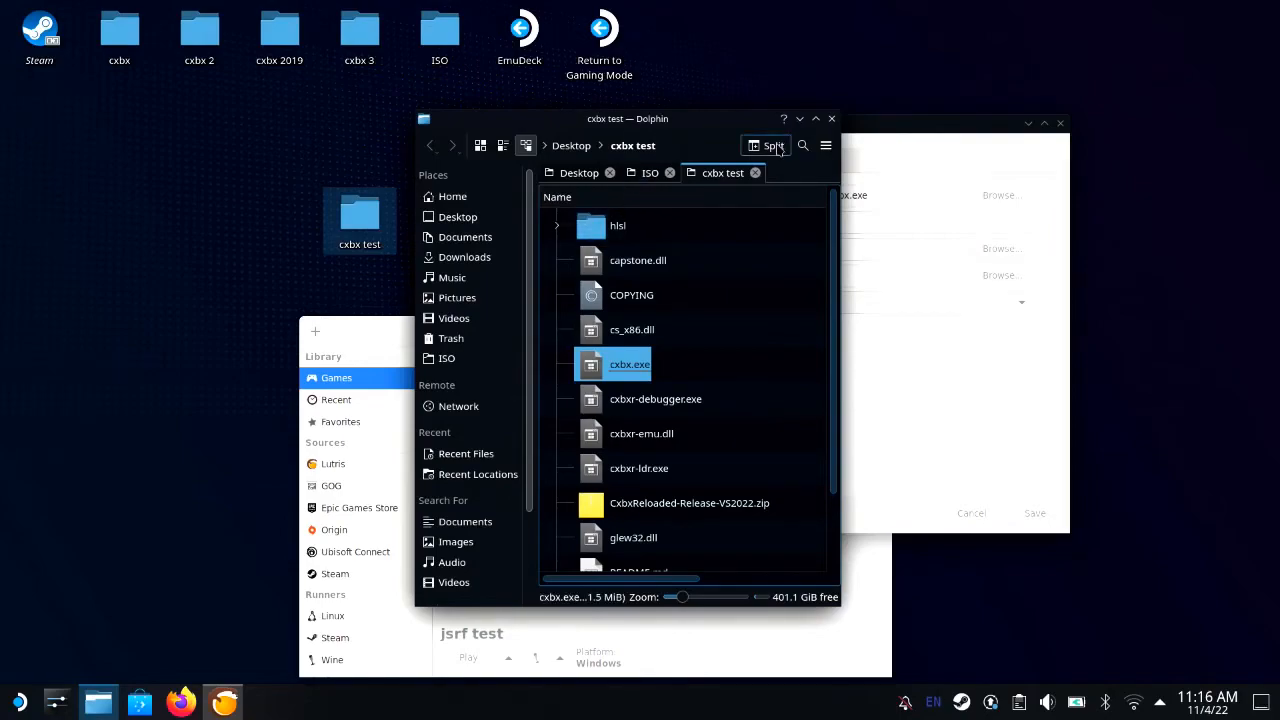
left_click(755, 173)
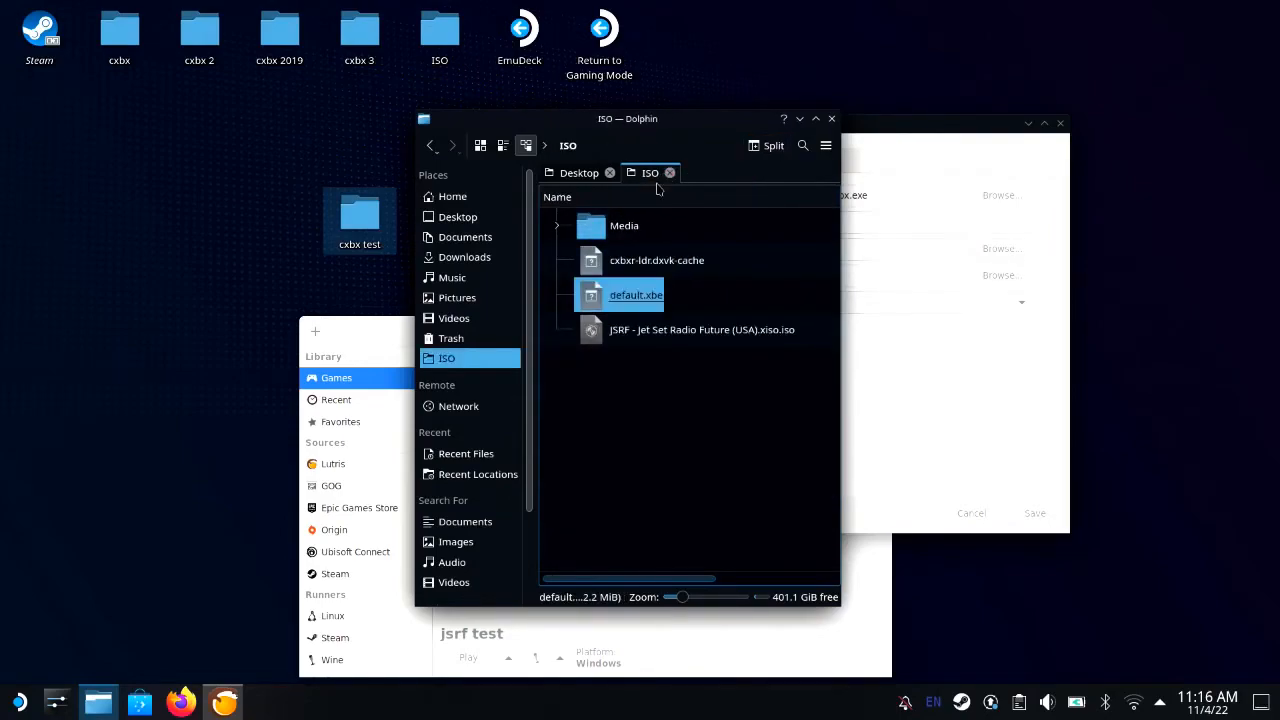
right_click(627, 294)
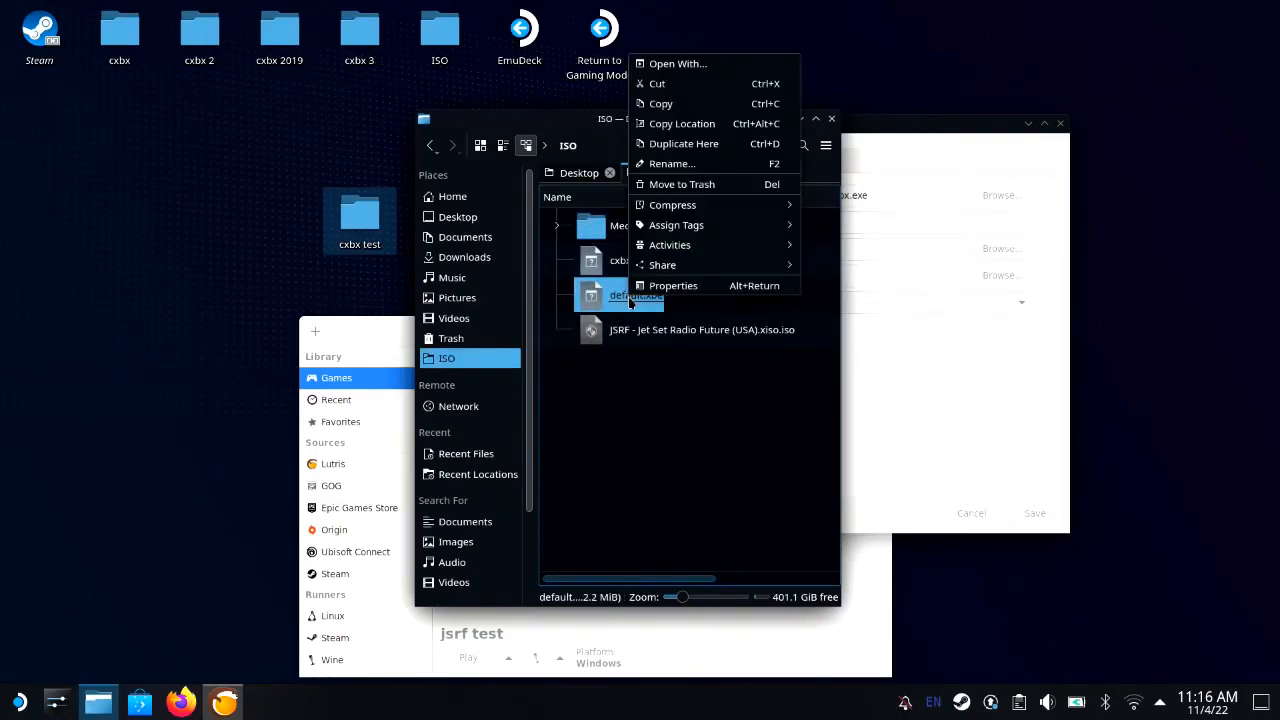
left_click(853, 292)
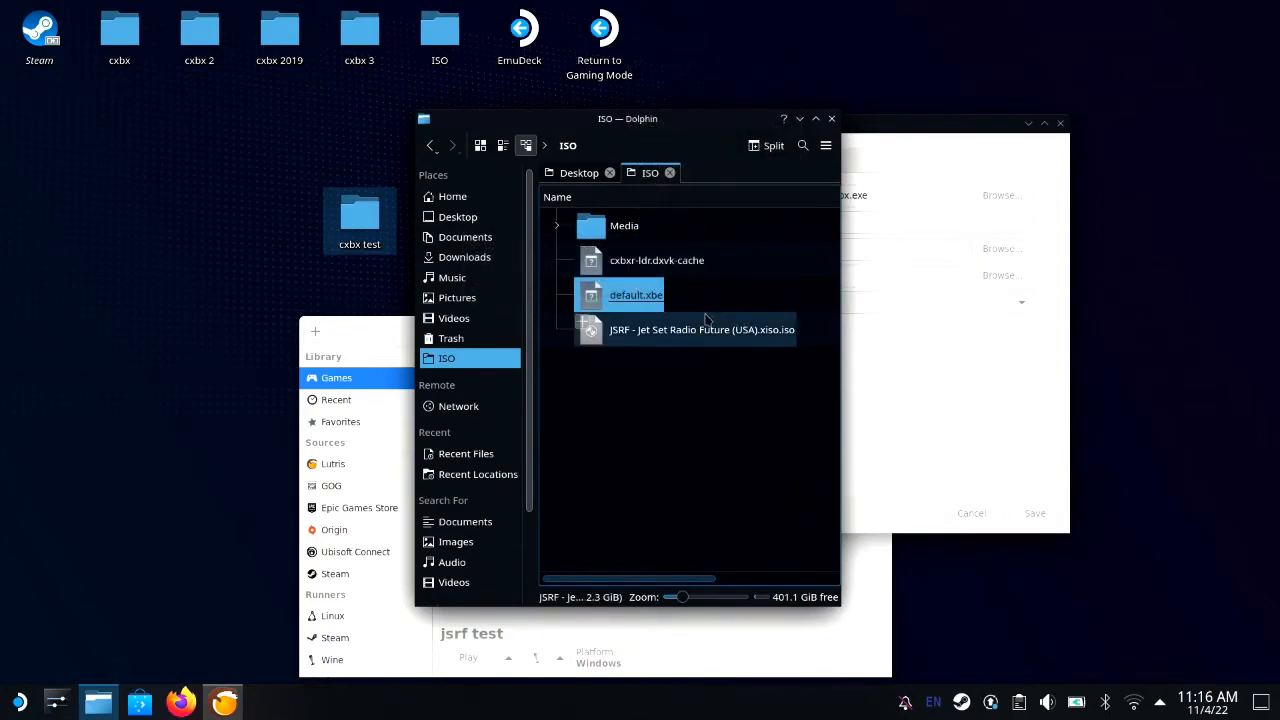
right_click(642, 298)
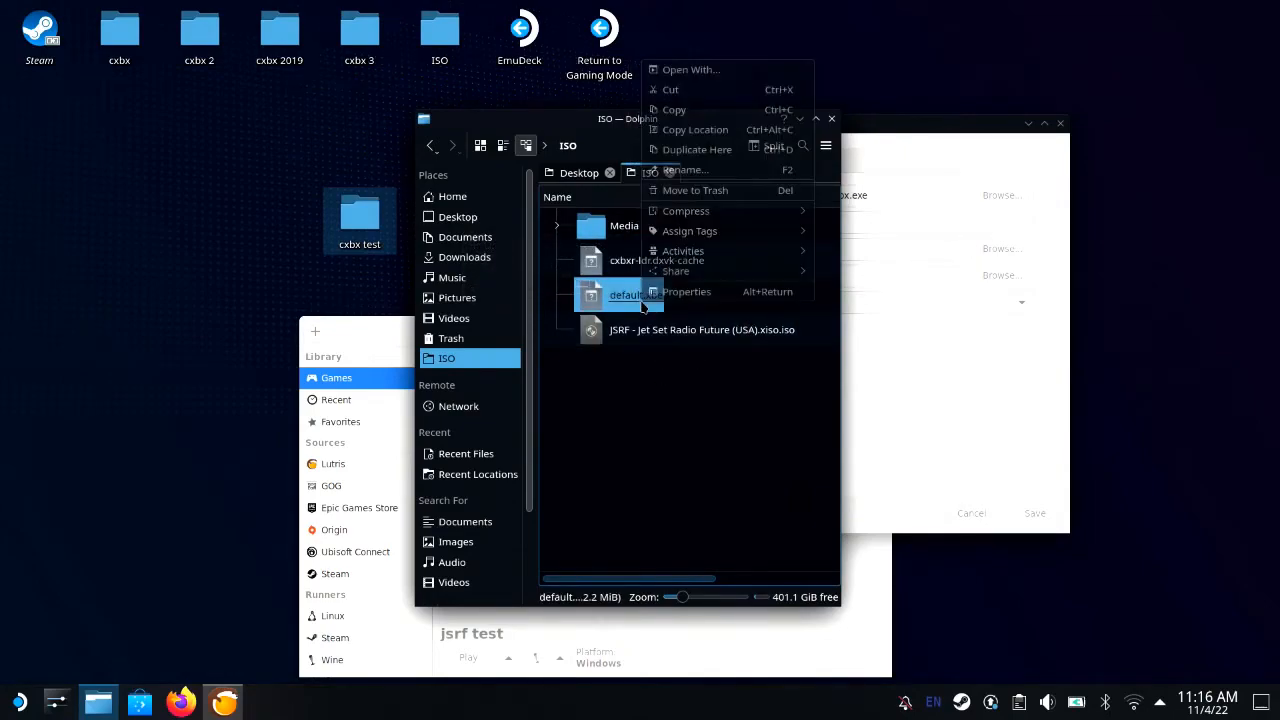
left_click(716, 131)
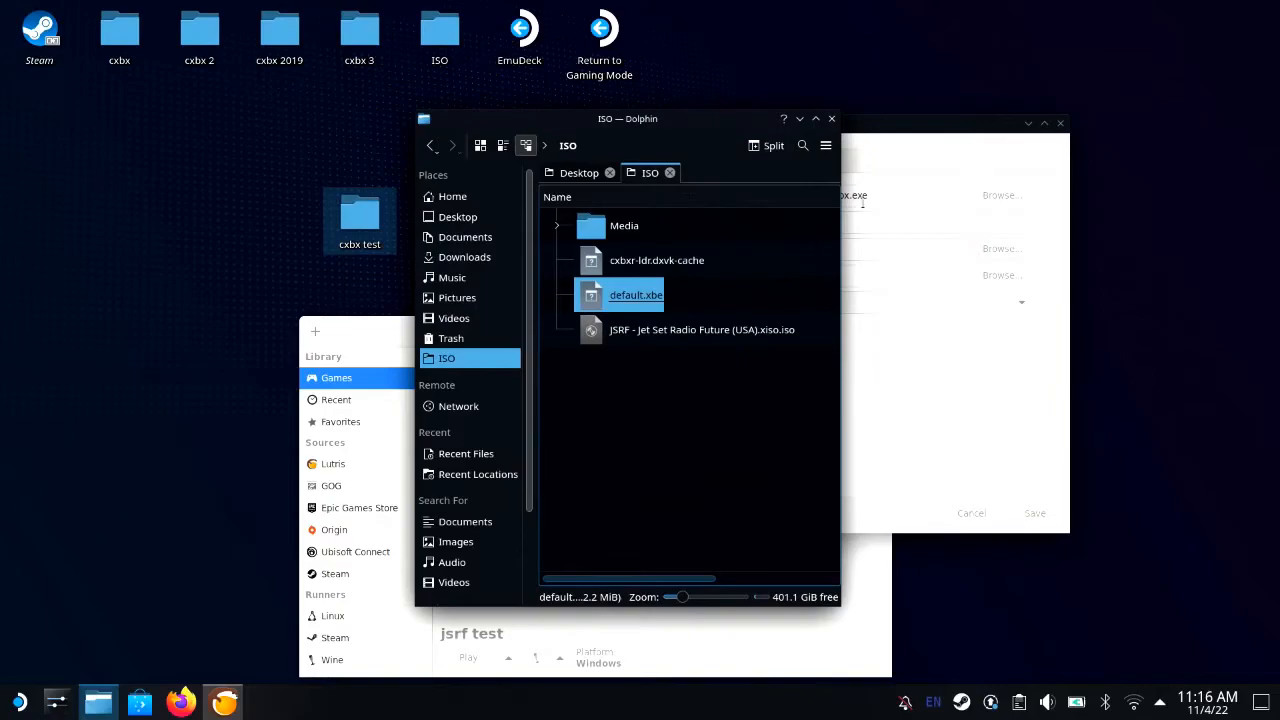
Set the jsrf test arguments to the copied path /home/deck/Desktop/ISO/default.xbe and save the configuration
left_click(831, 119)
right_click(823, 221)
left_click(824, 275)
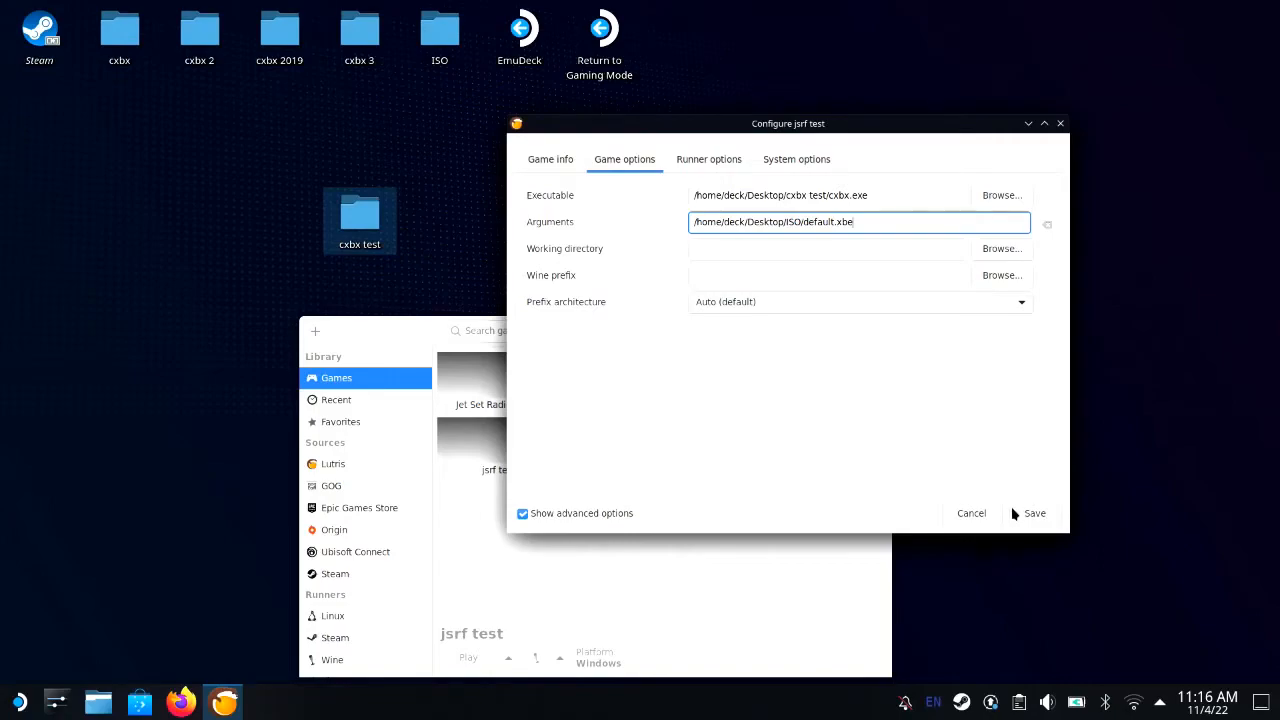
left_click(1048, 514)
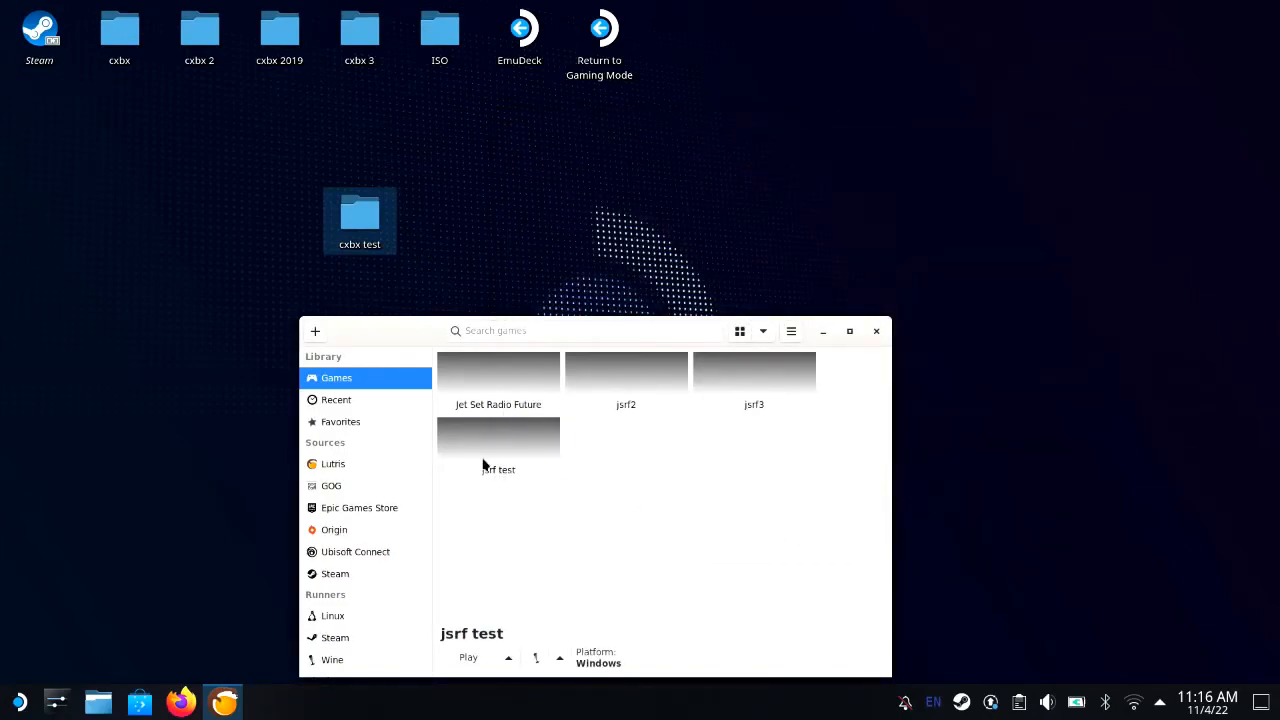
Check the saved game options of jsrf test and leave its configuration without changes
left_click(483, 465)
right_click(483, 465)
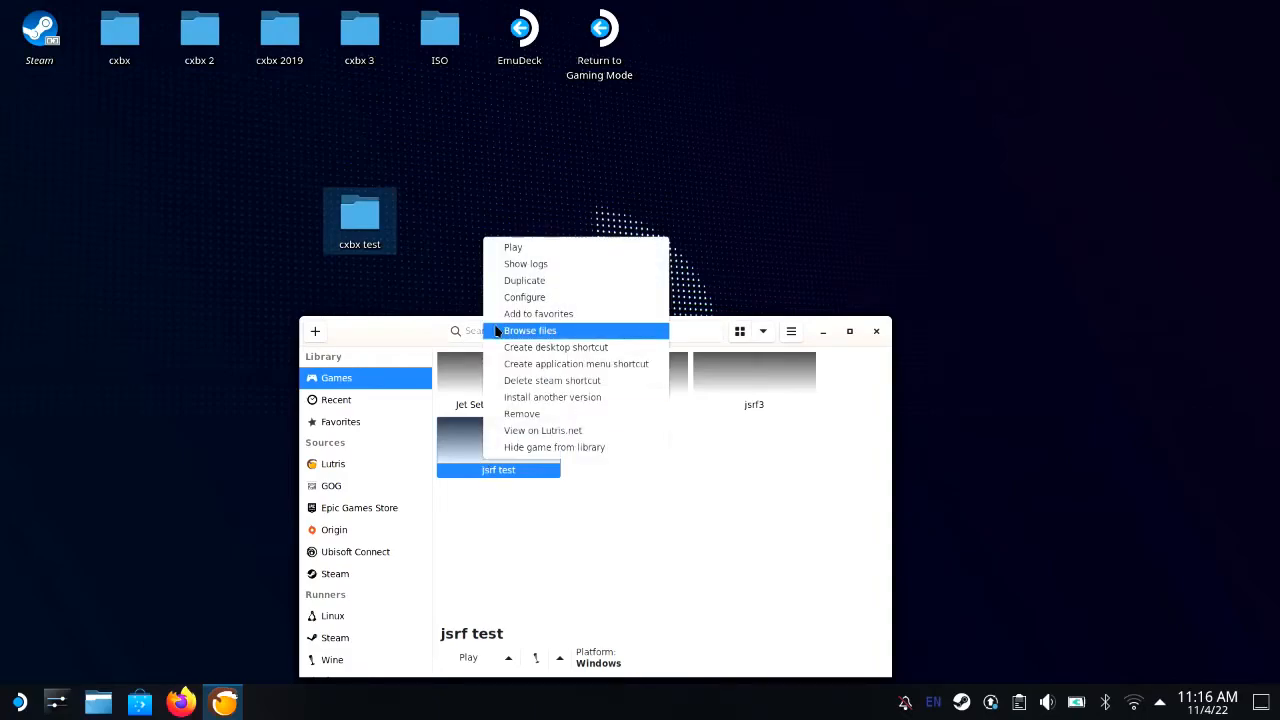
left_click(515, 299)
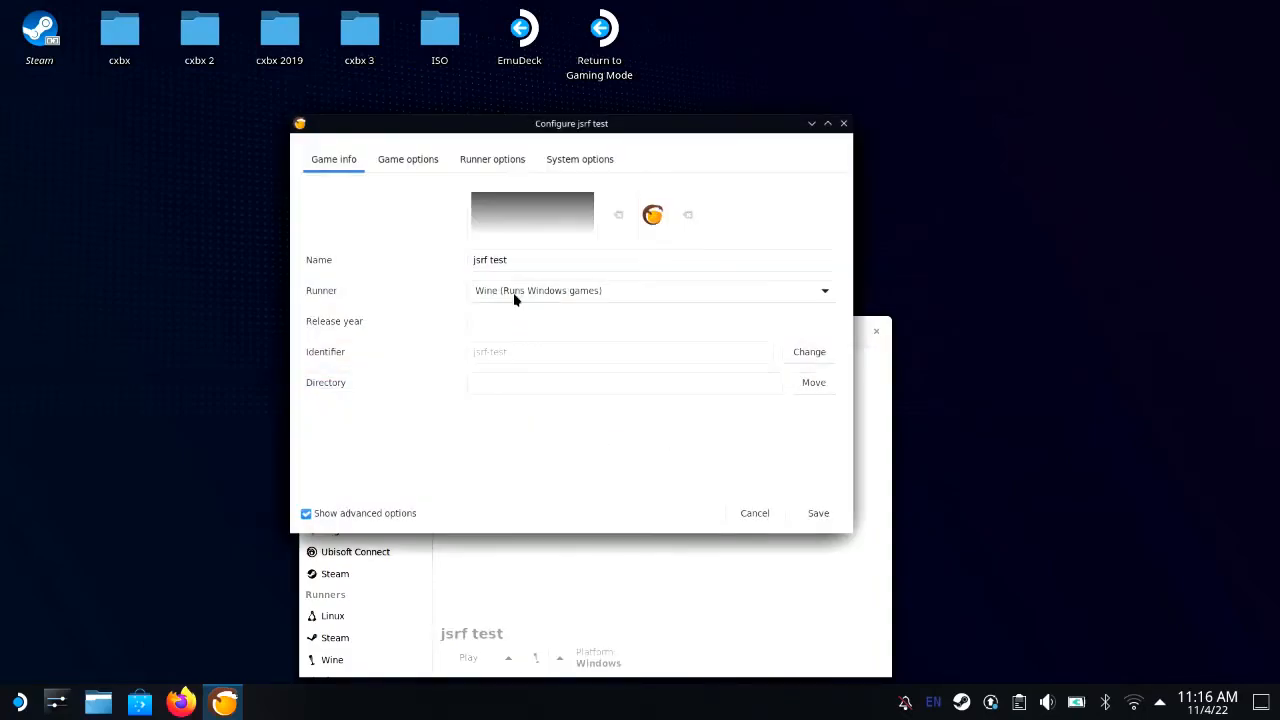
left_click(409, 162)
left_click(755, 513)
Test-launch jsrf test, exit the emulator and stop the game in Lutris
right_click(527, 470)
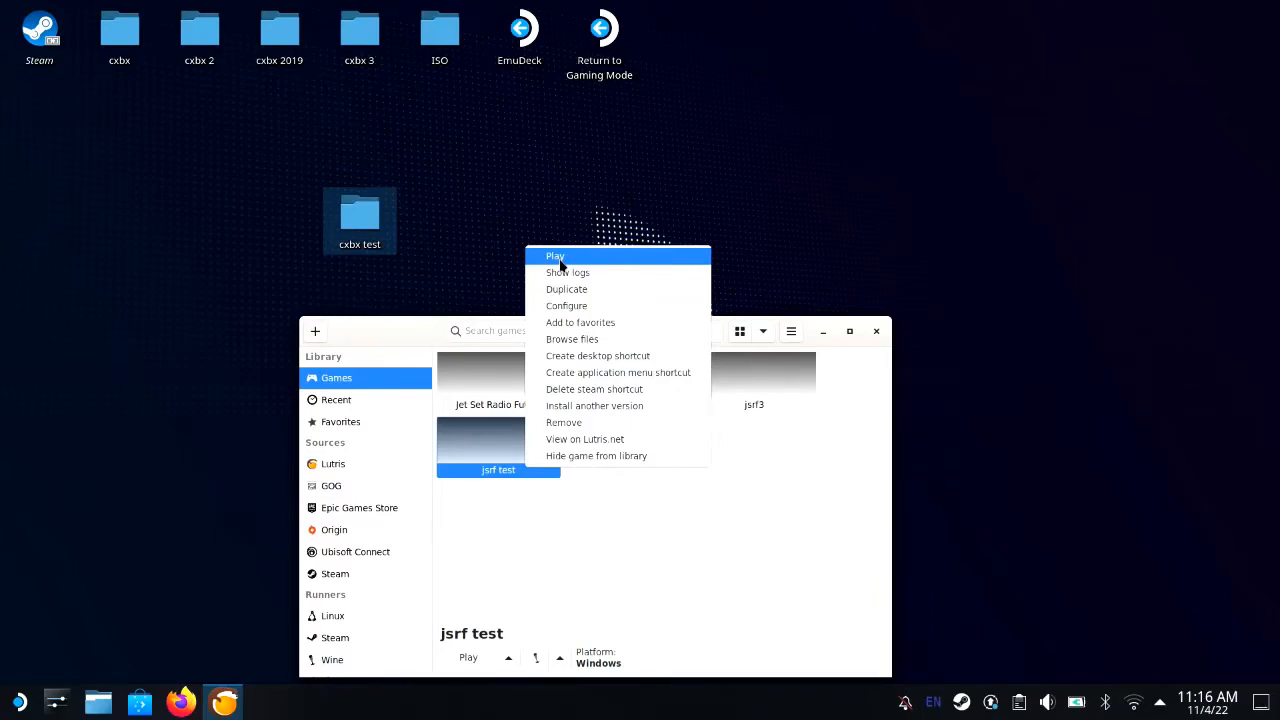
left_click(591, 257)
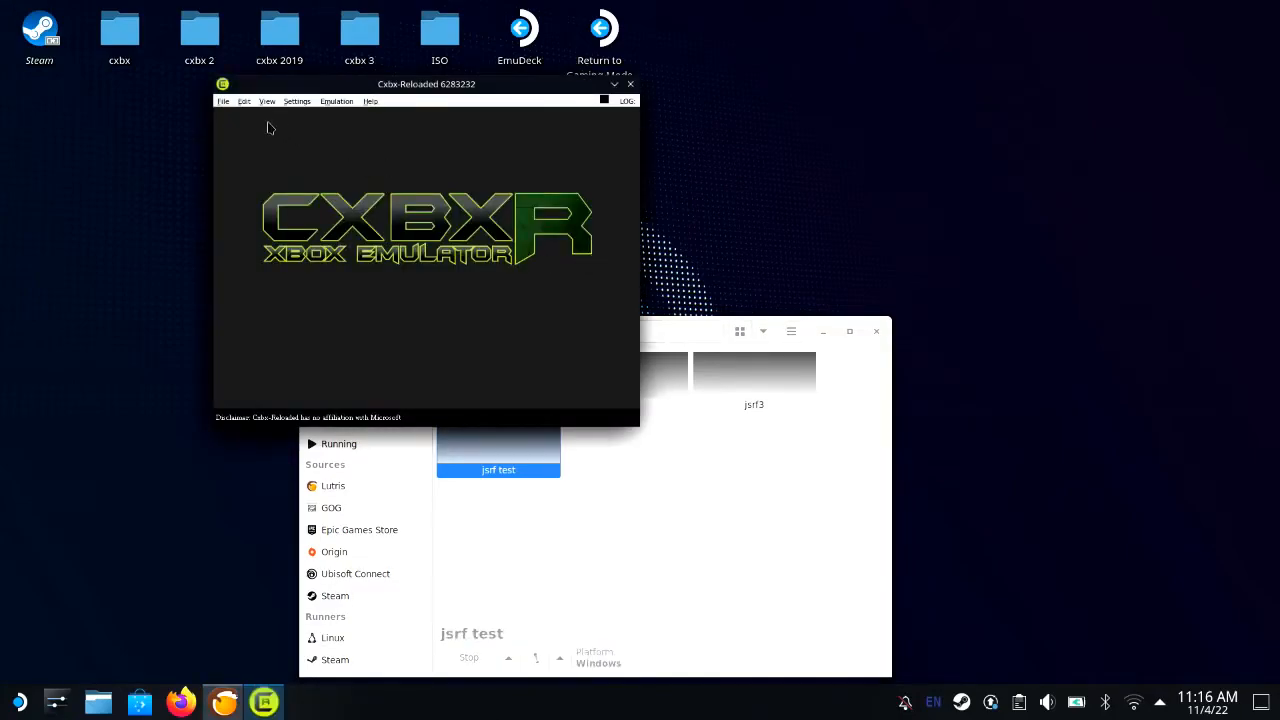
left_click(222, 102)
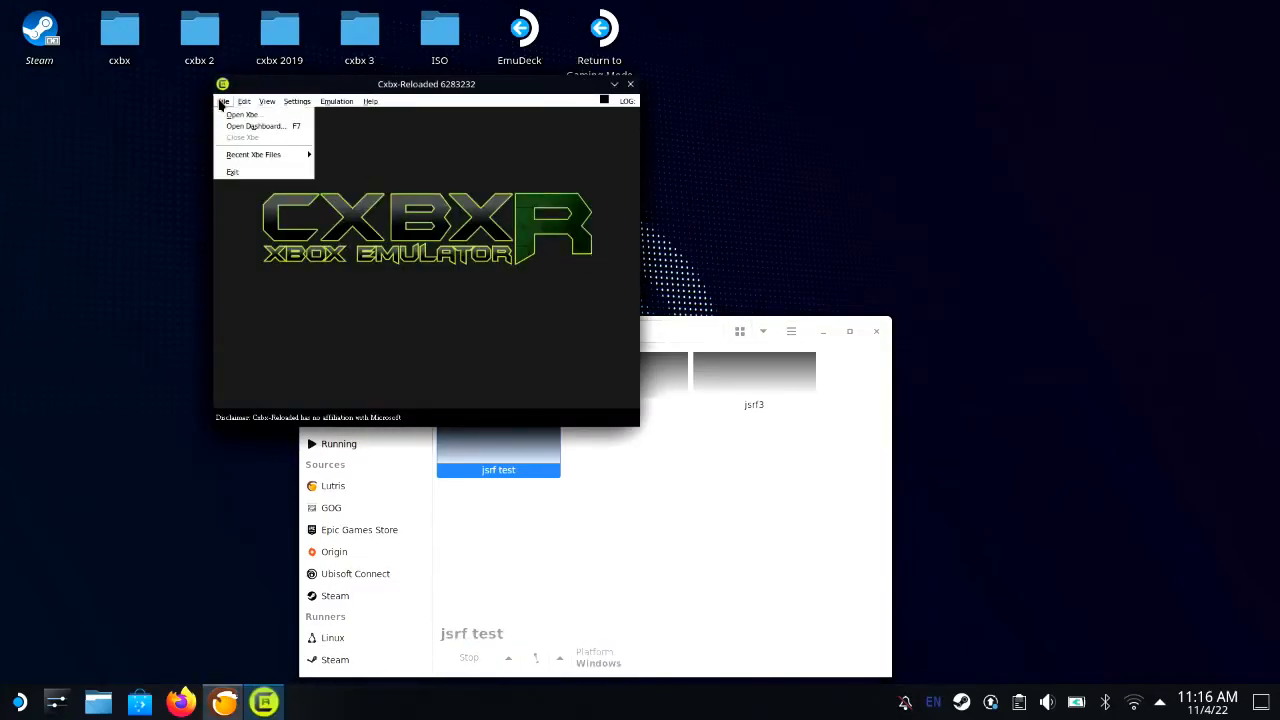
left_click(228, 171)
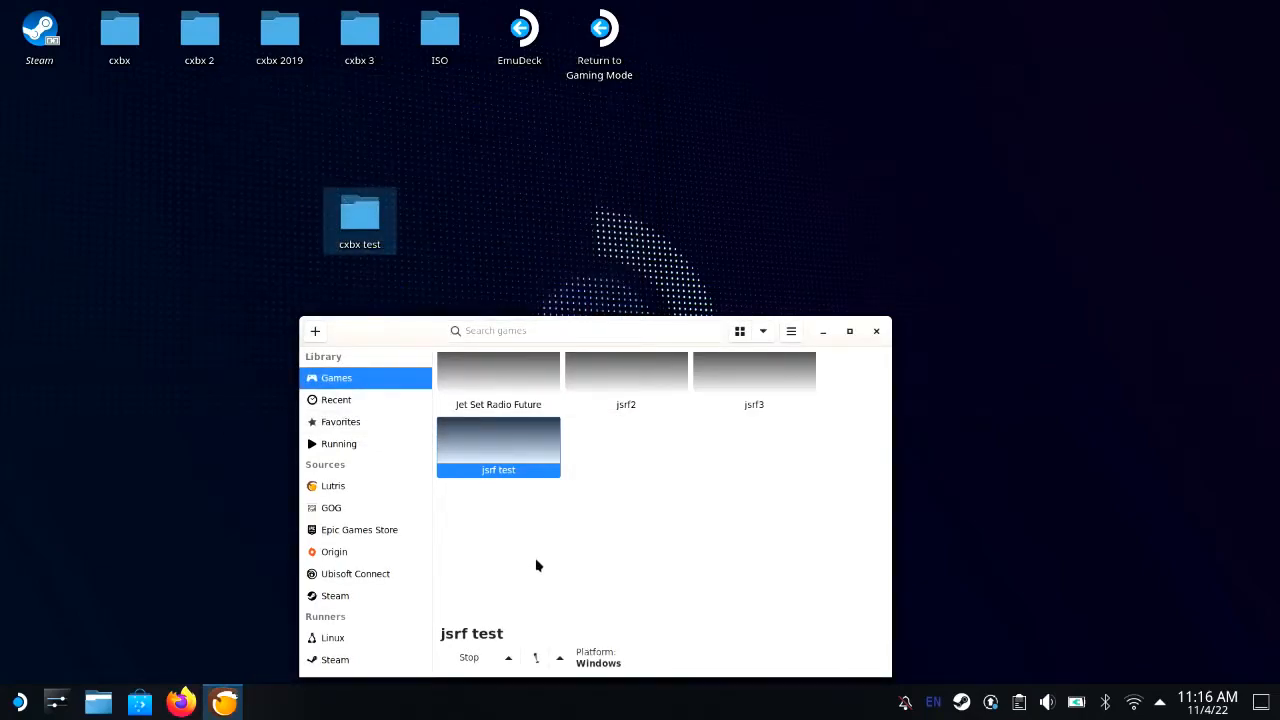
left_click(468, 658)
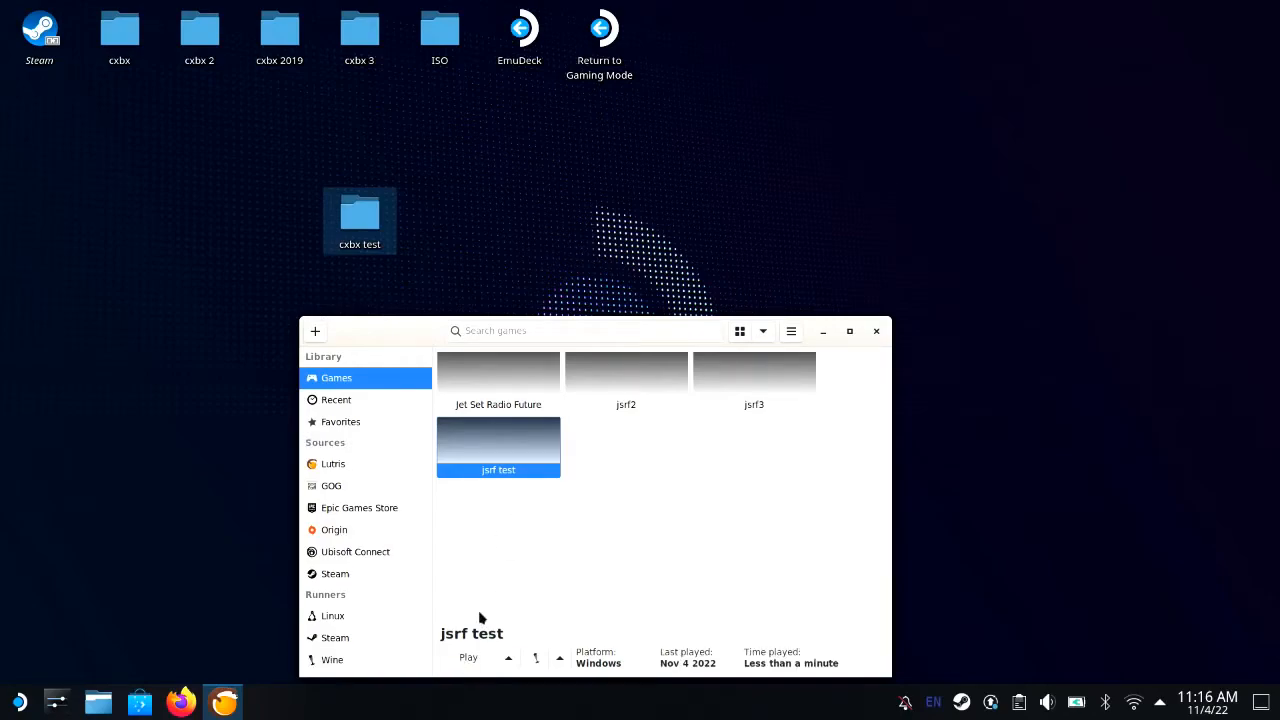
Launch jsrf test again and open the video configuration of Cxbx-Reloaded
left_click(476, 664)
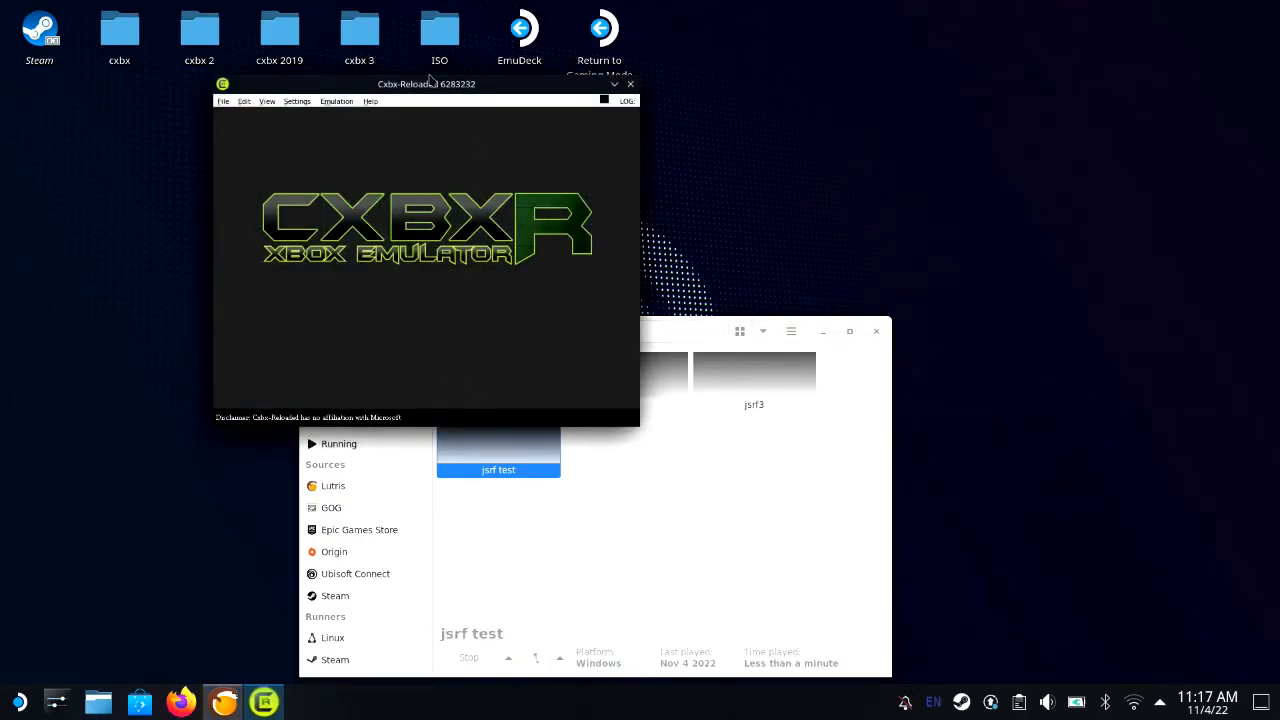
left_click_drag(434, 84, 605, 106)
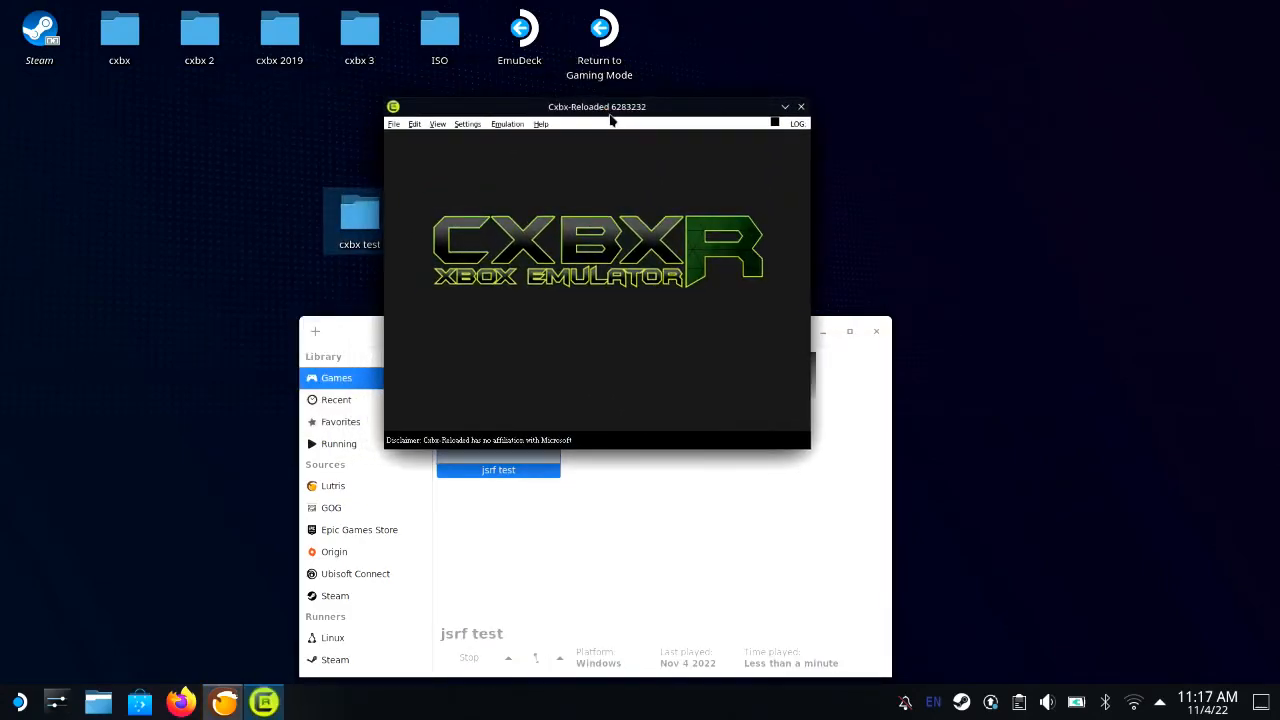
left_click(502, 124)
mouse_move(470, 126)
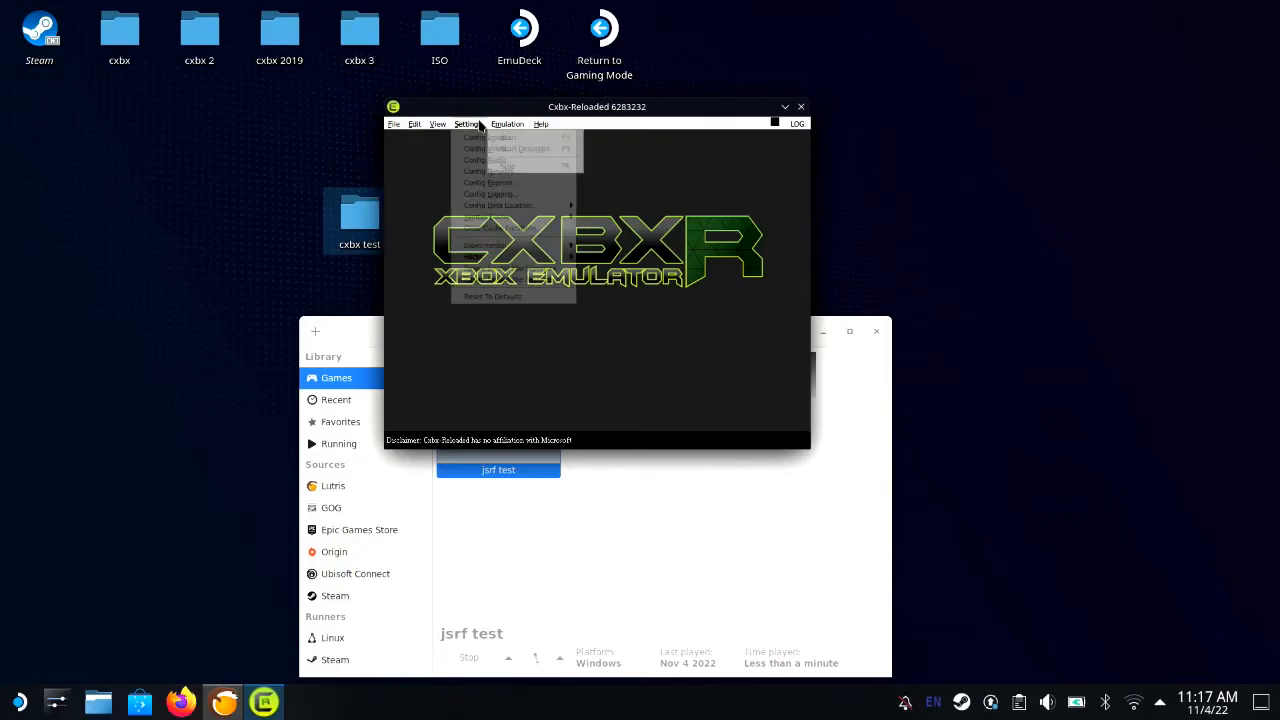
left_click(472, 150)
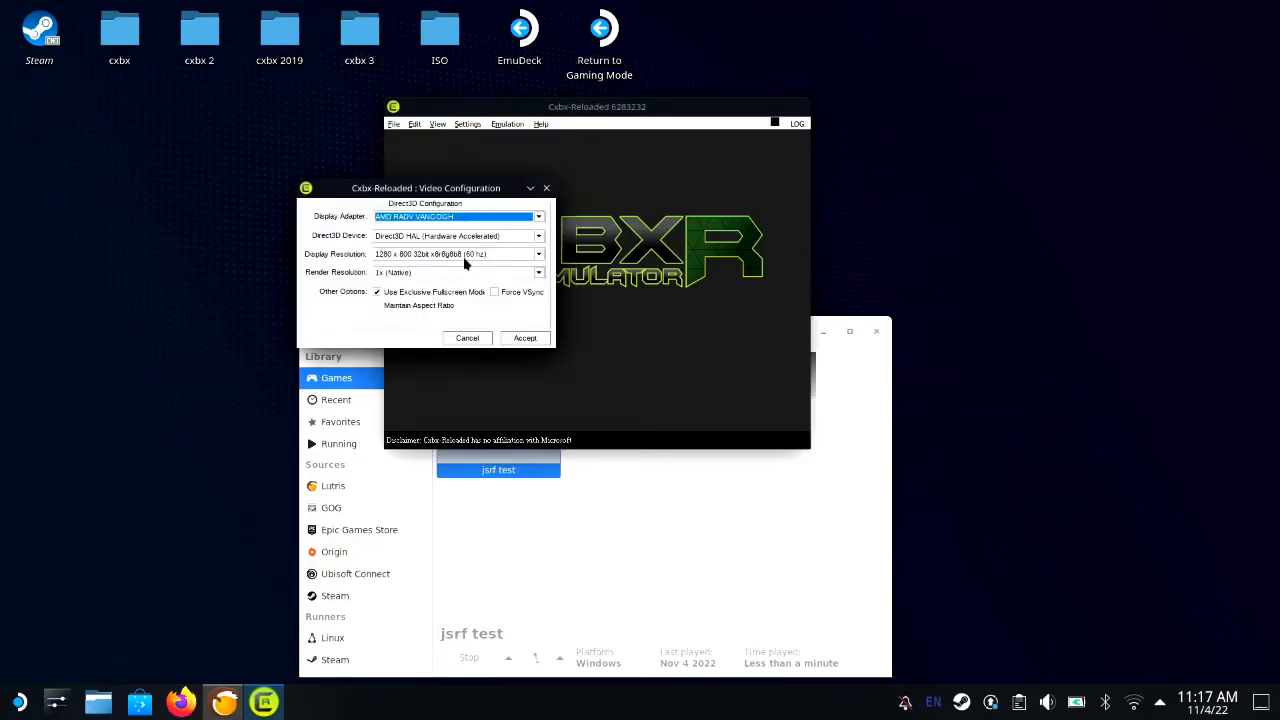
Set the display resolution to 1280 x 800 32bit x8r8g8b8 (60 hz)
left_click(459, 256)
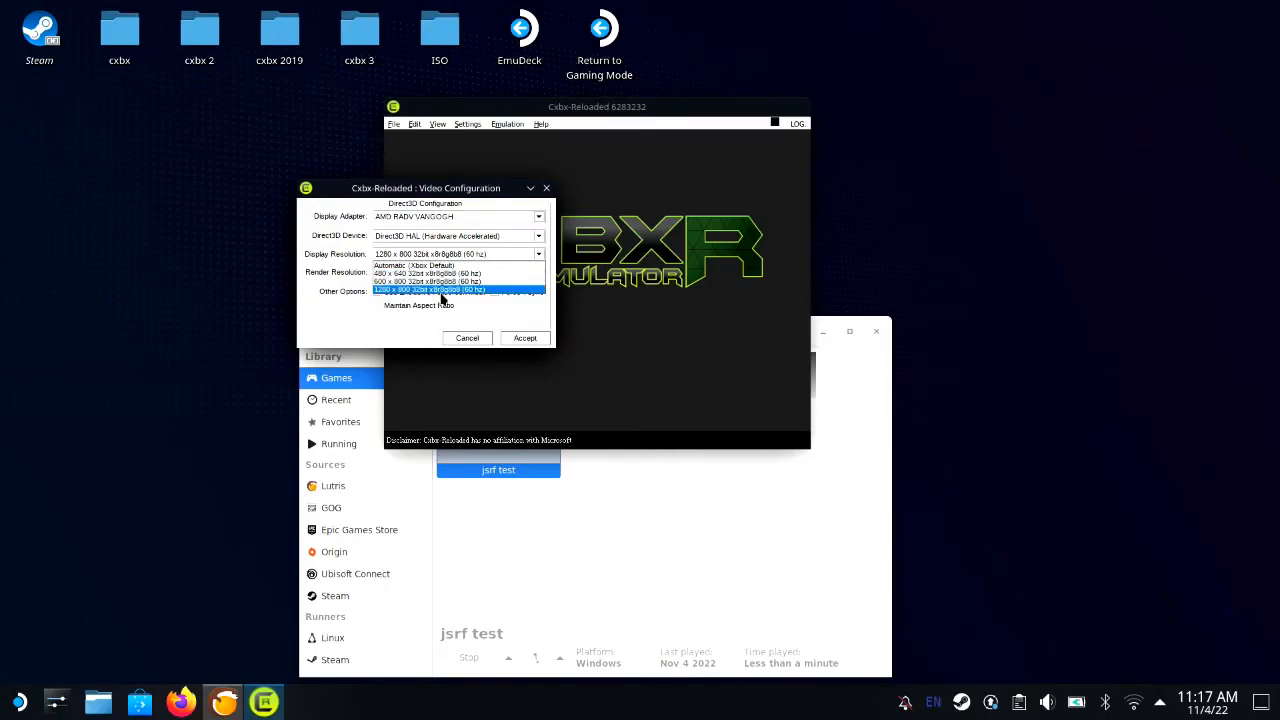
left_click(438, 290)
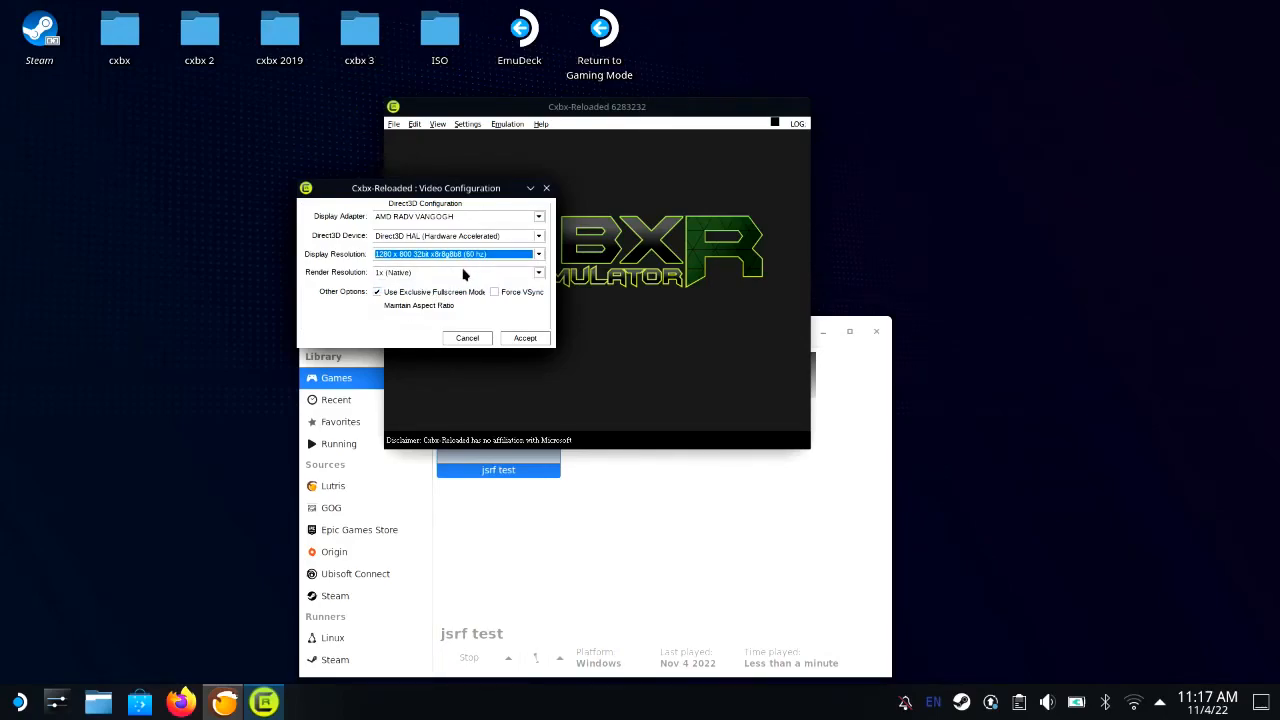
left_click(471, 254)
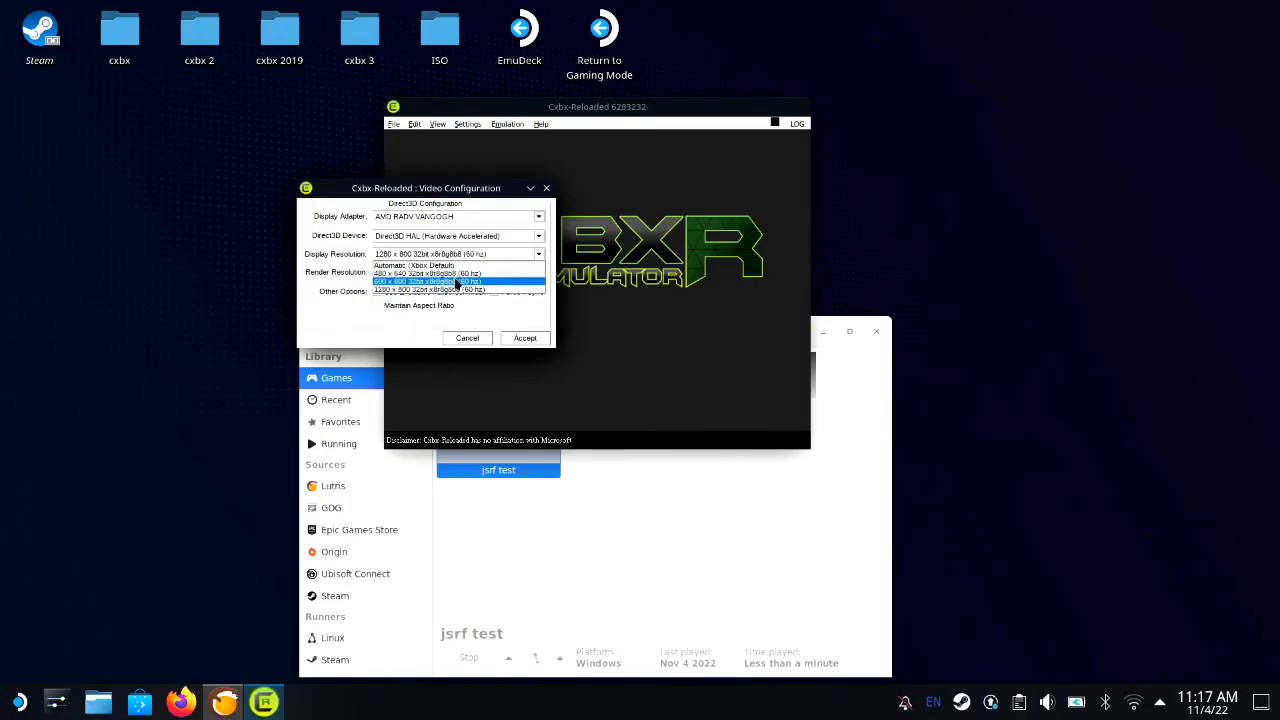
left_click(455, 290)
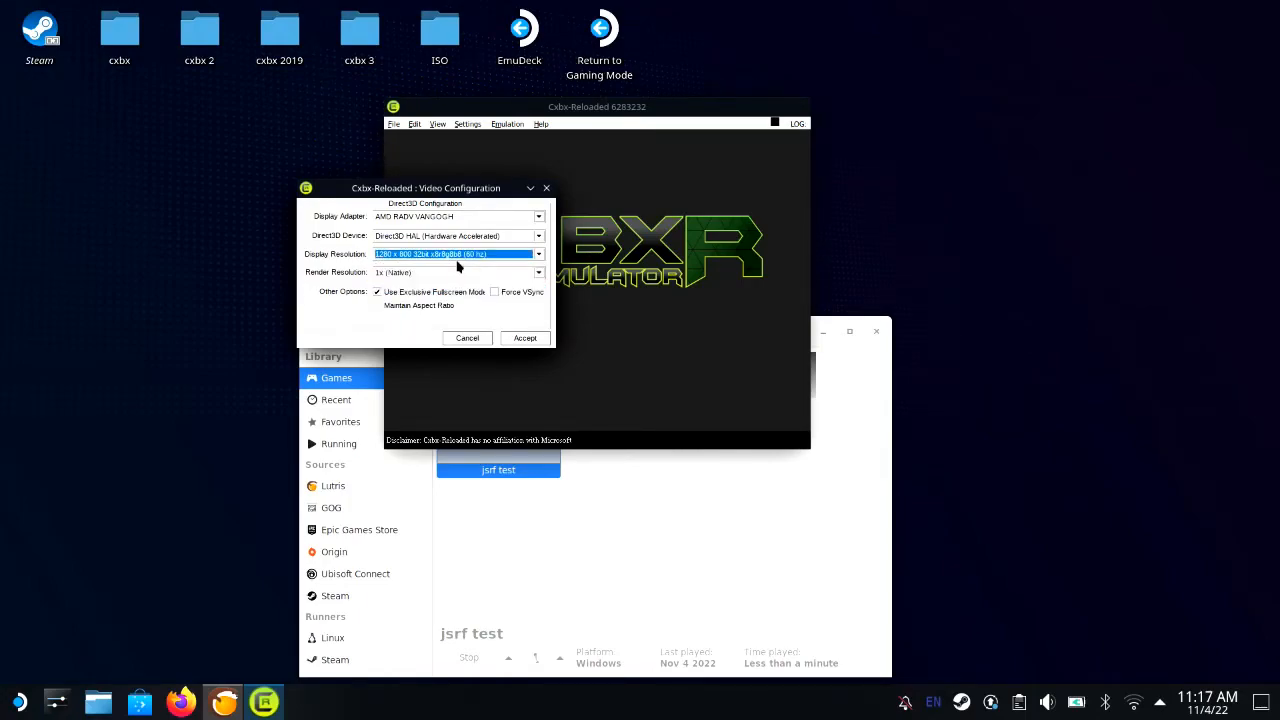
left_click(457, 254)
left_click(454, 266)
left_click(457, 256)
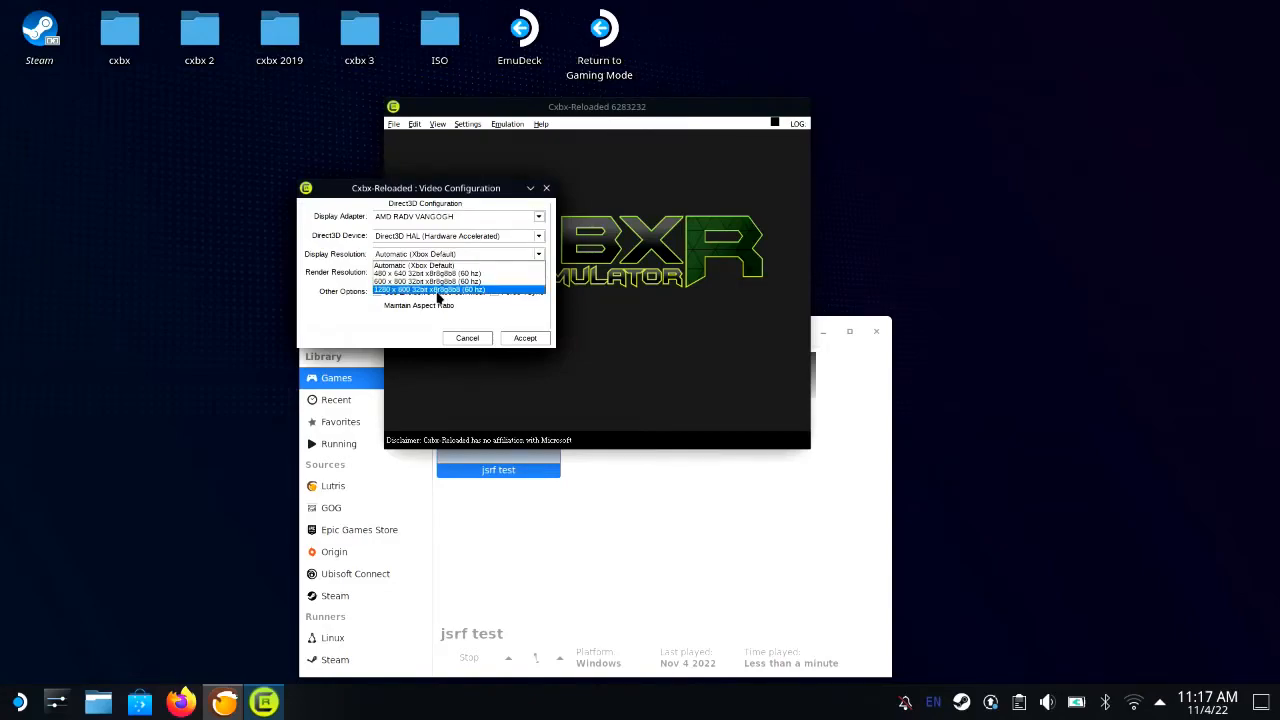
left_click(437, 290)
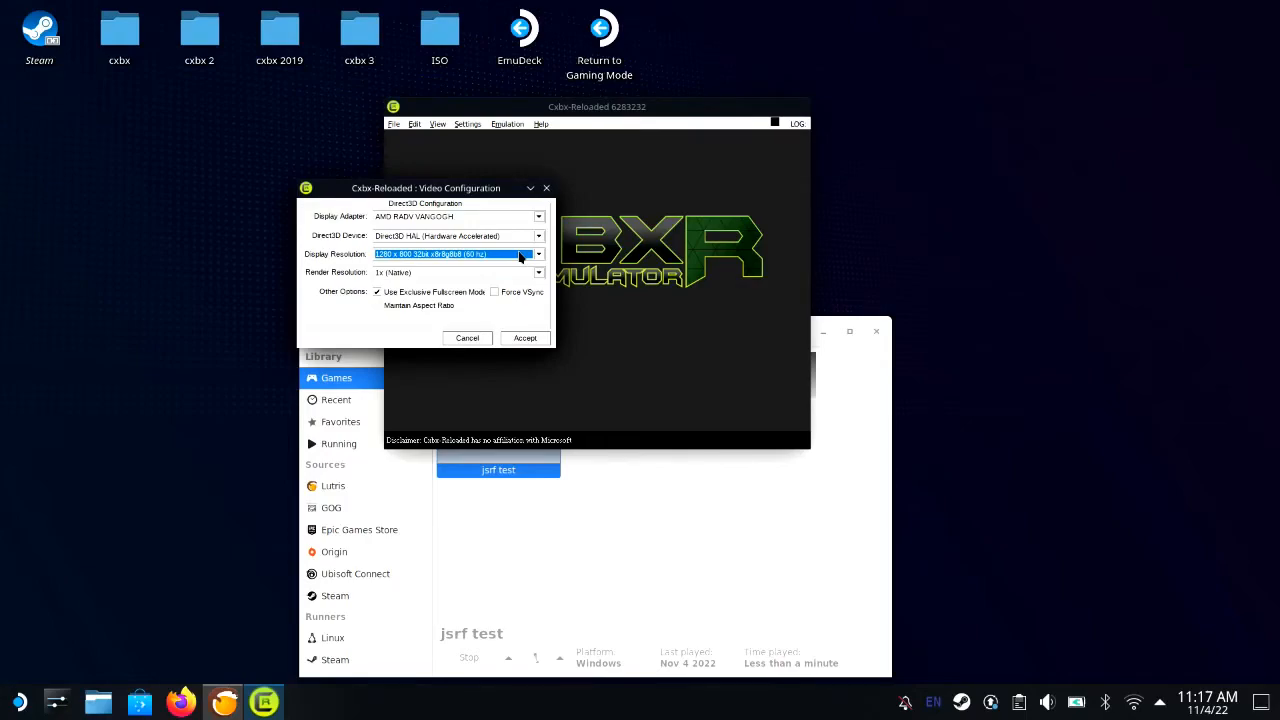
Keep Direct3D HAL (Hardware Accelerated) as the device, reselect the 1280 x 800 resolution, and accept the video configuration
left_click(527, 238)
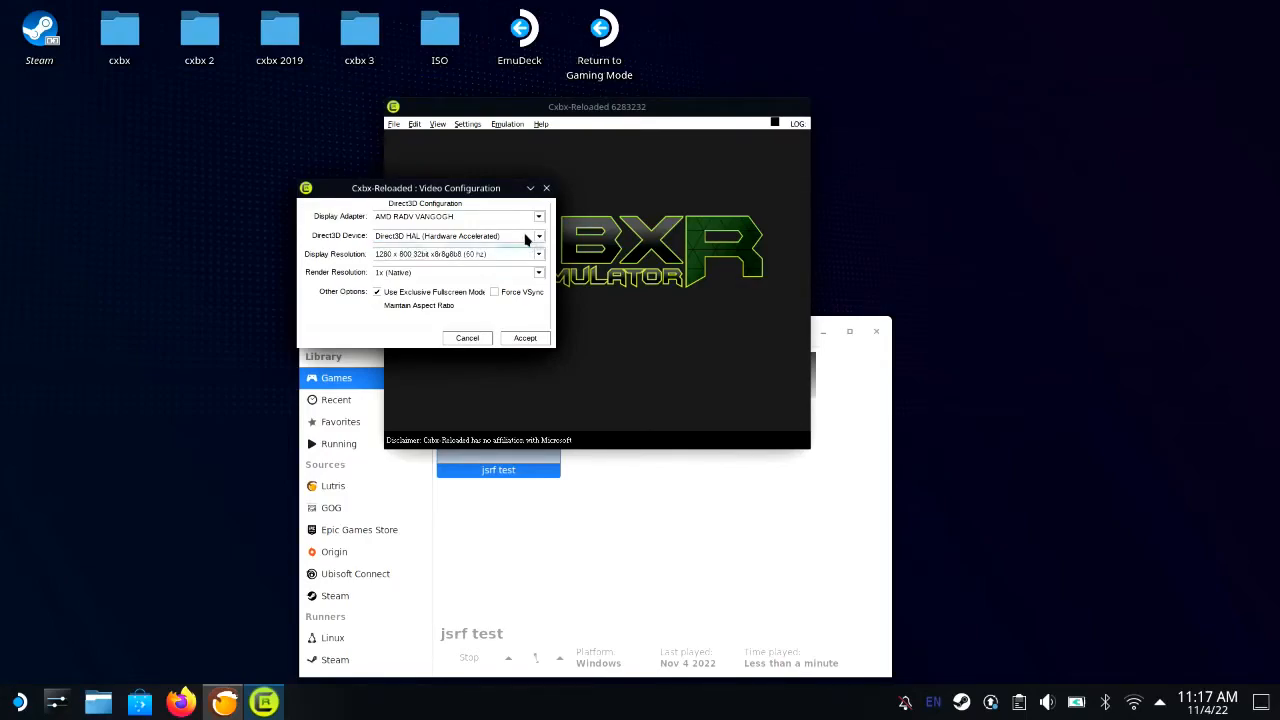
left_click(527, 238)
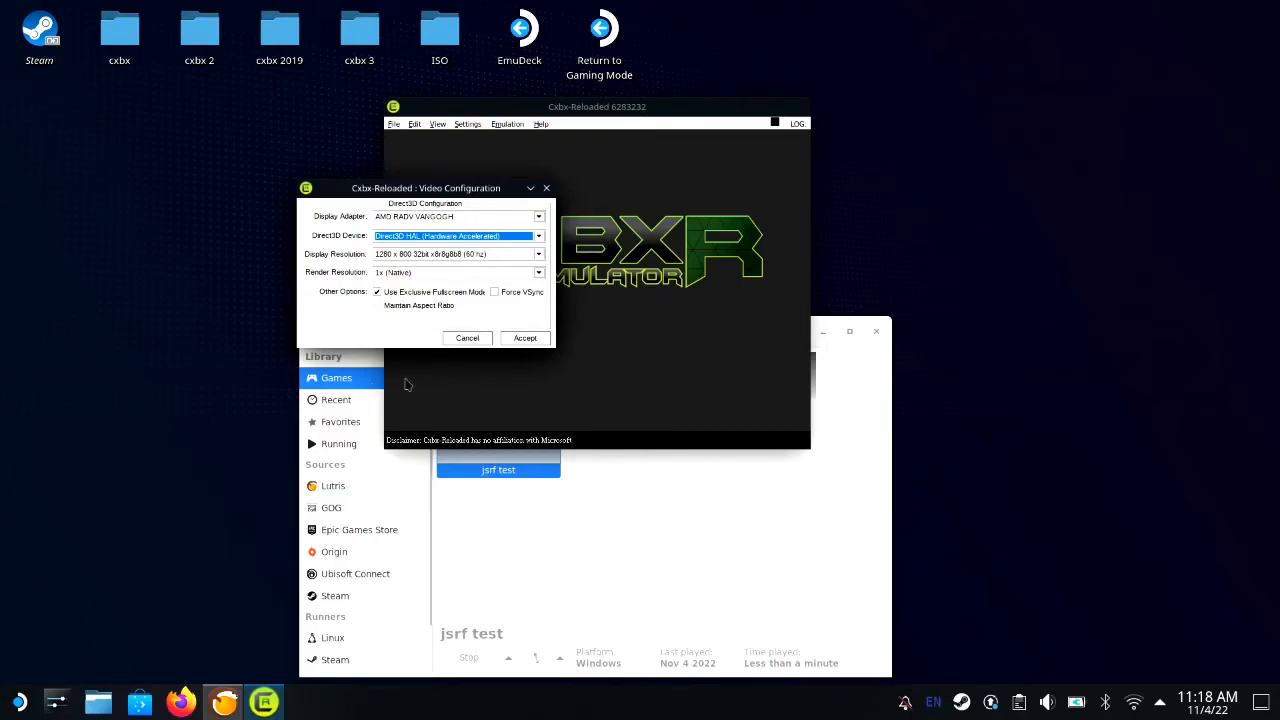
left_click(437, 240)
left_click(437, 243)
left_click(429, 257)
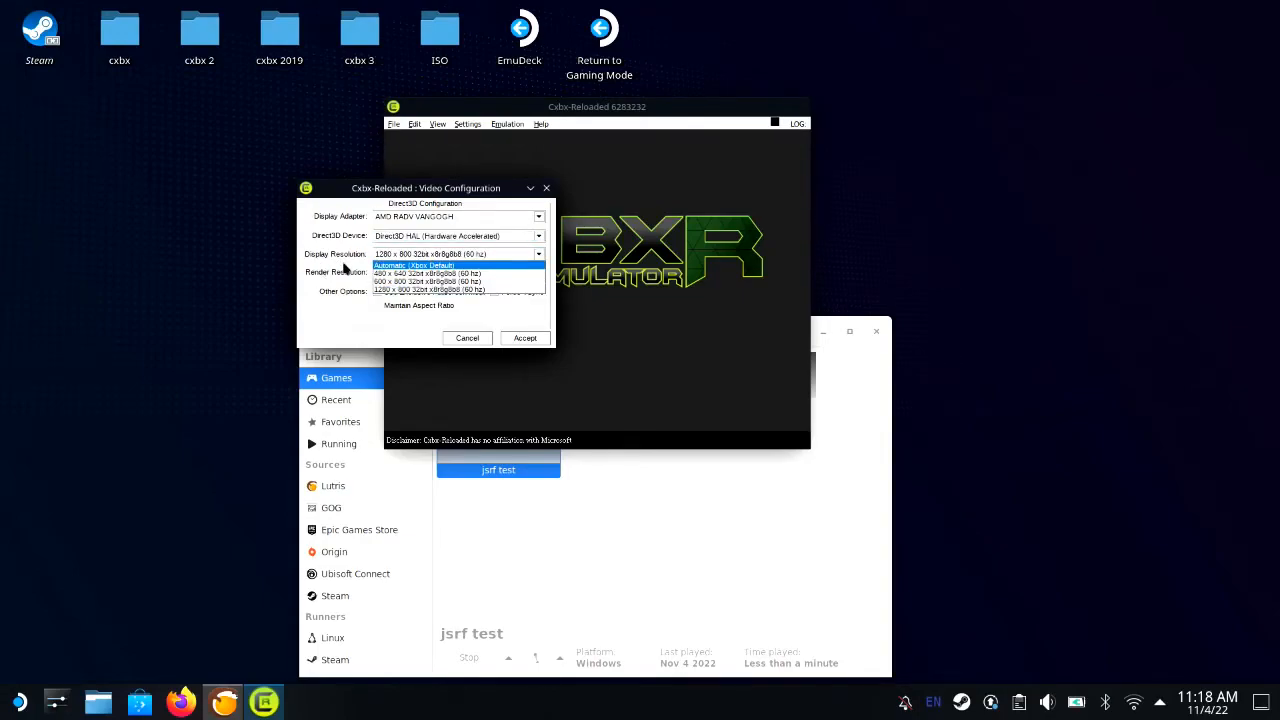
left_click(407, 292)
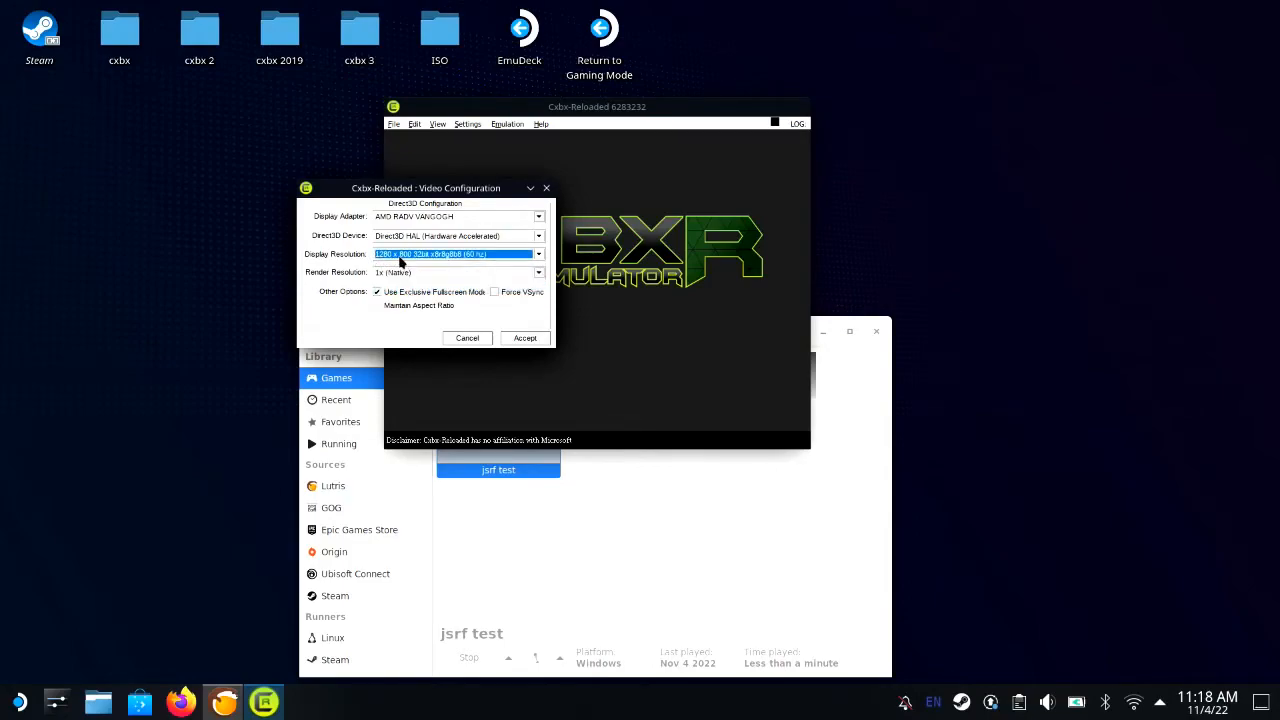
left_click(400, 260)
left_click(393, 295)
left_click(412, 262)
left_click(417, 262)
left_click(417, 262)
left_click(417, 262)
left_click(519, 339)
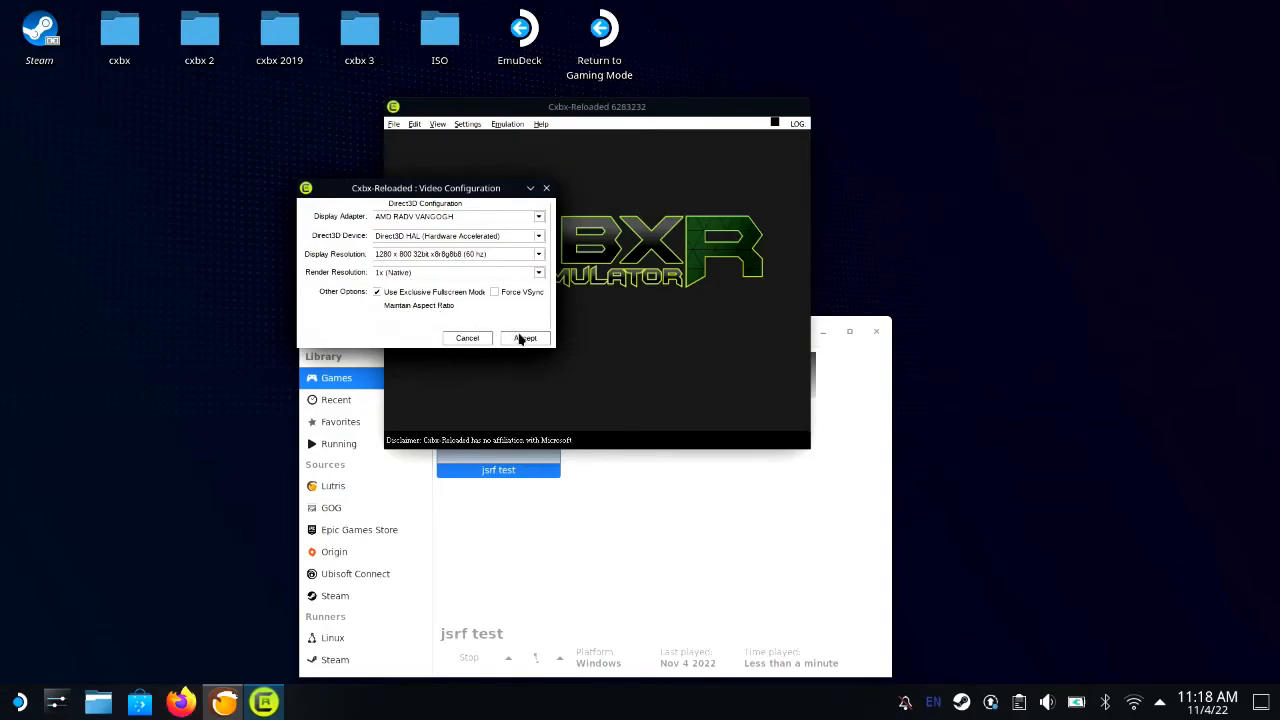
Select MS Gamepad Duke for port 1 in the input configuration and open its controller bindings
left_click(514, 126)
mouse_move(486, 123)
left_click(477, 148)
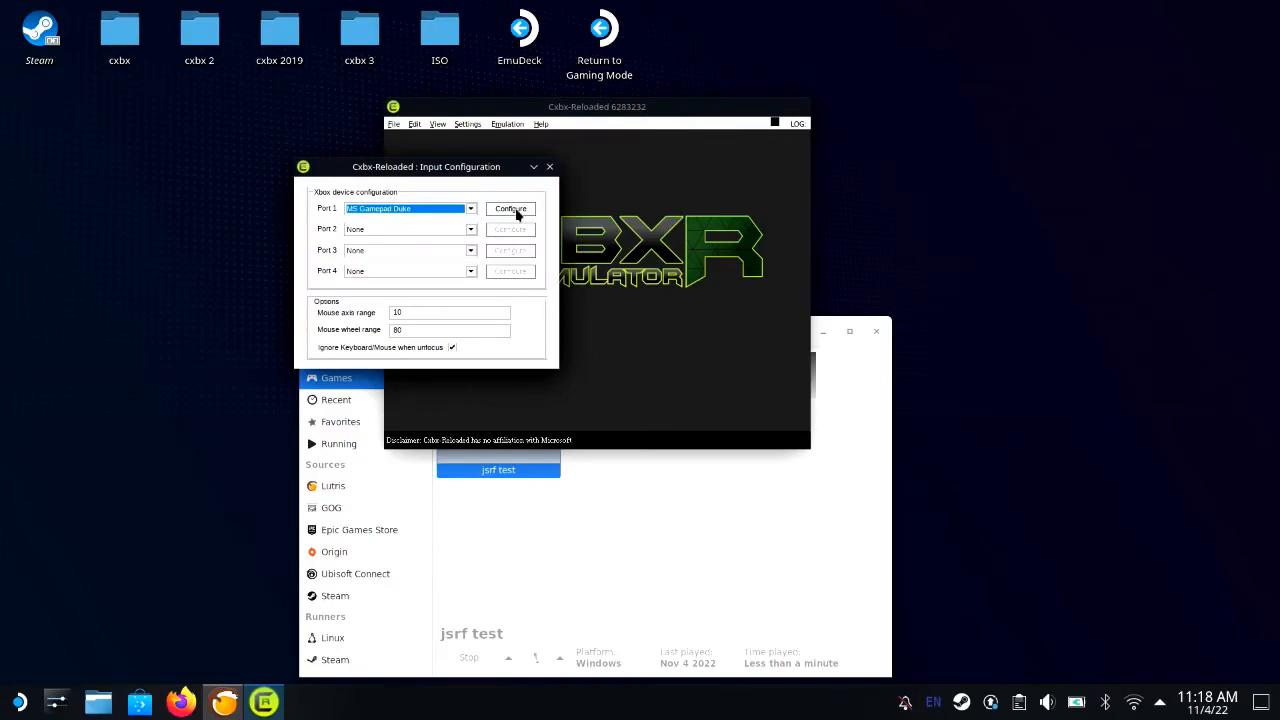
left_click(470, 209)
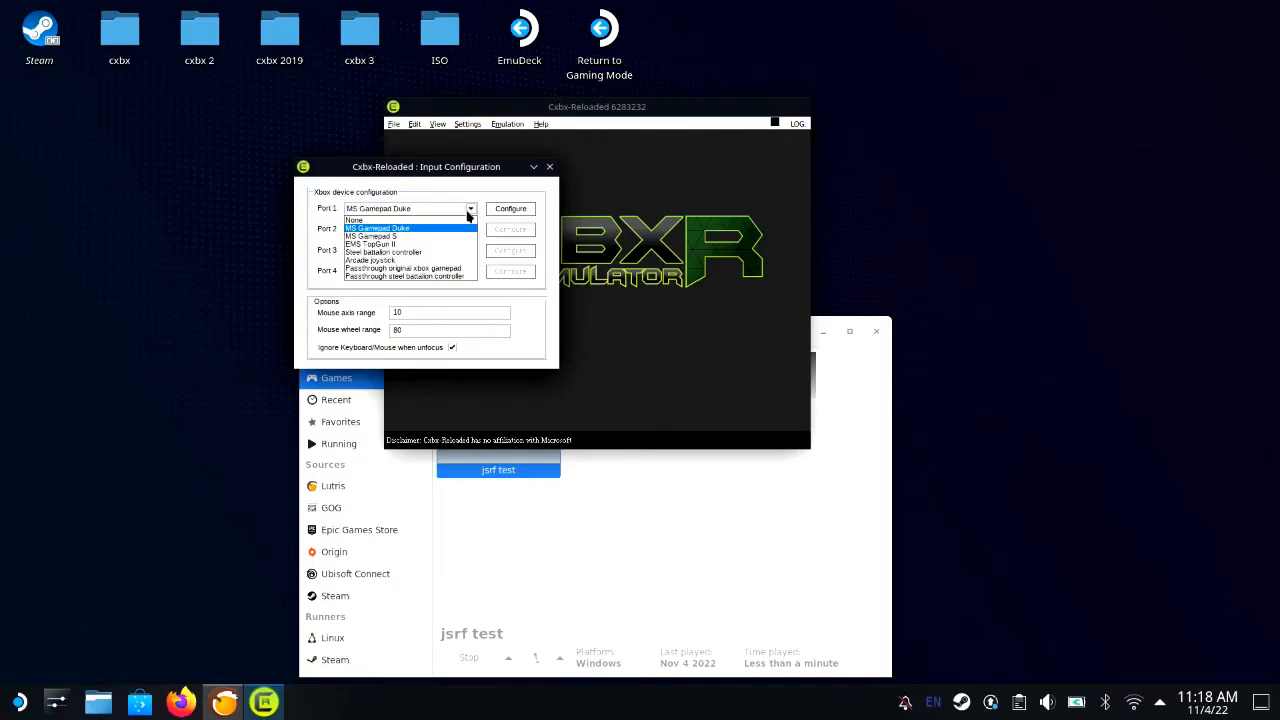
left_click(436, 229)
left_click(510, 208)
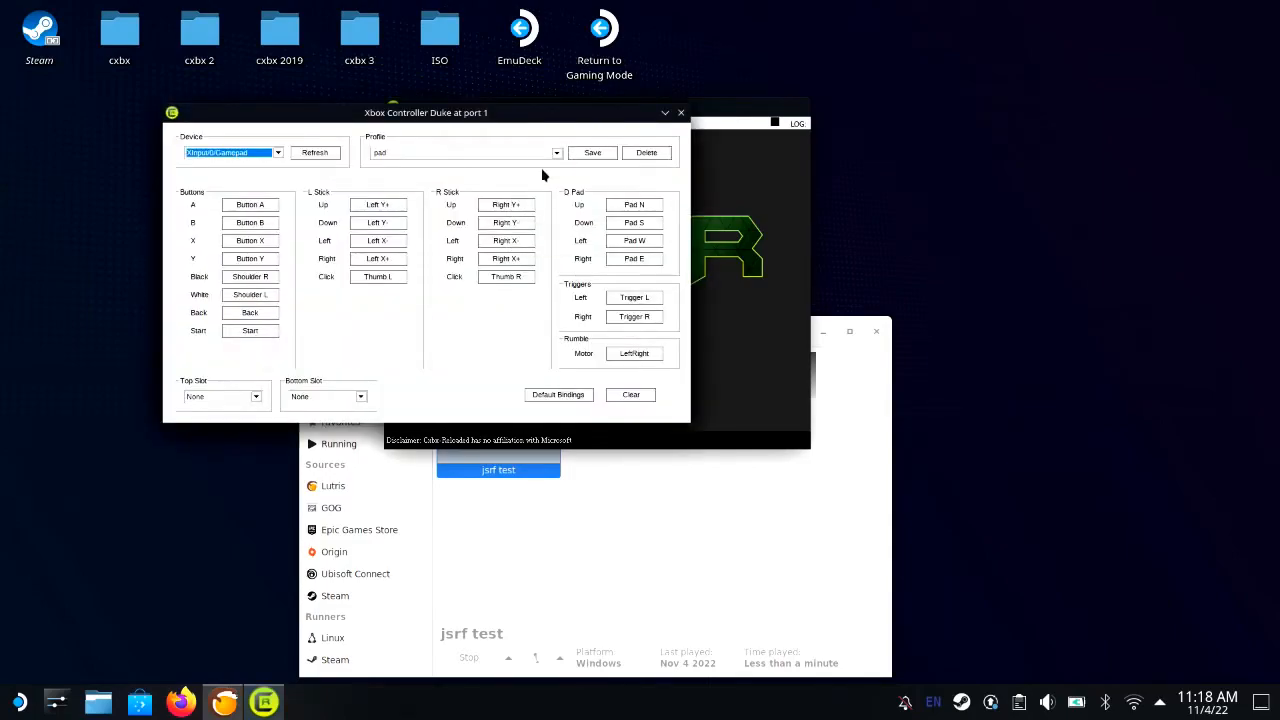
Load the default bindings for the Duke controller on port 1 and keep its configuration open
left_click(557, 395)
left_click(680, 114)
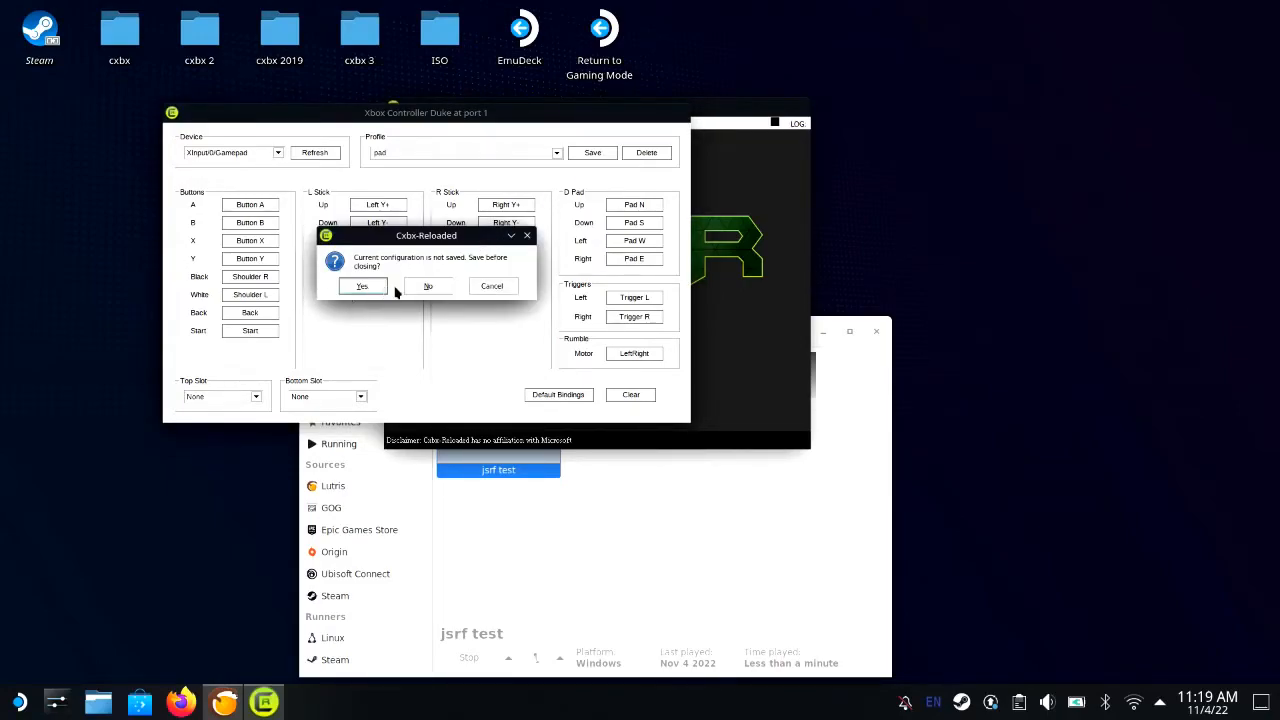
left_click(491, 287)
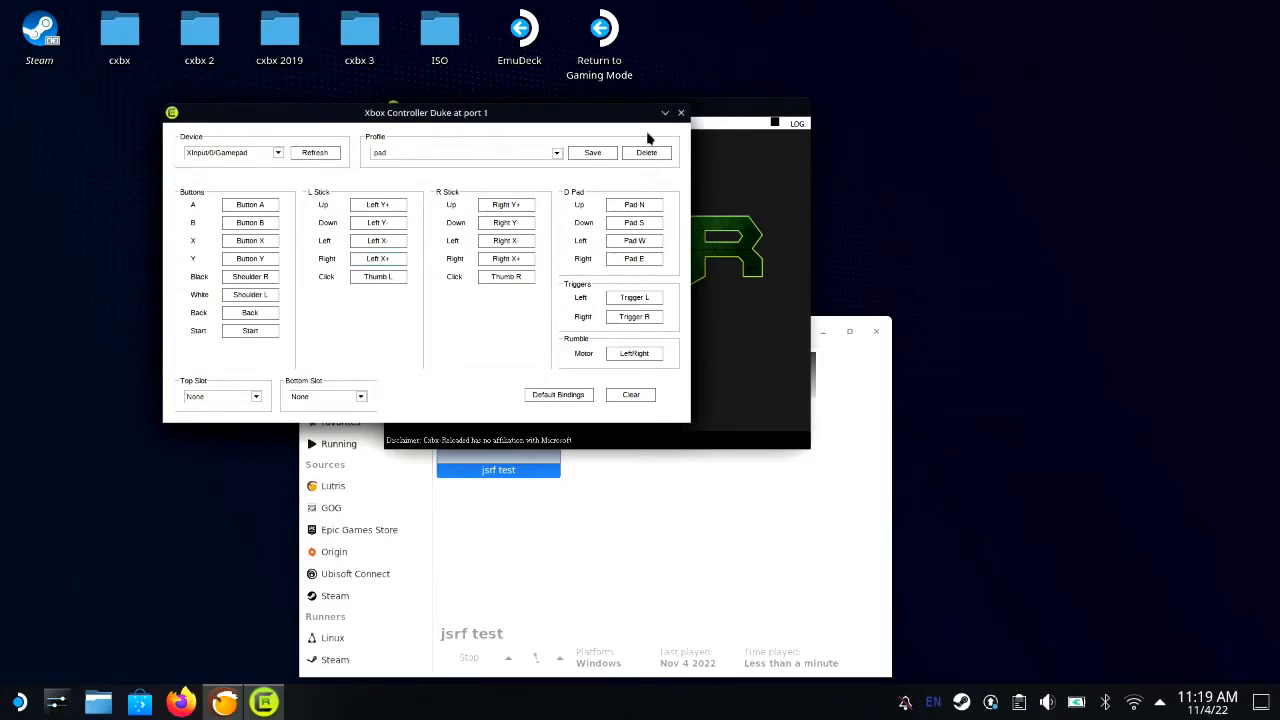
left_click(681, 112)
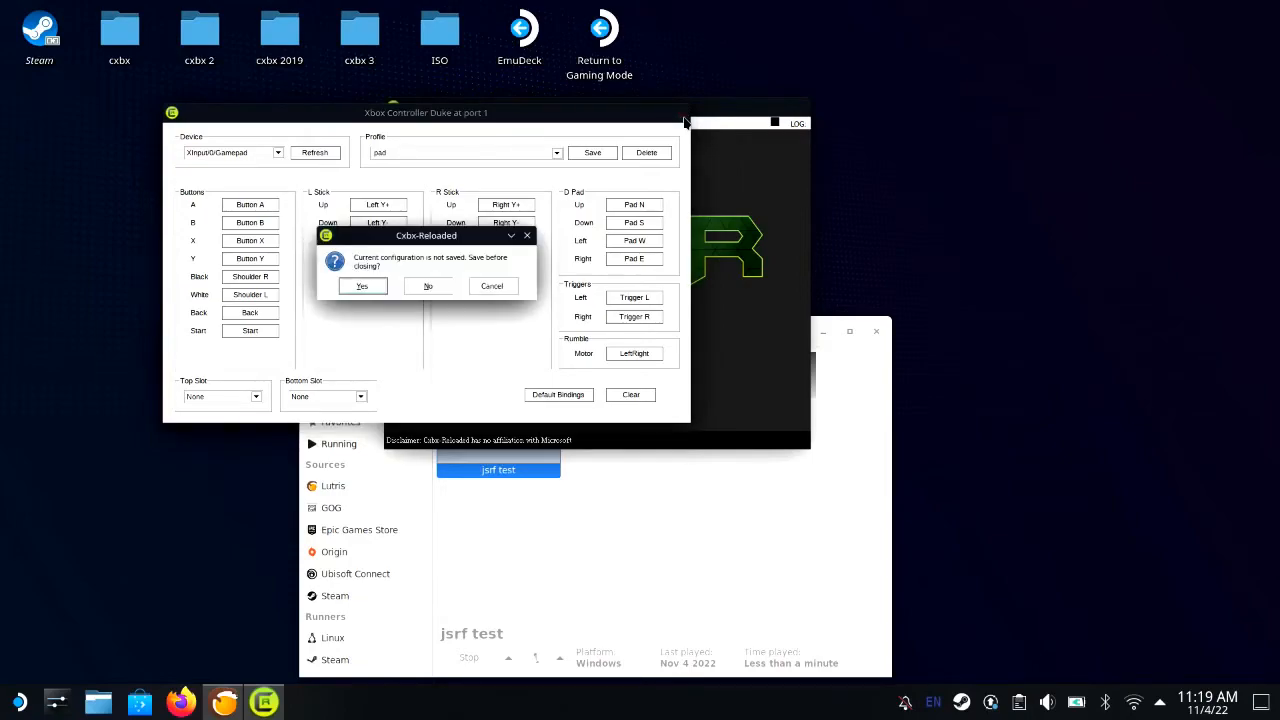
left_click(492, 288)
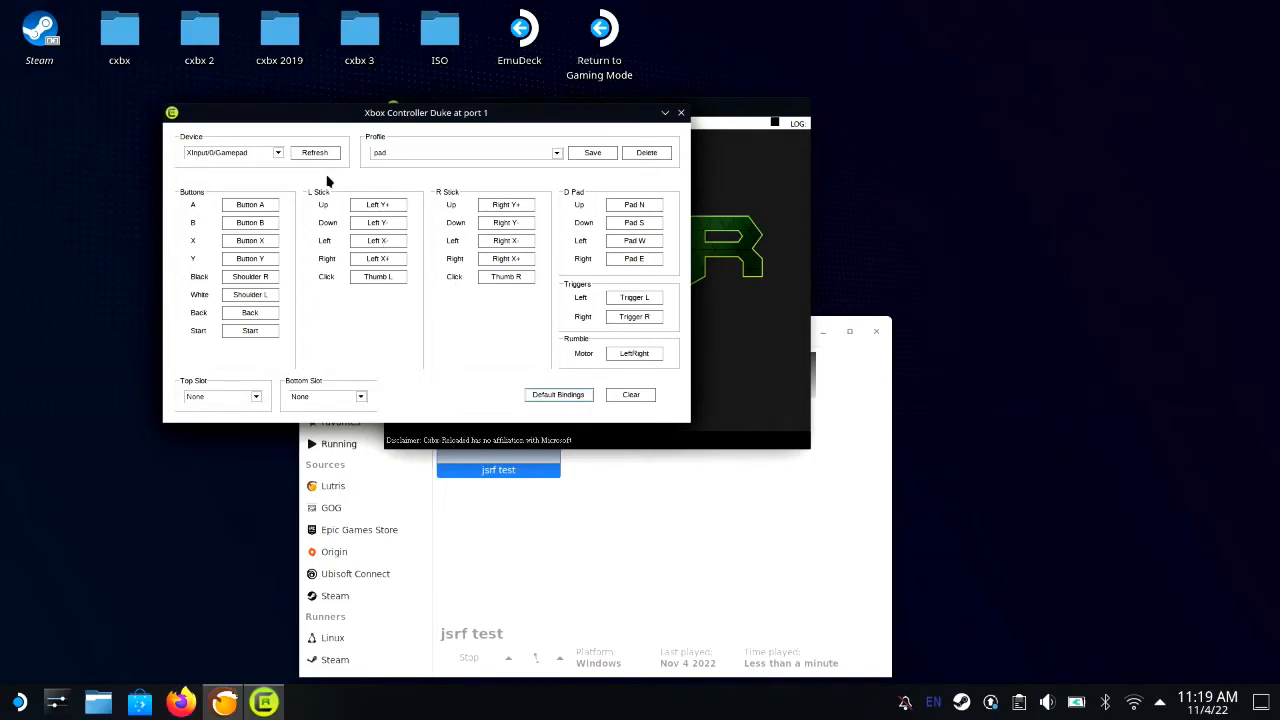
Close the port 1 controller bindings without saving and leave the input configuration
left_click(561, 155)
left_click(562, 163)
left_click(680, 113)
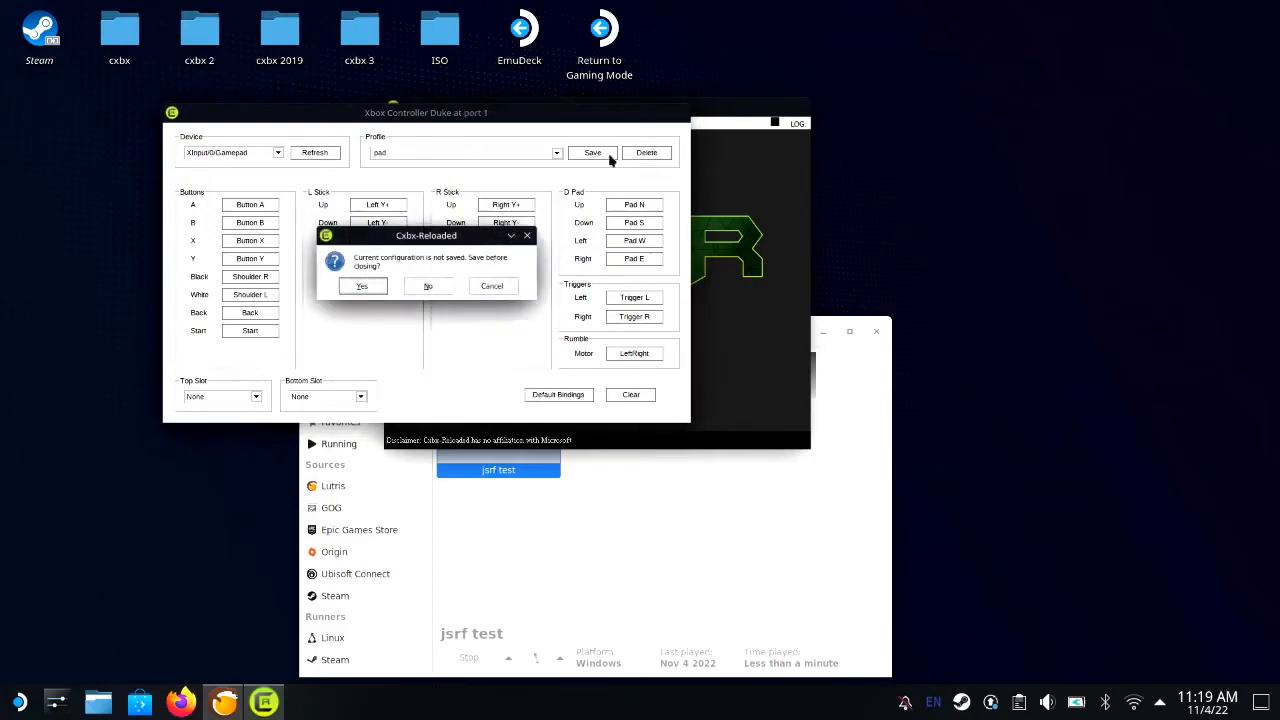
left_click(428, 287)
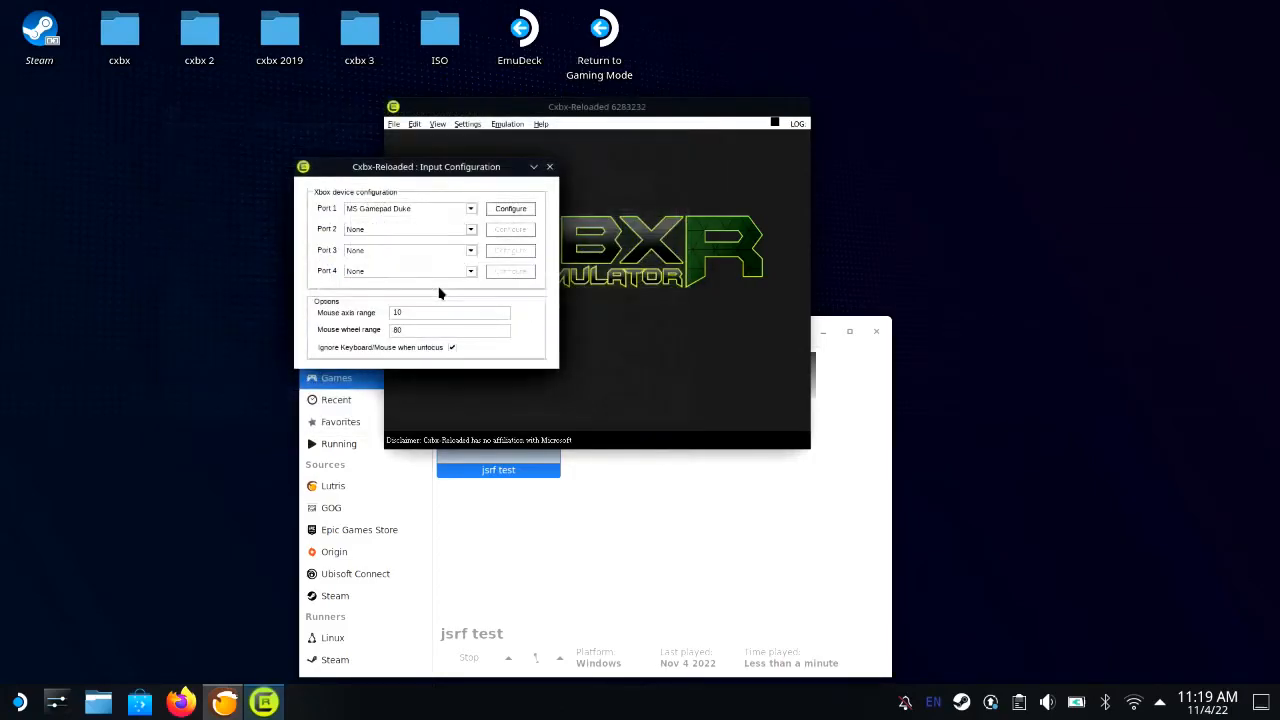
left_click(550, 166)
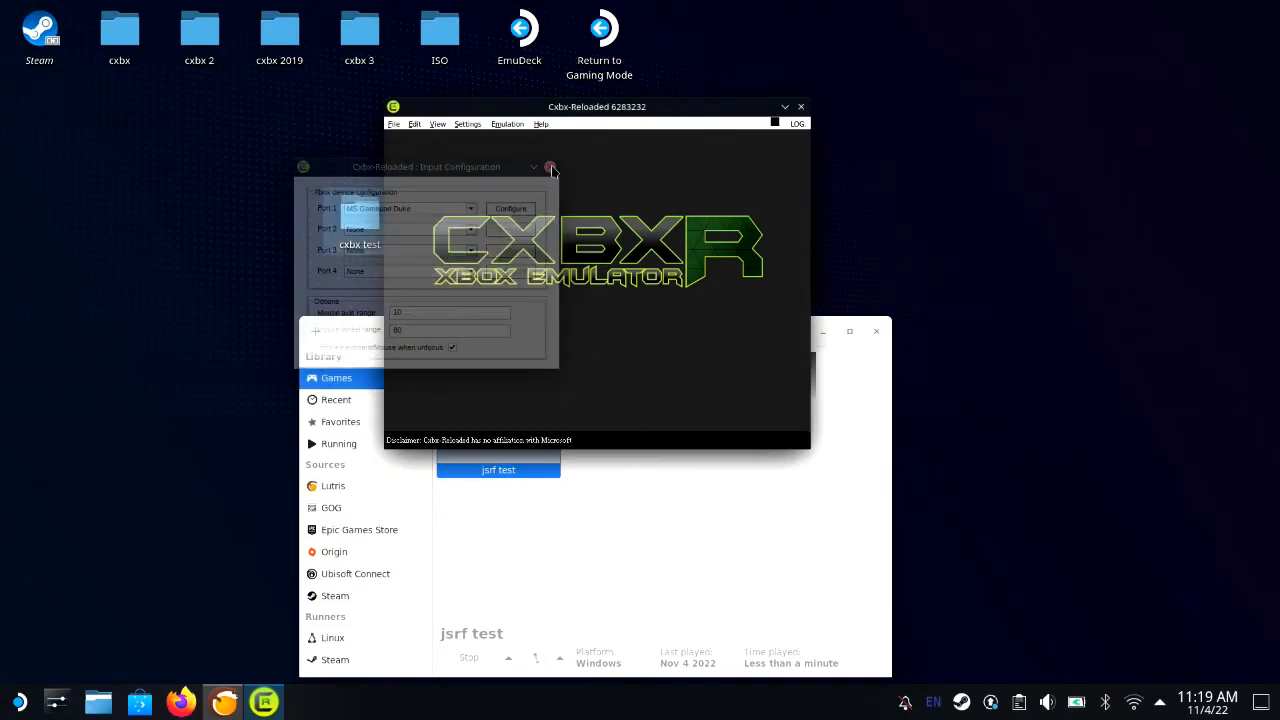
Load default.xbe from the ISO folder and start its emulation
left_click(394, 124)
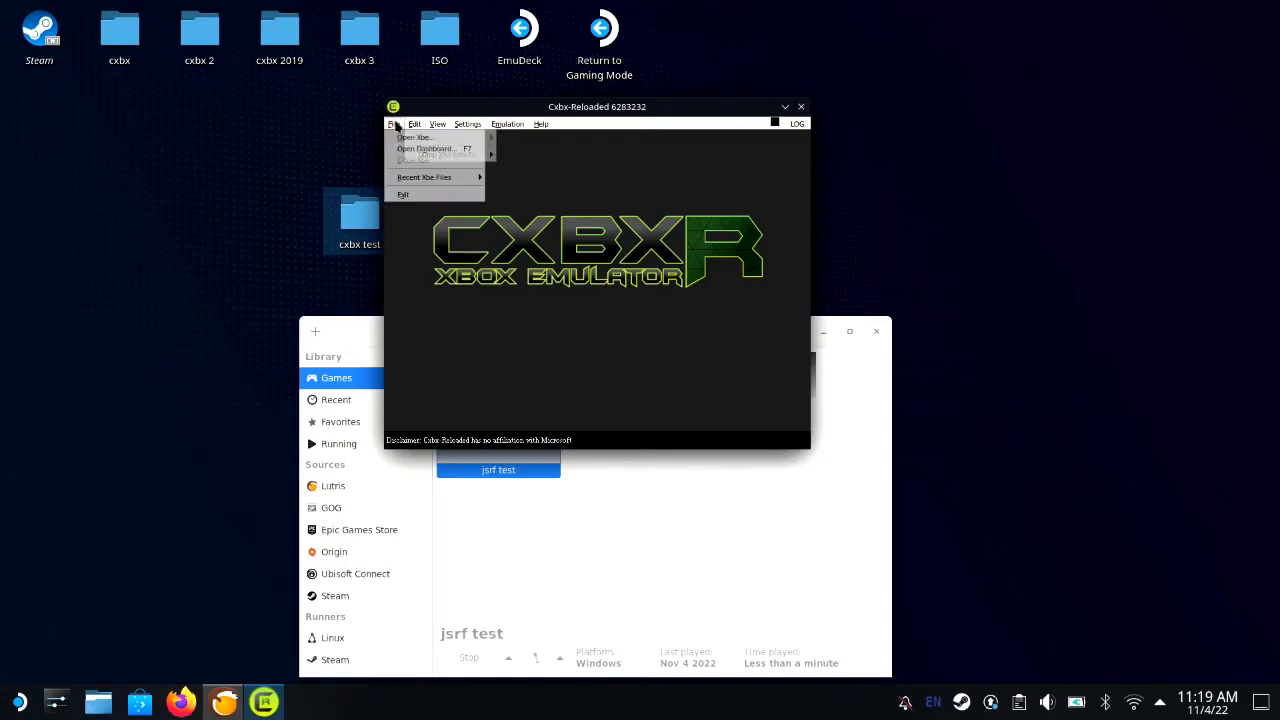
left_click(403, 137)
left_click(419, 171)
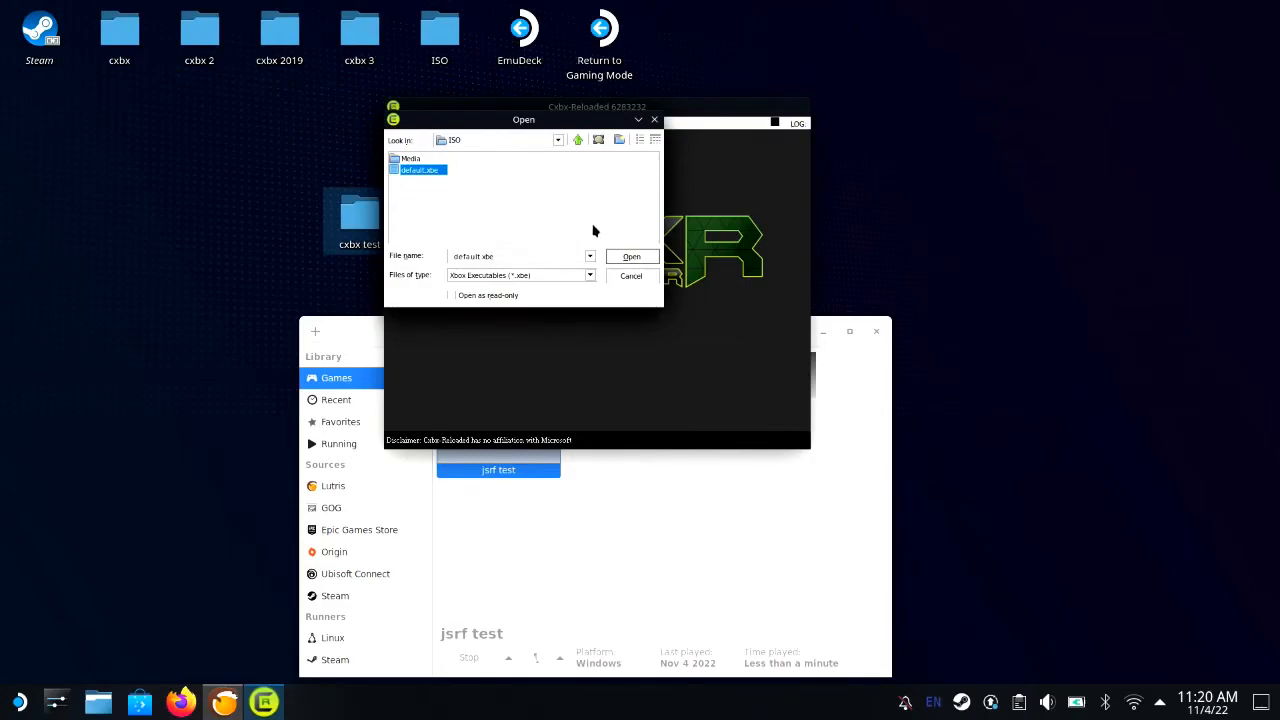
left_click(648, 264)
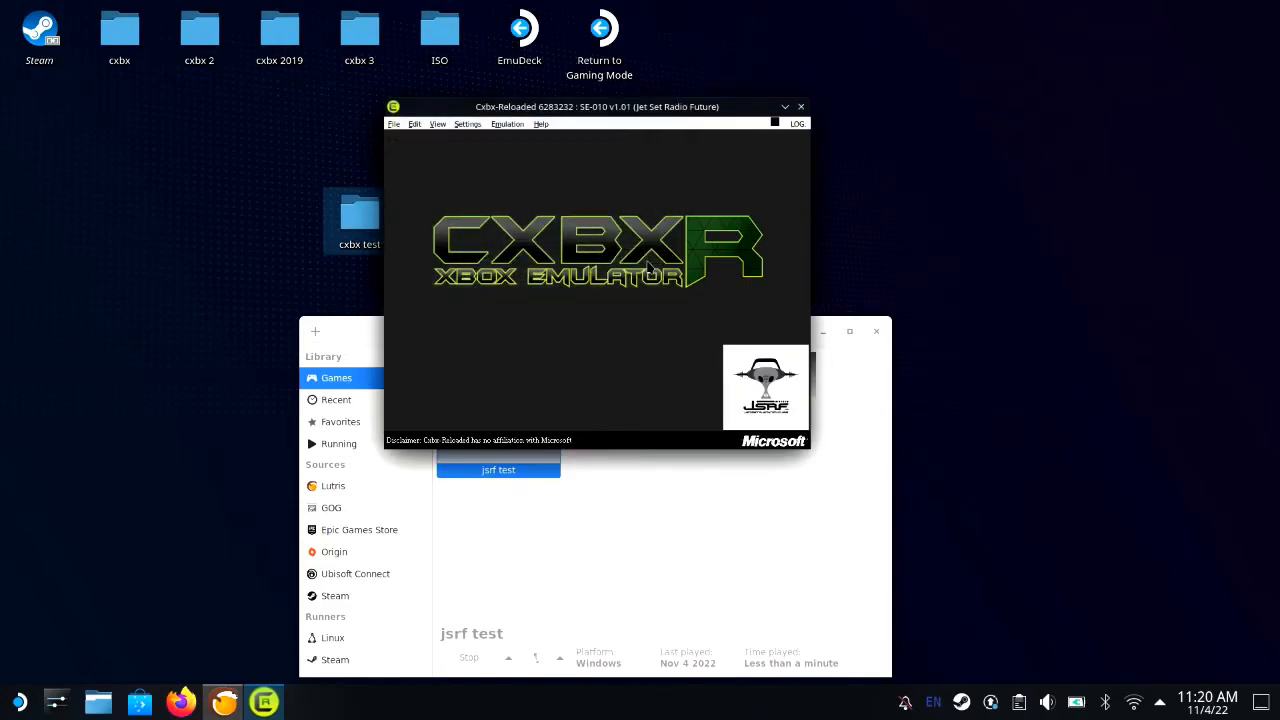
left_click(507, 124)
left_click(508, 138)
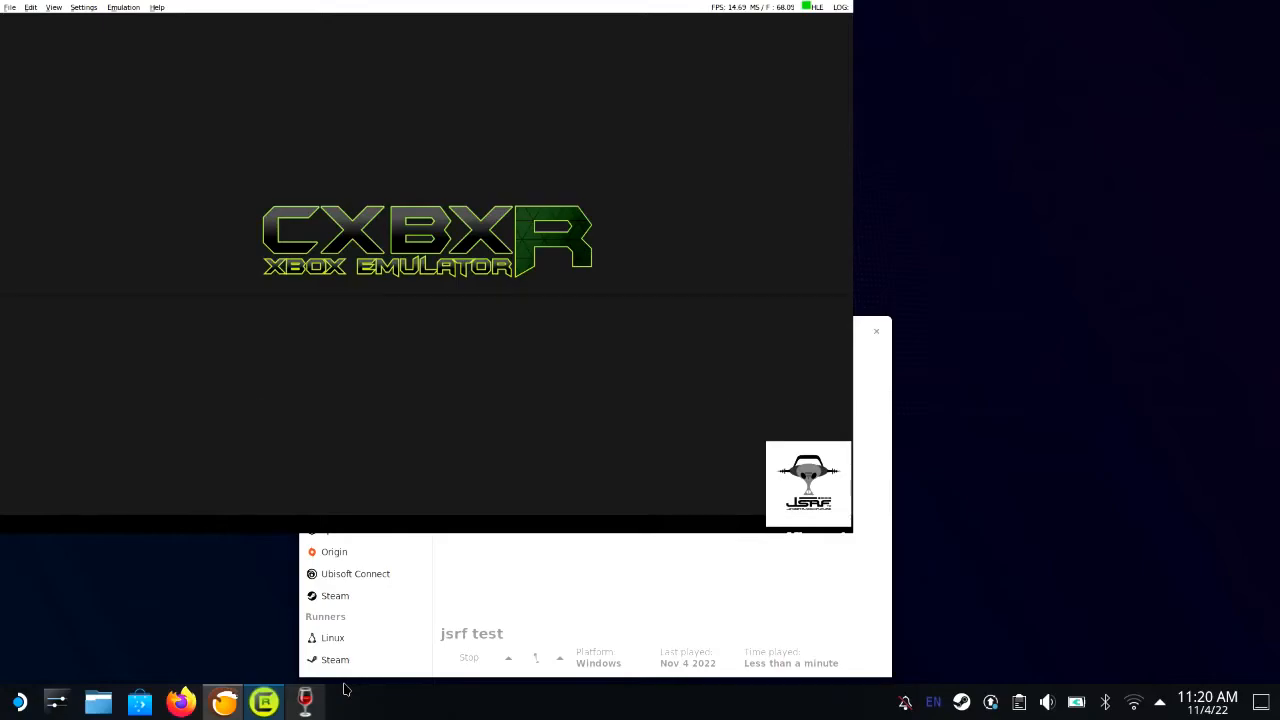
Close the running game with its Cxbx-Reloaded windows, and close Lutris
key("super+x")
right_click(310, 710)
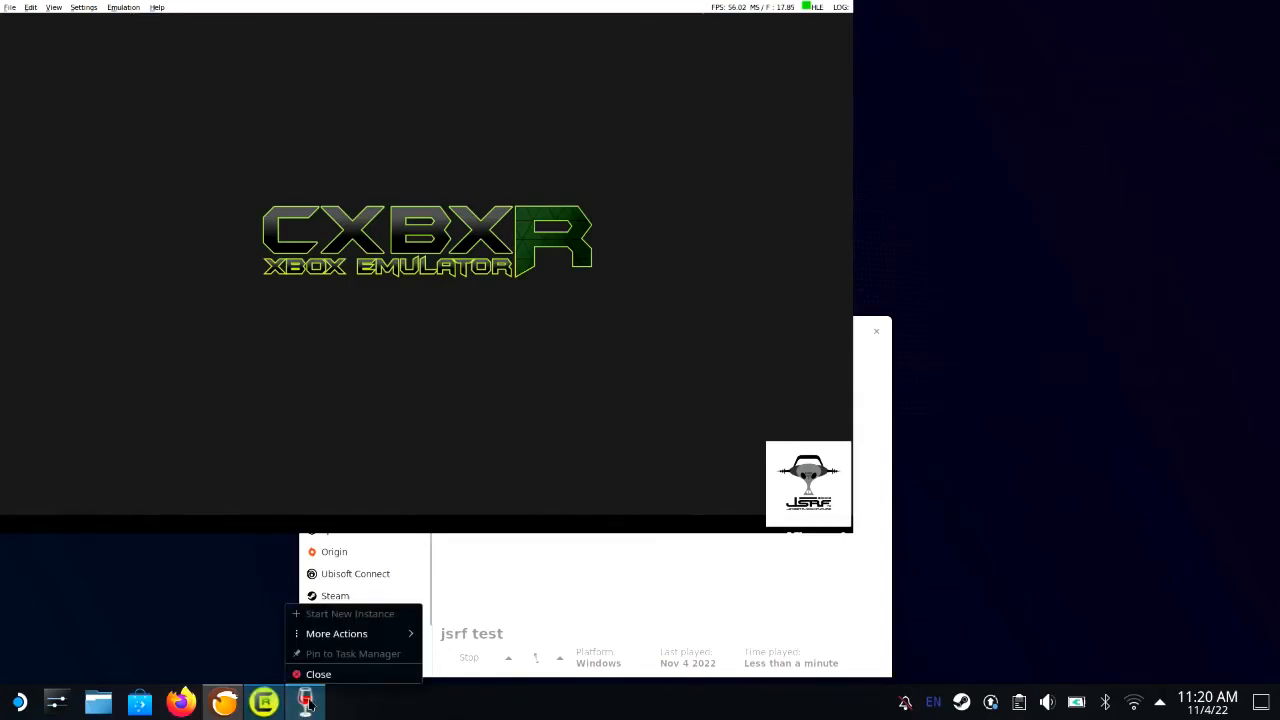
left_click(310, 674)
right_click(283, 710)
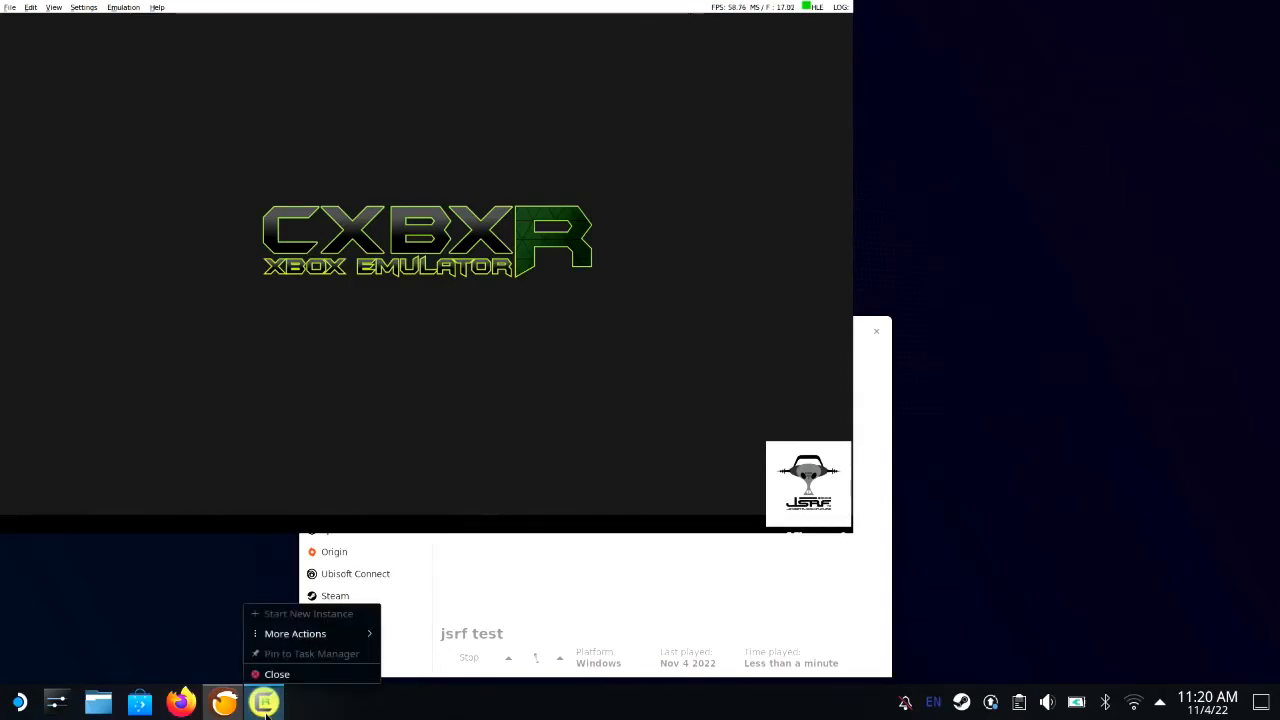
left_click(275, 674)
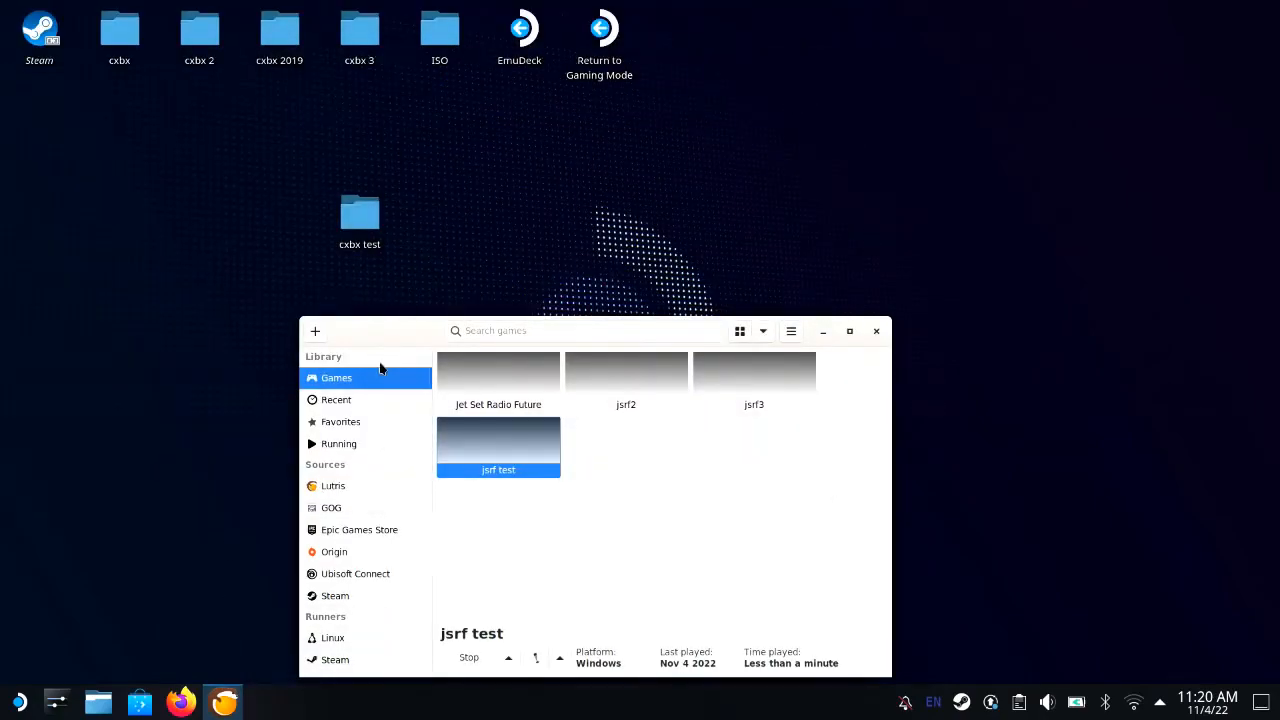
left_click(877, 332)
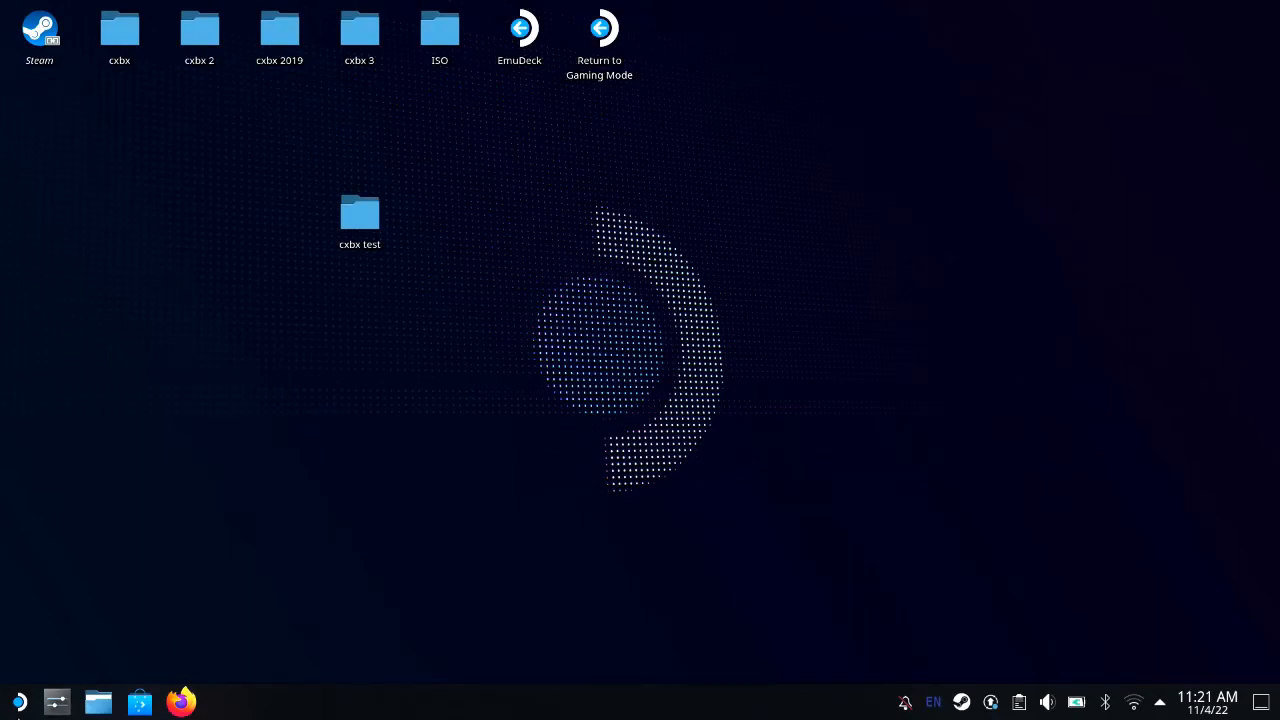
Reopen Lutris, check the Steam shortcut option of jsrf test, and close Lutris
left_click(18, 702)
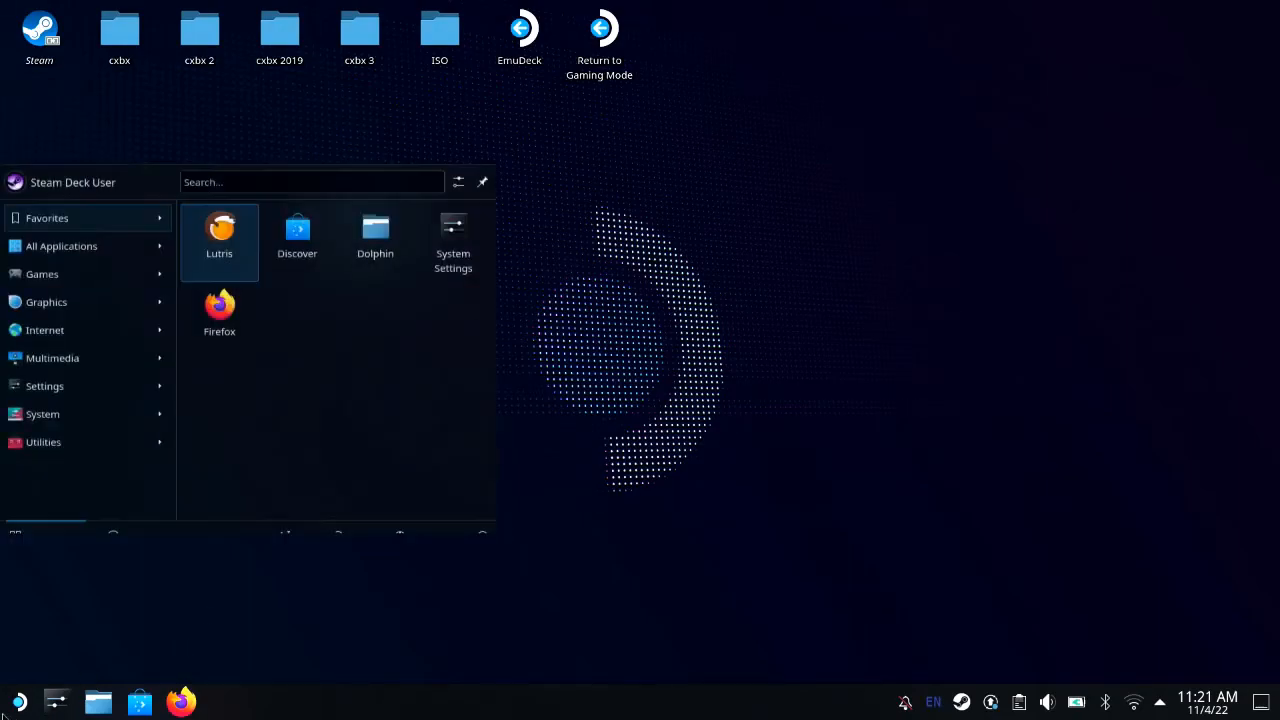
left_click(219, 240)
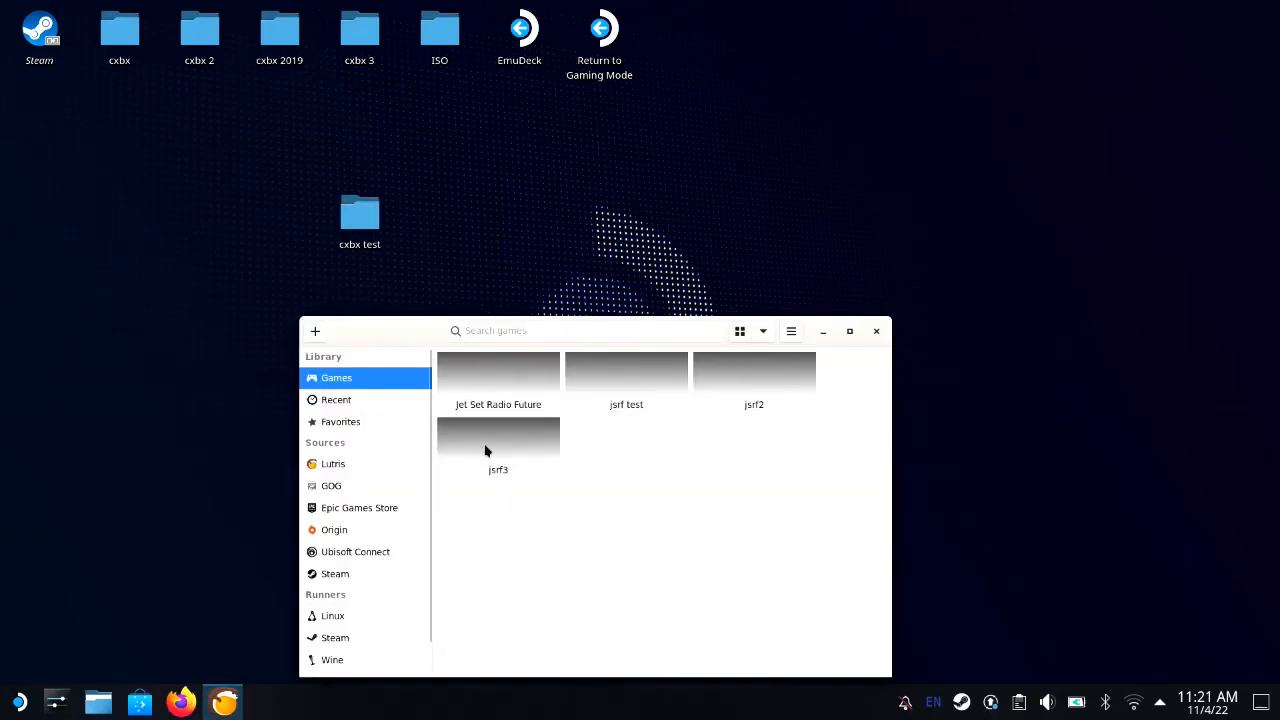
right_click(601, 365)
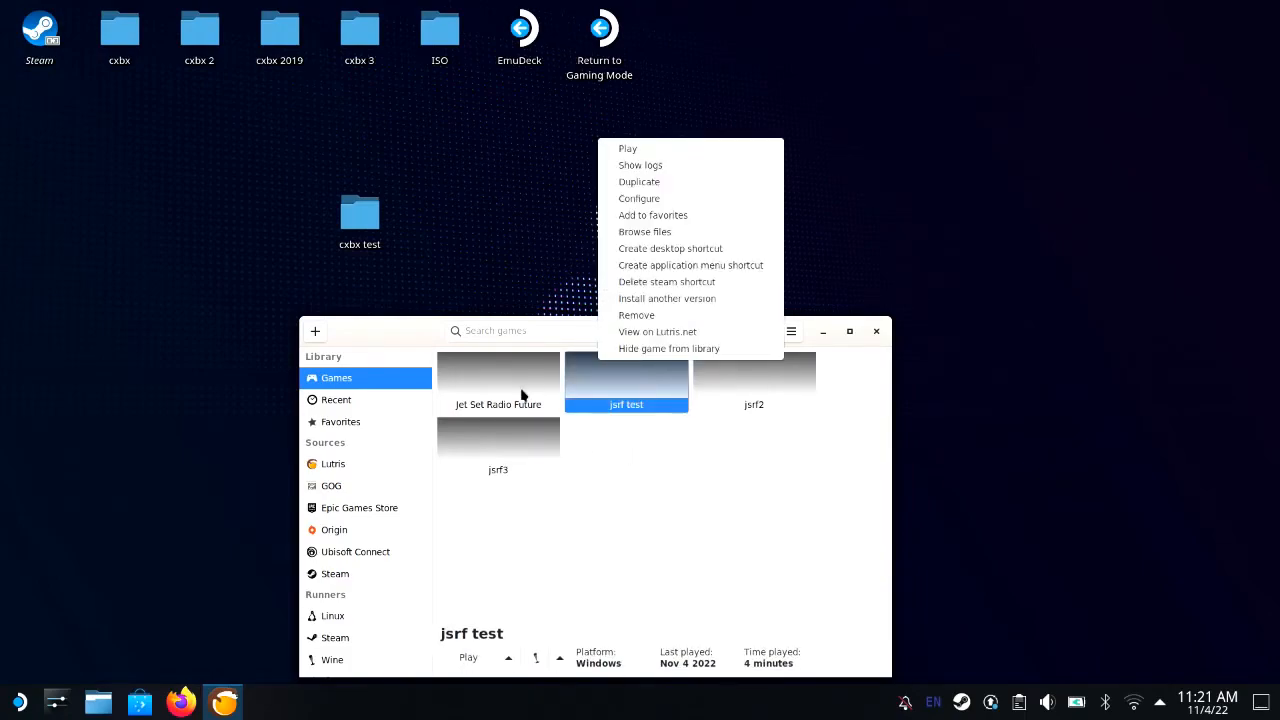
left_click(630, 486)
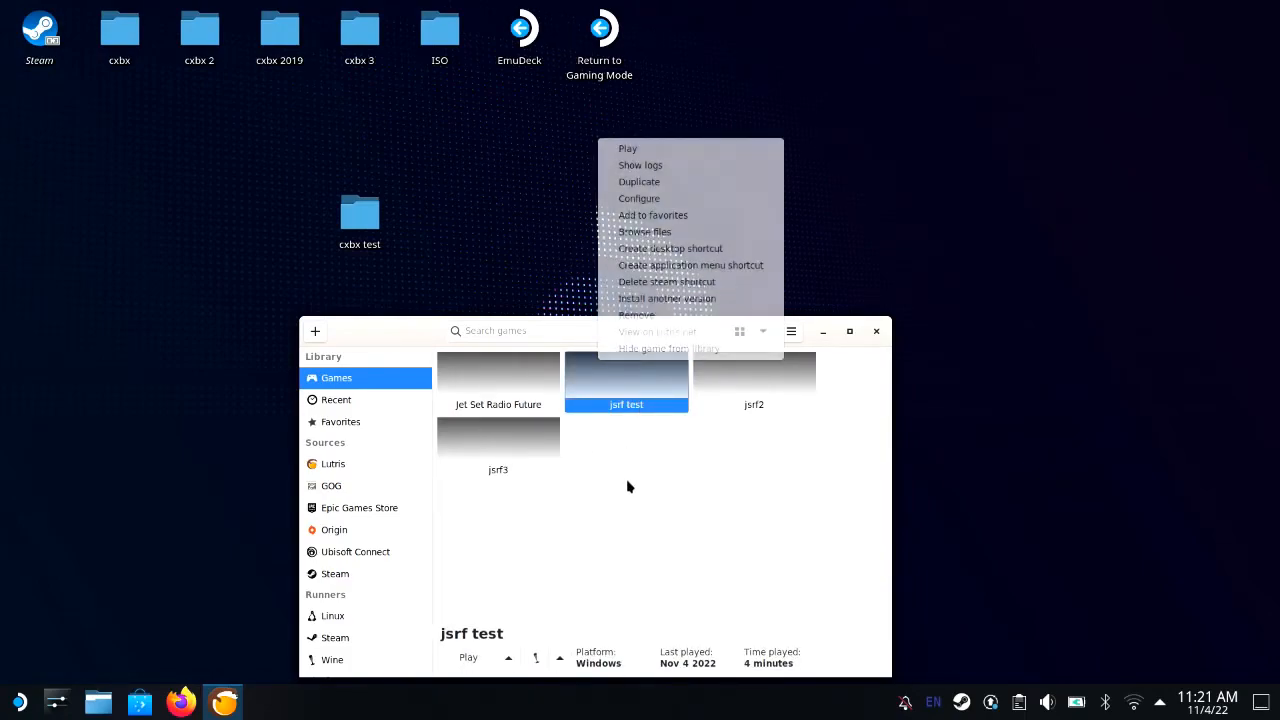
left_click(505, 392)
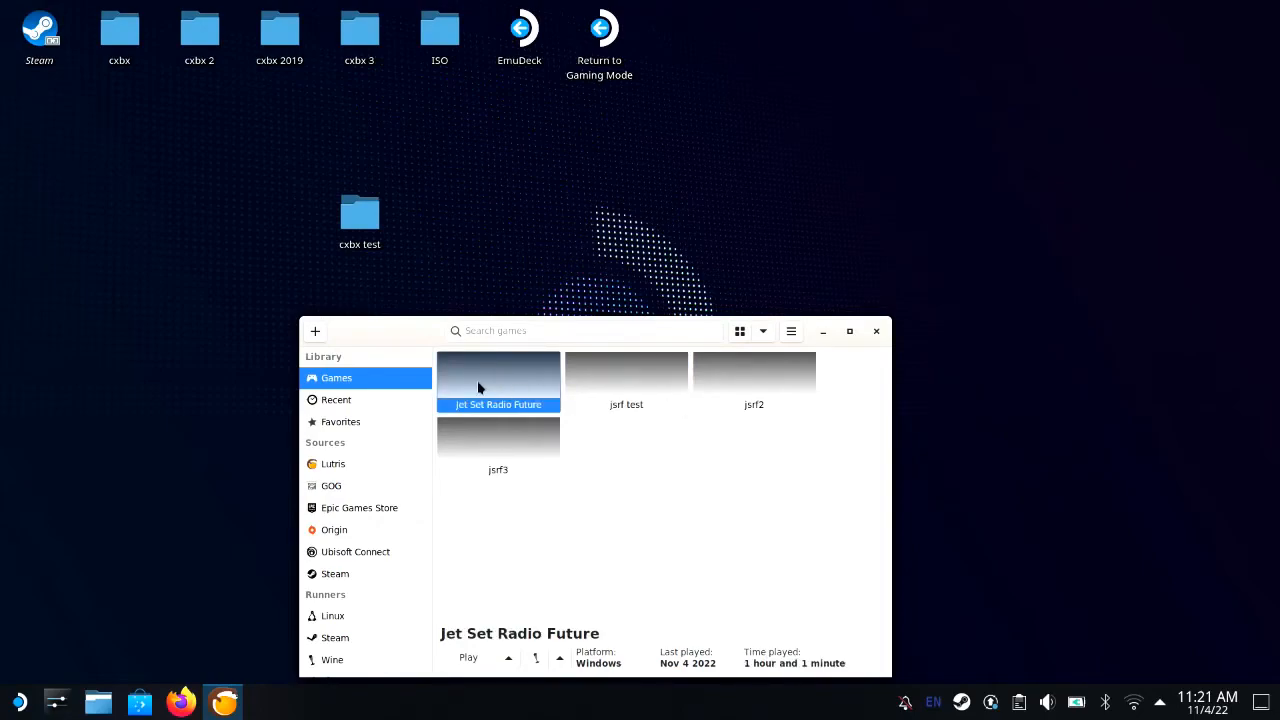
right_click(609, 382)
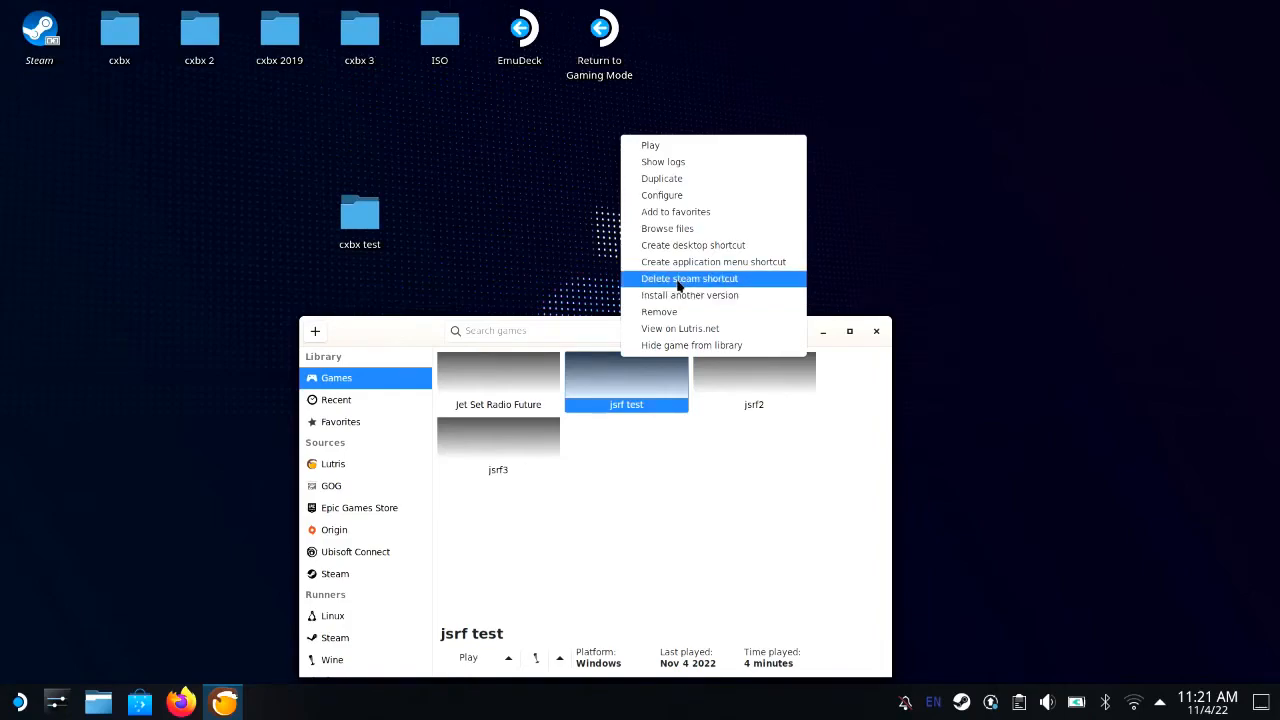
left_click(670, 441)
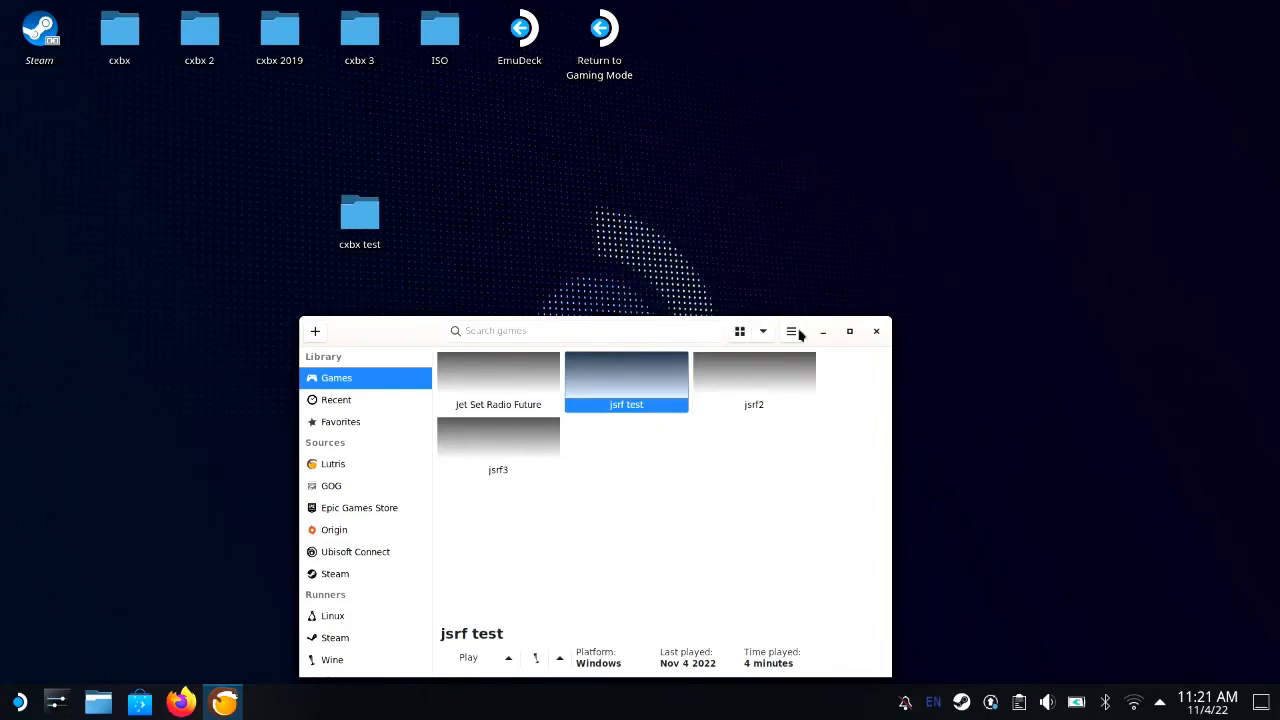
left_click(876, 332)
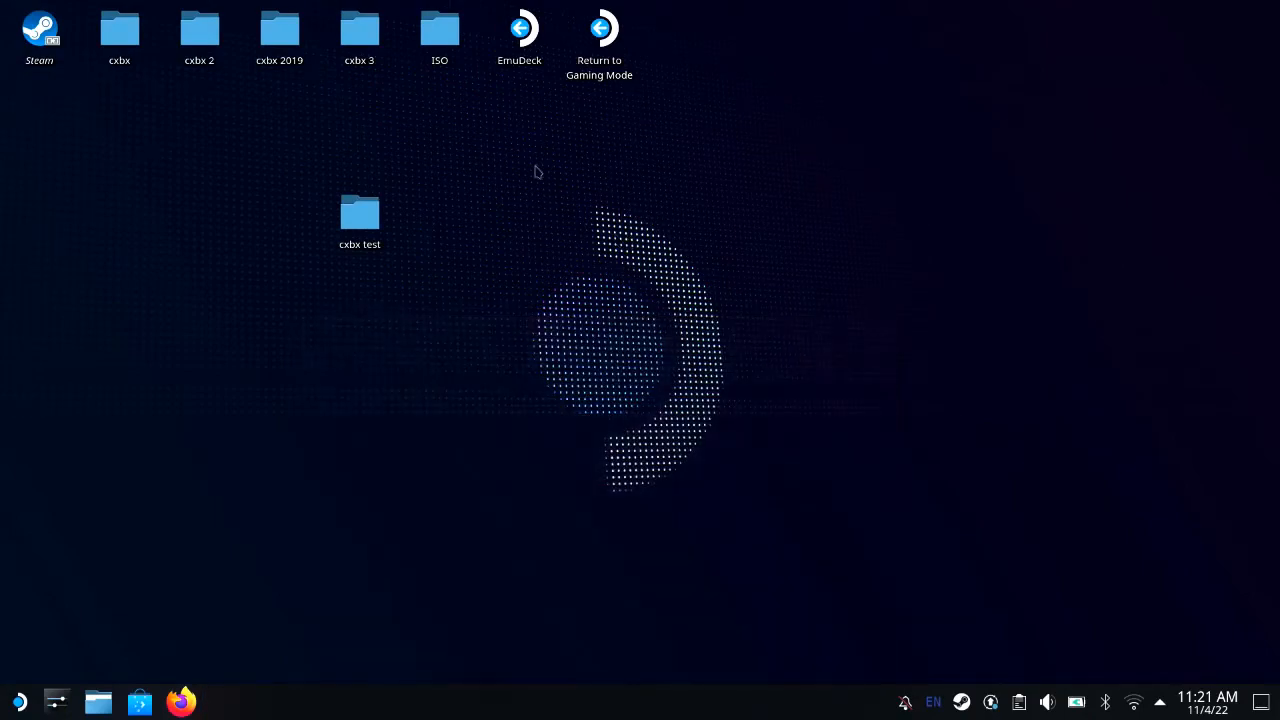
Return to Gaming Mode, entering the lock screen PIN, and open jsrf test from the recent games
left_click(601, 32)
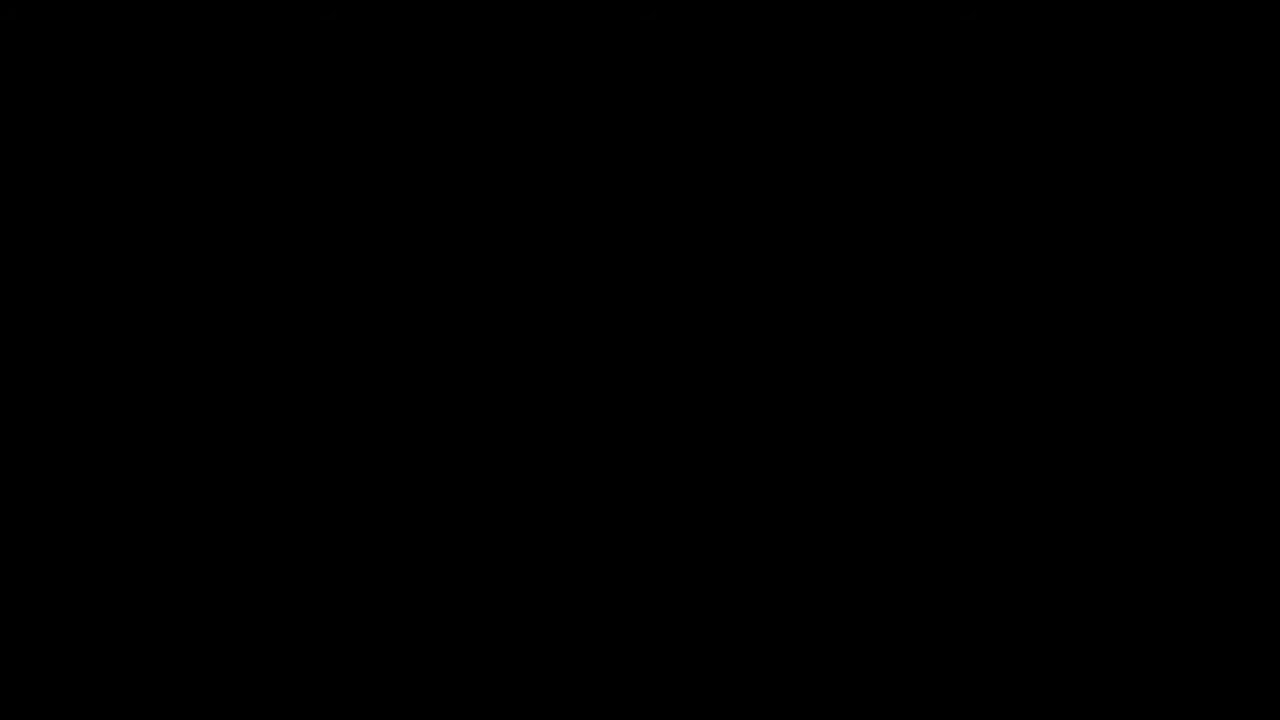
type("••••••")
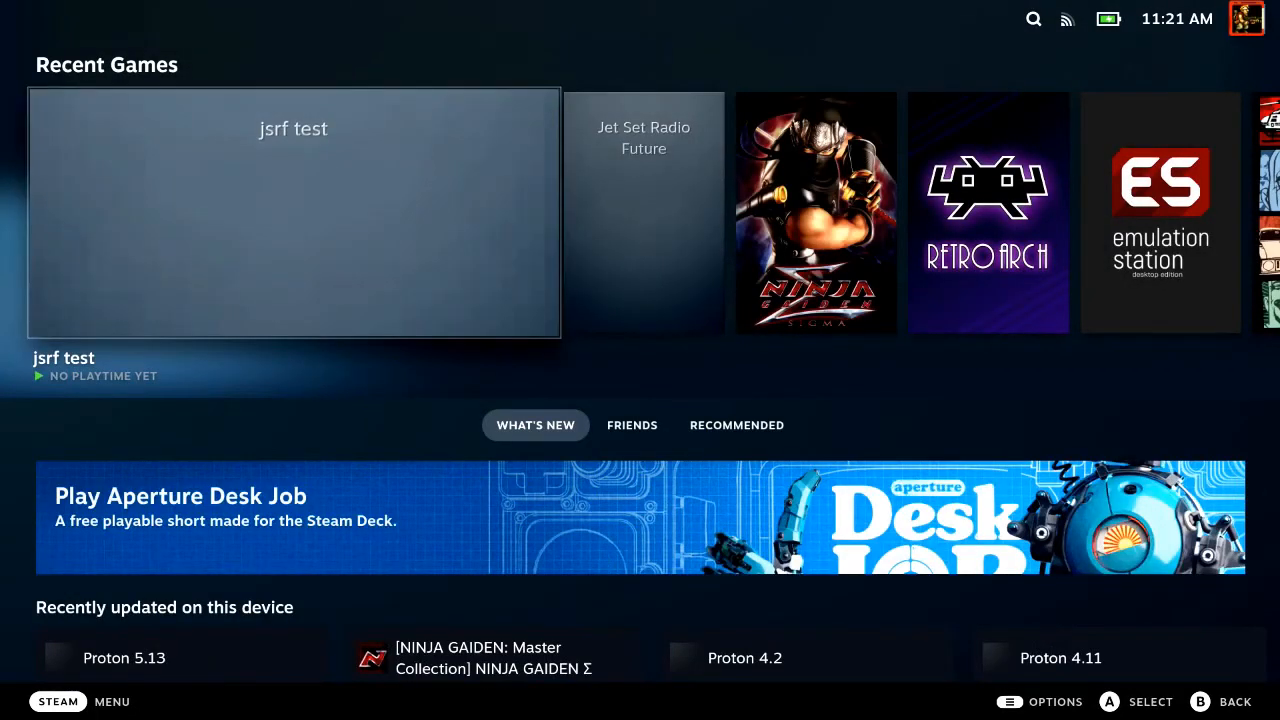
key("Right")
key("Left")
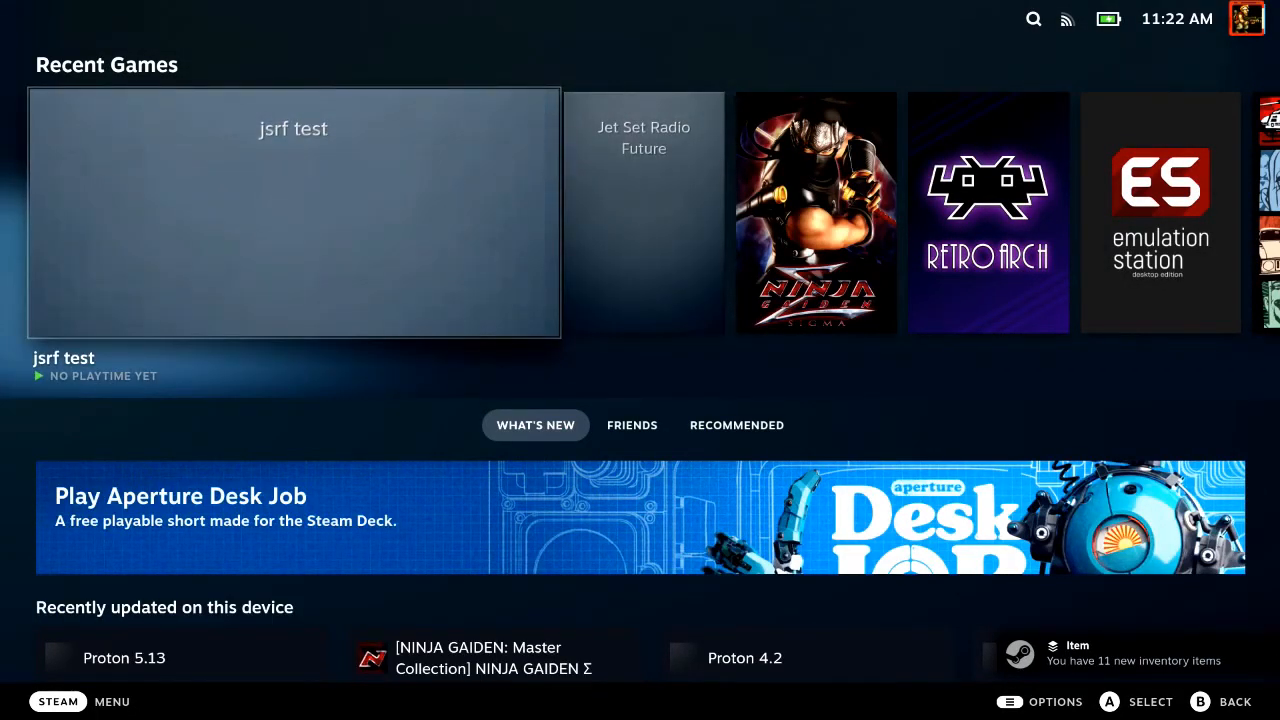
key("Return")
Open the properties of jsrf test from its game settings
key("Right")
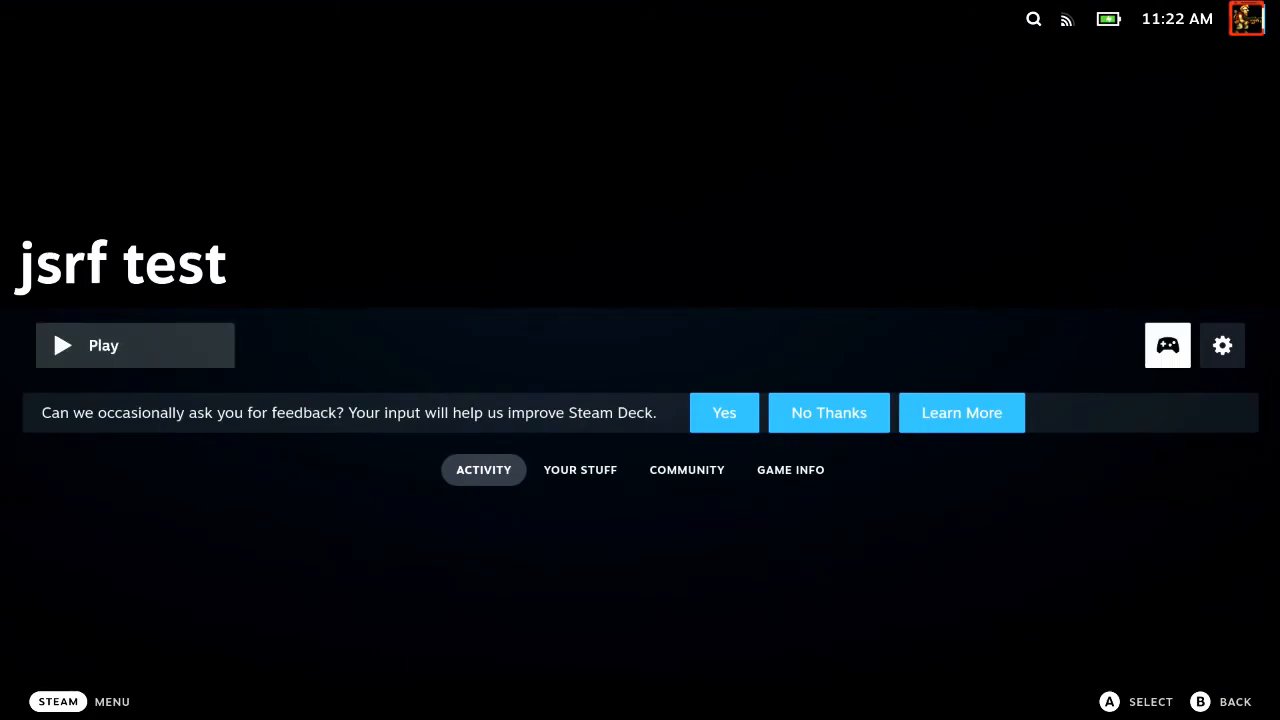
key("Right")
key("Return")
key("Down")
key("Down")
key("Down")
key("Return")
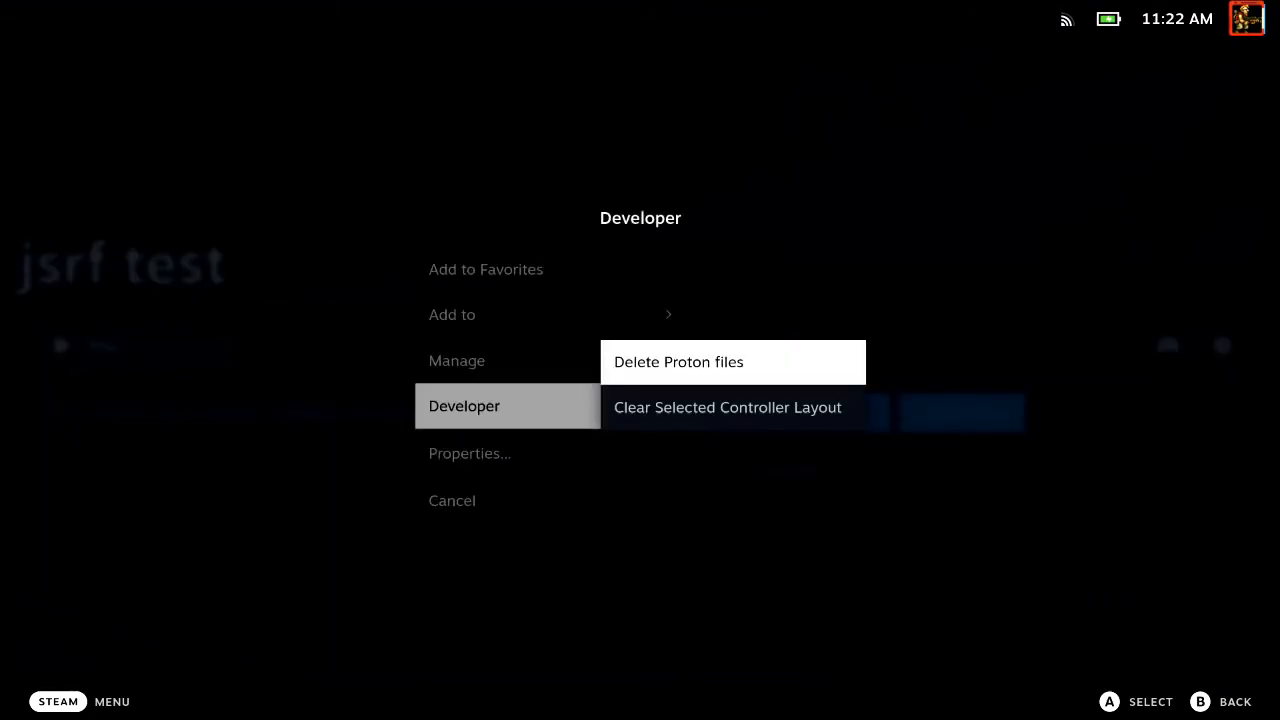
key("Escape")
key("Down")
key("Return")
Look through the Shortcut properties of jsrf test and go to its Compatibility options
key("Right")
key("Down")
key("Down")
key("Down")
key("Down")
key("Down")
key("Down")
key("Down")
key("Left")
key("Down")
key("Right")
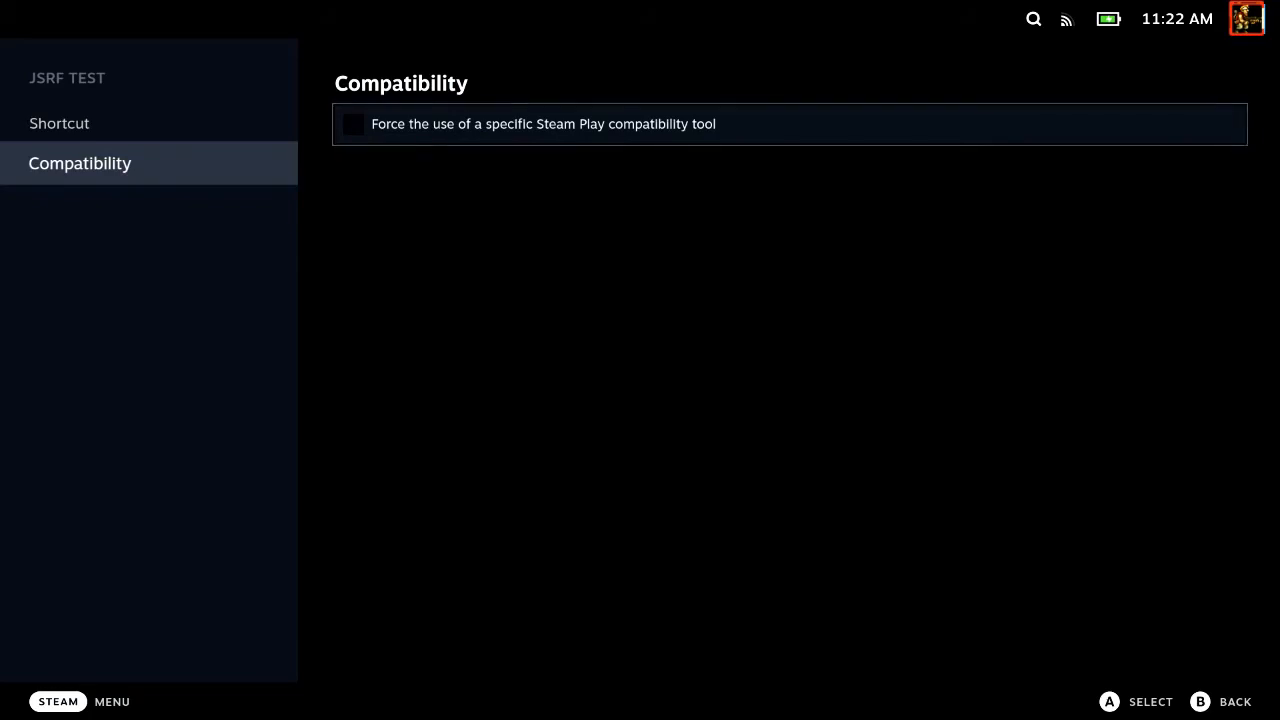
Force the use of a specific Steam Play compatibility tool for jsrf test, and turn the option off again
key("Return")
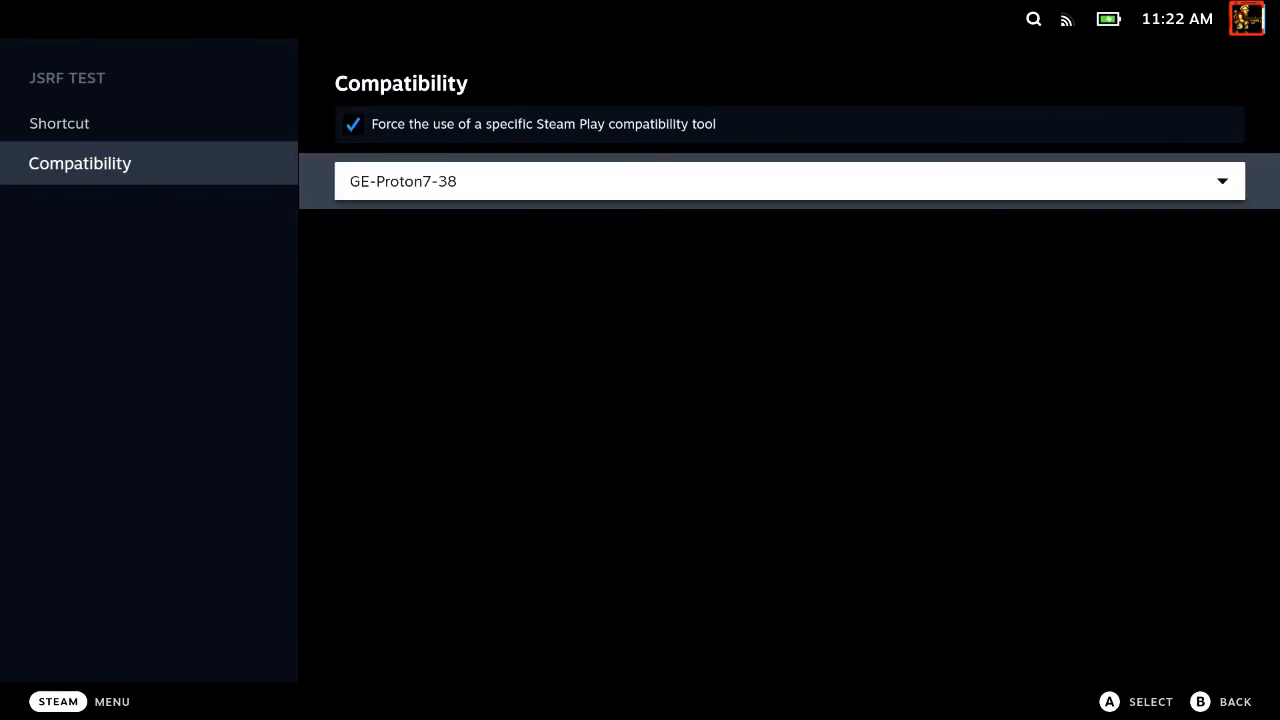
key("Down")
key("Up")
key("Down")
key("Return")
key("Up")
key("Return")
key("Left")
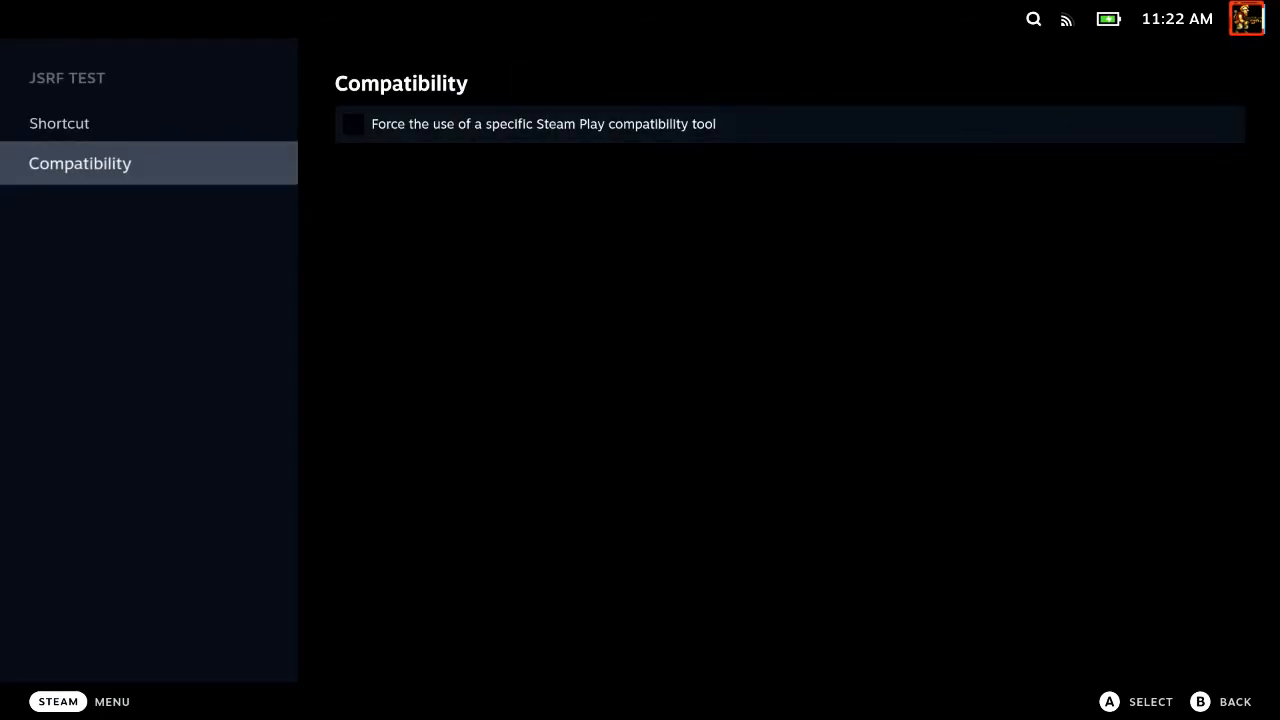
Go back to the Shortcut properties of jsrf test and select 800x600 as the game resolution
key("Up")
key("Down")
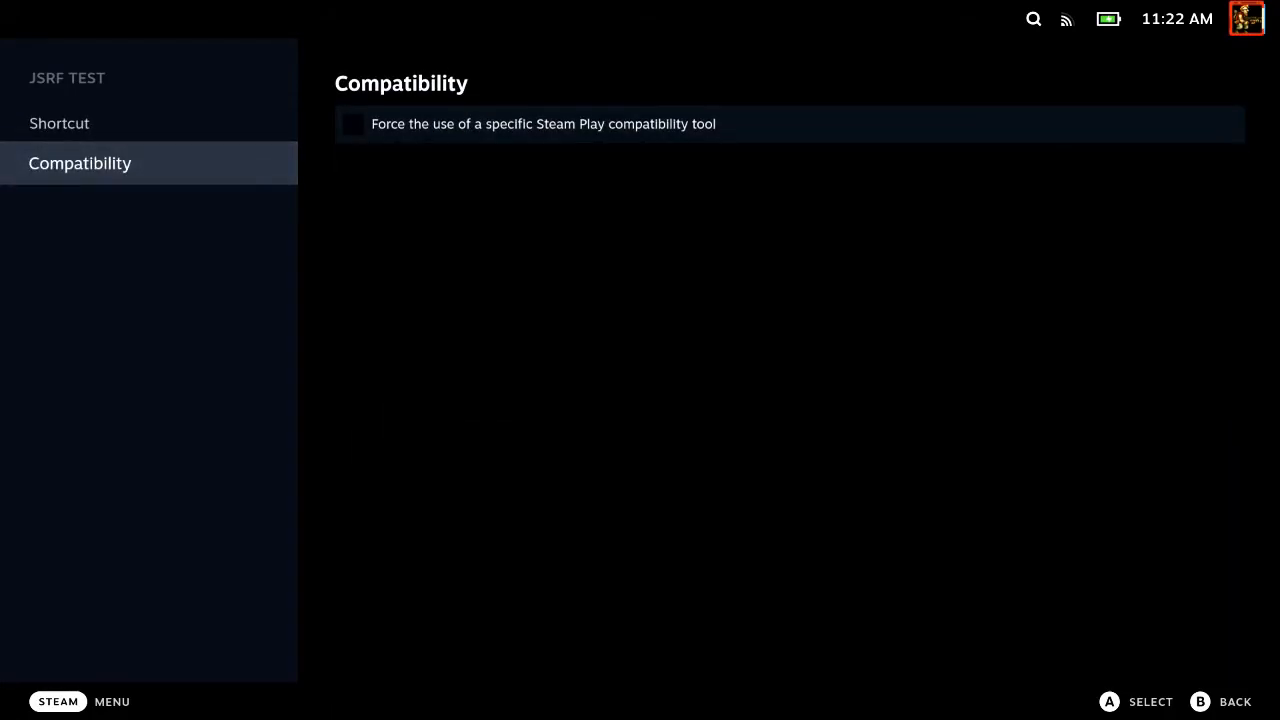
key("Up")
key("Down")
key("Right")
key("Left")
key("Up")
key("Right")
key("Up")
key("Down")
key("Down")
key("Down")
key("Down")
key("Down")
key("Up")
key("Return")
key("Return")
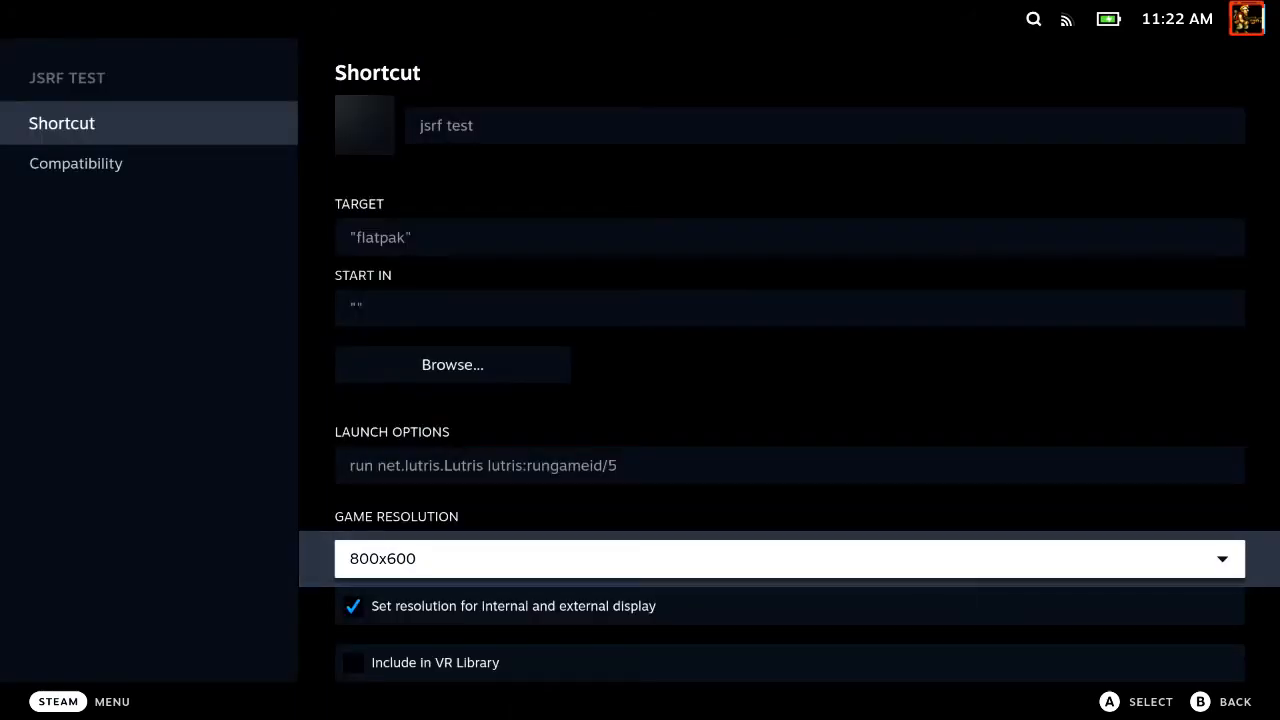
Turn off setting the resolution for internal and external display, and enable it again
key("Down")
key("Return")
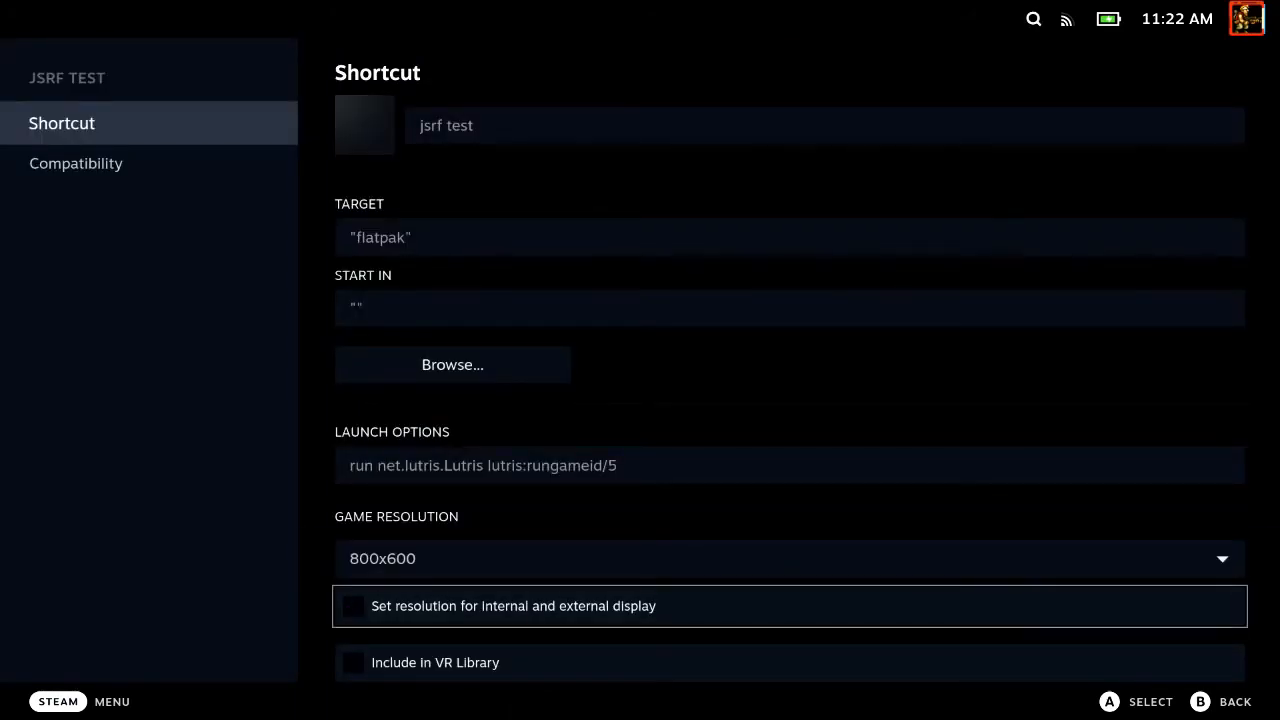
key("Return")
key("Up")
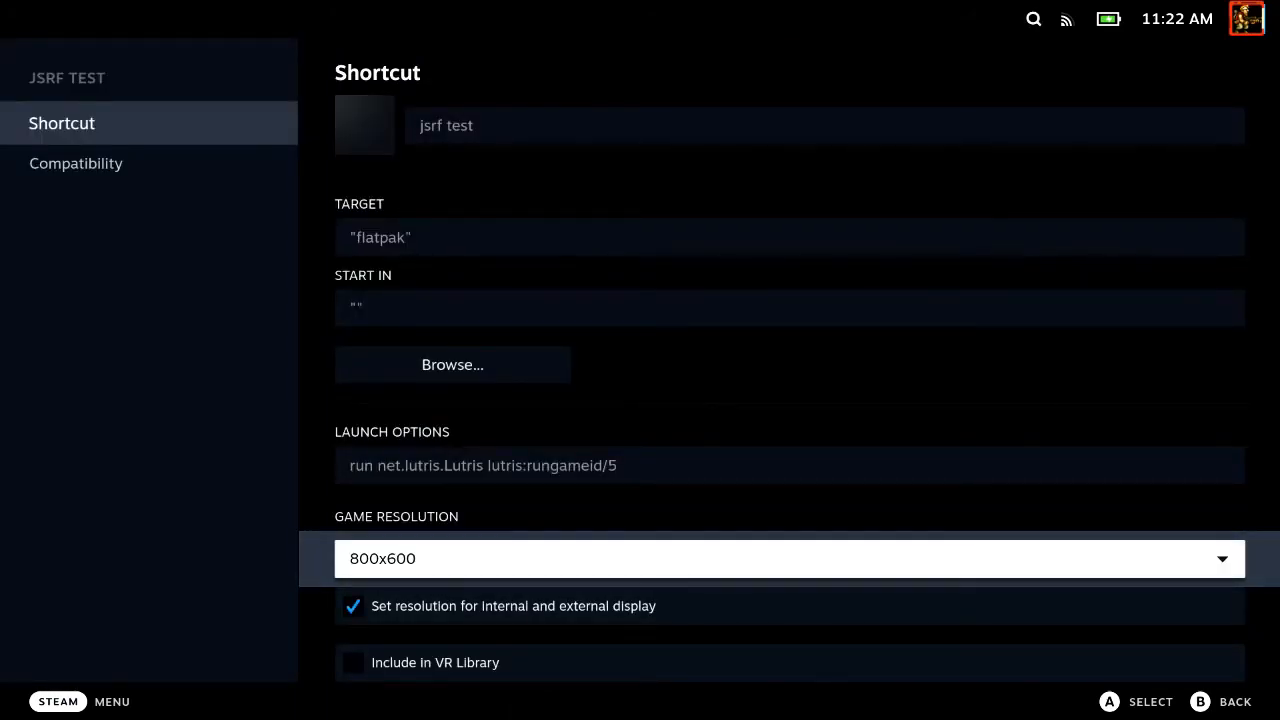
Leave the properties of jsrf test and launch the game from its page
key("Left")
key("Escape")
key("Left")
key("Left")
key("Right")
key("Left")
key("Right")
key("Right")
key("Left")
key("Left")
key("Right")
key("Right")
key("Left")
key("Left")
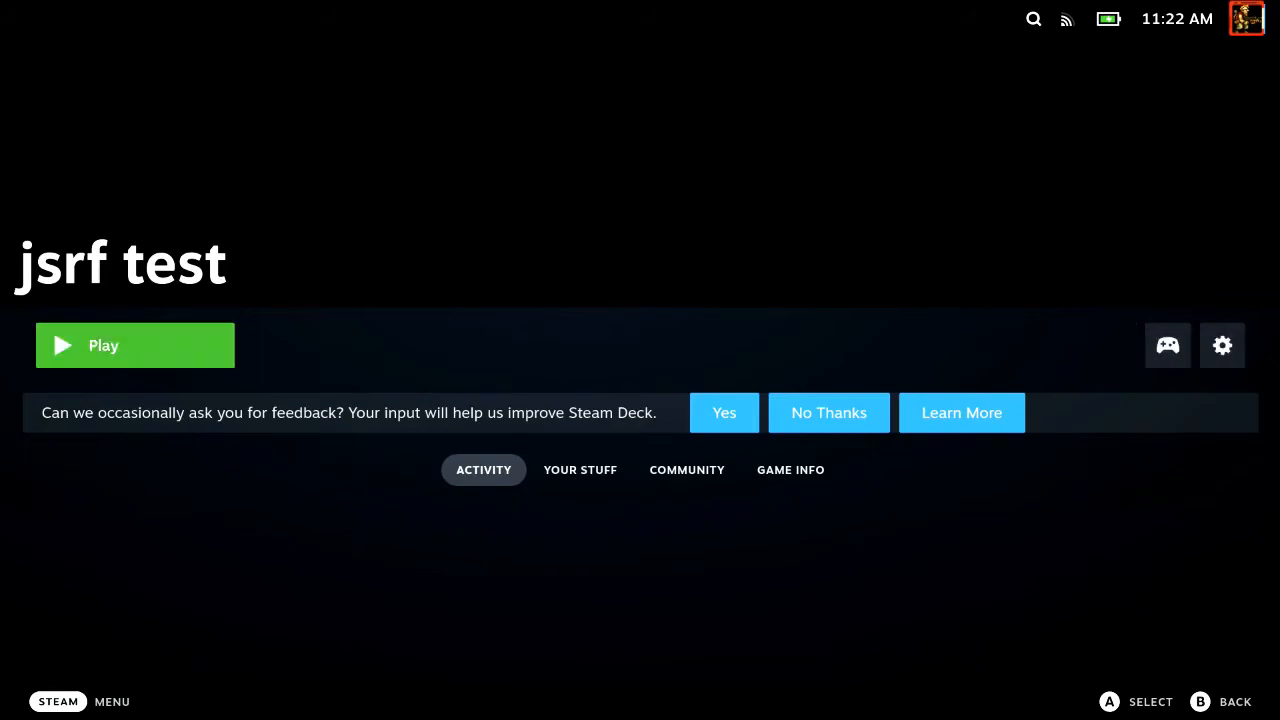
key("Right")
key("Left")
key("Return")
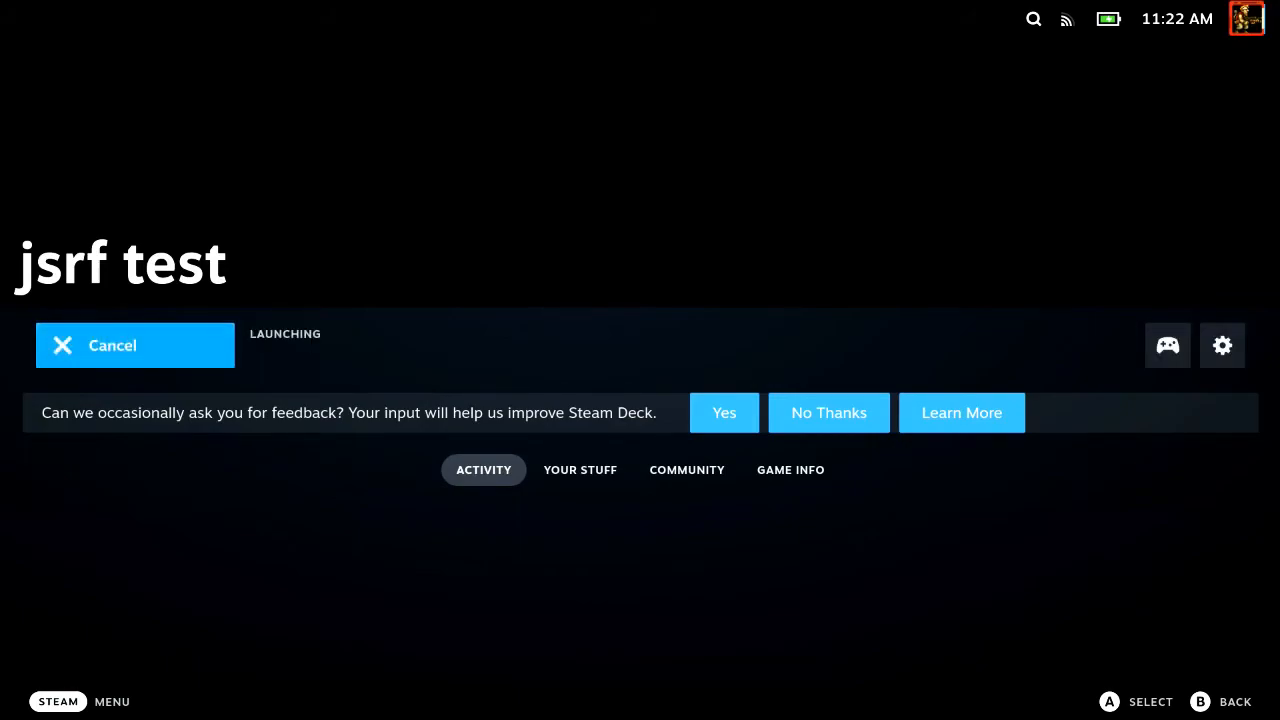